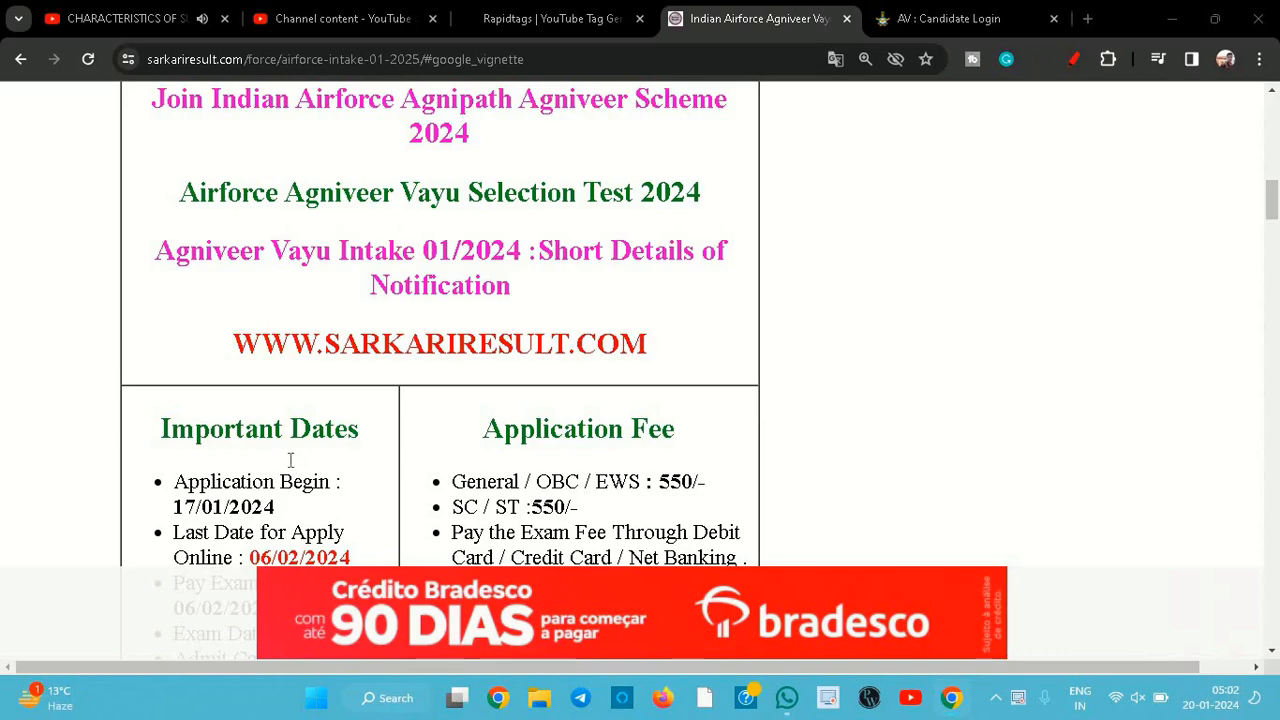
- Read the Agniveer Vayu notification's important dates, application fee and age limit sections
{"action": "scroll", "coordinate": [257, 416], "scroll_direction": "down", "scroll_amount": 1}
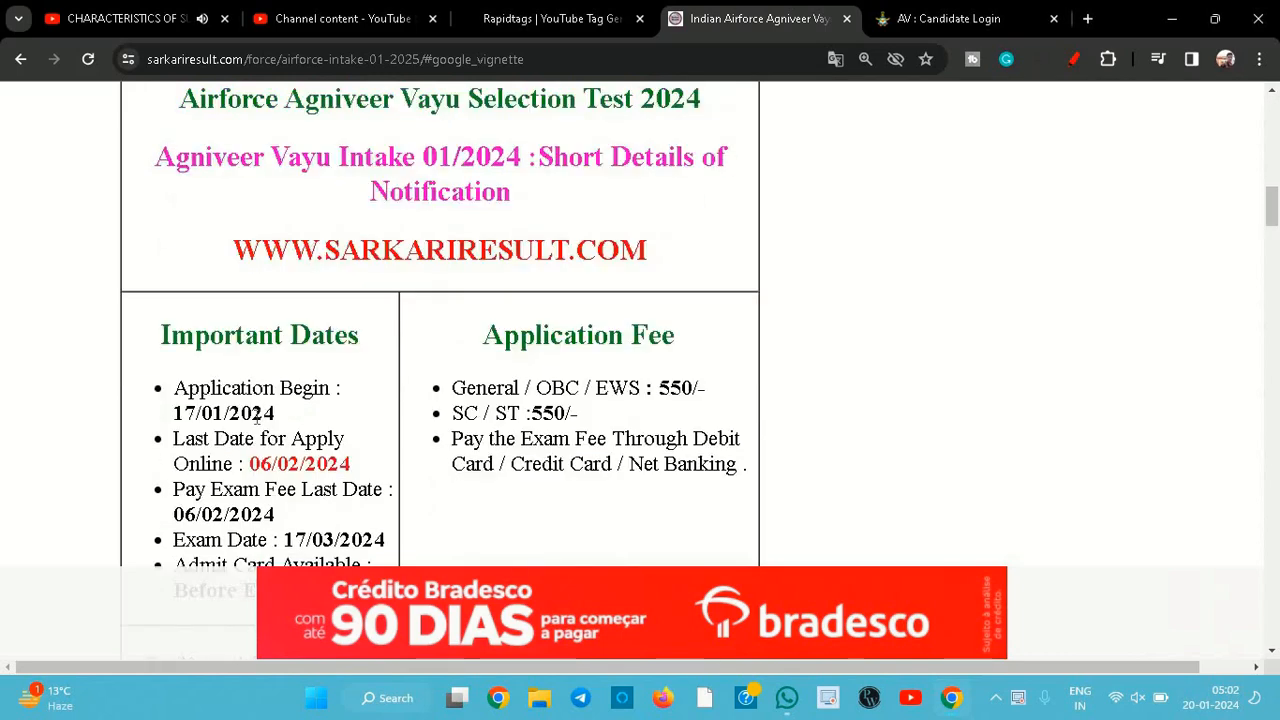
{"action": "scroll", "coordinate": [292, 466], "scroll_direction": "down", "scroll_amount": 1}
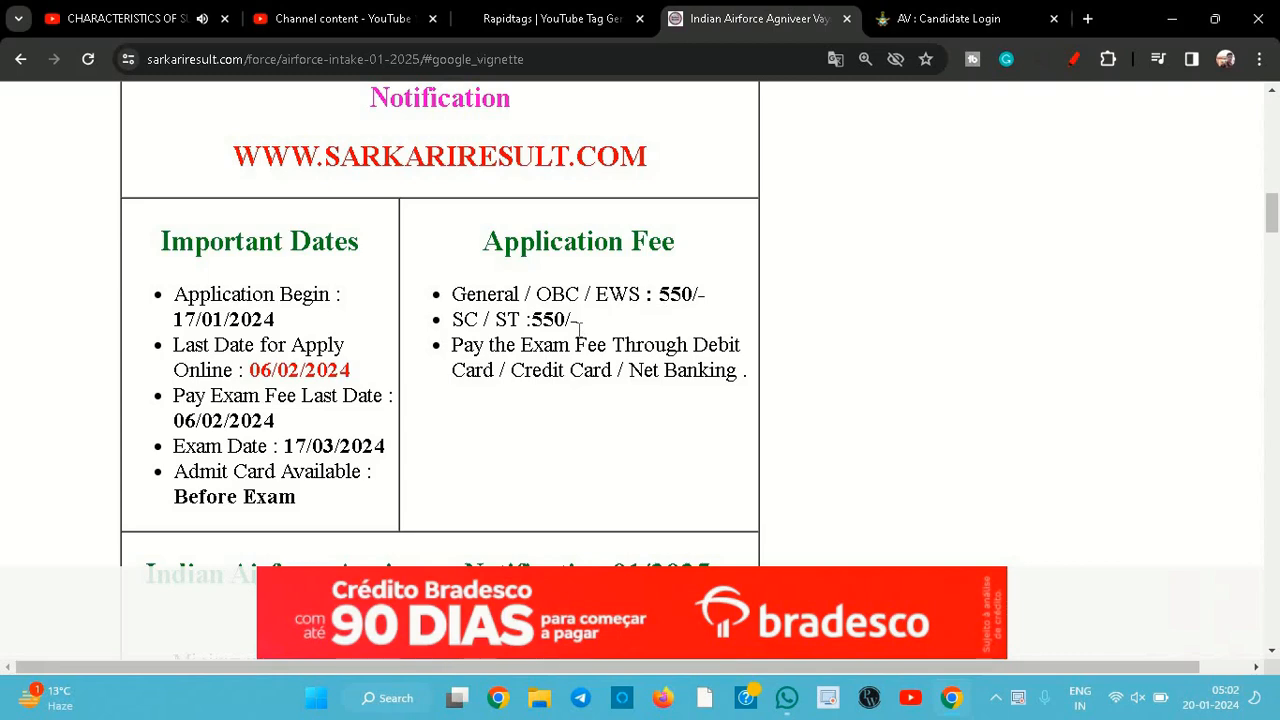
{"action": "scroll", "coordinate": [578, 330], "scroll_direction": "down", "scroll_amount": 4}
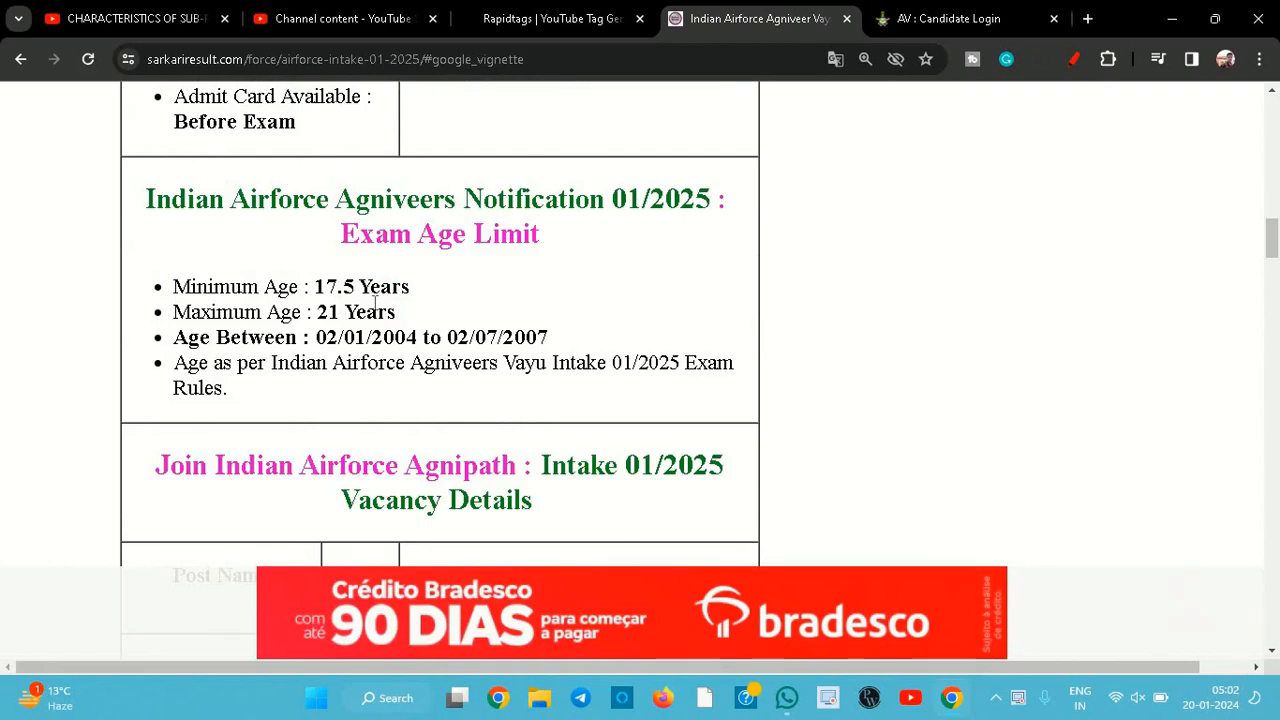
- Open the Agniveervayu candidate registration form from the login page and review its required fields
{"action": "left_click", "coordinate": [945, 17]}
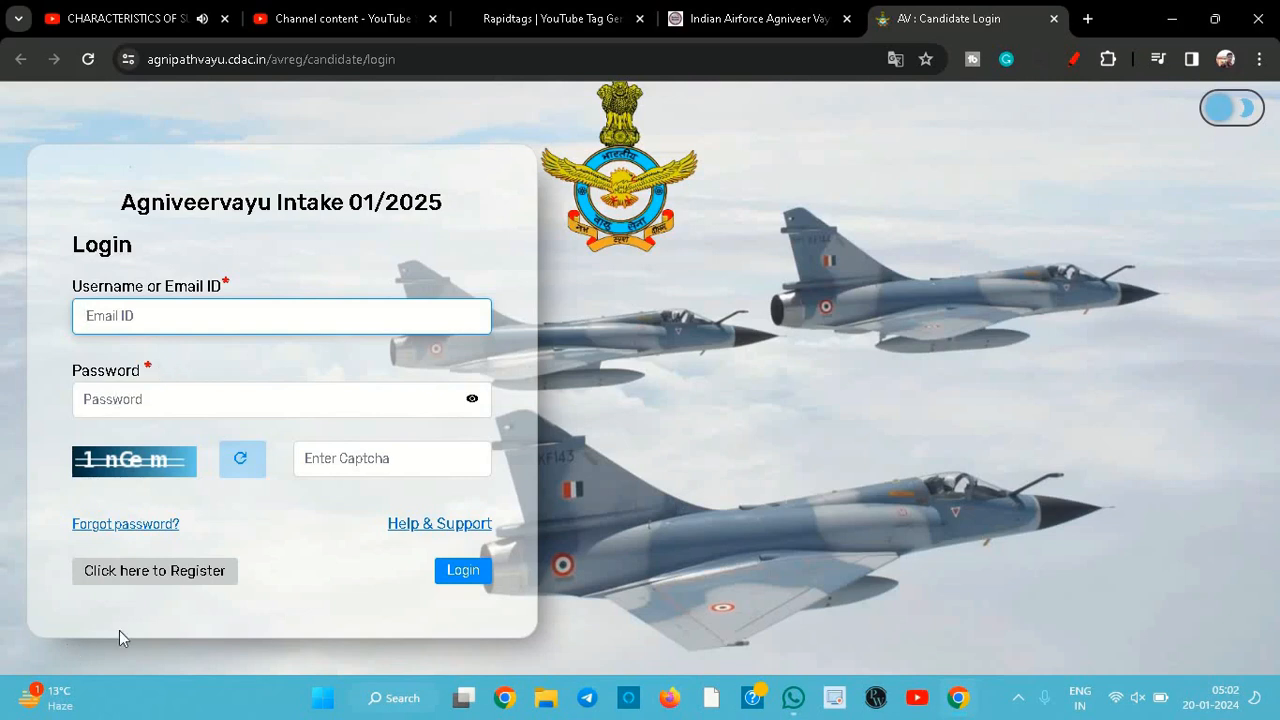
{"action": "left_click", "coordinate": [128, 572]}
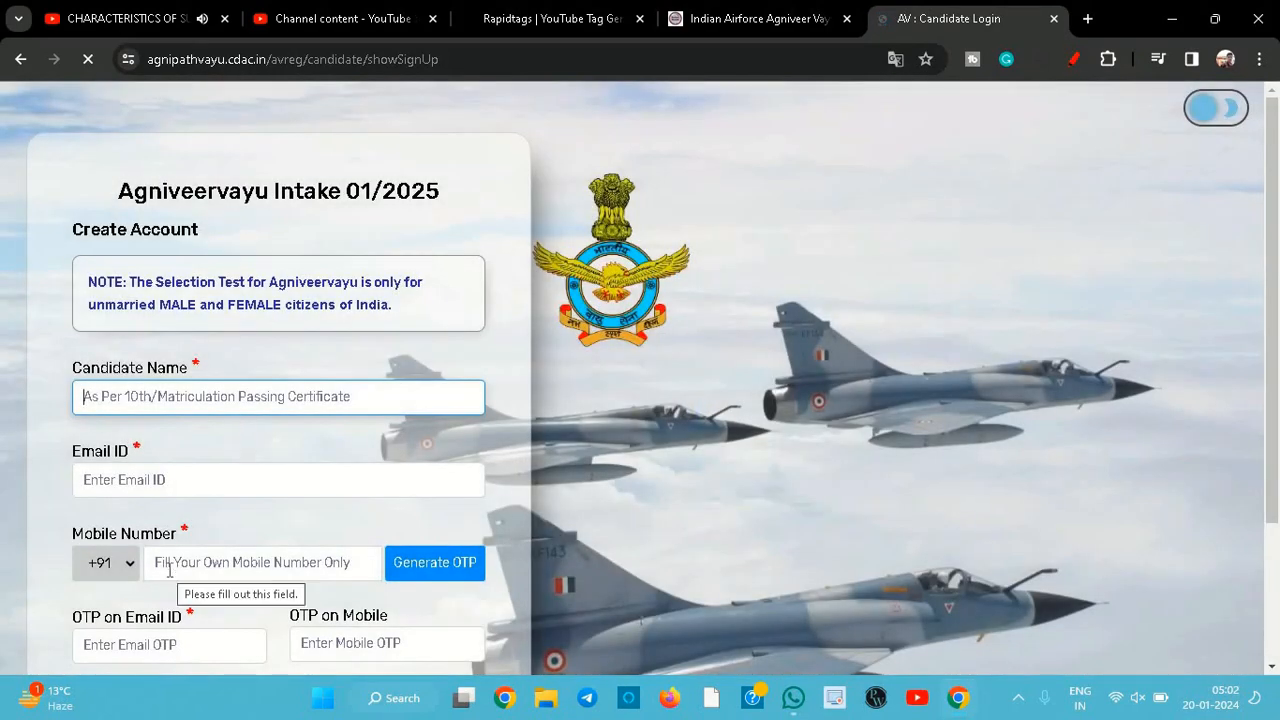
{"action": "scroll", "coordinate": [26, 409], "scroll_direction": "down", "scroll_amount": 2}
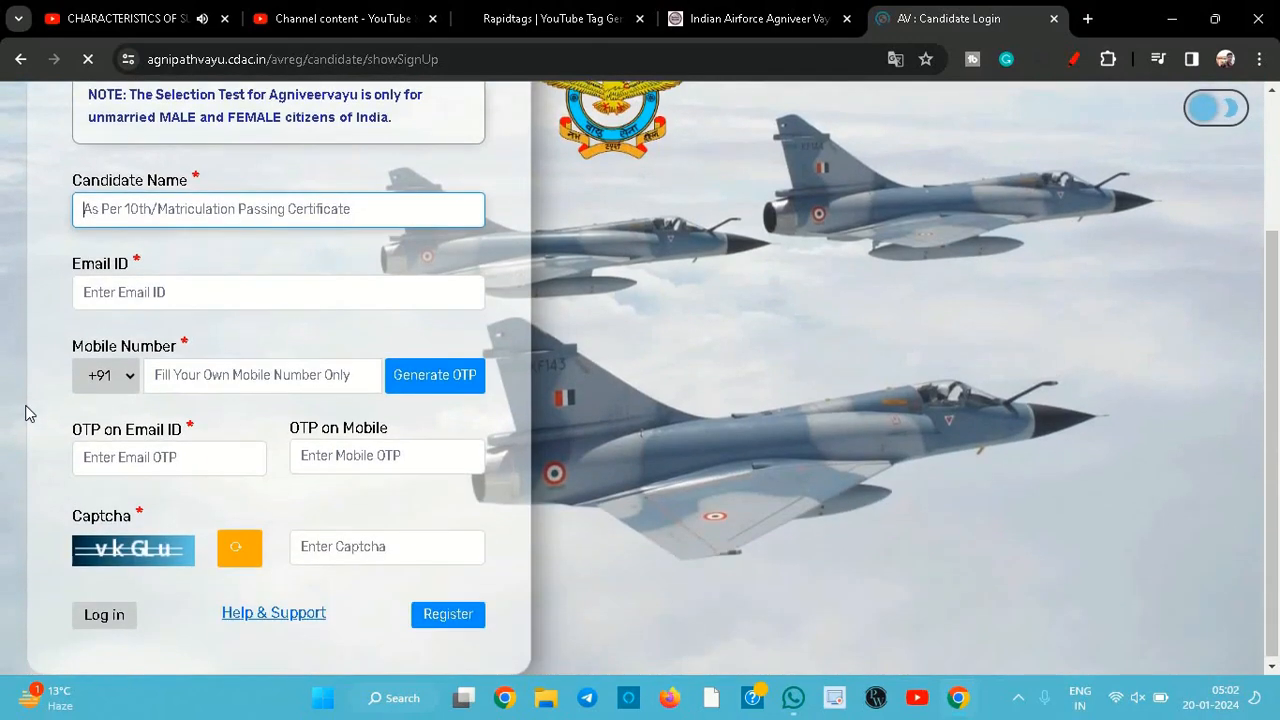
{"action": "scroll", "coordinate": [60, 380], "scroll_direction": "up", "scroll_amount": 1}
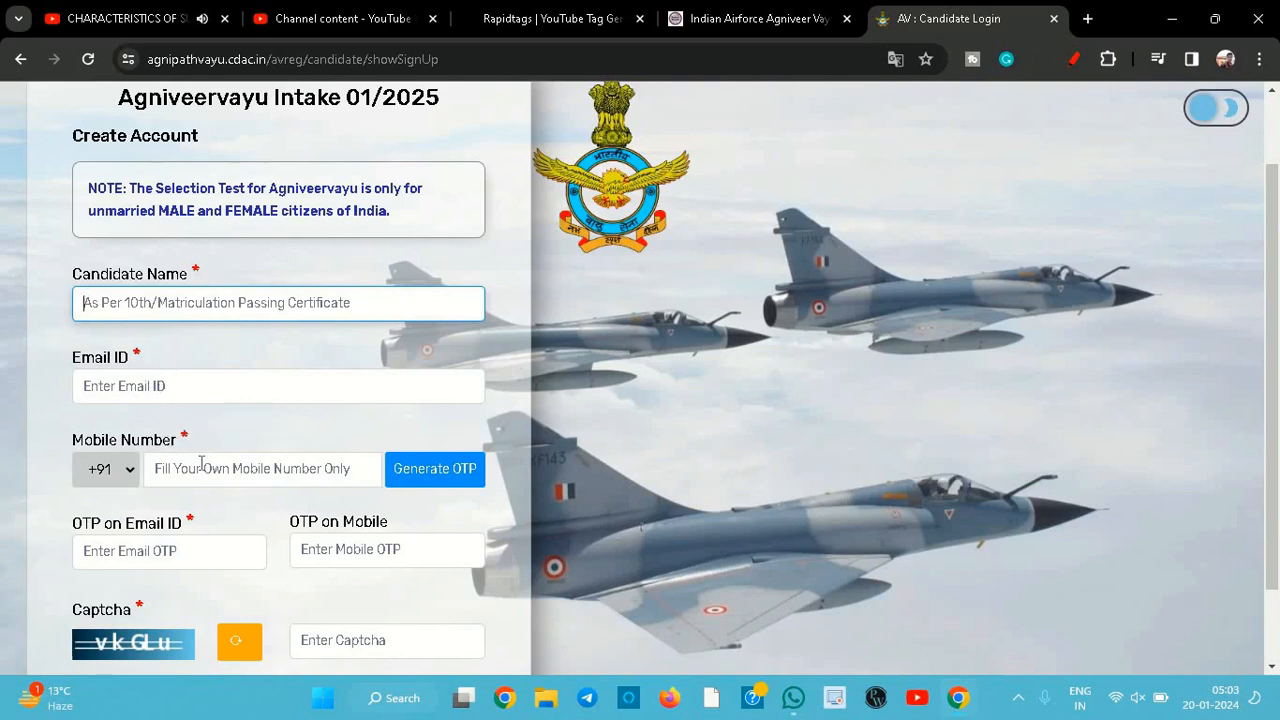
{"action": "scroll", "coordinate": [203, 465], "scroll_direction": "down", "scroll_amount": 1}
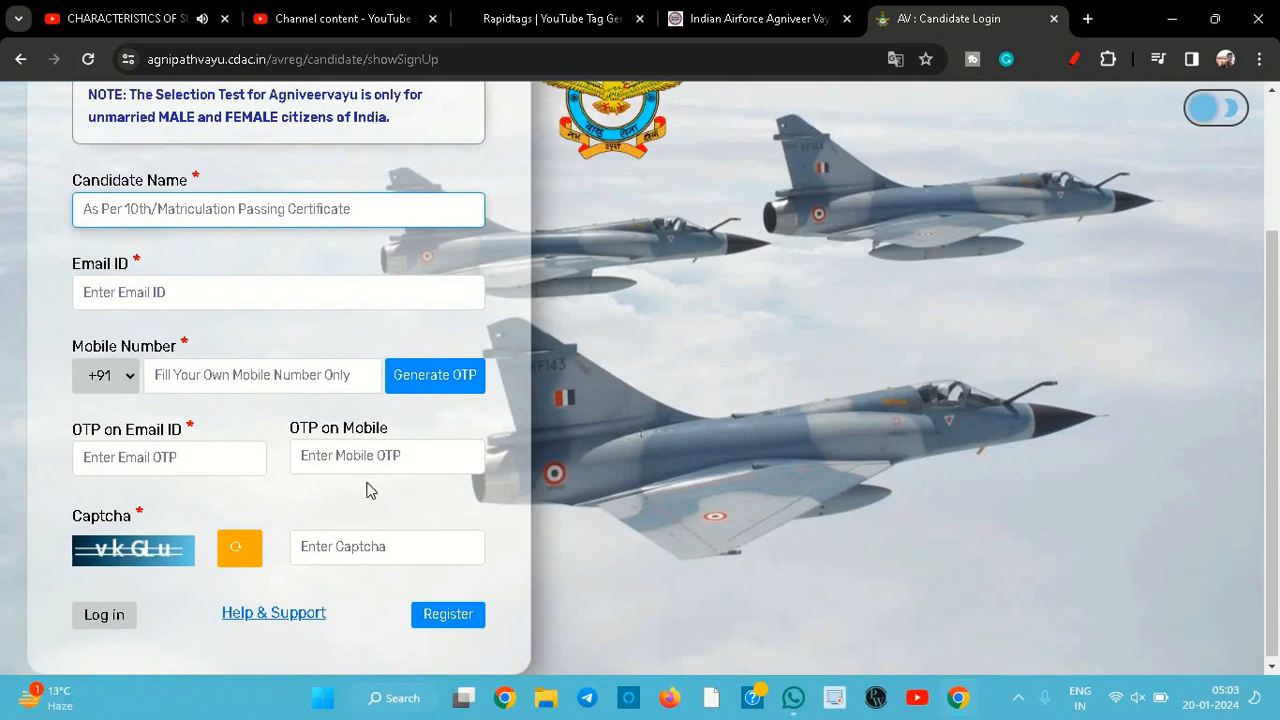
{"action": "scroll", "coordinate": [370, 490], "scroll_direction": "down", "scroll_amount": 1}
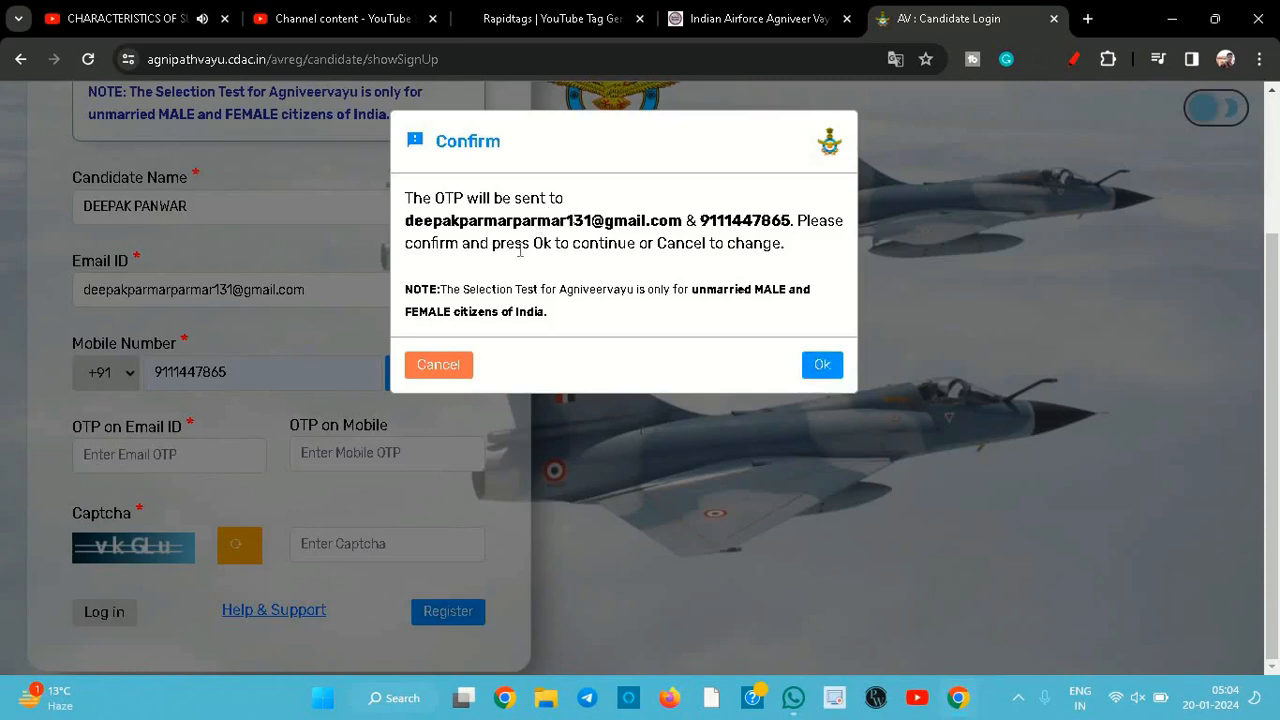
- Generate OTPs for the entered candidate name, email ID and mobile number, confirming the send and acknowledging success
{"action": "left_click_drag", "start_coordinate": [519, 289], "coordinate": [737, 285]}
{"action": "left_click", "coordinate": [735, 294]}
{"action": "left_click", "coordinate": [823, 364]}
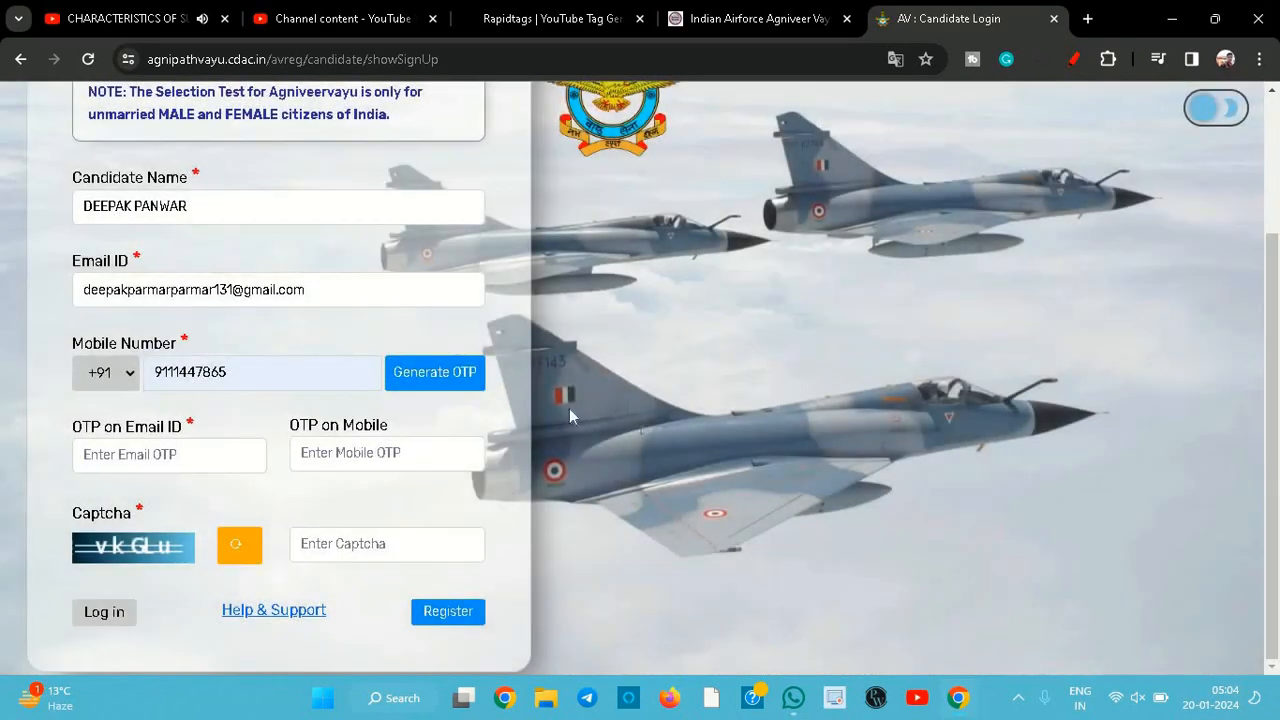
{"action": "left_click", "coordinate": [427, 380]}
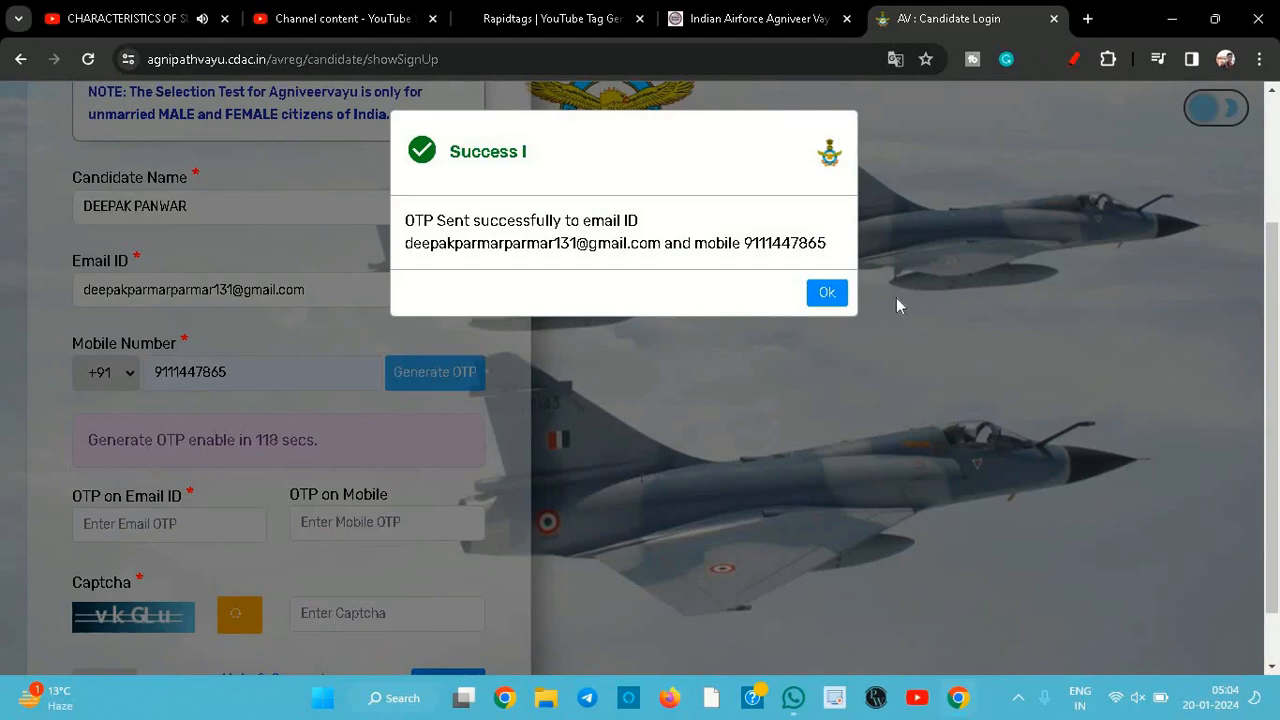
{"action": "left_click", "coordinate": [825, 293]}
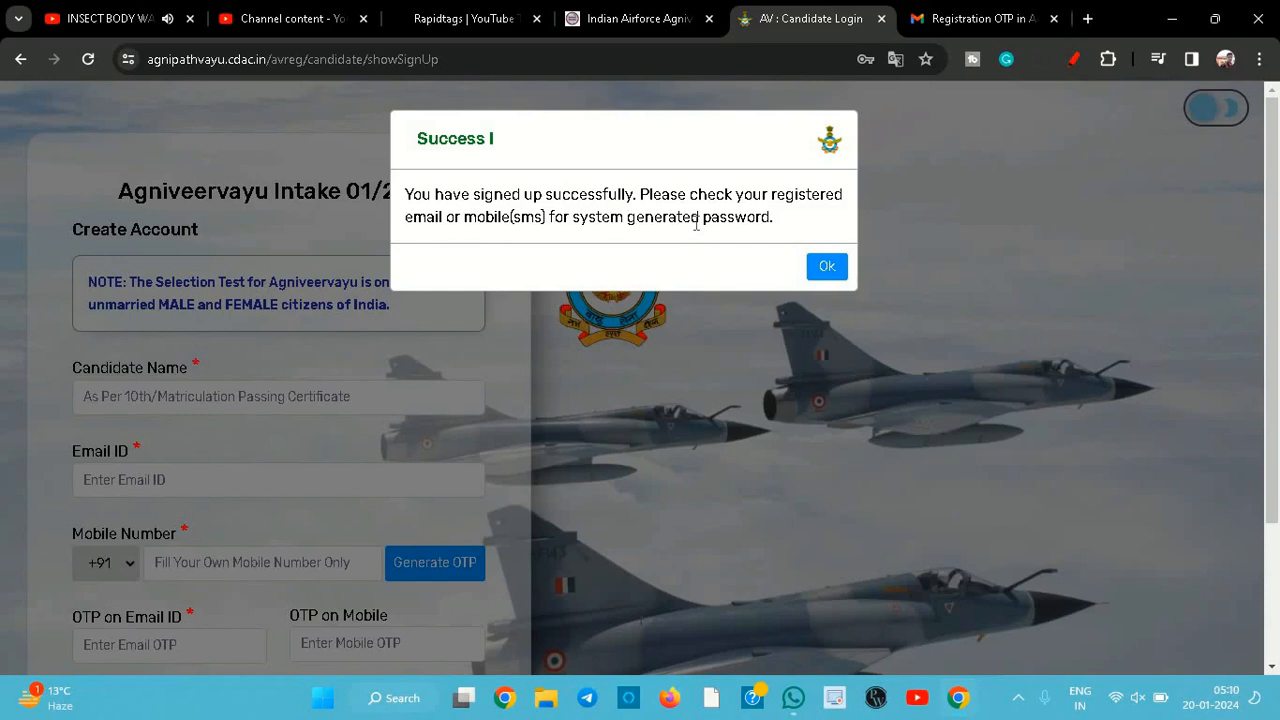
- Acknowledge the sign-up and log in with the registered email ID, the system-generated password and the captcha
{"action": "left_click", "coordinate": [836, 268]}
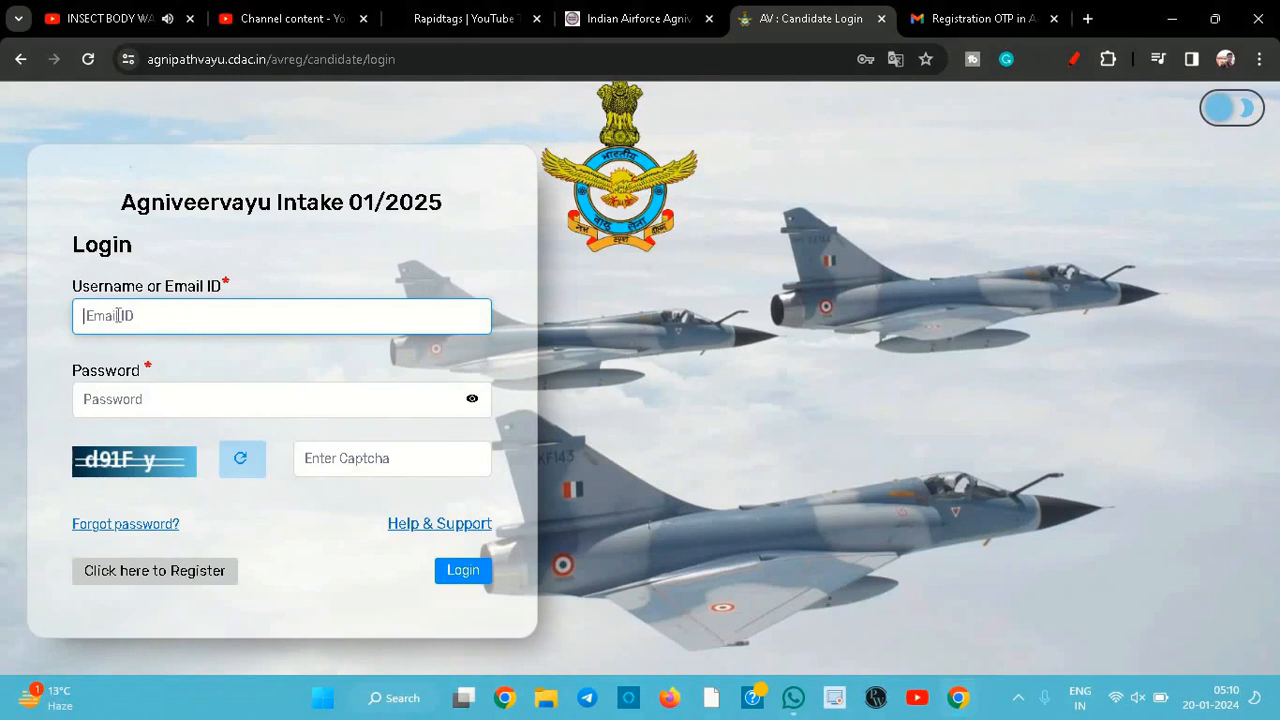
{"action": "left_click", "coordinate": [146, 398]}
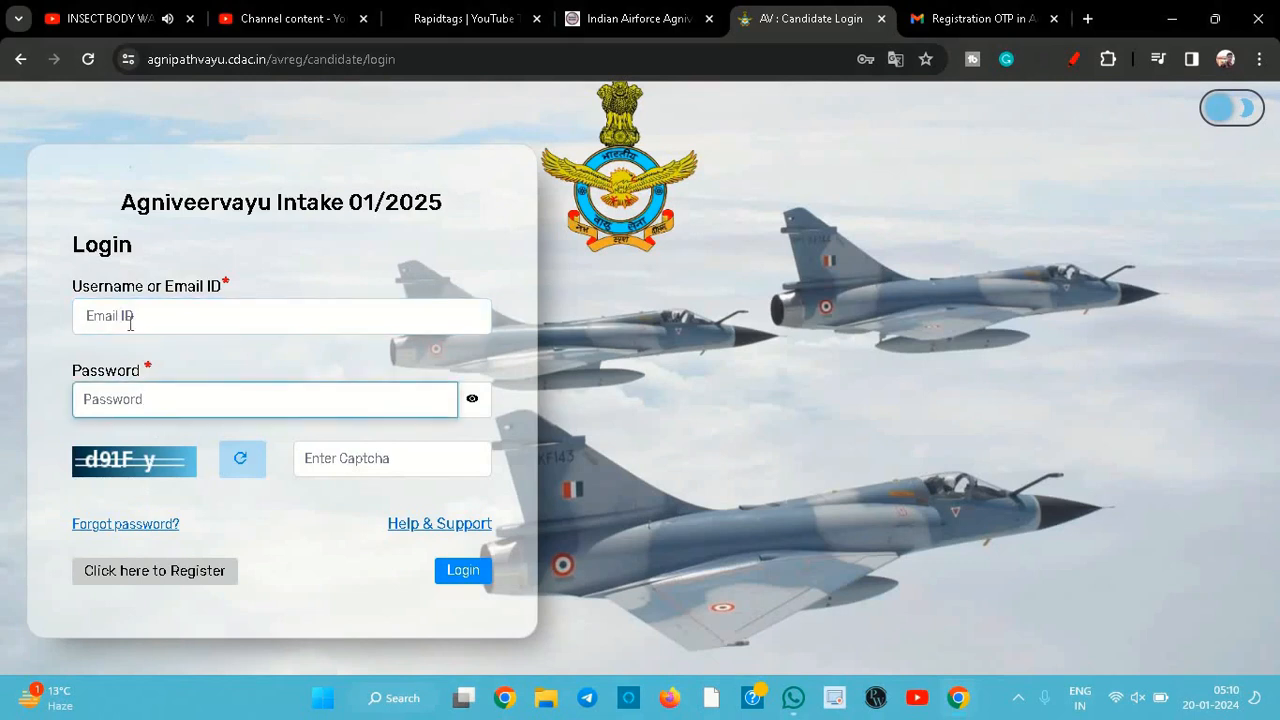
{"action": "left_click", "coordinate": [130, 318]}
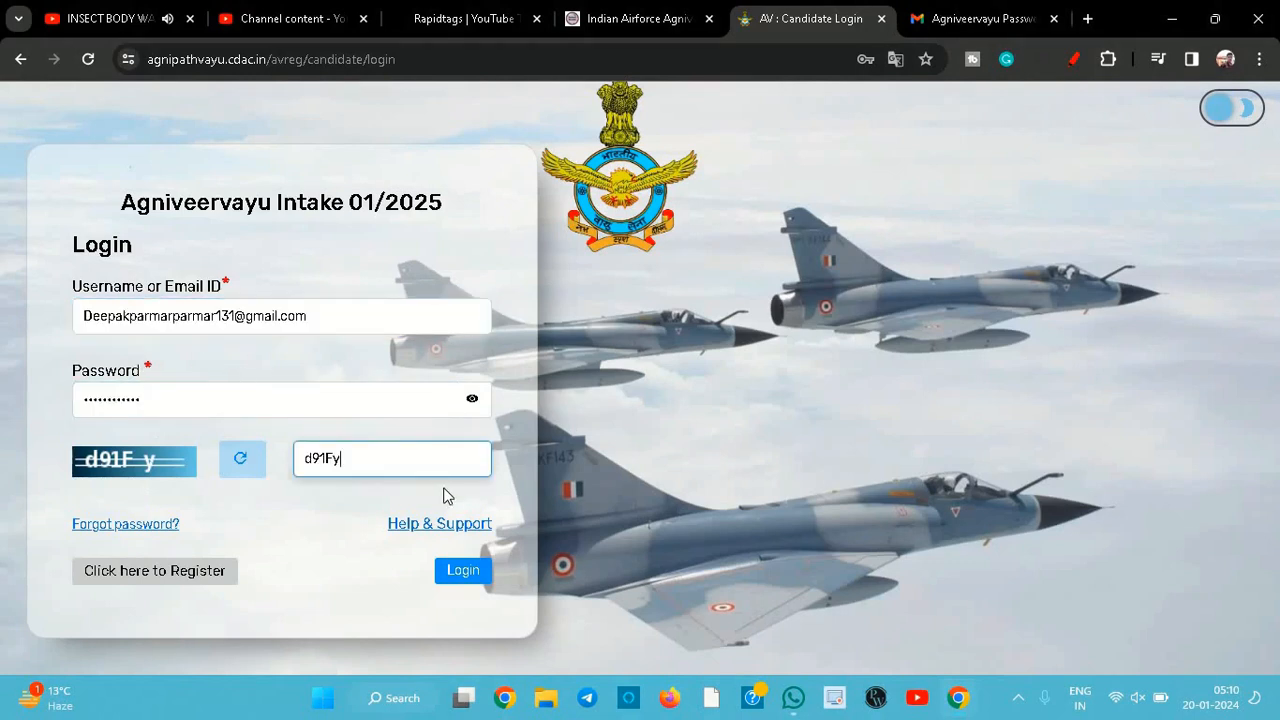
{"action": "left_click", "coordinate": [463, 574]}
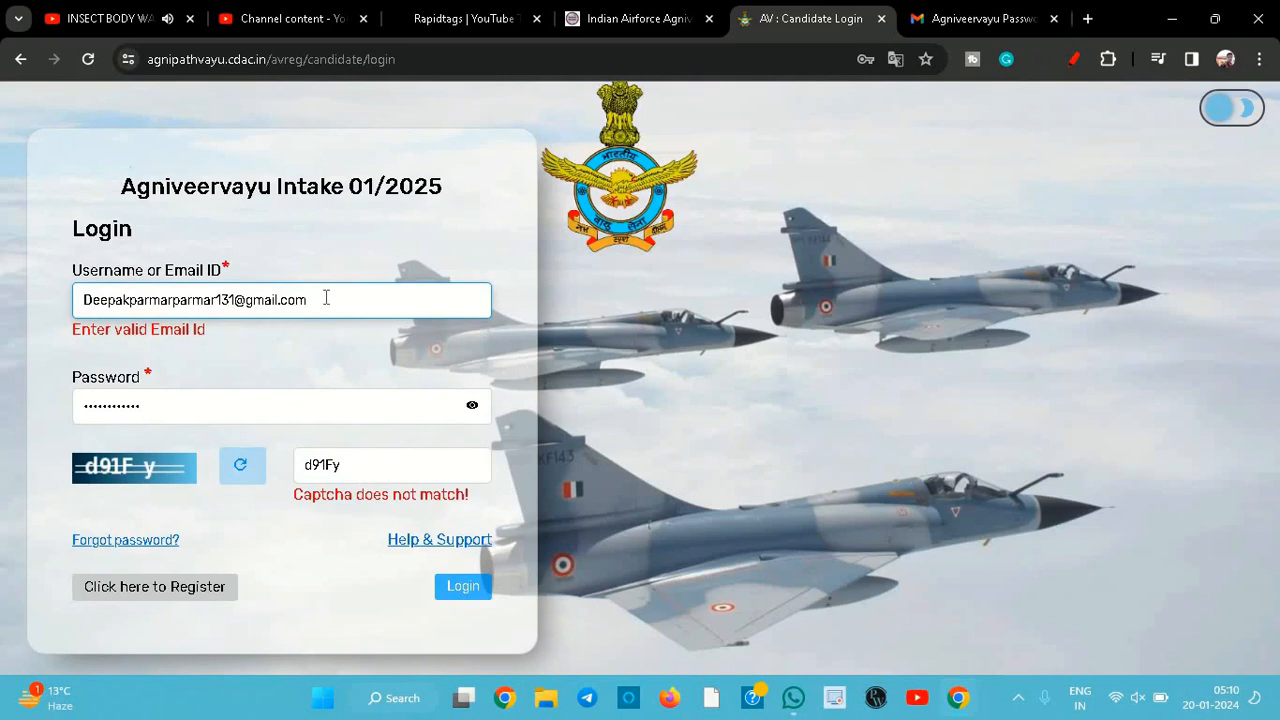
{"action": "left_click", "coordinate": [455, 598]}
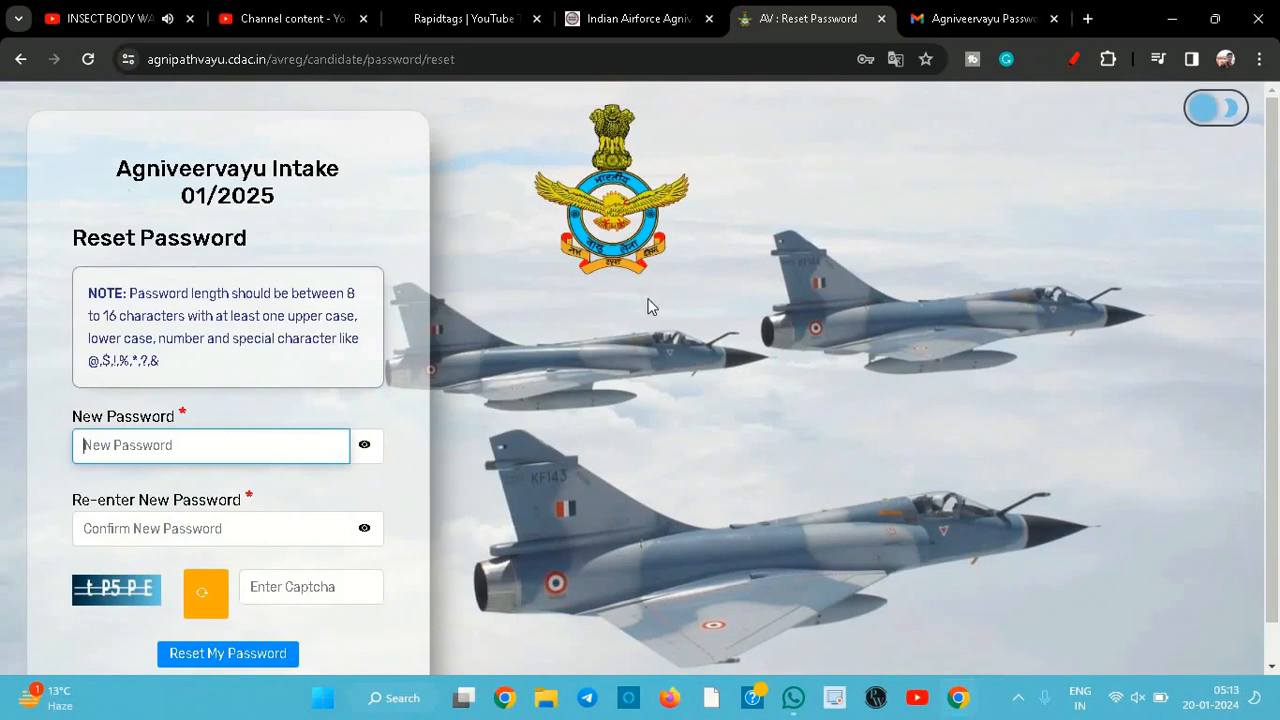
- Reset the account password following the length and character rules, update the browser's saved password, and acknowledge the reset
{"action": "scroll", "coordinate": [205, 345], "scroll_direction": "down", "scroll_amount": 1}
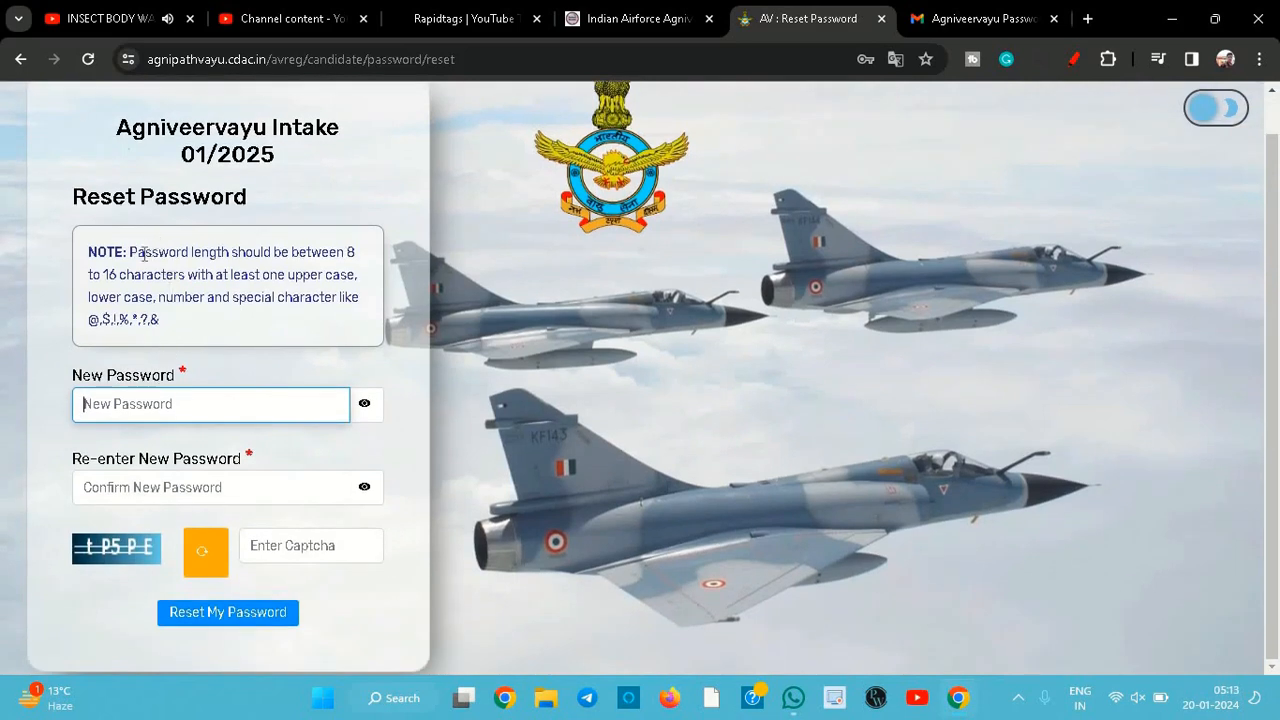
{"action": "left_click_drag", "start_coordinate": [145, 252], "coordinate": [362, 256]}
{"action": "left_click", "coordinate": [360, 258]}
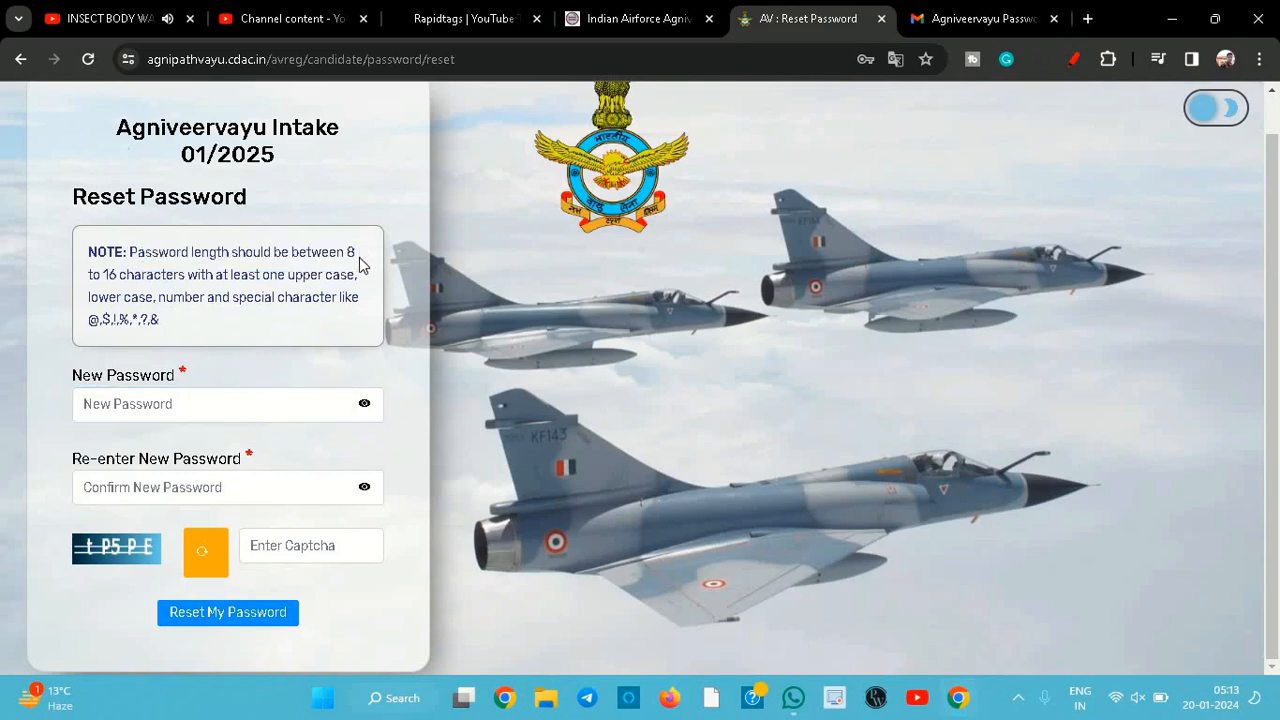
{"action": "left_click", "coordinate": [218, 412]}
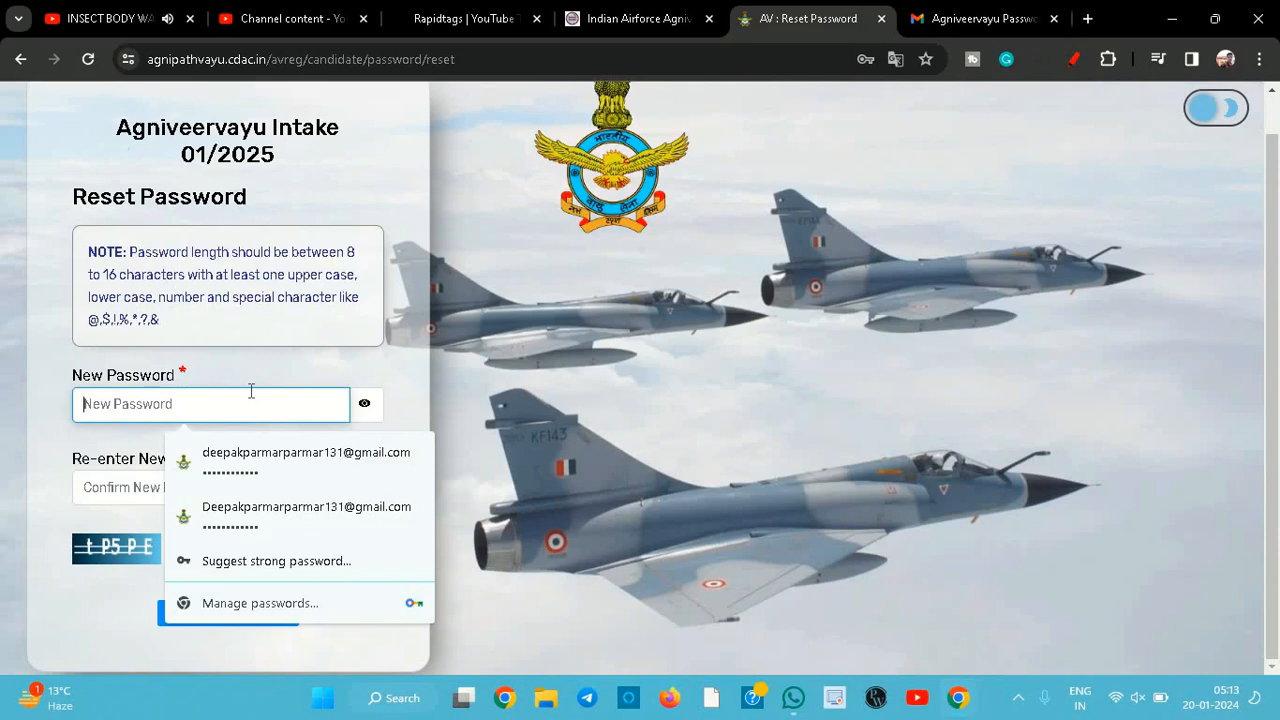
{"action": "type", "text": "•"}
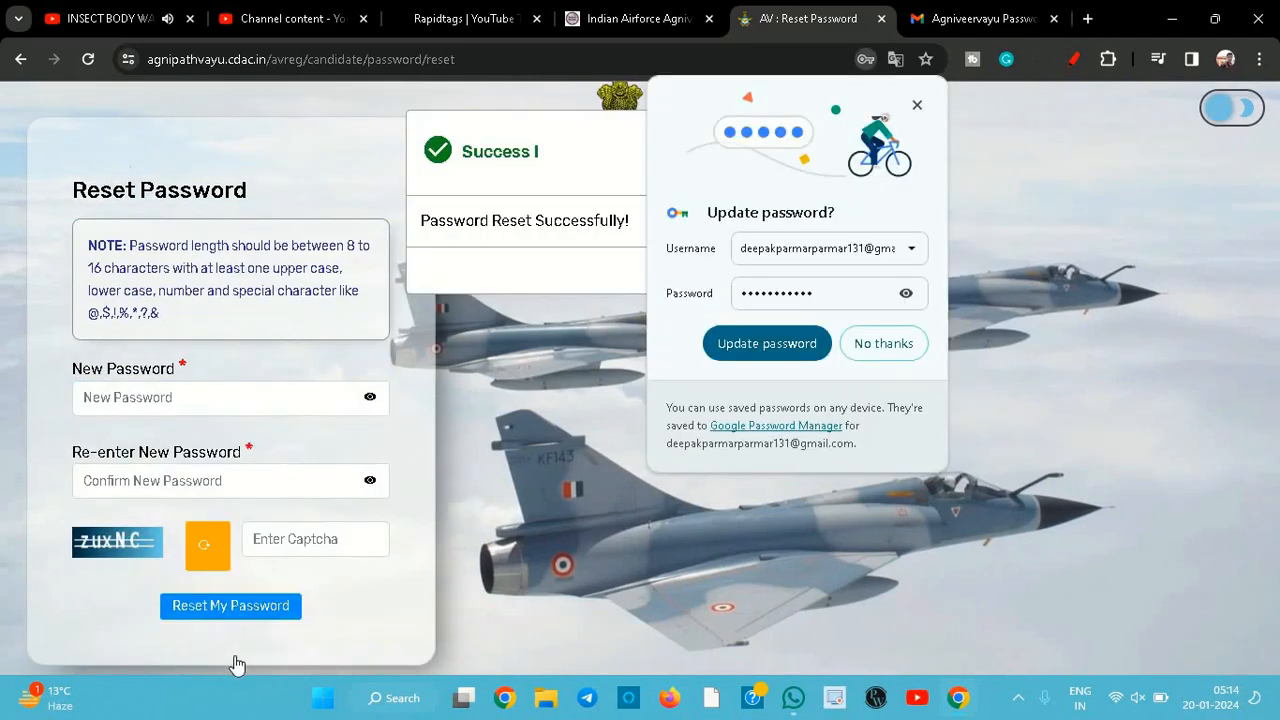
{"action": "left_click", "coordinate": [761, 348]}
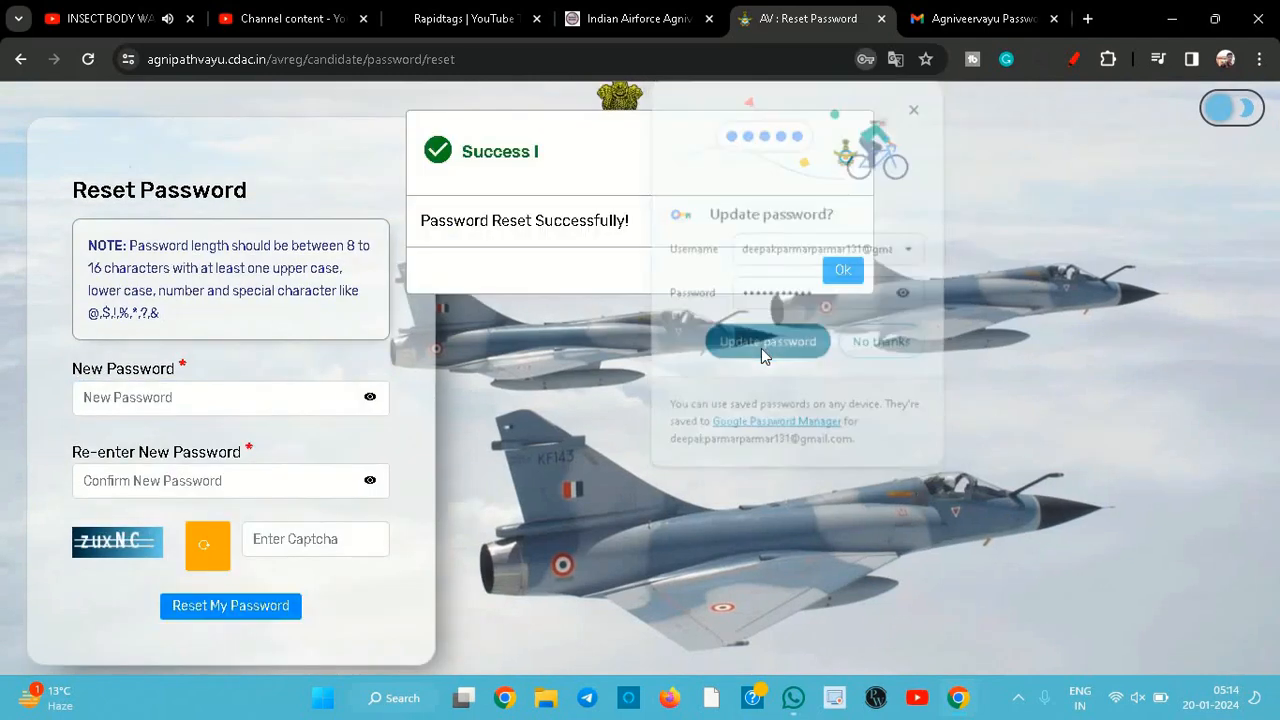
{"action": "left_click", "coordinate": [843, 271]}
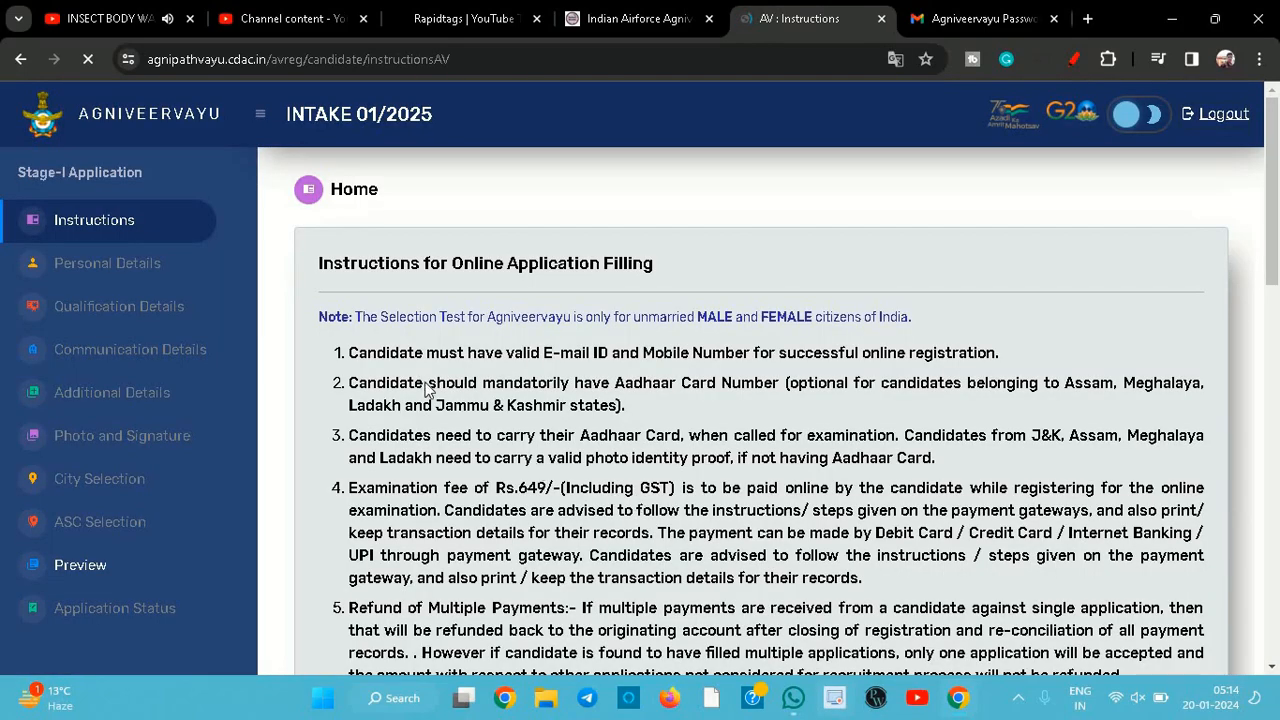
- Read through the online application instructions, including fees, refunds and required marksheet documents
{"action": "scroll", "coordinate": [528, 357], "scroll_direction": "down", "scroll_amount": 1}
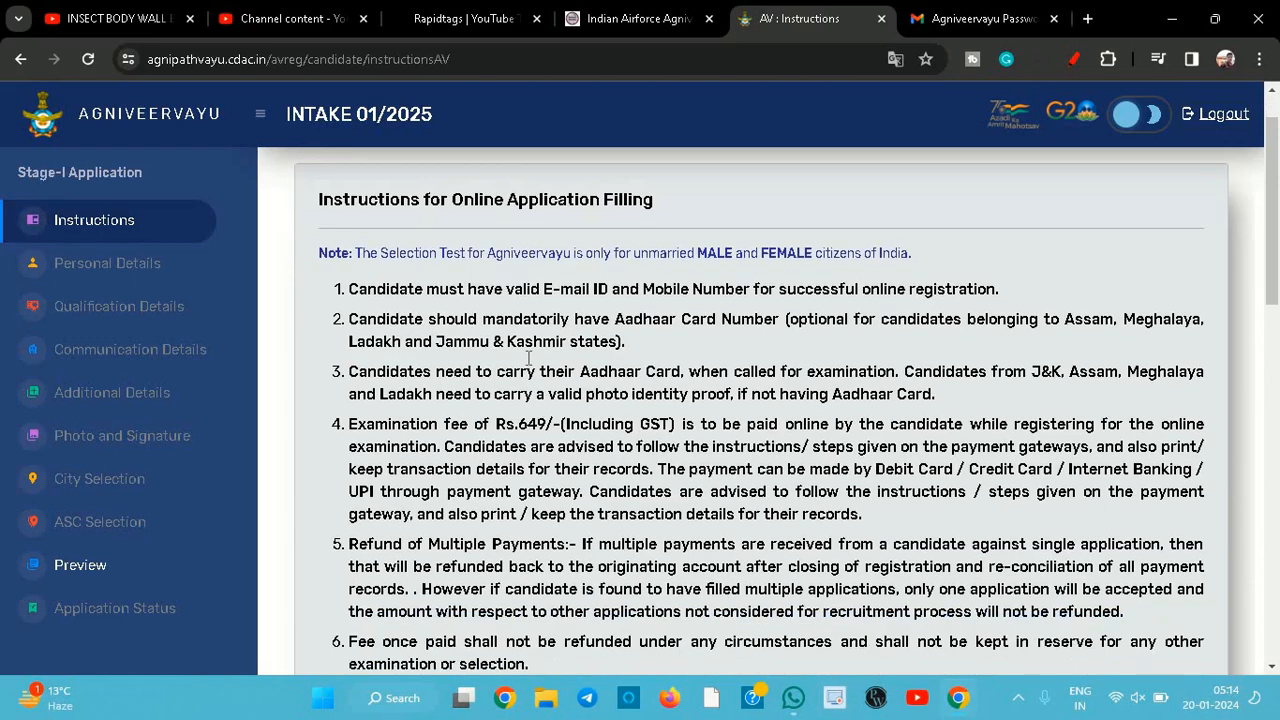
{"action": "scroll", "coordinate": [528, 357], "scroll_direction": "down", "scroll_amount": 2}
{"action": "scroll", "coordinate": [608, 361], "scroll_direction": "down", "scroll_amount": 1}
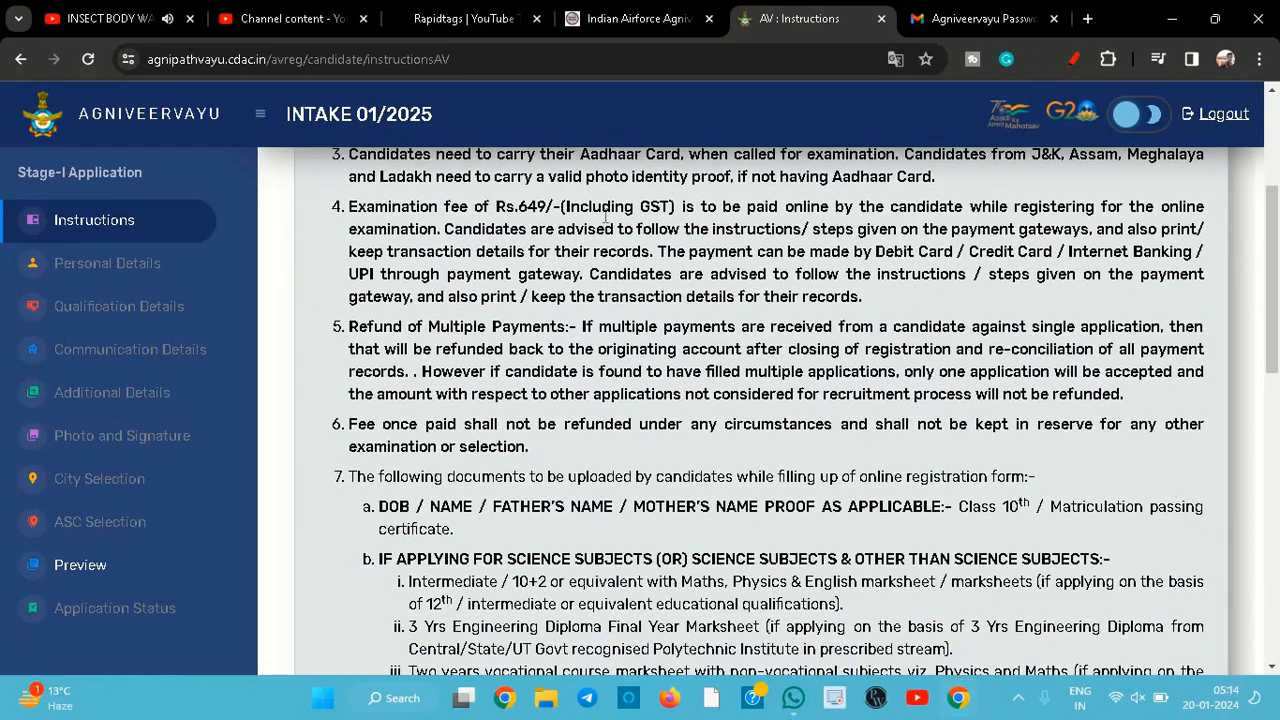
{"action": "scroll", "coordinate": [685, 357], "scroll_direction": "down", "scroll_amount": 1}
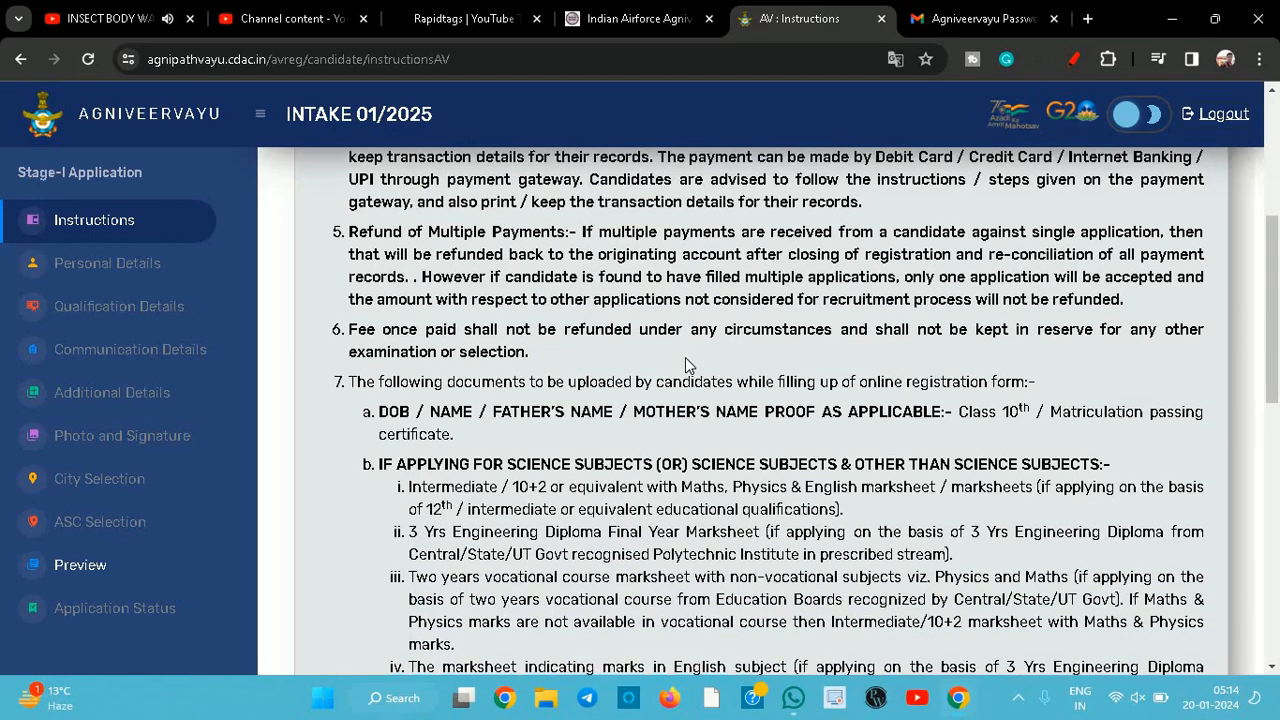
{"action": "scroll", "coordinate": [686, 362], "scroll_direction": "down", "scroll_amount": 1}
{"action": "scroll", "coordinate": [686, 362], "scroll_direction": "down", "scroll_amount": 1}
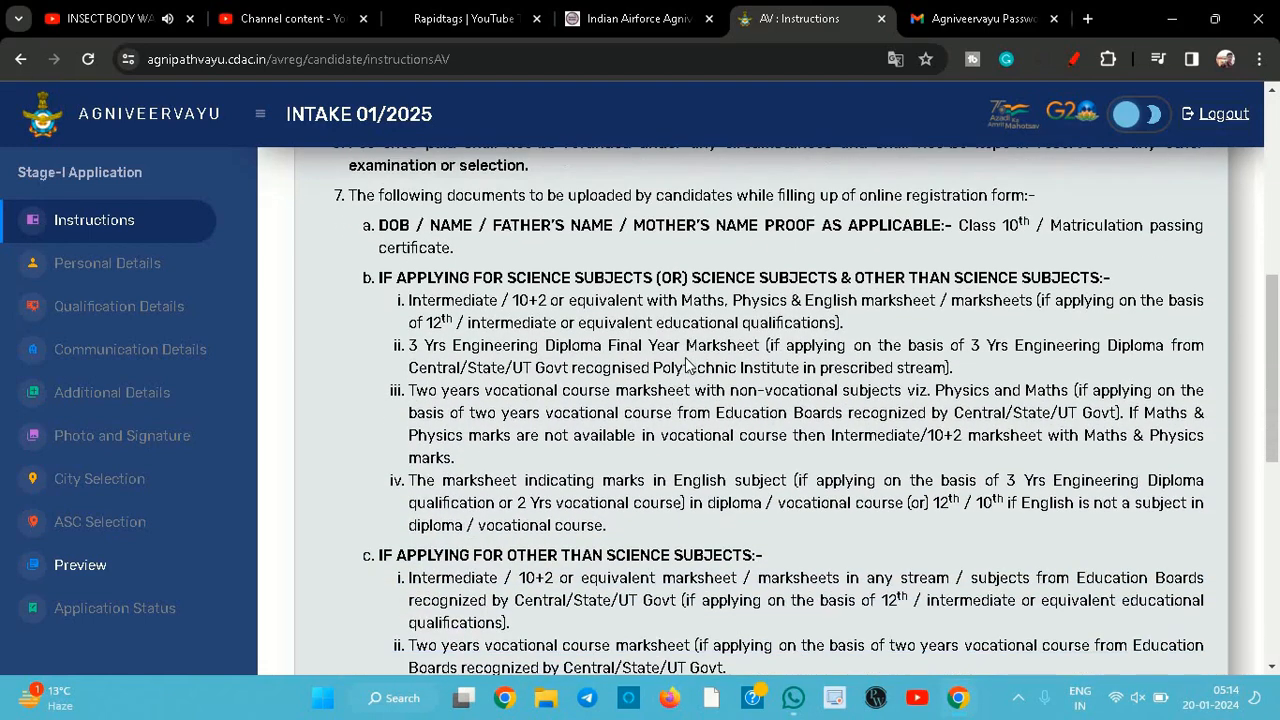
{"action": "scroll", "coordinate": [686, 362], "scroll_direction": "down", "scroll_amount": 1}
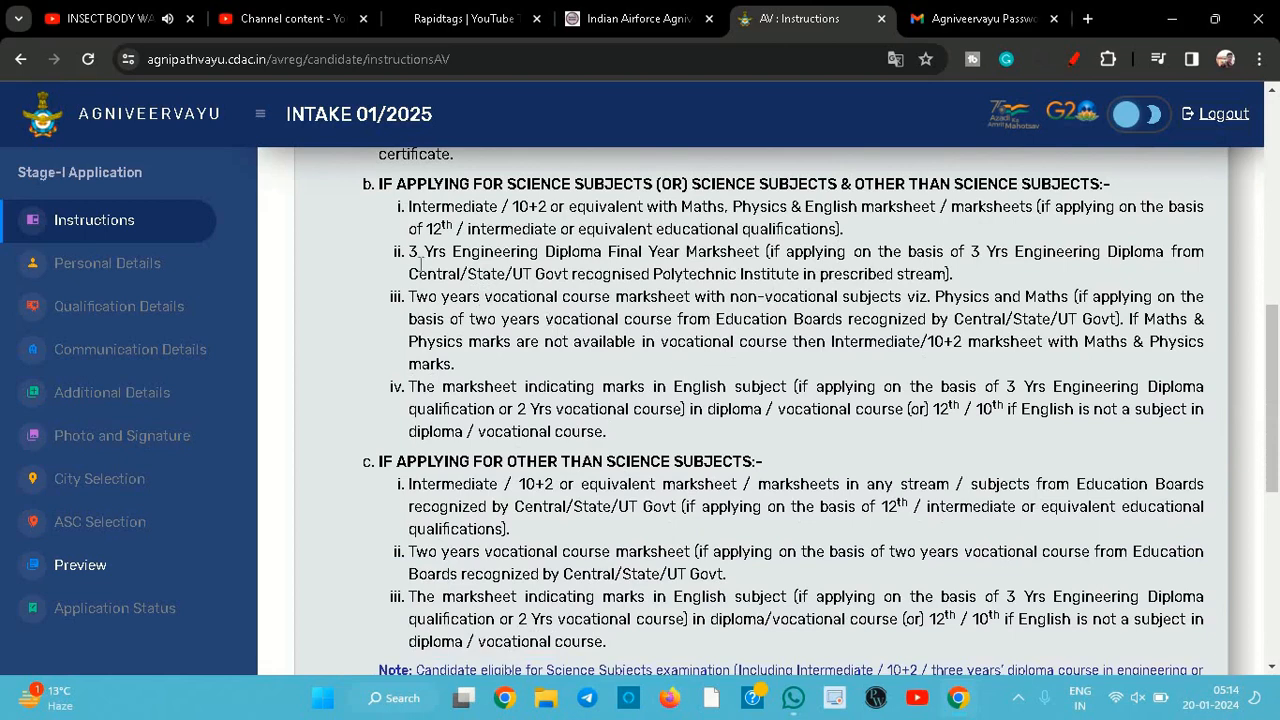
{"action": "left_click_drag", "start_coordinate": [626, 251], "coordinate": [409, 252]}
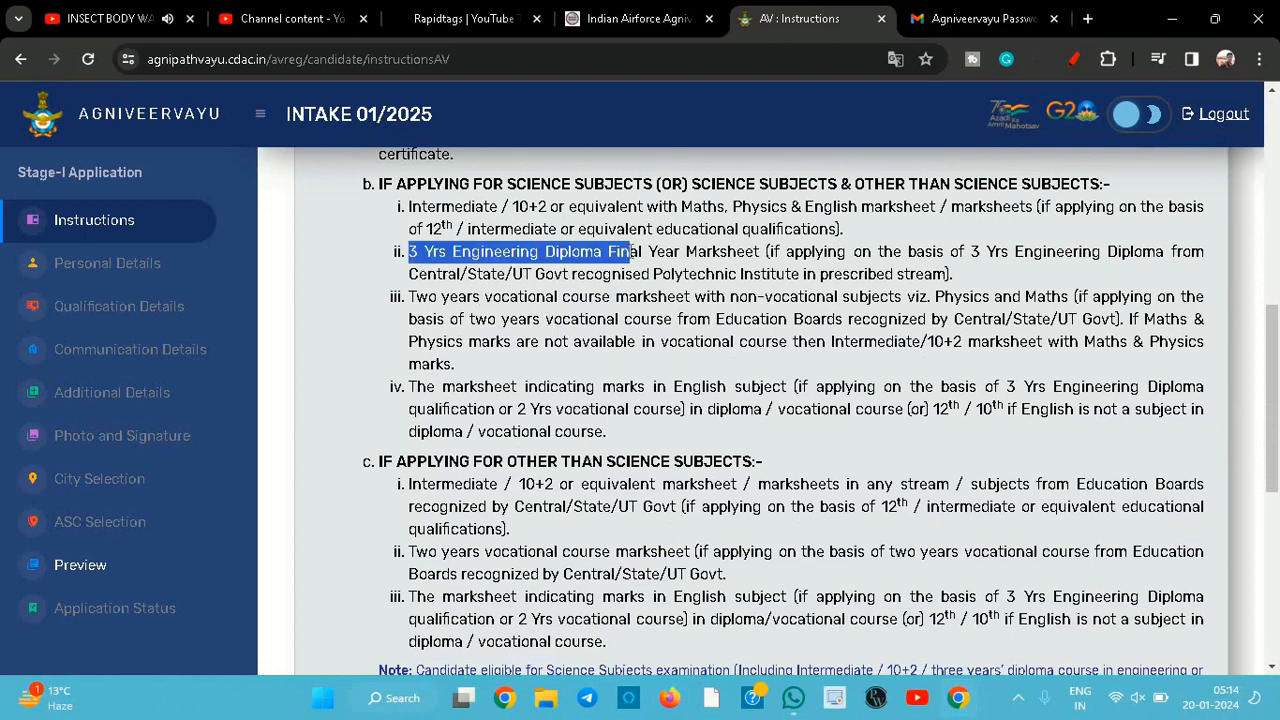
{"action": "left_click_drag", "start_coordinate": [416, 297], "coordinate": [652, 298]}
{"action": "left_click", "coordinate": [655, 303]}
- Review the photograph, thumb impression and signature requirements and the declarations above Continue To Registration
{"action": "scroll", "coordinate": [655, 303], "scroll_direction": "down", "scroll_amount": 1}
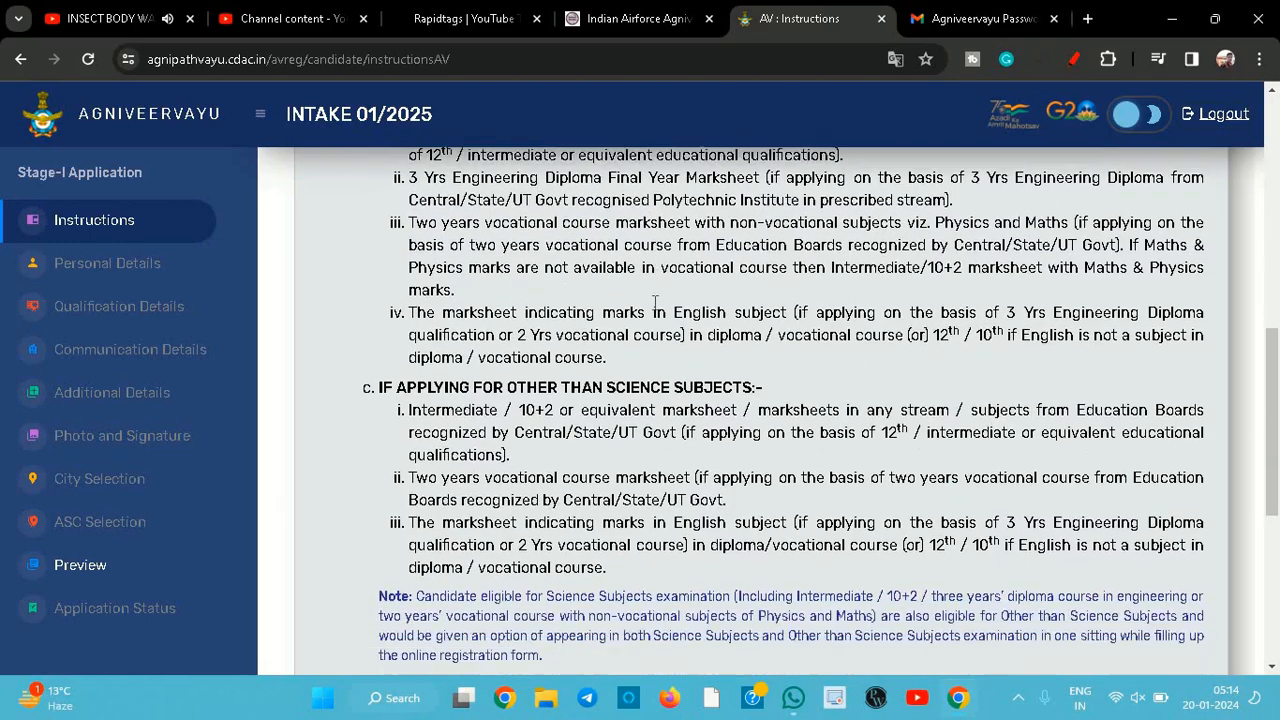
{"action": "scroll", "coordinate": [640, 353], "scroll_direction": "down", "scroll_amount": 1}
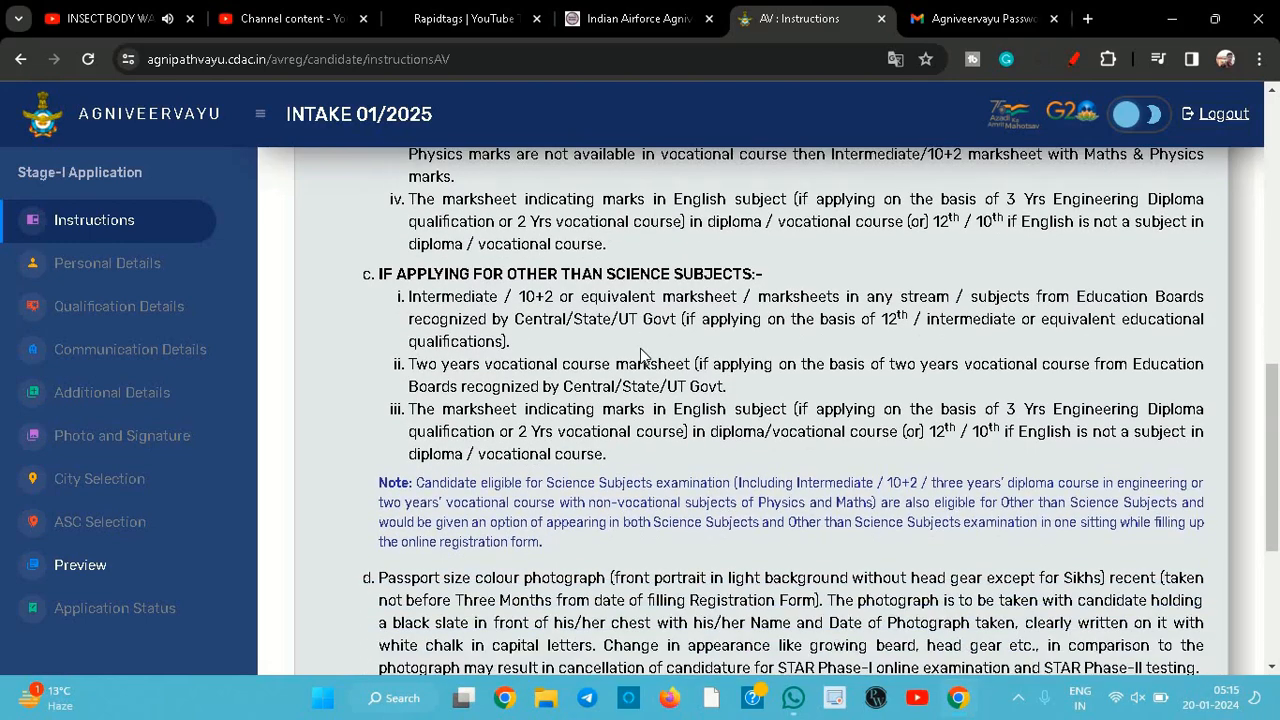
{"action": "scroll", "coordinate": [640, 352], "scroll_direction": "down", "scroll_amount": 3}
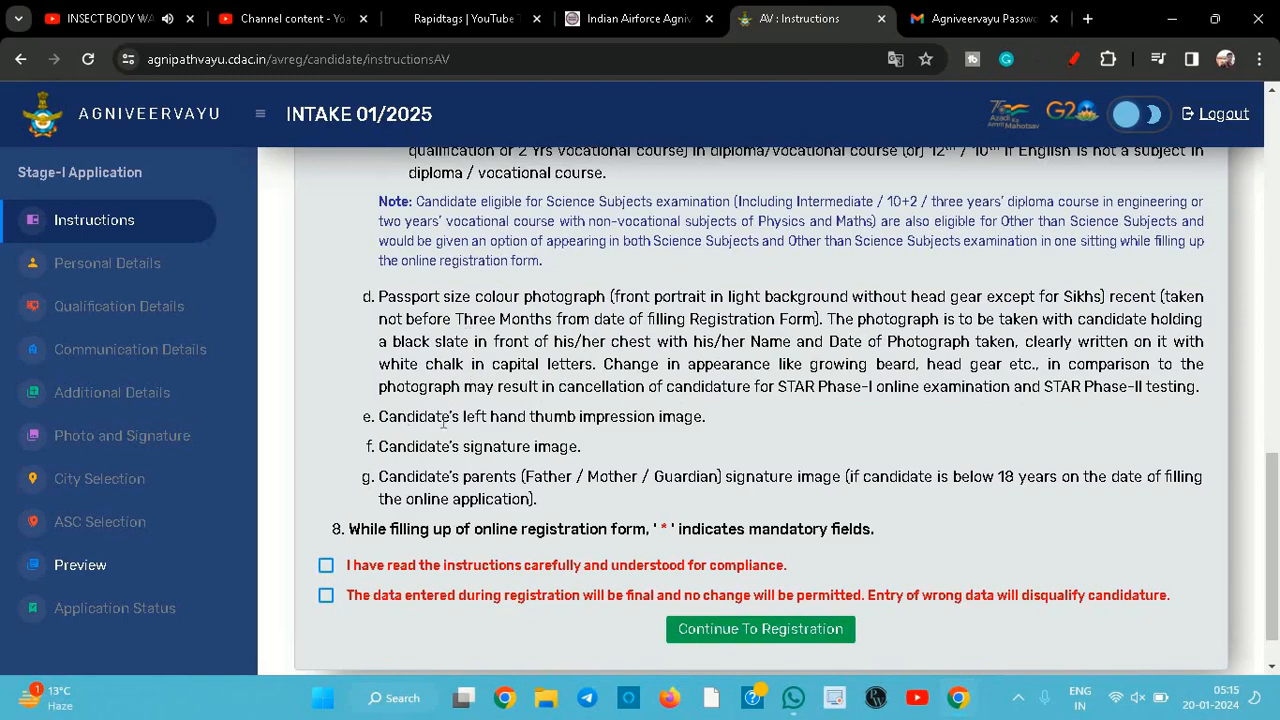
{"action": "left_click_drag", "start_coordinate": [405, 420], "coordinate": [596, 420]}
{"action": "left_click", "coordinate": [578, 447]}
{"action": "left_click_drag", "start_coordinate": [416, 447], "coordinate": [540, 447]}
{"action": "left_click", "coordinate": [472, 477]}
{"action": "left_click_drag", "start_coordinate": [428, 477], "coordinate": [788, 477]}
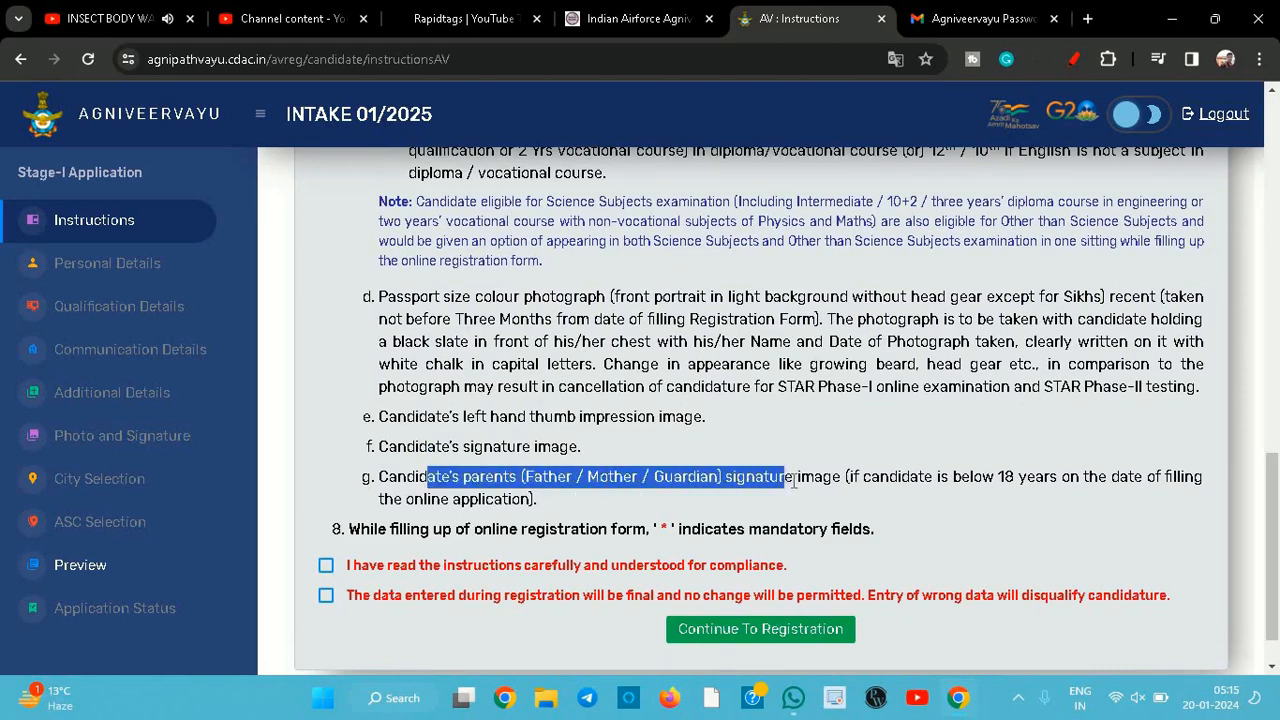
{"action": "left_click", "coordinate": [806, 520]}
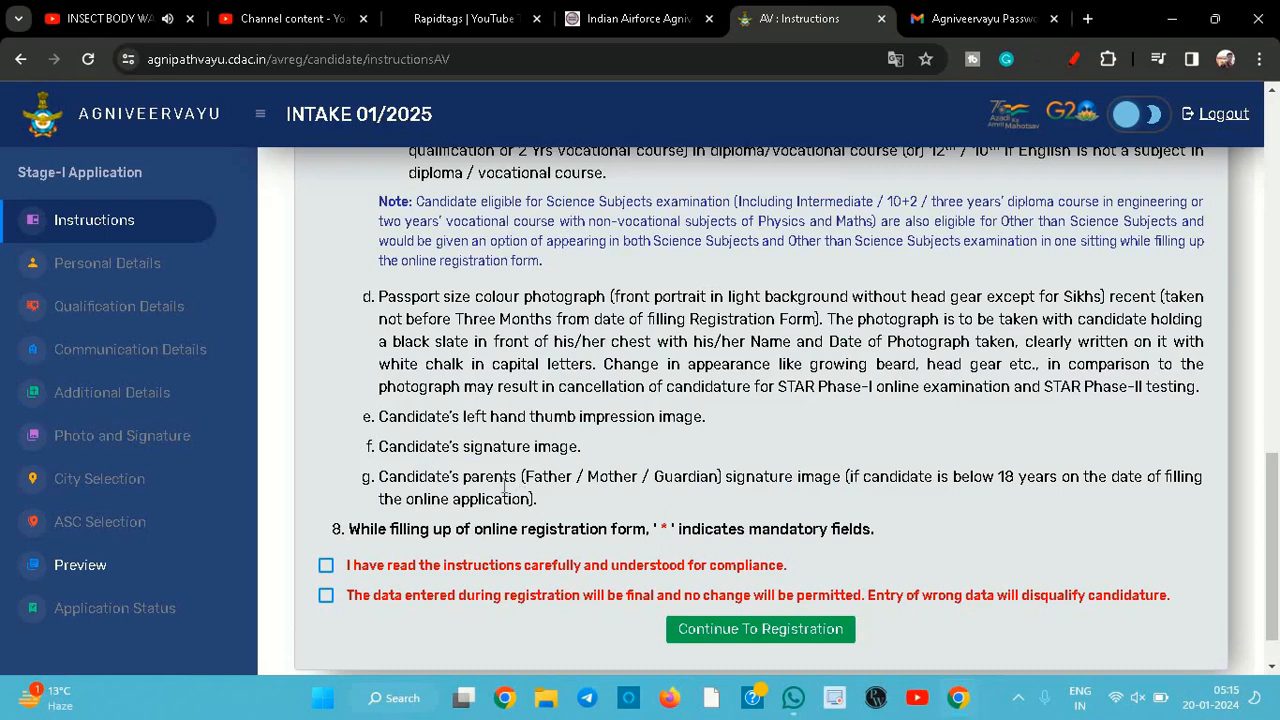
{"action": "scroll", "coordinate": [505, 487], "scroll_direction": "down", "scroll_amount": 2}
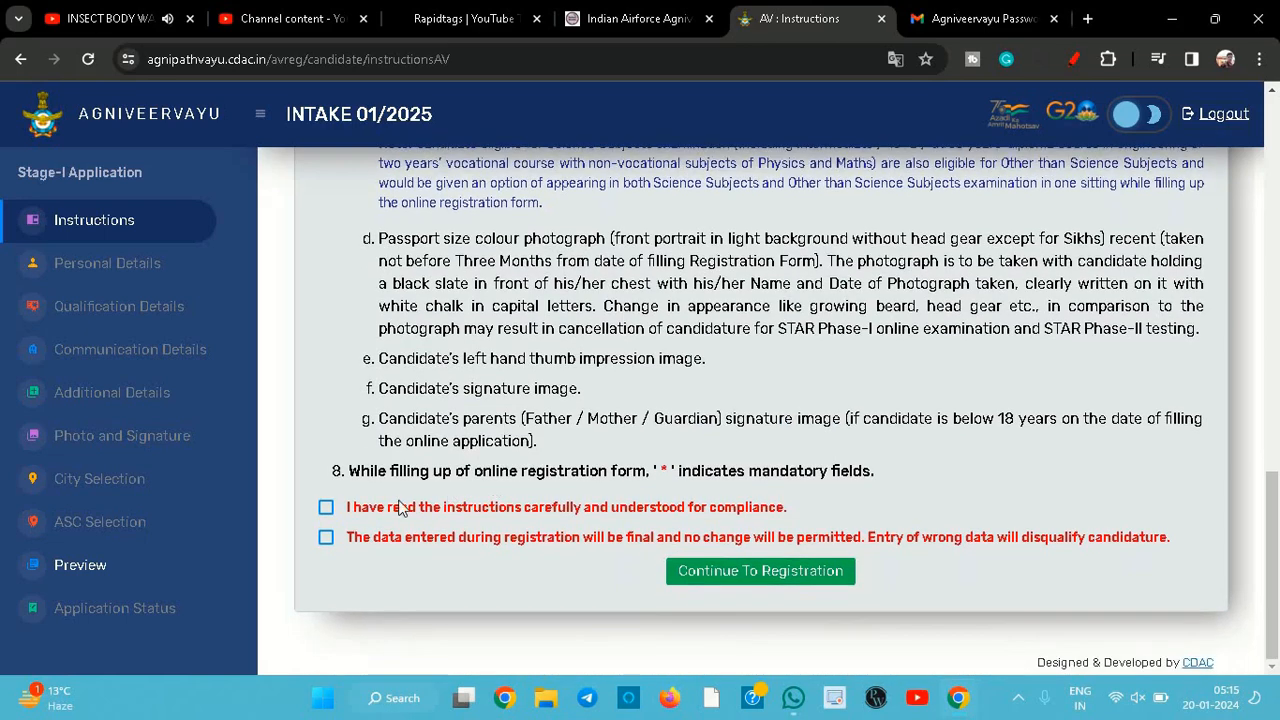
{"action": "left_click", "coordinate": [327, 509]}
{"action": "left_click", "coordinate": [772, 574]}
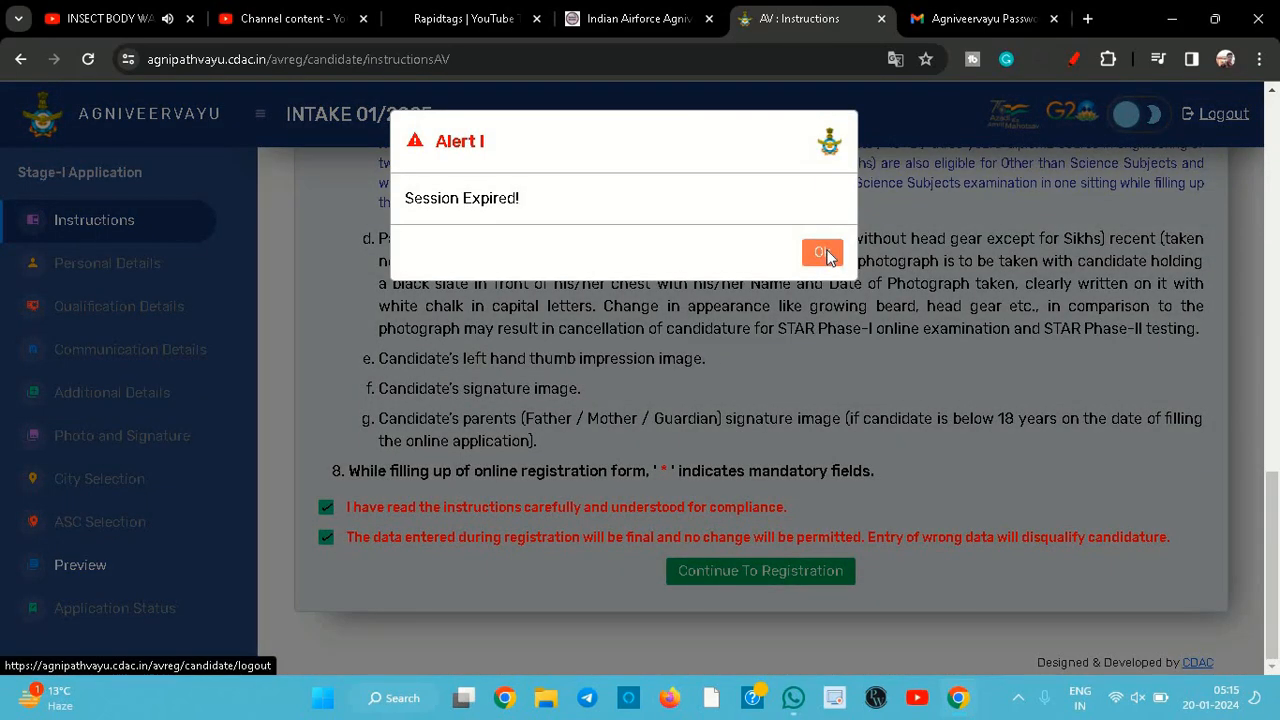
{"action": "left_click", "coordinate": [823, 253]}
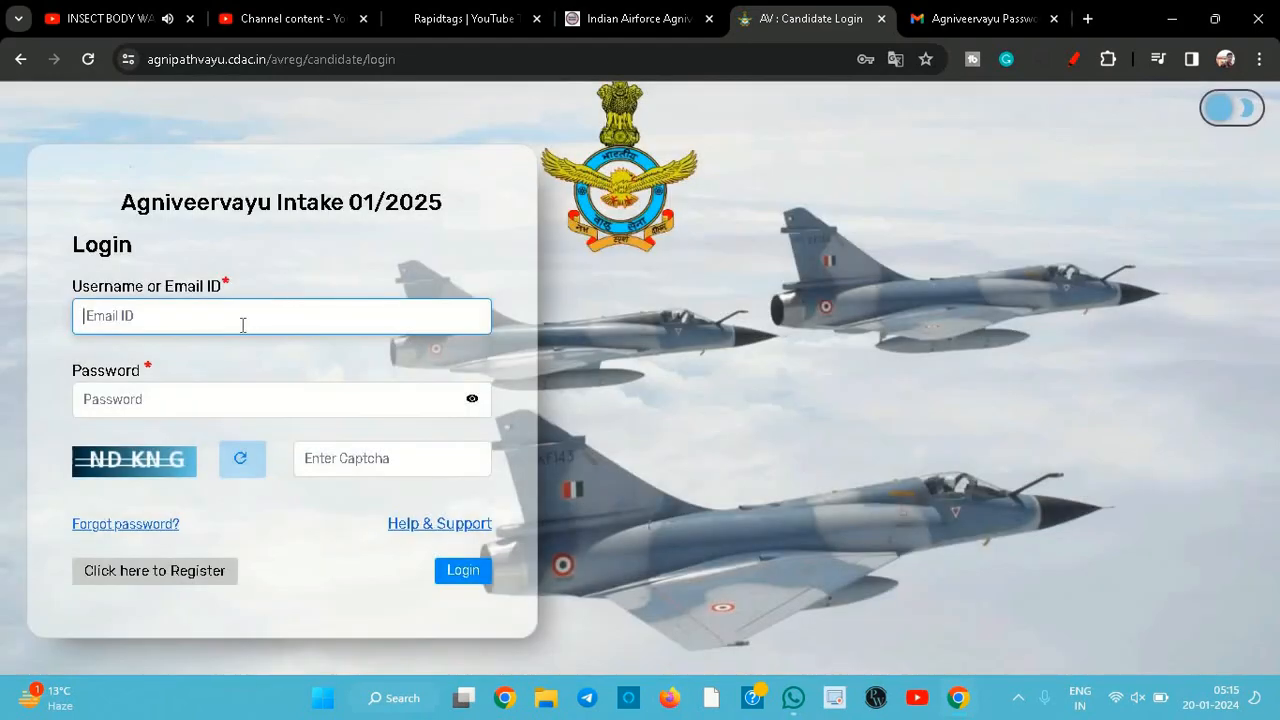
{"action": "left_click", "coordinate": [245, 325]}
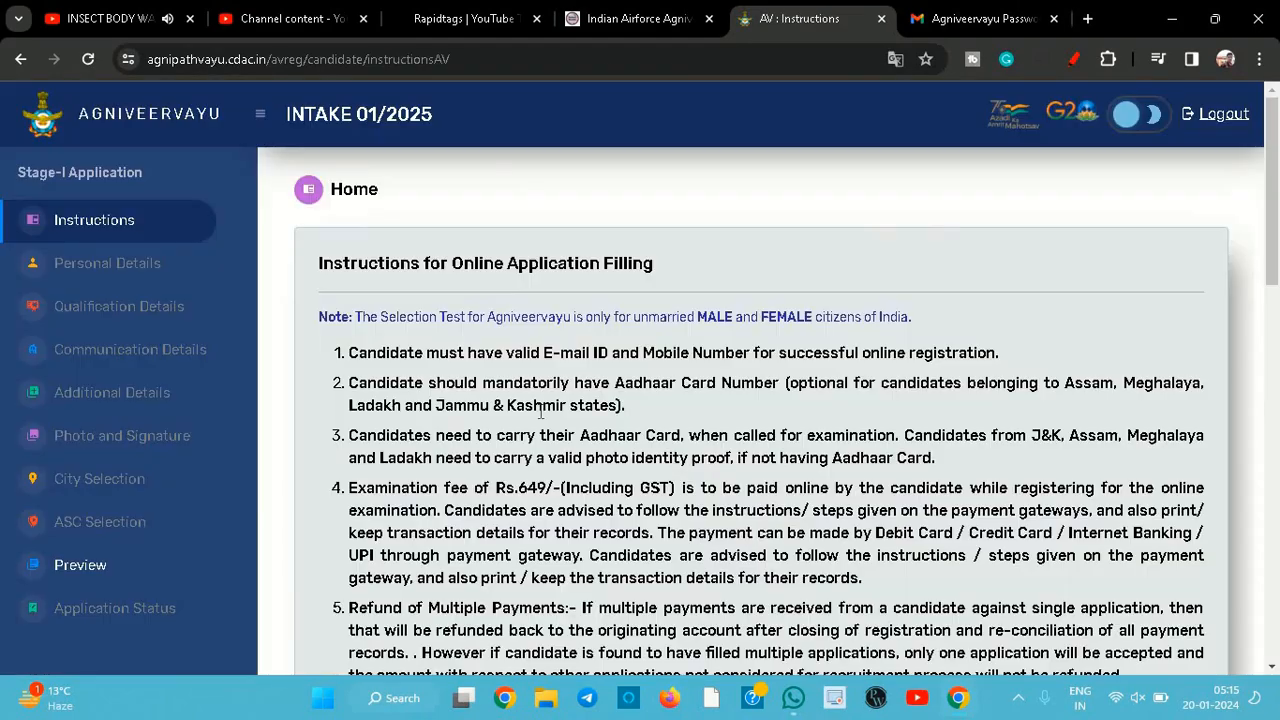
- Tick both instruction declarations and continue to the registration form
{"action": "scroll", "coordinate": [540, 413], "scroll_direction": "down", "scroll_amount": 12}
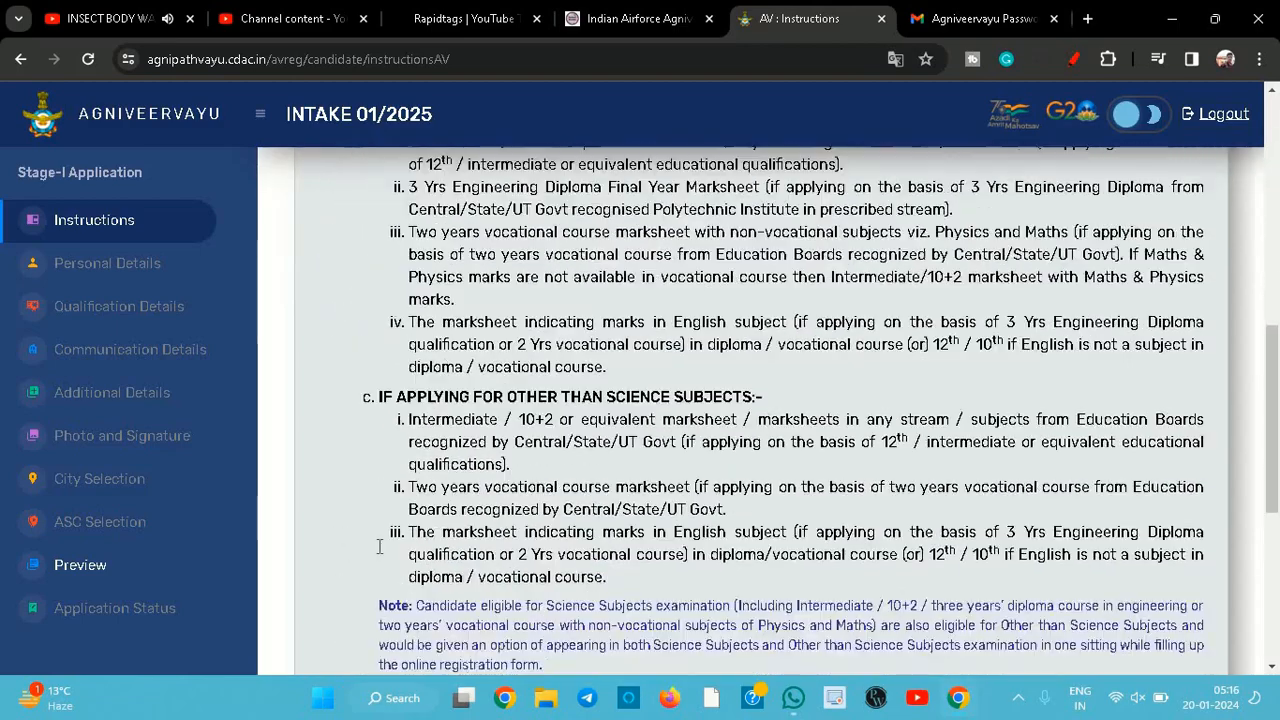
{"action": "scroll", "coordinate": [350, 548], "scroll_direction": "down", "scroll_amount": 2}
{"action": "left_click", "coordinate": [326, 507]}
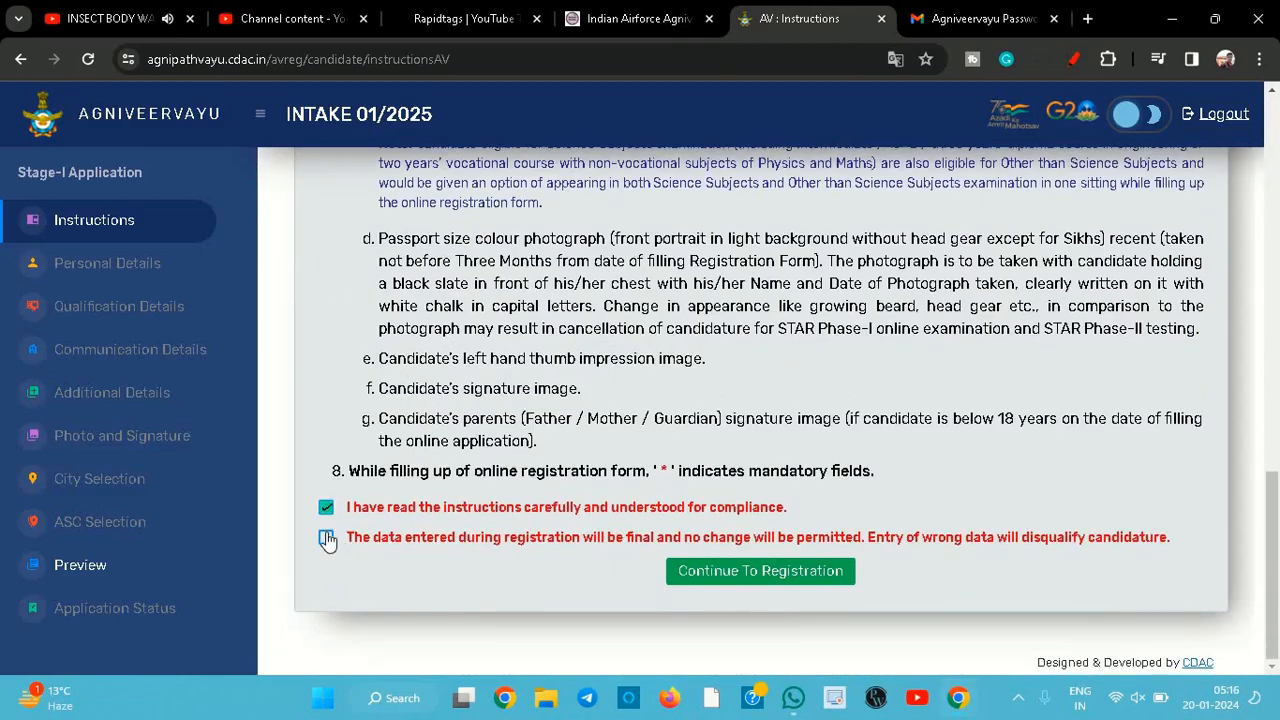
{"action": "left_click", "coordinate": [326, 537]}
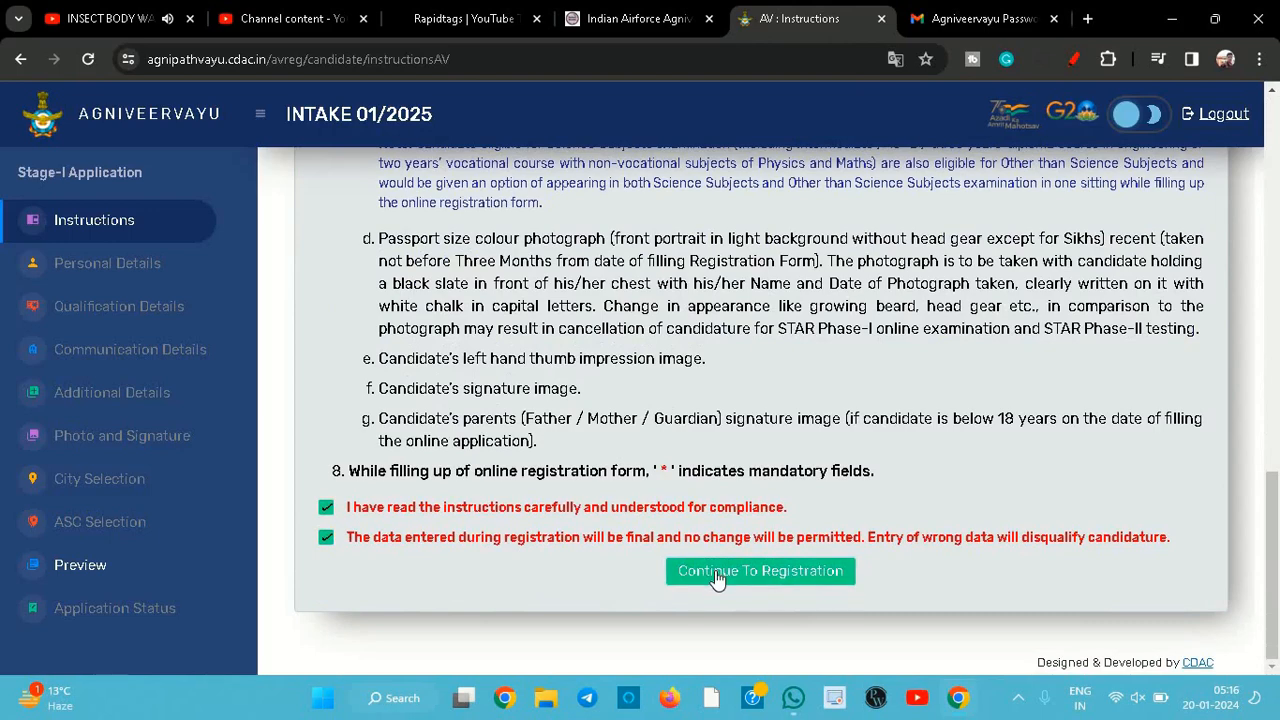
{"action": "left_click", "coordinate": [716, 572]}
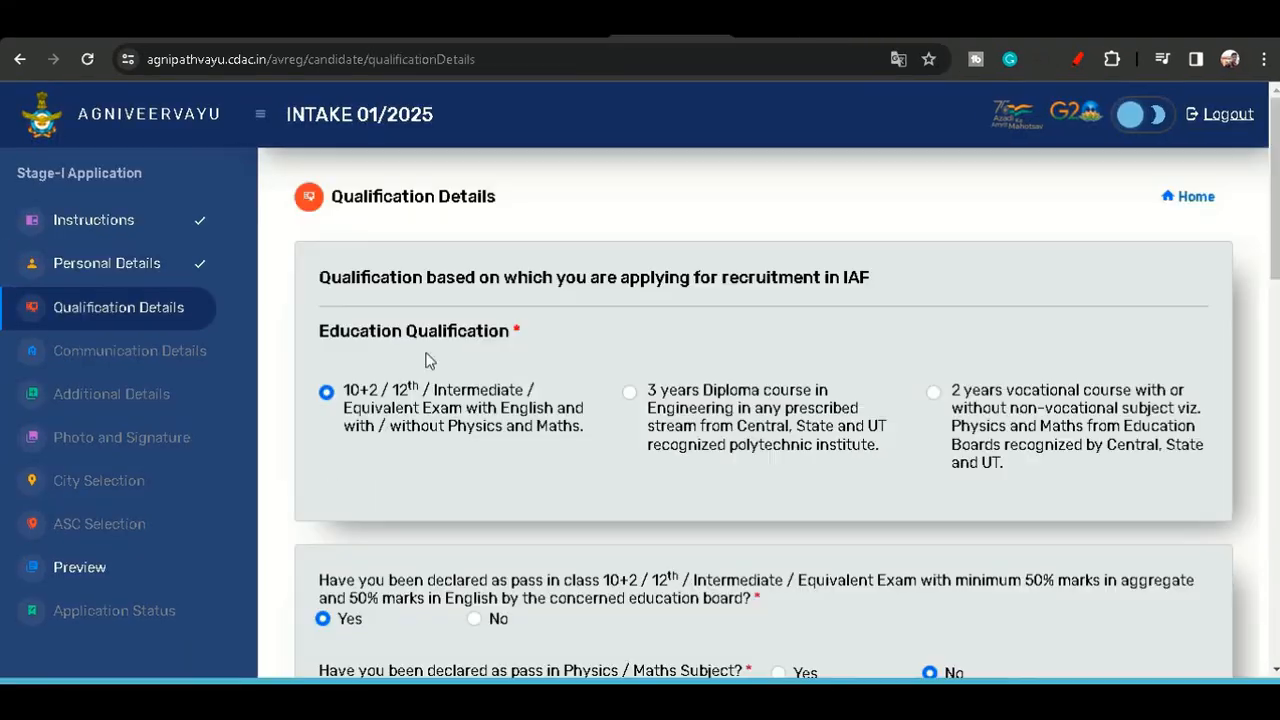
{"action": "scroll", "coordinate": [393, 404], "scroll_direction": "down", "scroll_amount": 1}
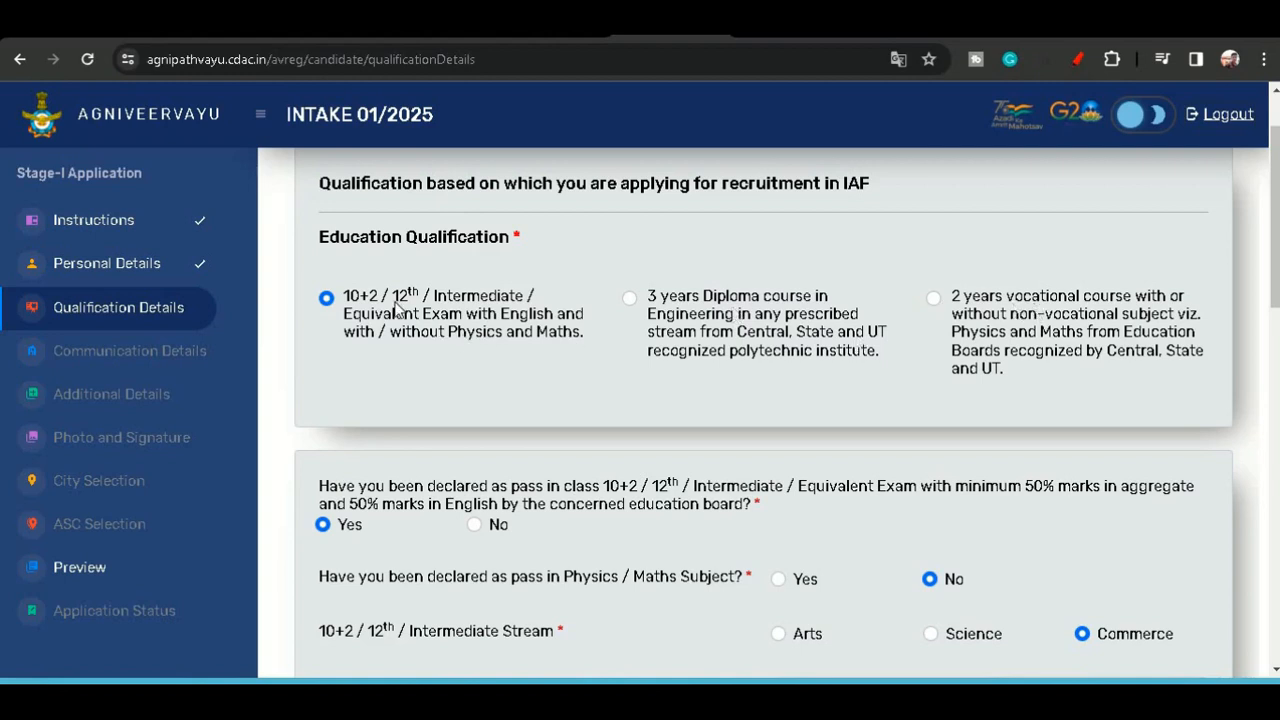
{"action": "scroll", "coordinate": [398, 376], "scroll_direction": "down", "scroll_amount": 2}
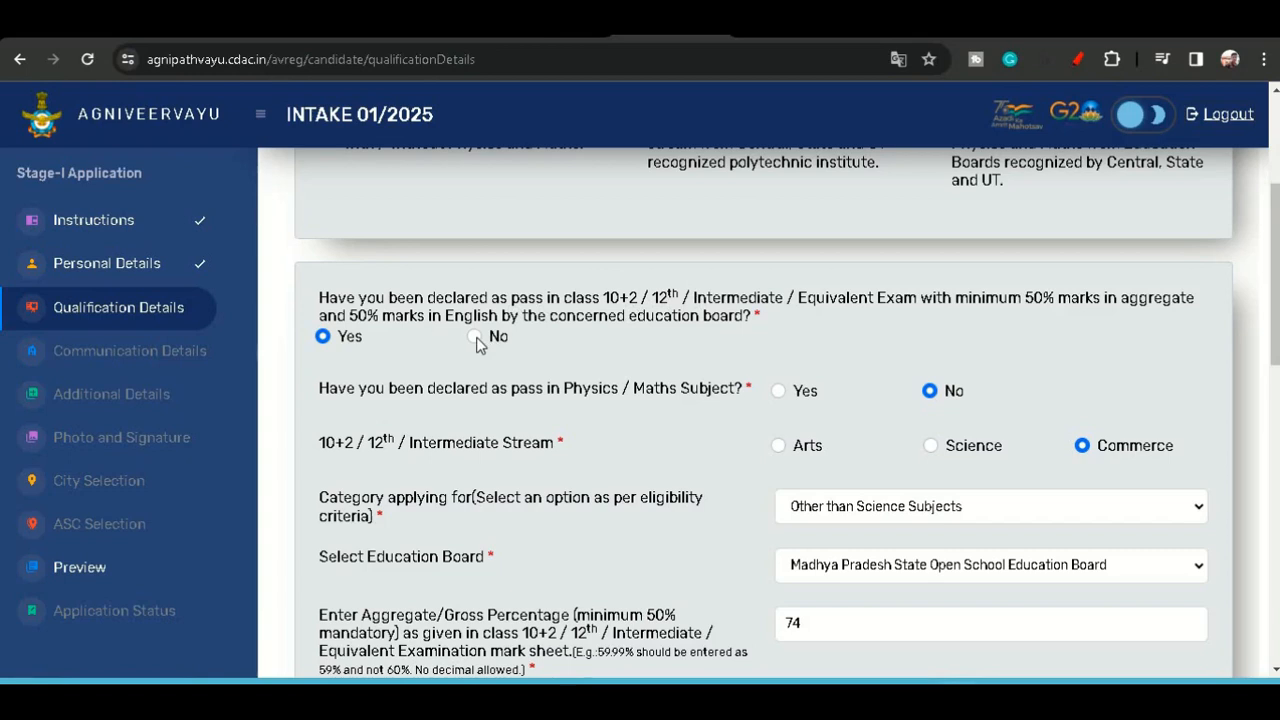
{"action": "scroll", "coordinate": [603, 380], "scroll_direction": "down", "scroll_amount": 1}
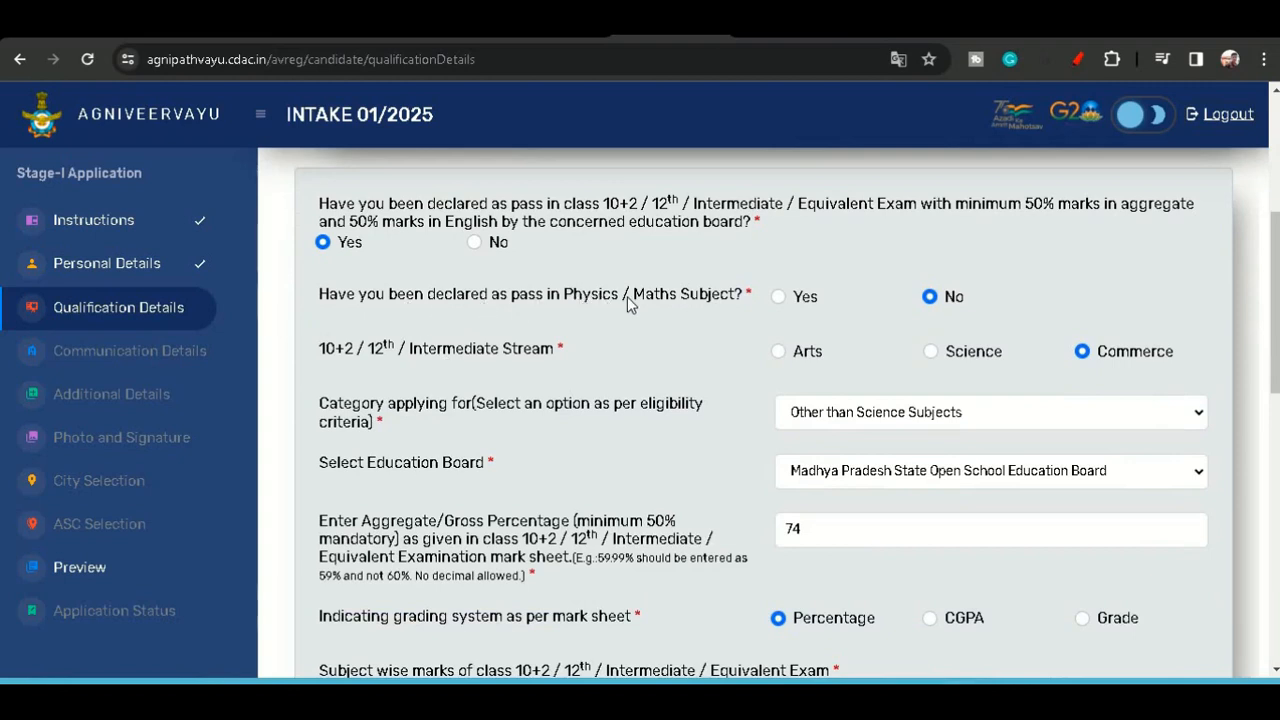
{"action": "left_click", "coordinate": [778, 297]}
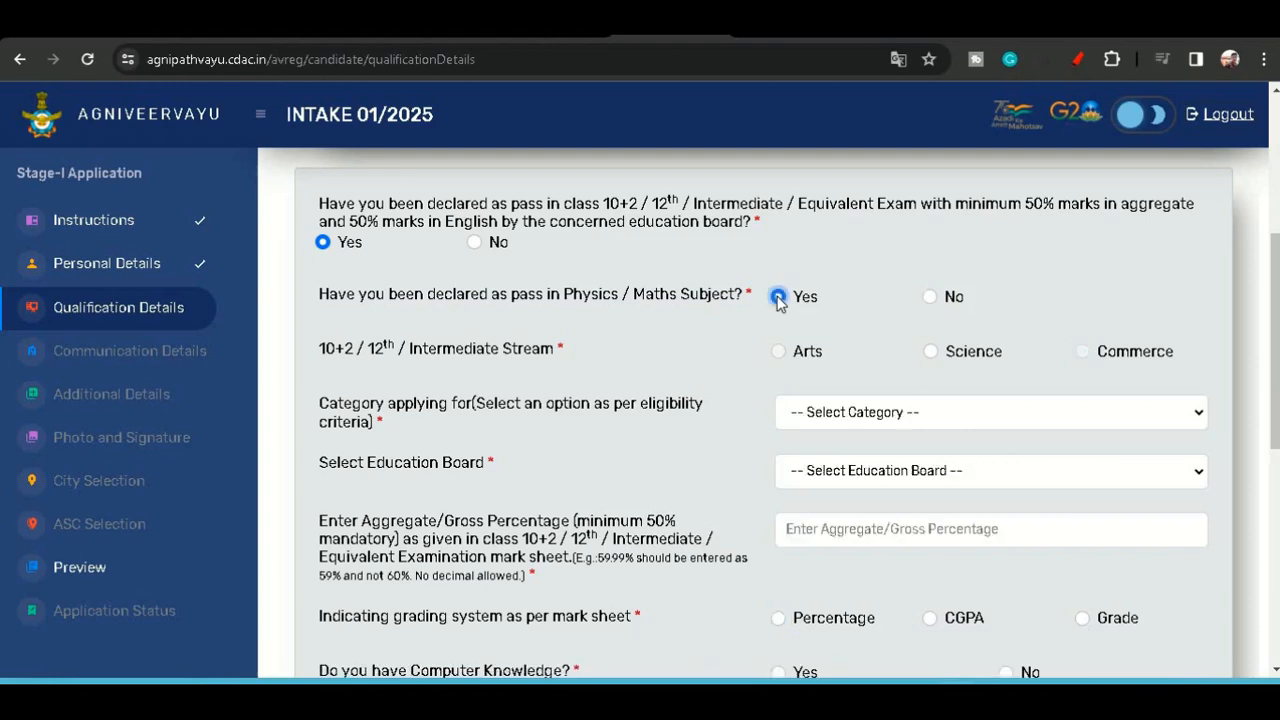
{"action": "left_click", "coordinate": [930, 353]}
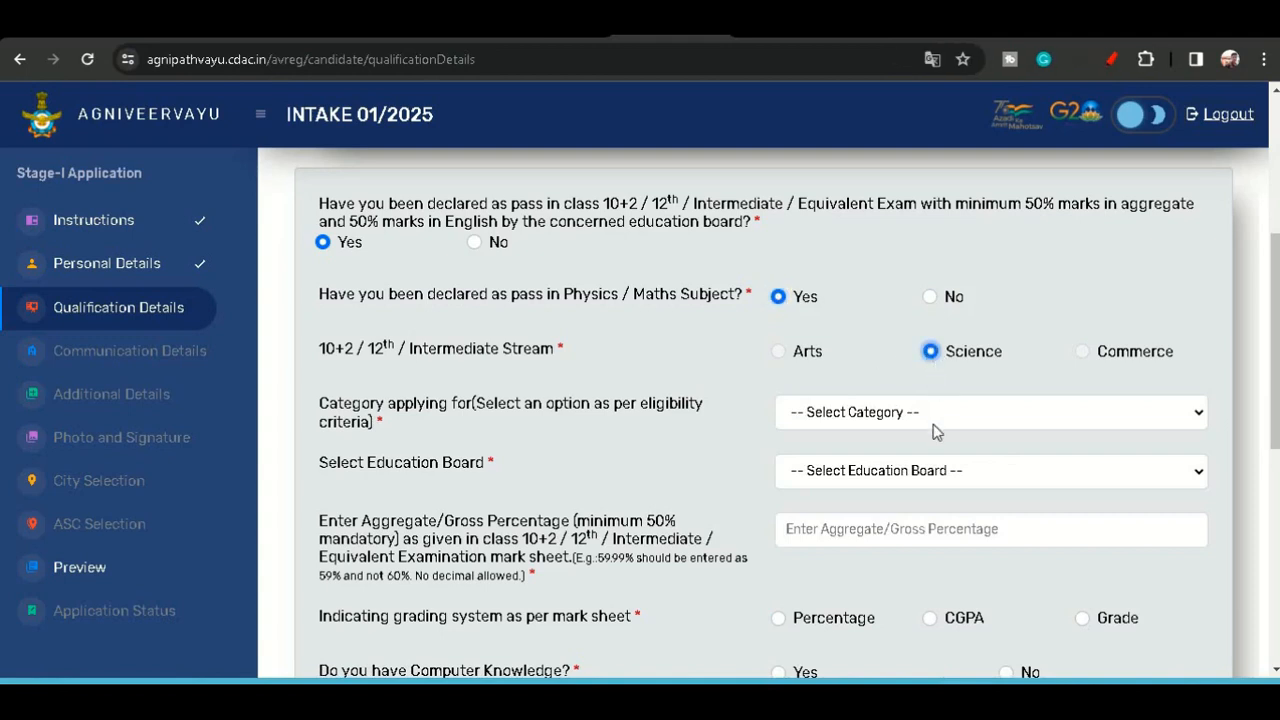
{"action": "left_click", "coordinate": [934, 418]}
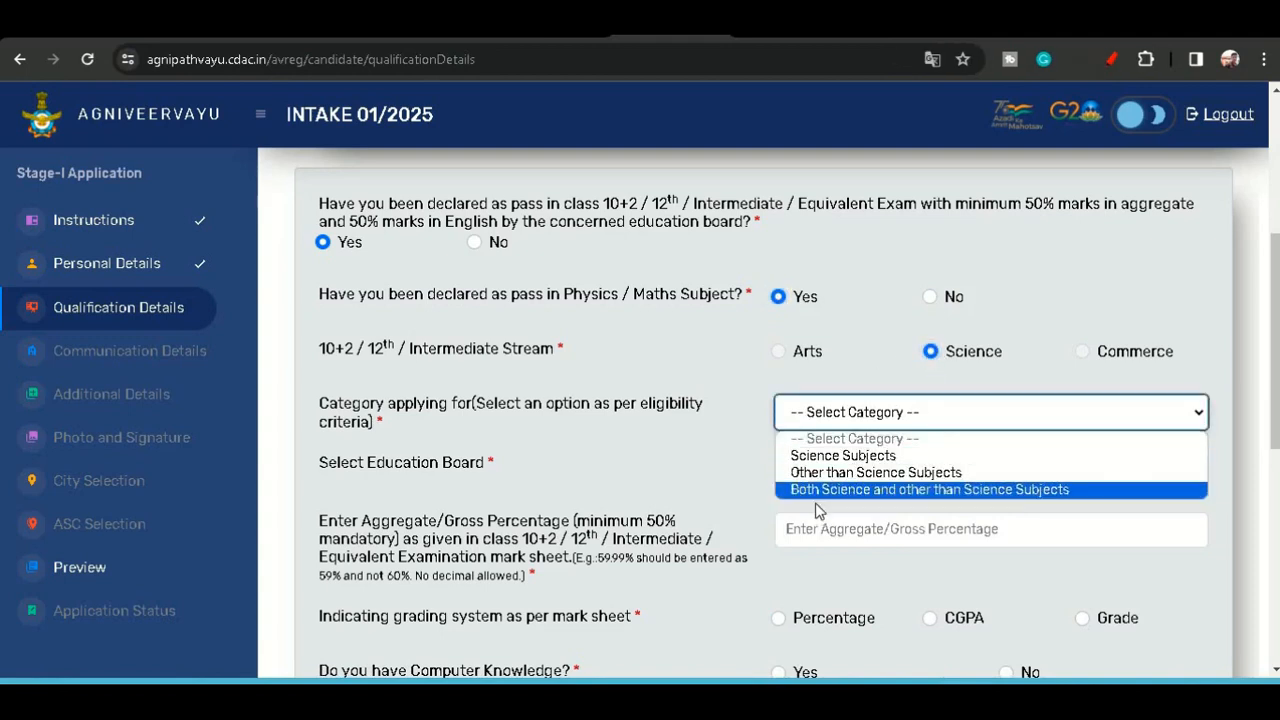
{"action": "left_click", "coordinate": [887, 348]}
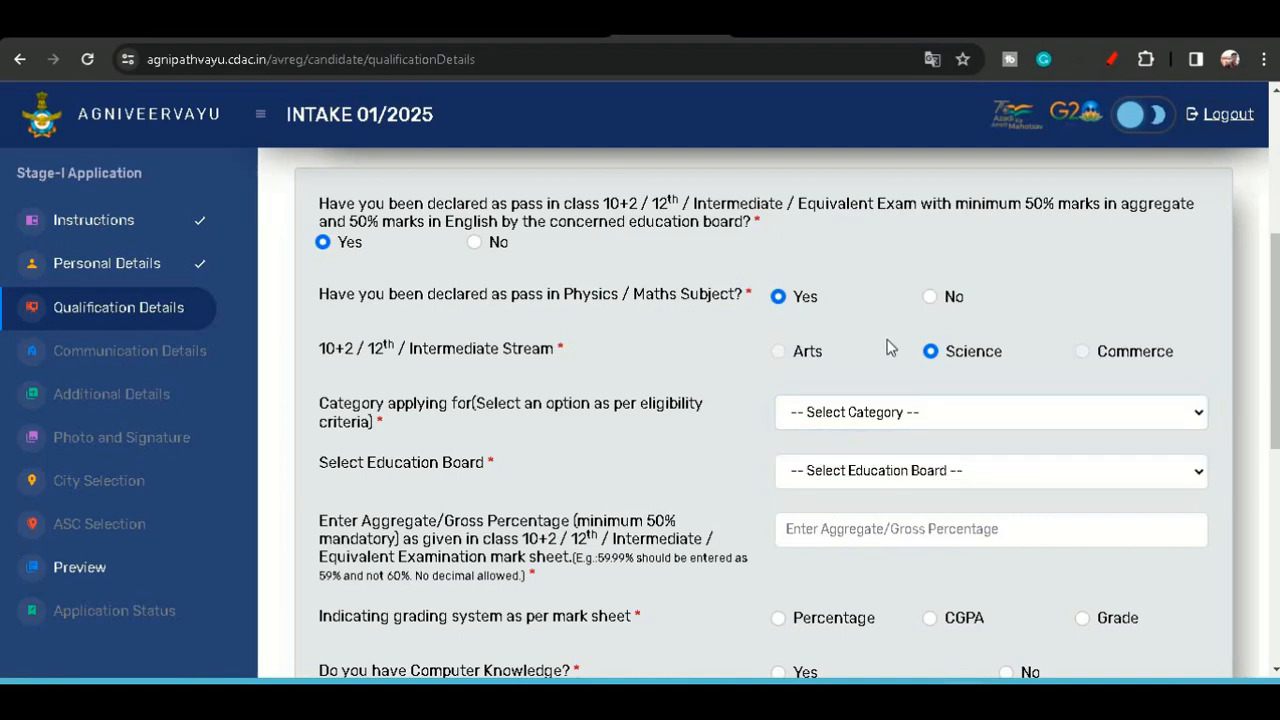
- Answer No to having passed Physics/Maths and select Arts as the 10+2 stream
{"action": "left_click", "coordinate": [929, 300]}
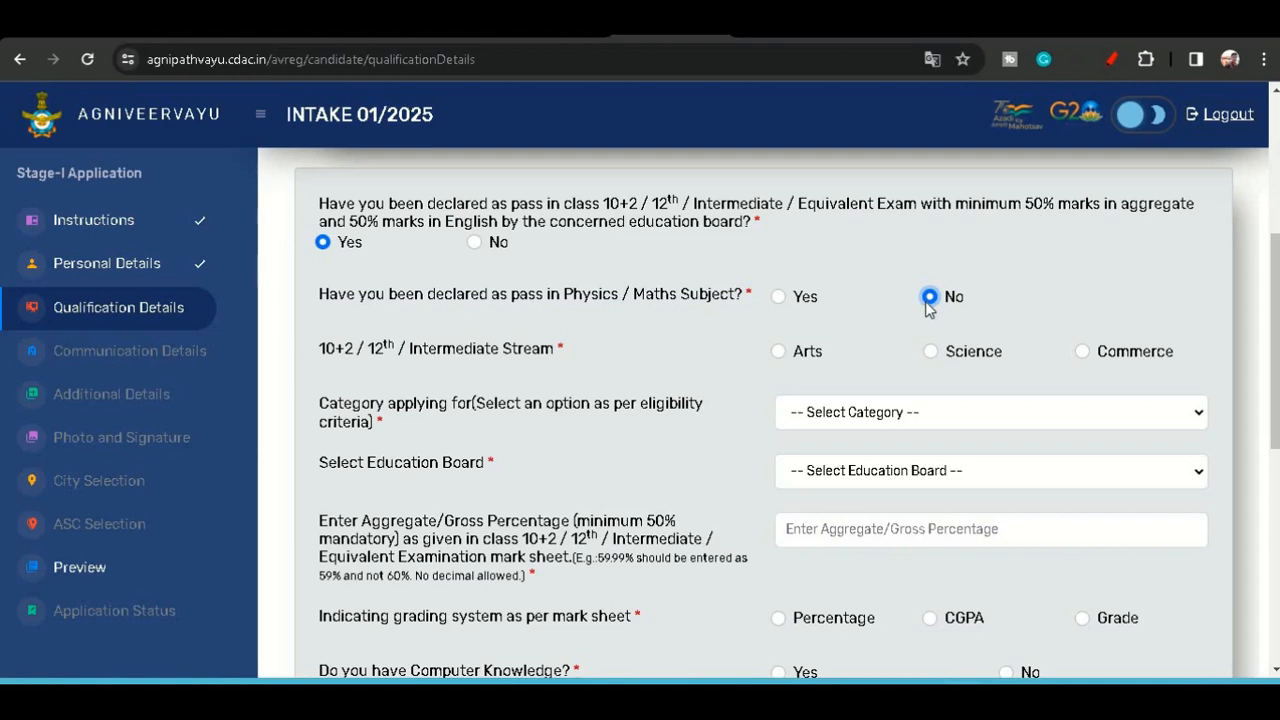
{"action": "left_click", "coordinate": [778, 351]}
- Set the category applying for to Other than Science Subjects
{"action": "scroll", "coordinate": [776, 358], "scroll_direction": "down", "scroll_amount": 1}
{"action": "scroll", "coordinate": [778, 360], "scroll_direction": "down", "scroll_amount": 1}
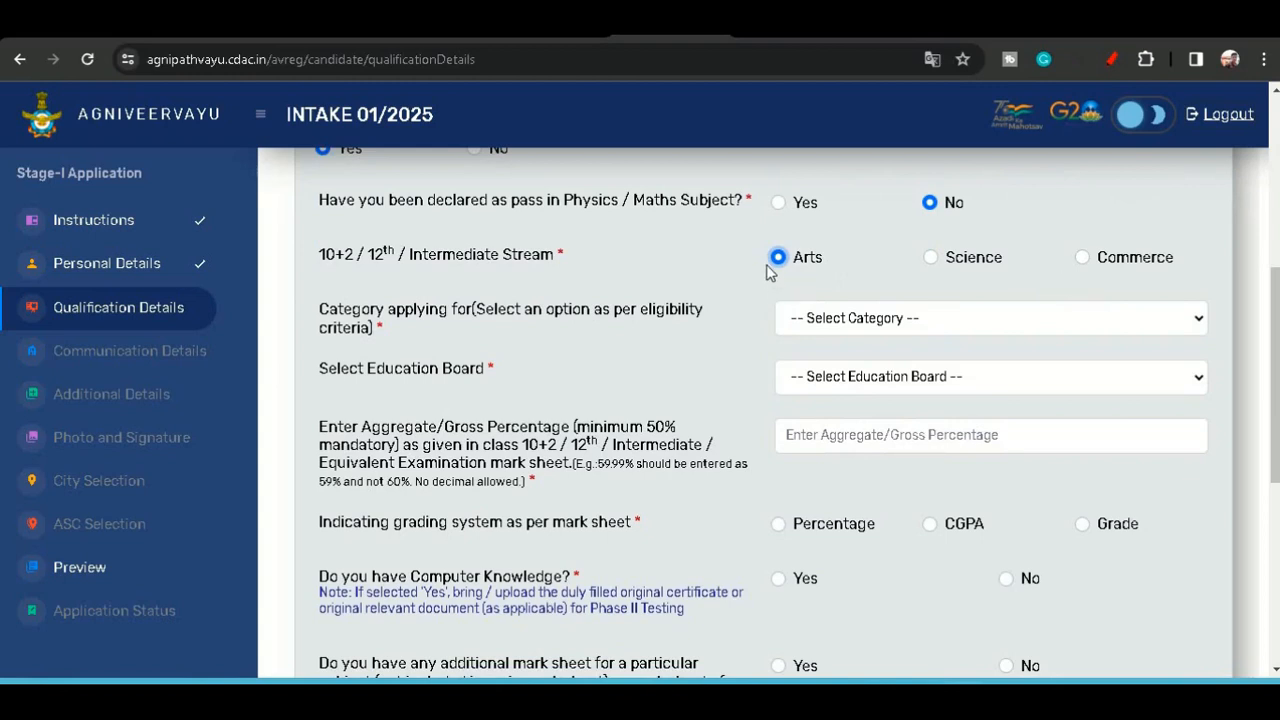
{"action": "left_click", "coordinate": [850, 314]}
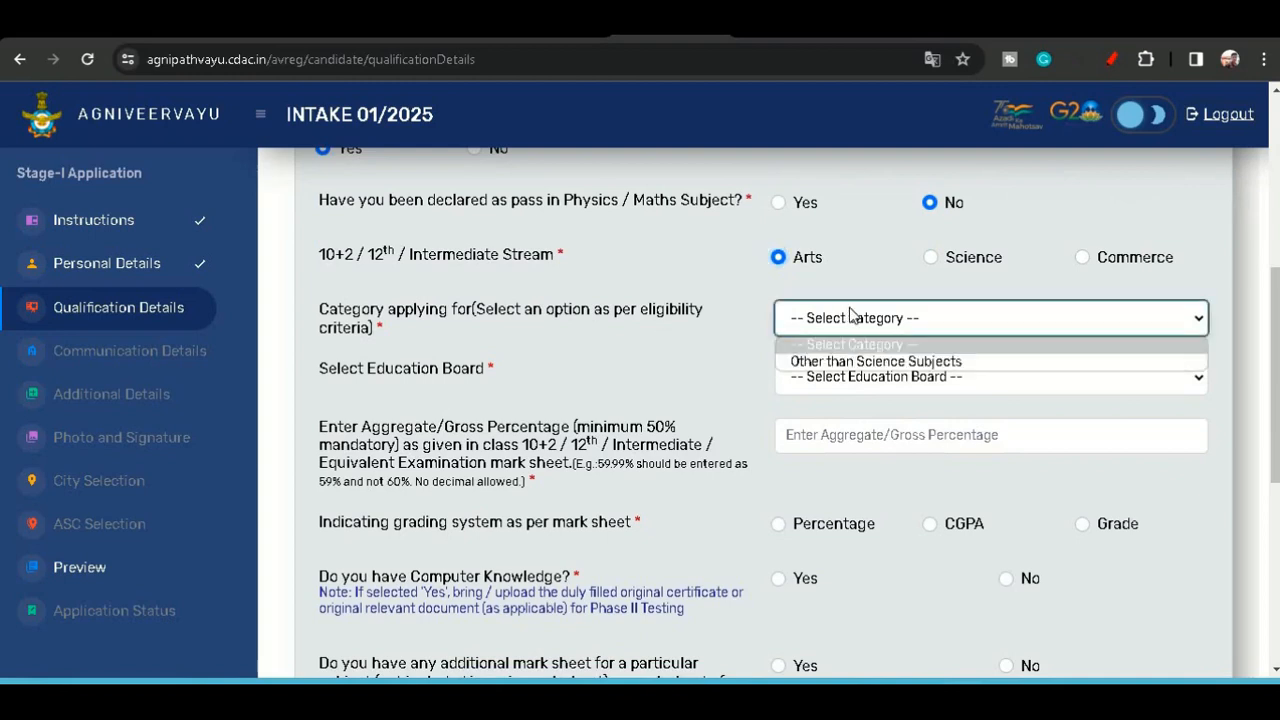
{"action": "left_click", "coordinate": [841, 364]}
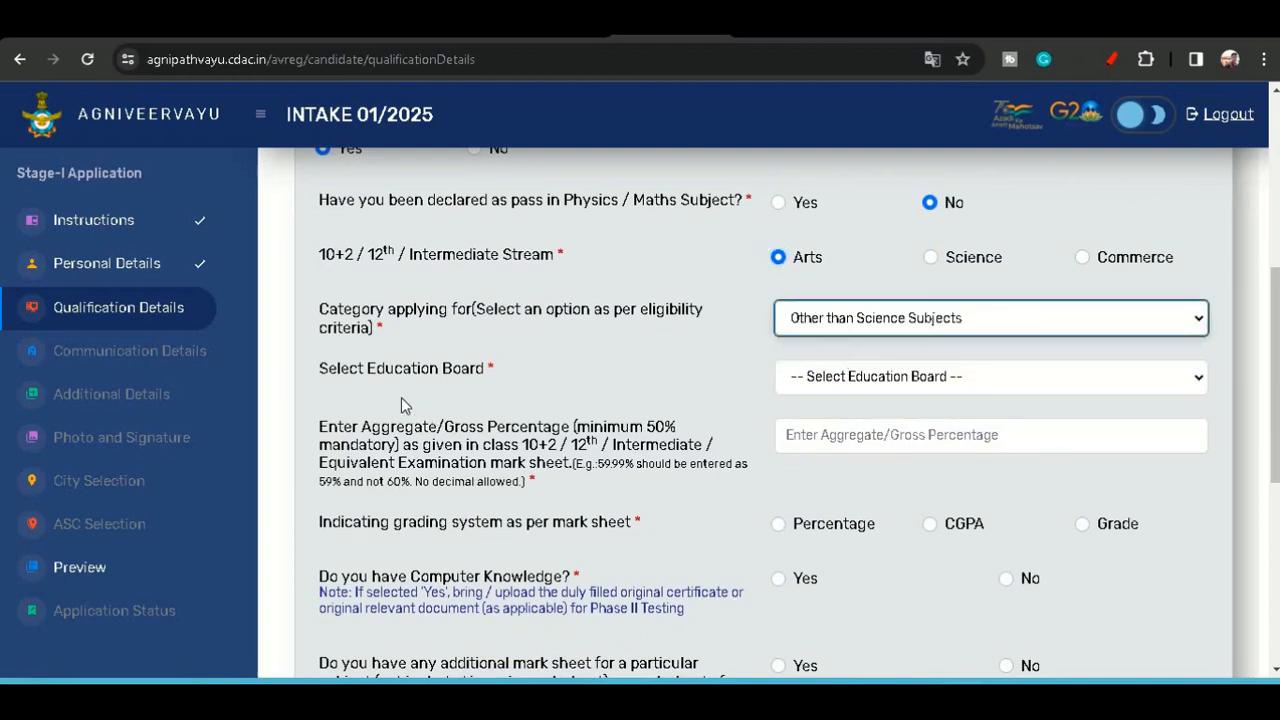
- Select Madhya Pradesh State Open School Education Board as the education board
{"action": "left_click", "coordinate": [831, 378]}
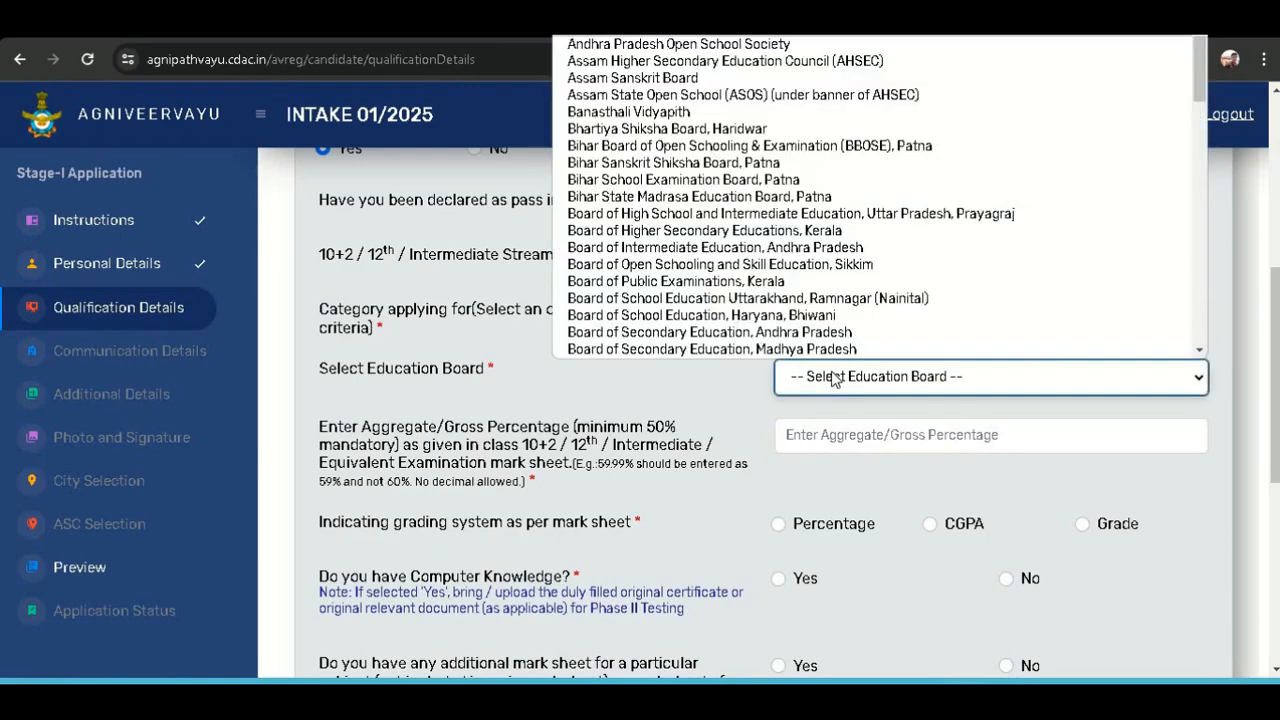
{"action": "key", "text": "m"}
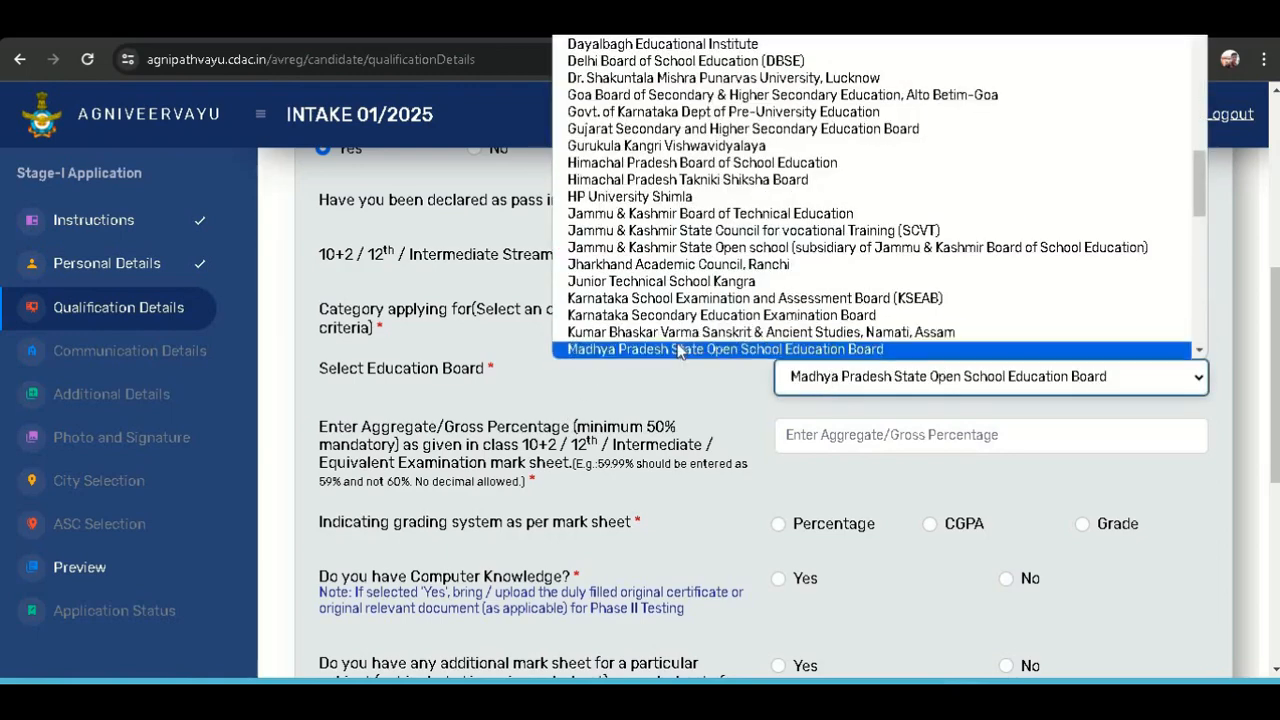
{"action": "left_click", "coordinate": [677, 349]}
- Enter 74 as the aggregate percentage and choose Percentage as the mark sheet grading system
{"action": "scroll", "coordinate": [677, 343], "scroll_direction": "down", "scroll_amount": 1}
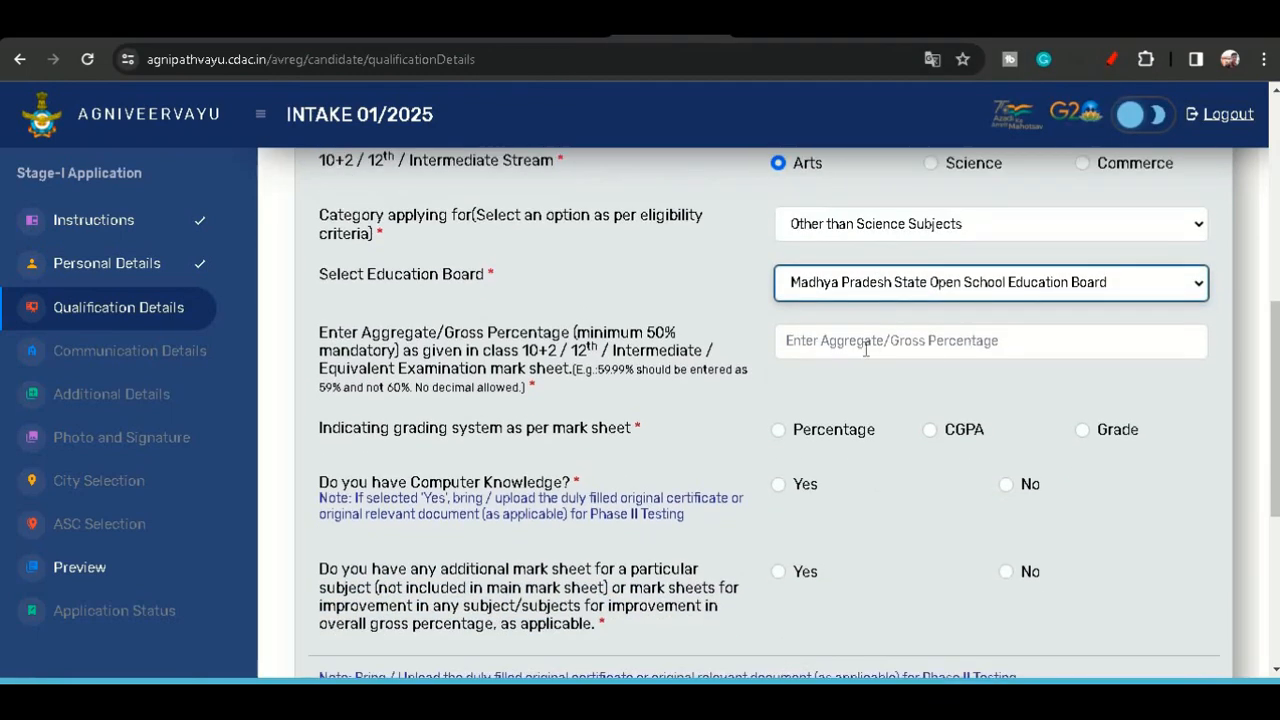
{"action": "left_click", "coordinate": [866, 348]}
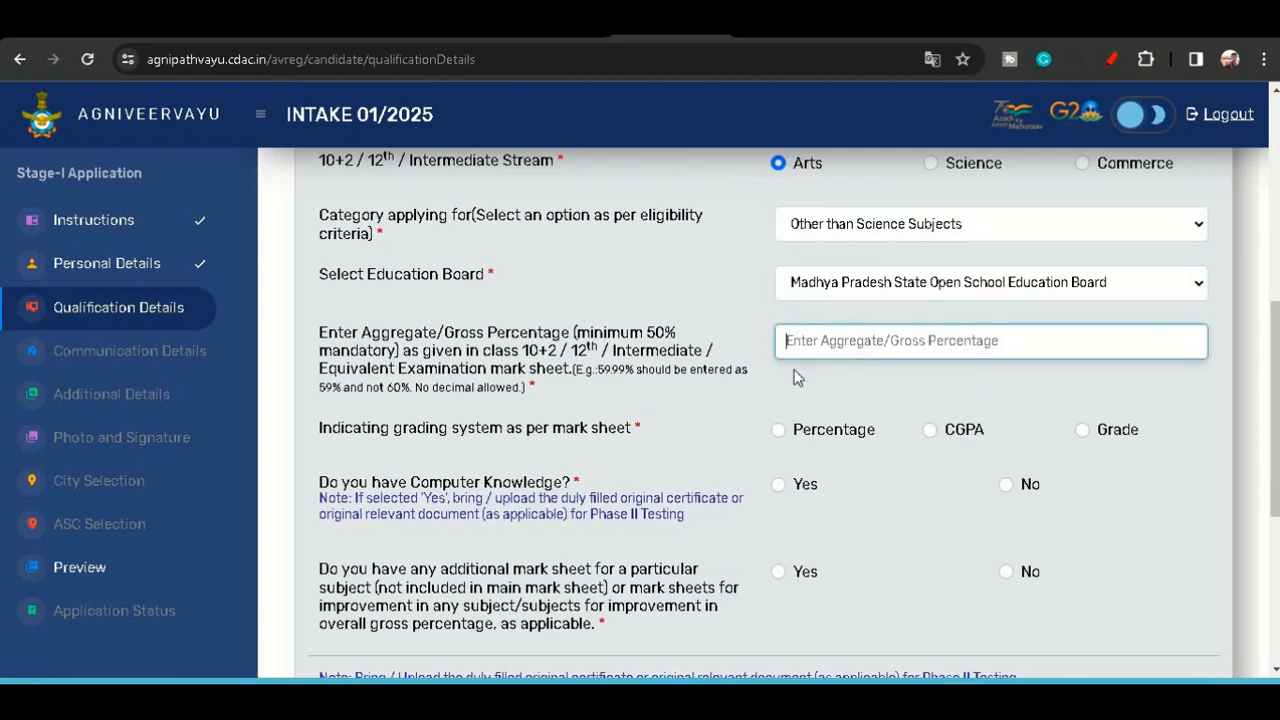
{"action": "left_click", "coordinate": [707, 401]}
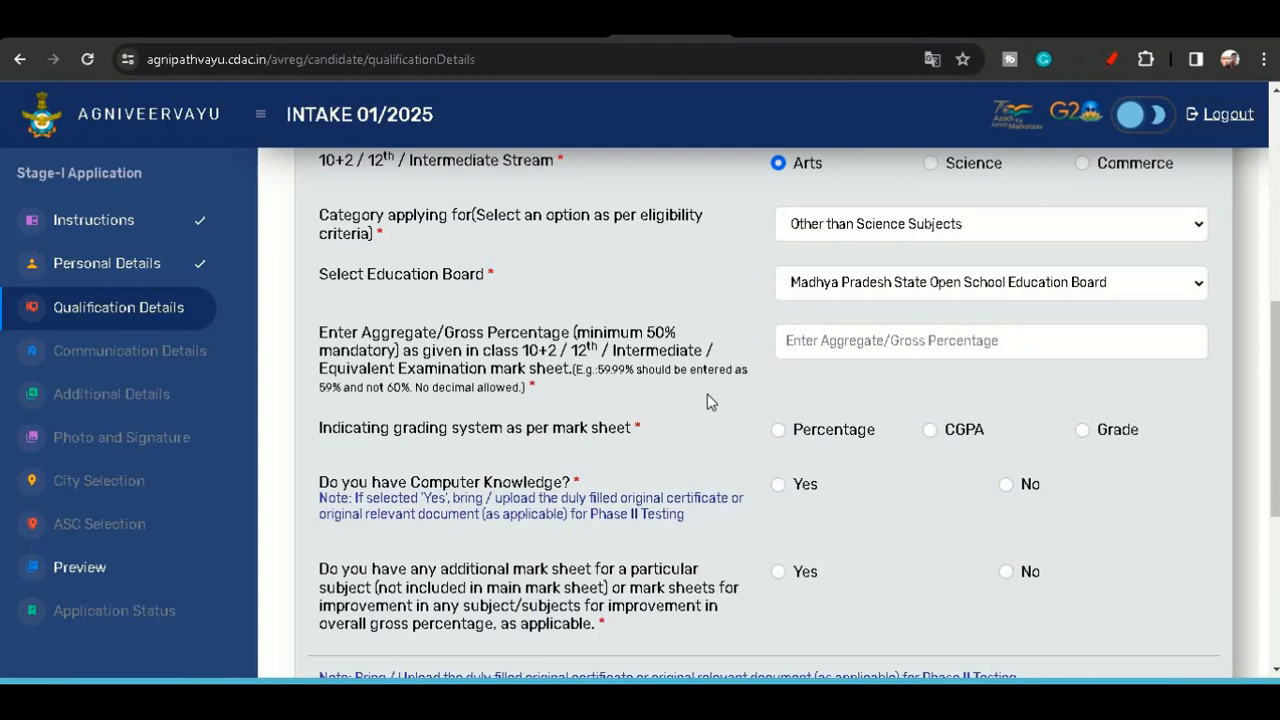
{"action": "left_click", "coordinate": [822, 330]}
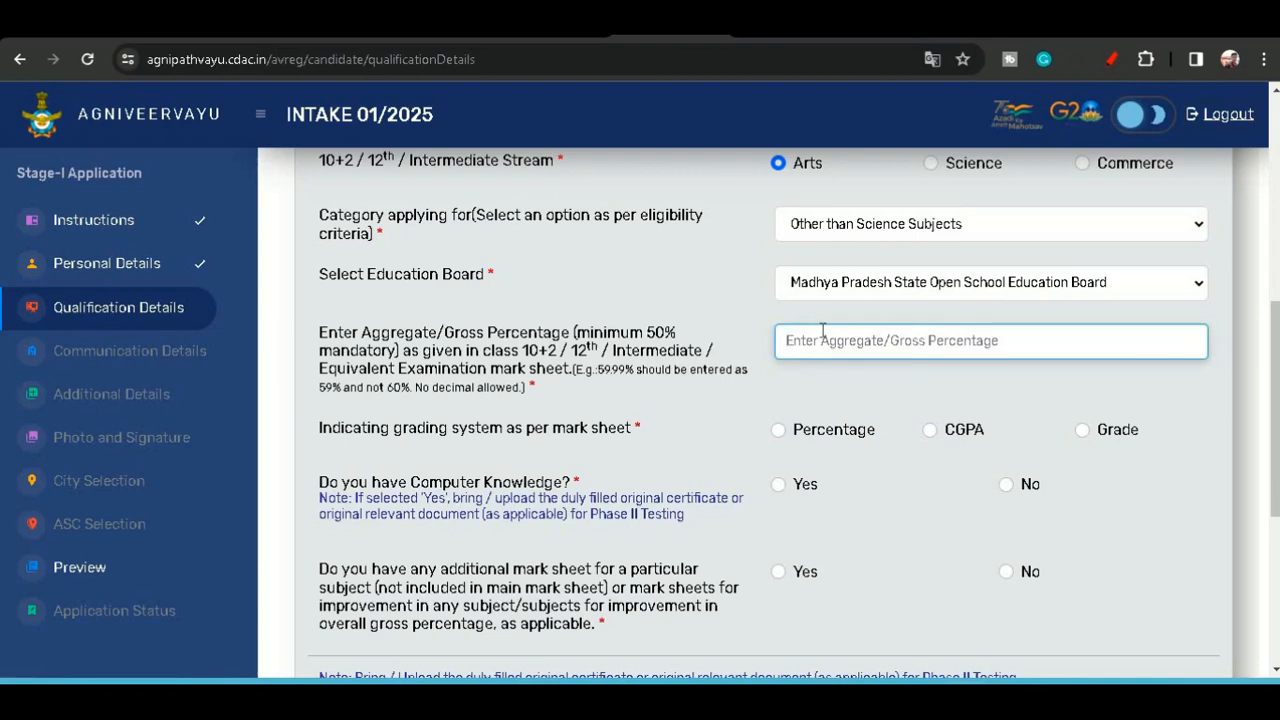
{"action": "type", "text": "74"}
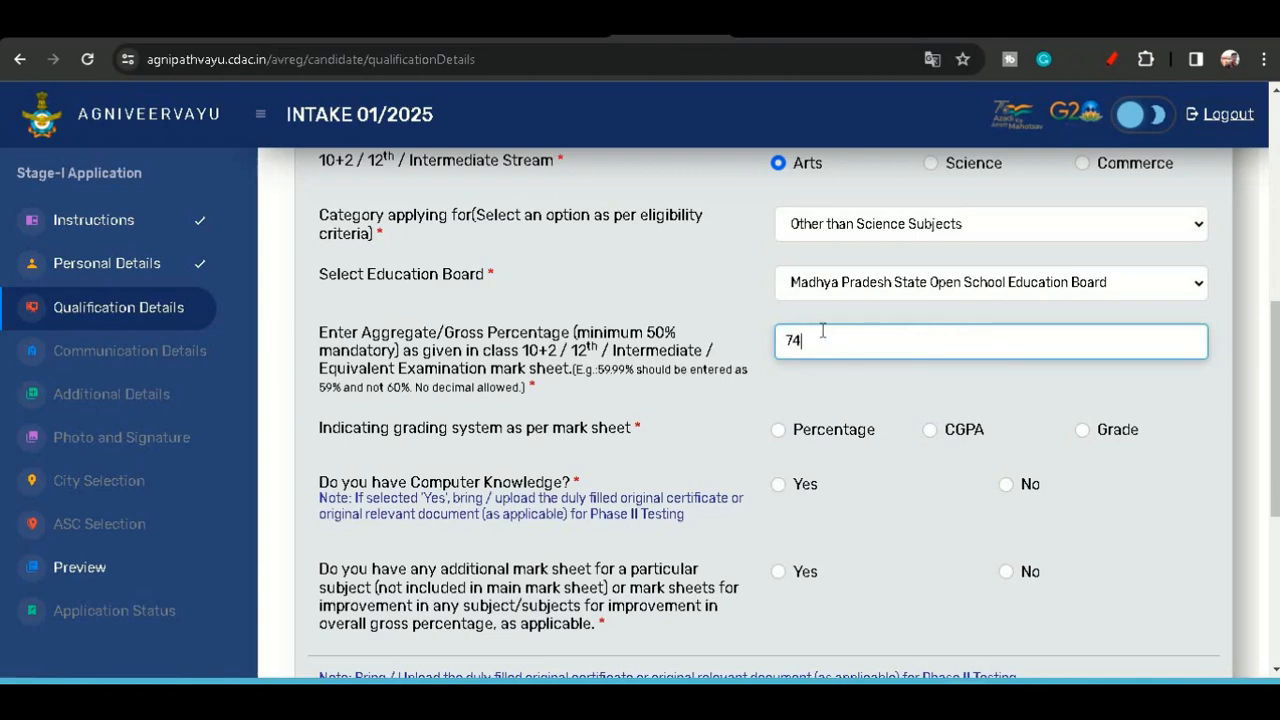
{"action": "scroll", "coordinate": [822, 330], "scroll_direction": "down", "scroll_amount": 1}
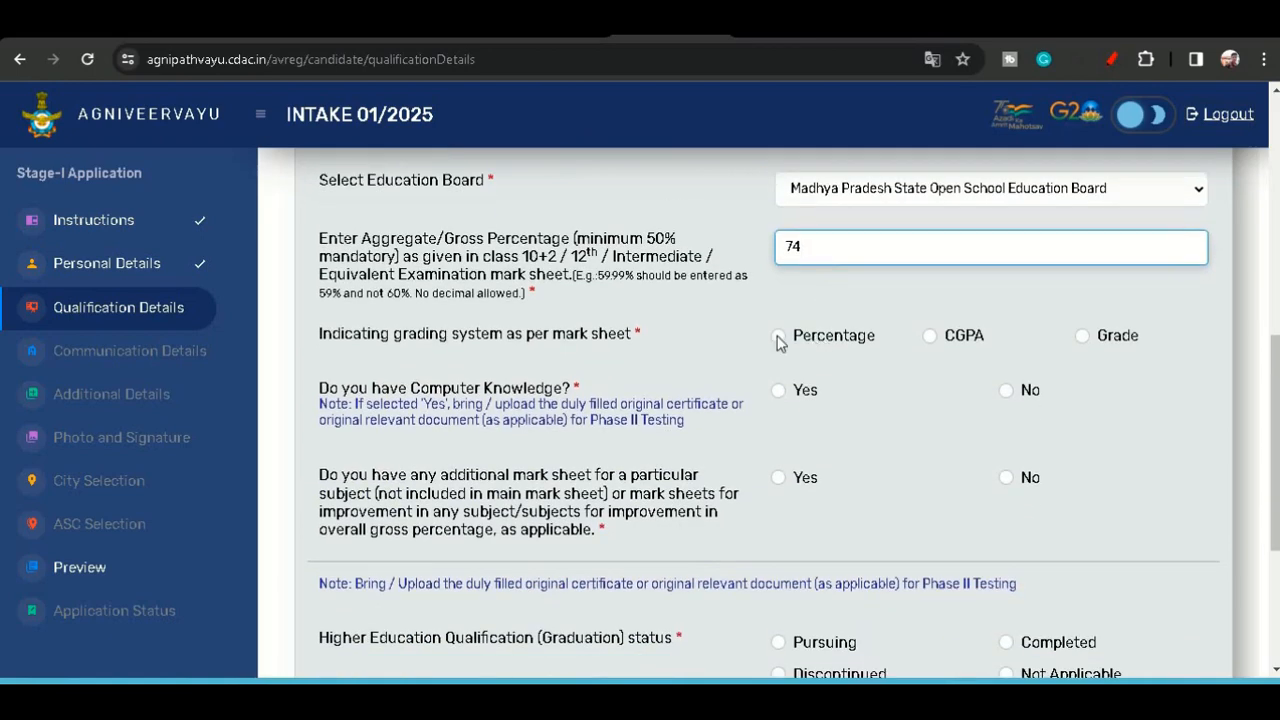
{"action": "left_click", "coordinate": [779, 336]}
- Enter the English subject marks as 60 obtained out of 100 total
{"action": "scroll", "coordinate": [779, 341], "scroll_direction": "down", "scroll_amount": 1}
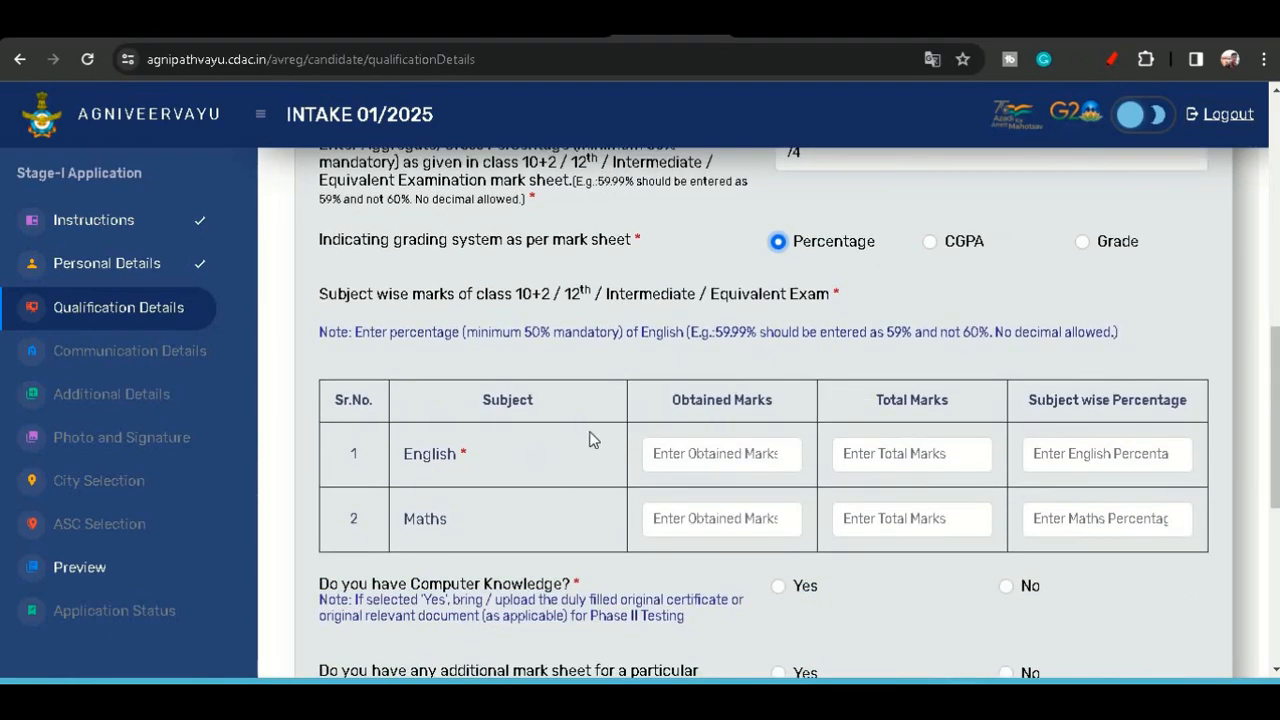
{"action": "scroll", "coordinate": [590, 438], "scroll_direction": "down", "scroll_amount": 1}
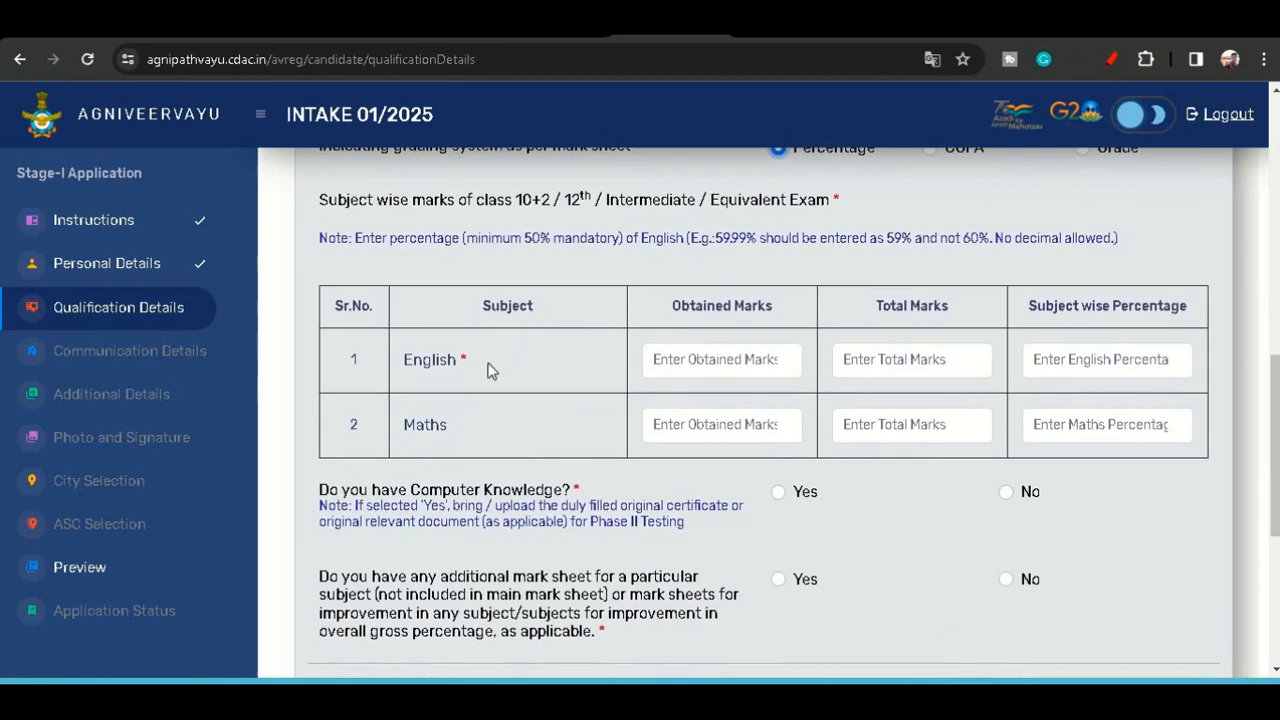
{"action": "left_click_drag", "start_coordinate": [489, 371], "coordinate": [369, 357]}
{"action": "left_click_drag", "start_coordinate": [480, 432], "coordinate": [395, 436]}
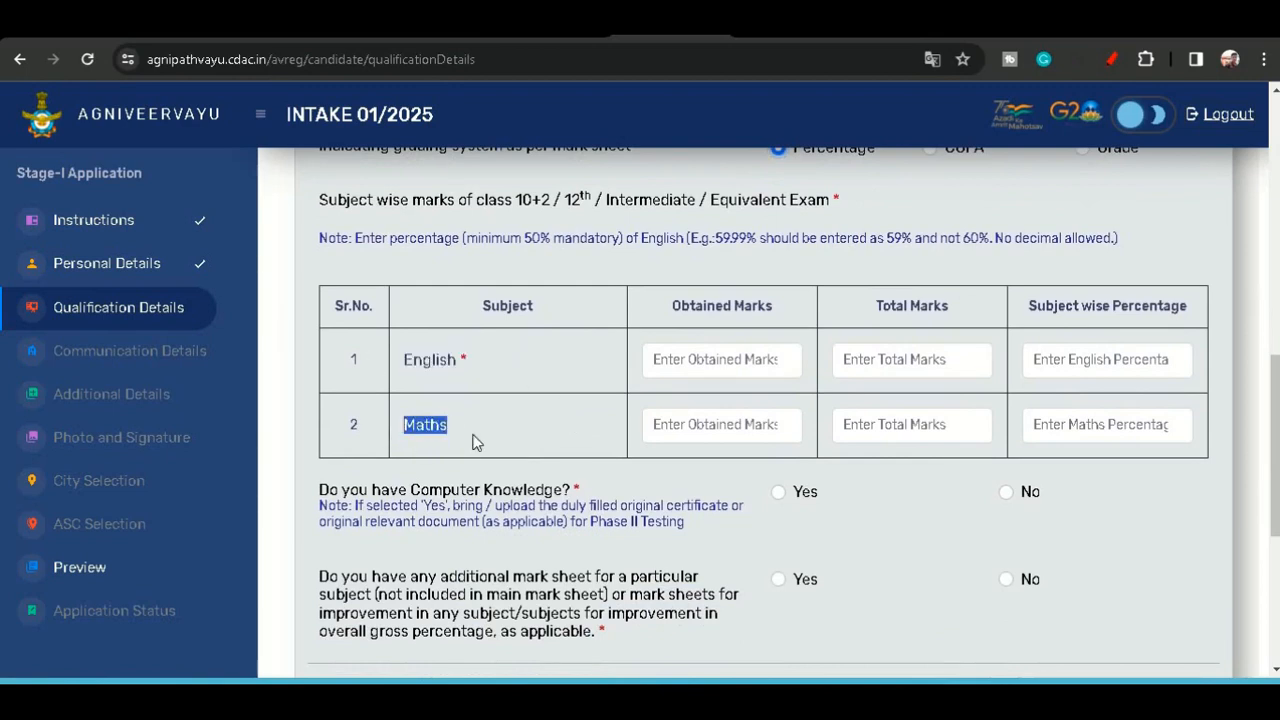
{"action": "left_click", "coordinate": [474, 442]}
{"action": "left_click", "coordinate": [683, 365]}
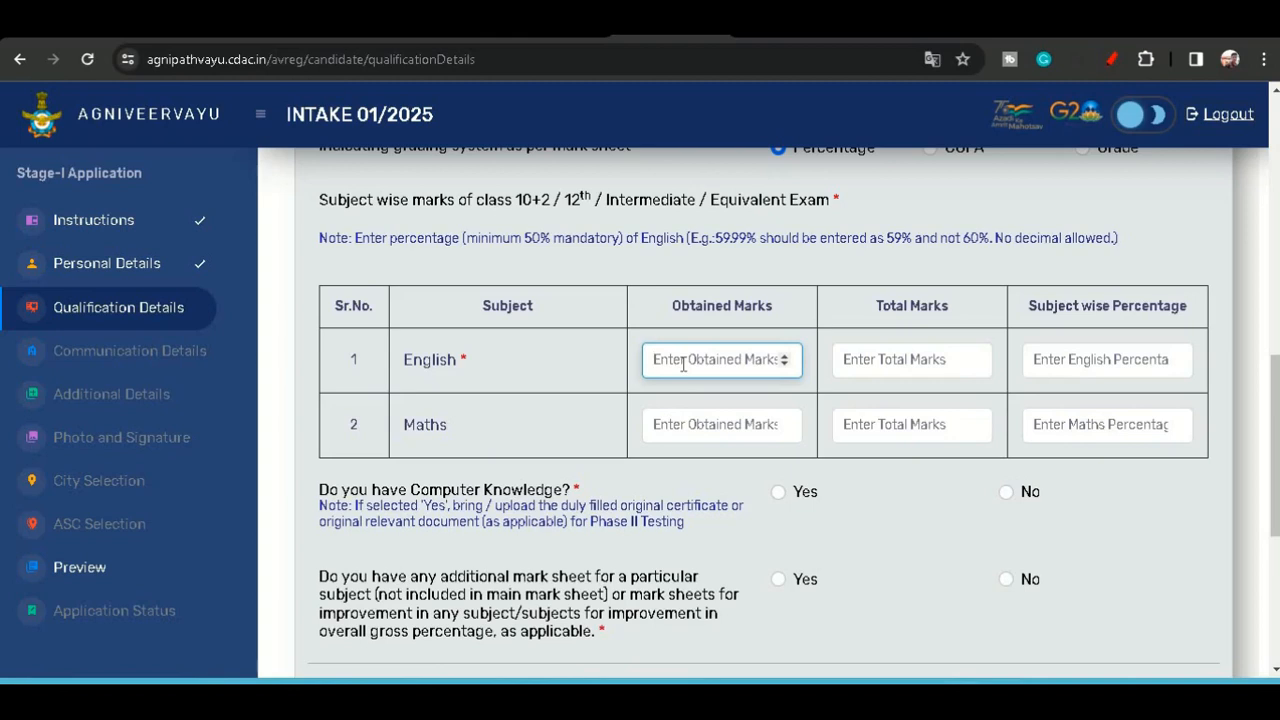
{"action": "type", "text": "60"}
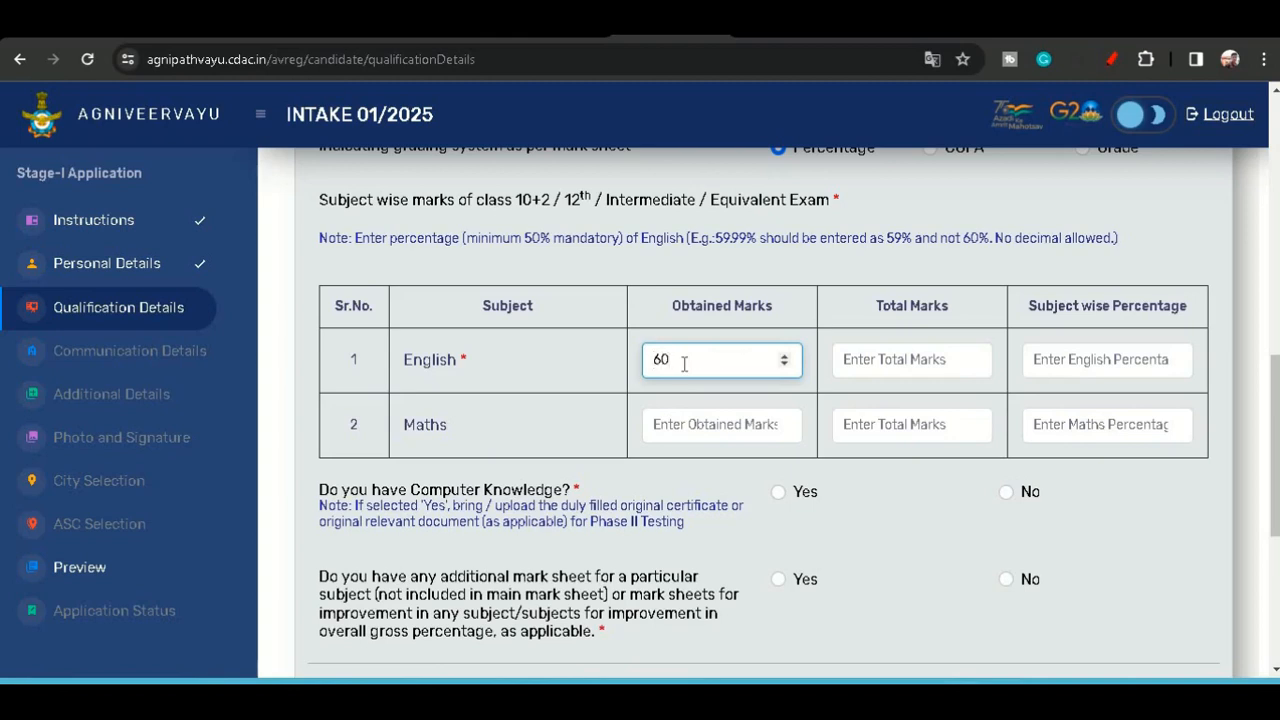
{"action": "left_click", "coordinate": [875, 365]}
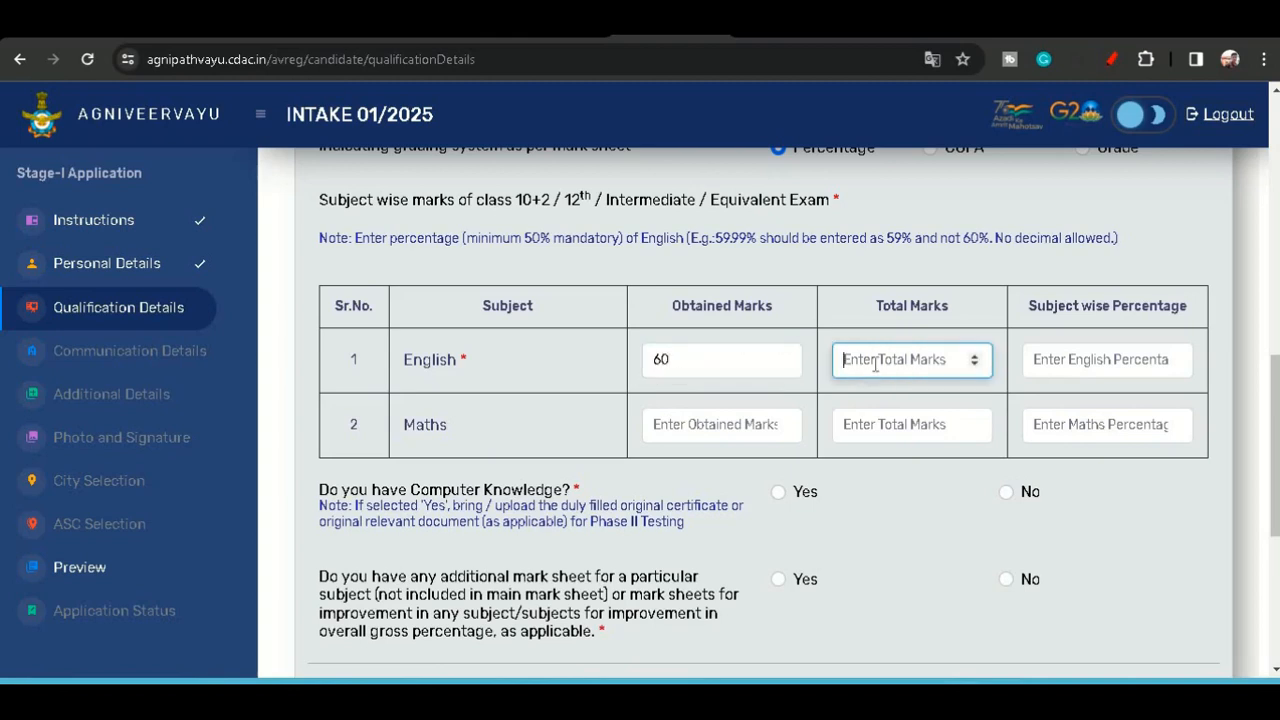
{"action": "type", "text": "100"}
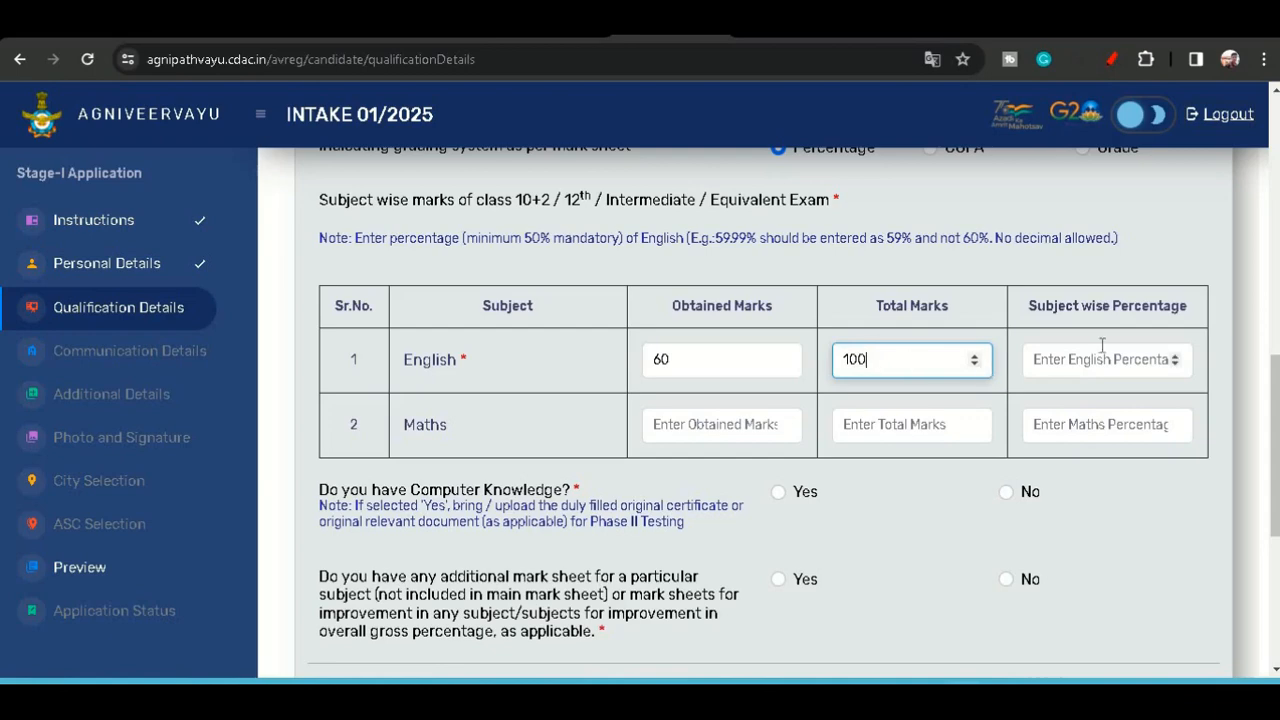
- Enter 60 as the English subject-wise percentage
{"action": "left_click", "coordinate": [1102, 350]}
{"action": "type", "text": "60"}
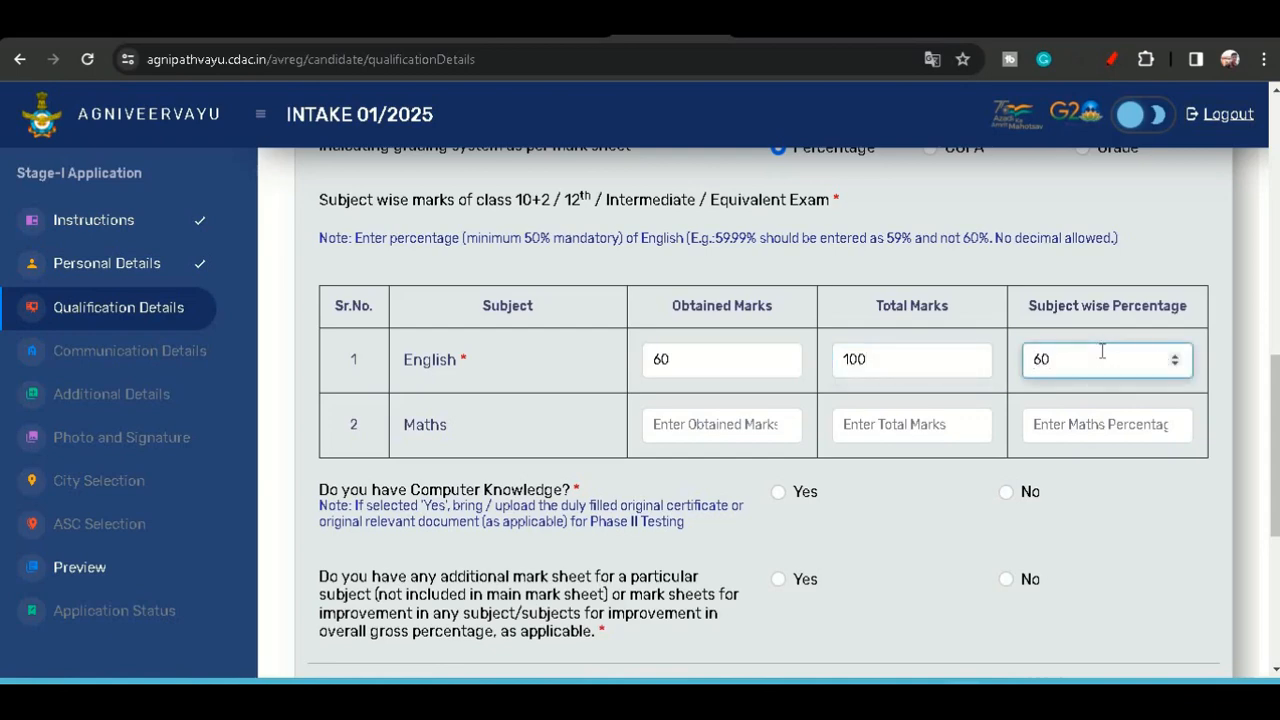
{"action": "scroll", "coordinate": [788, 403], "scroll_direction": "down", "scroll_amount": 1}
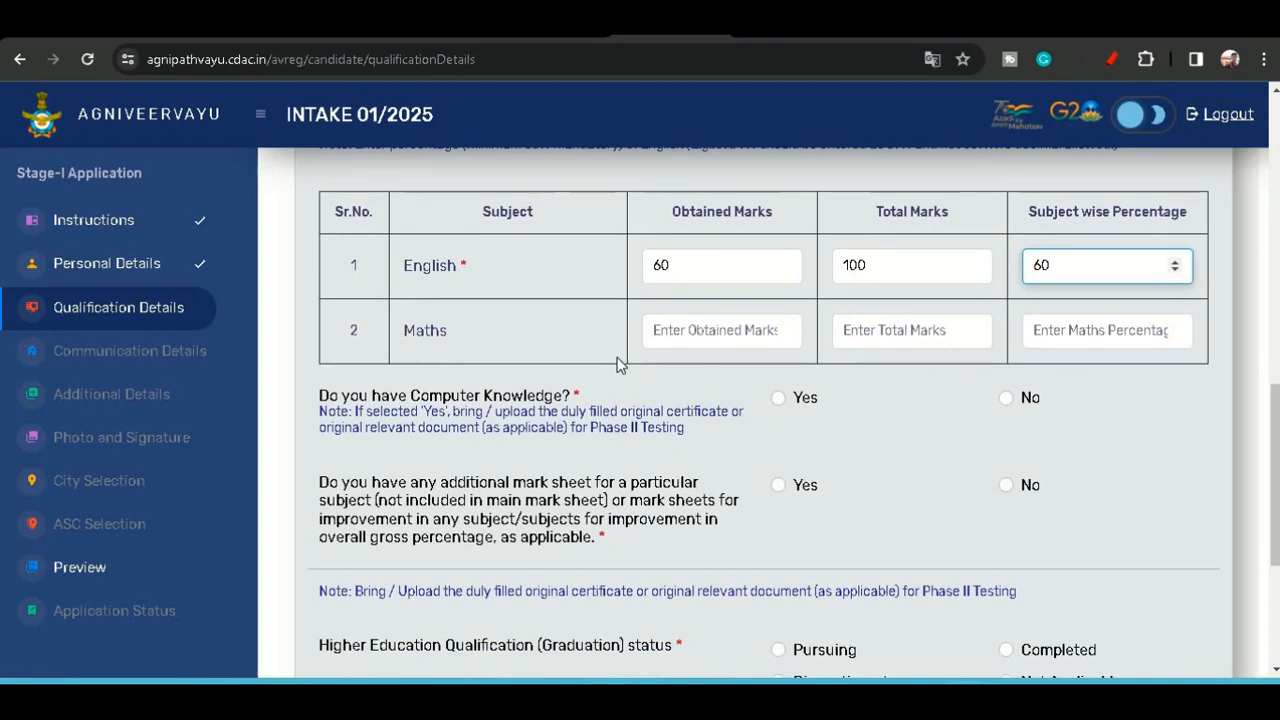
{"action": "left_click_drag", "start_coordinate": [480, 270], "coordinate": [436, 265]}
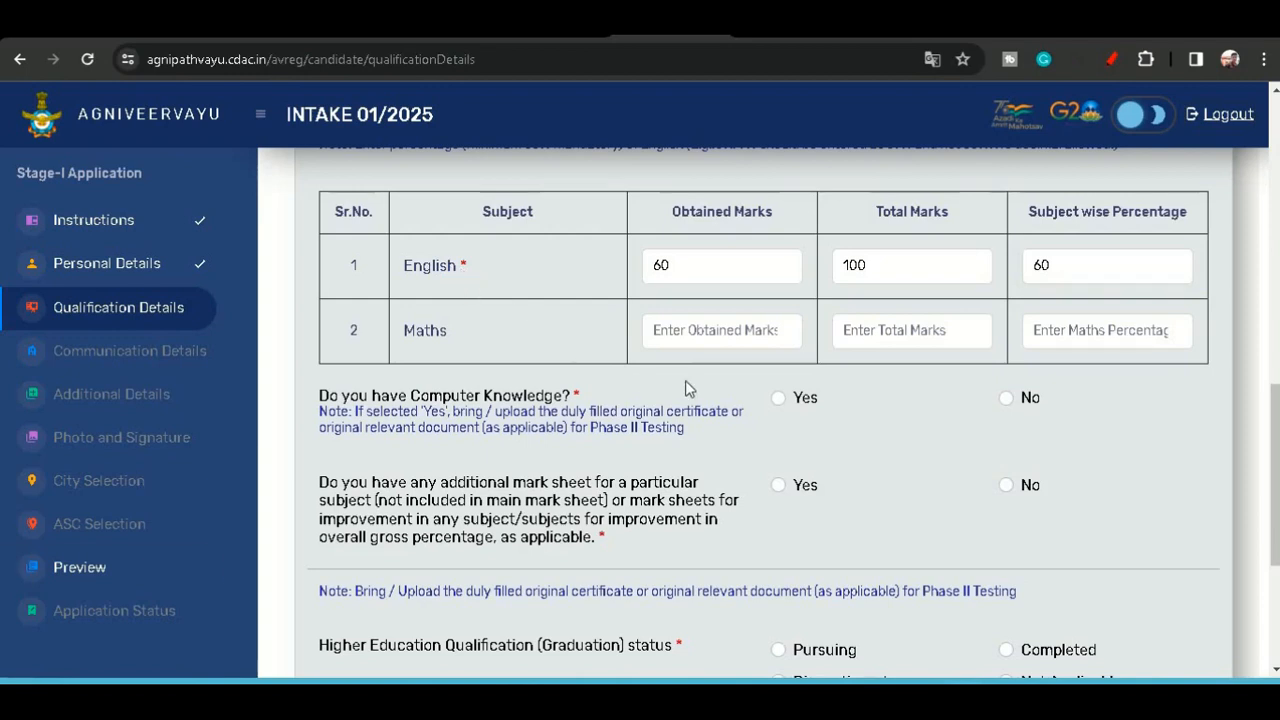
- Answer Yes to having computer knowledge and choose Basic as the computer knowledge type
{"action": "scroll", "coordinate": [760, 409], "scroll_direction": "down", "scroll_amount": 1}
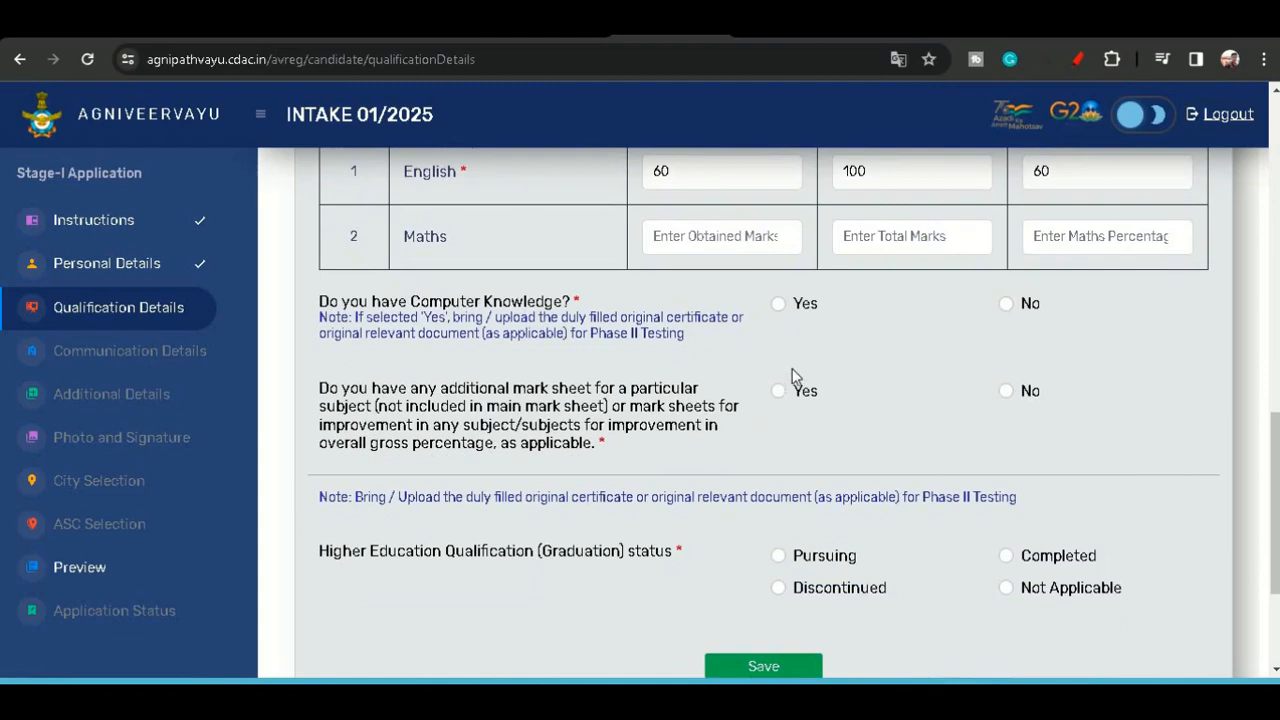
{"action": "left_click", "coordinate": [778, 305]}
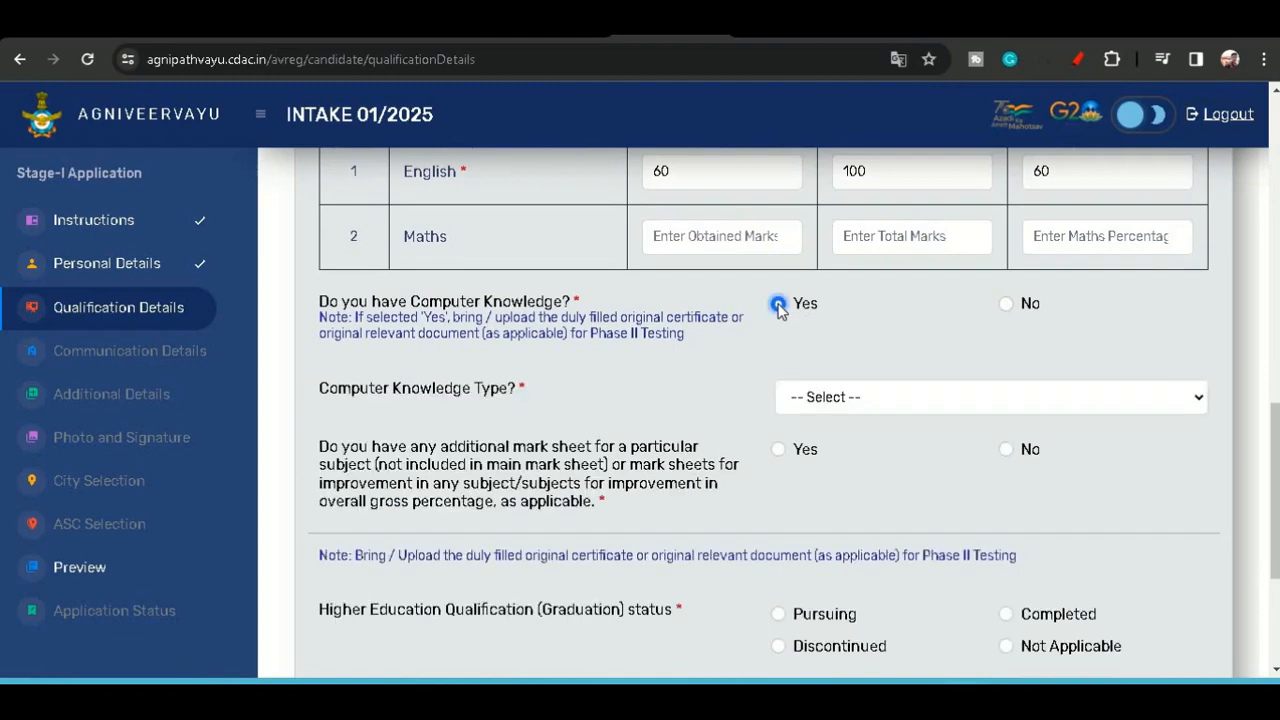
{"action": "left_click", "coordinate": [1006, 304]}
{"action": "left_click", "coordinate": [779, 304]}
{"action": "scroll", "coordinate": [788, 322], "scroll_direction": "down", "scroll_amount": 1}
{"action": "scroll", "coordinate": [788, 330], "scroll_direction": "down", "scroll_amount": 1}
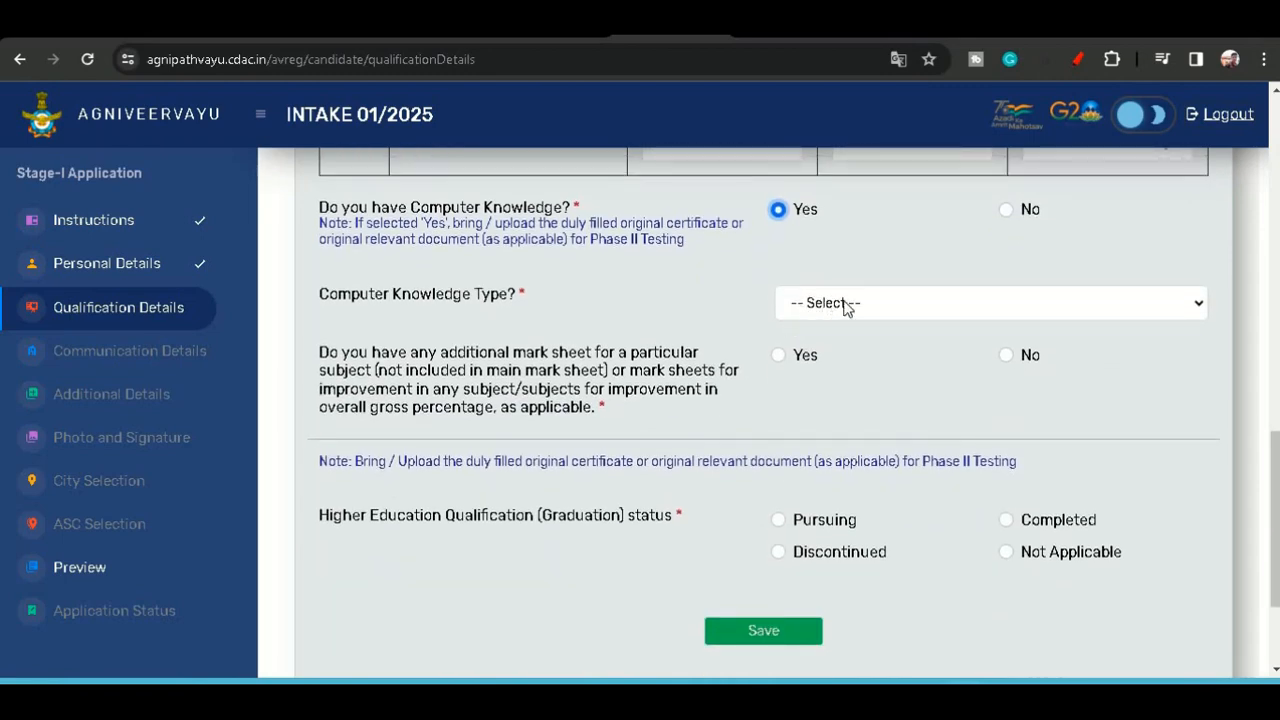
{"action": "left_click", "coordinate": [845, 303]}
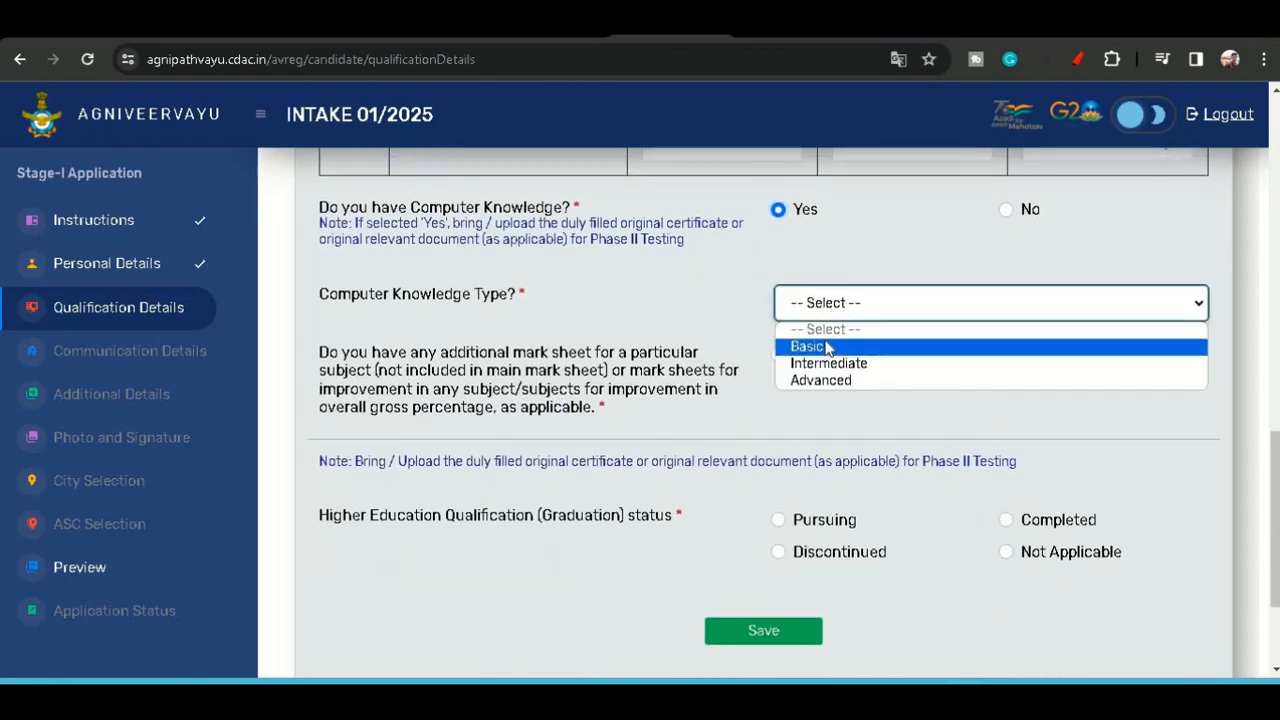
{"action": "left_click", "coordinate": [825, 346]}
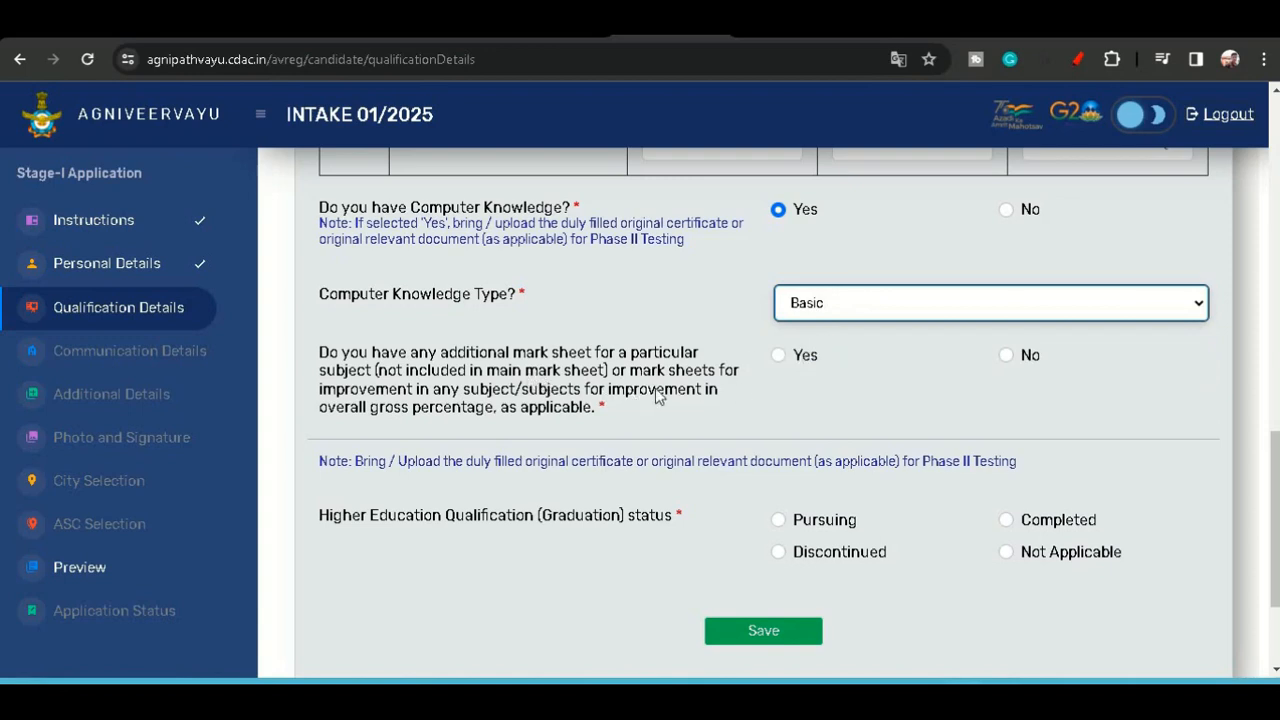
- Answer No to having any additional mark sheet
{"action": "left_click", "coordinate": [1006, 355]}
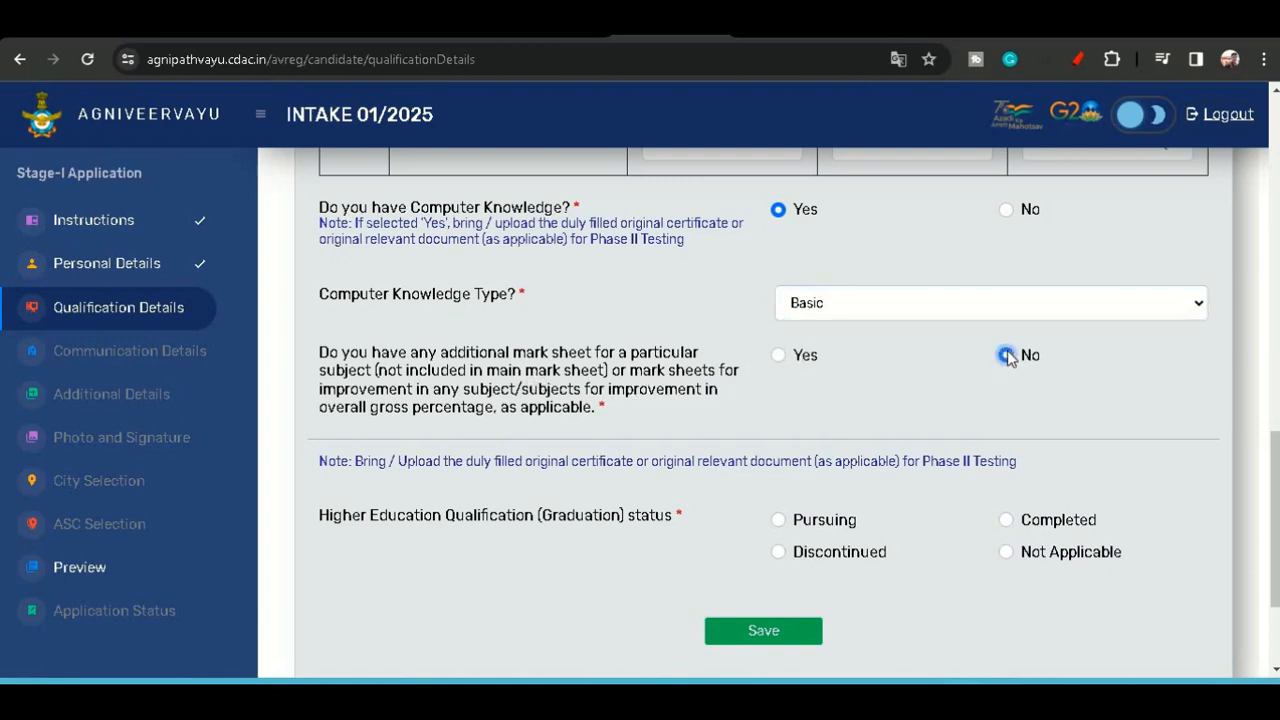
{"action": "left_click", "coordinate": [778, 356]}
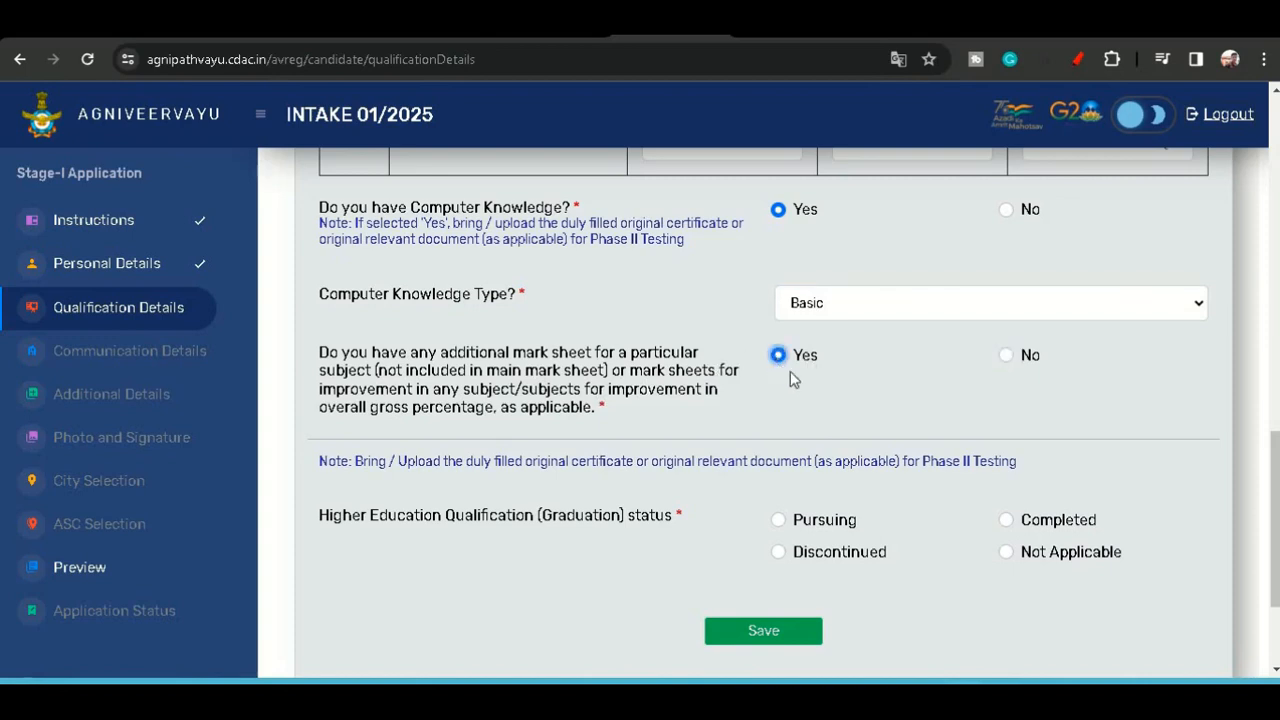
{"action": "left_click", "coordinate": [1006, 356]}
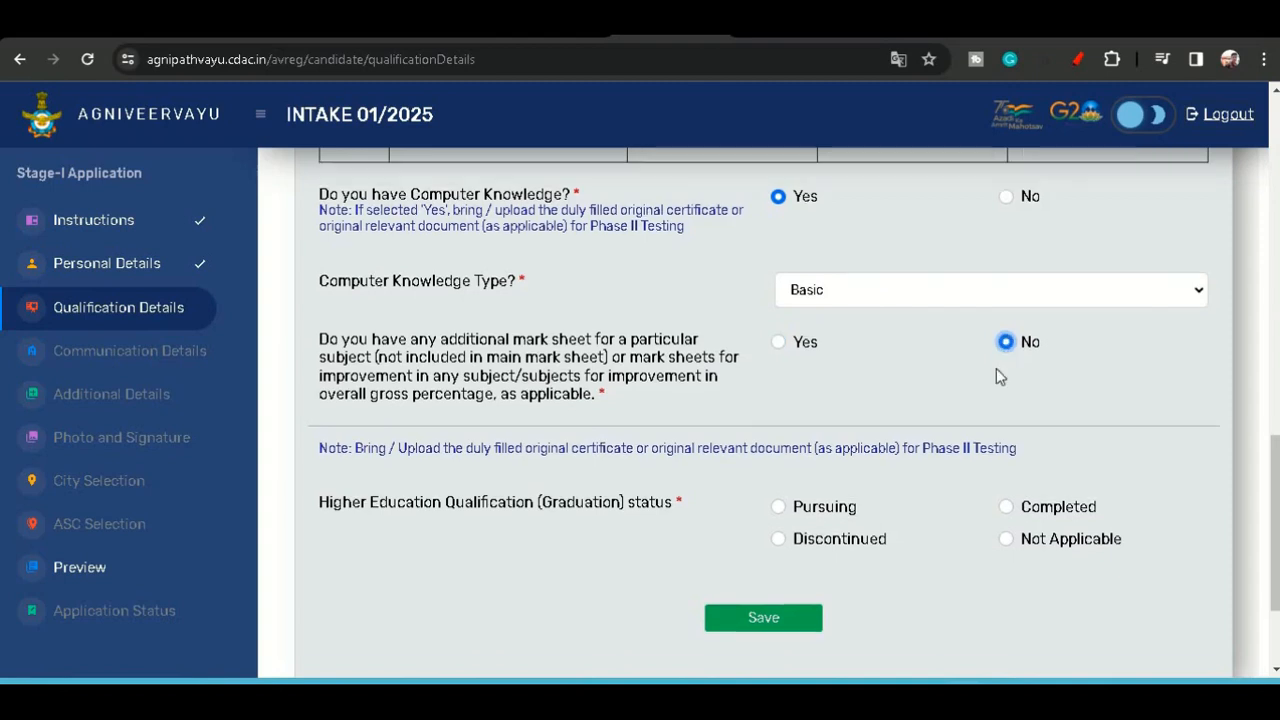
{"action": "scroll", "coordinate": [990, 370], "scroll_direction": "down", "scroll_amount": 1}
{"action": "scroll", "coordinate": [958, 405], "scroll_direction": "down", "scroll_amount": 1}
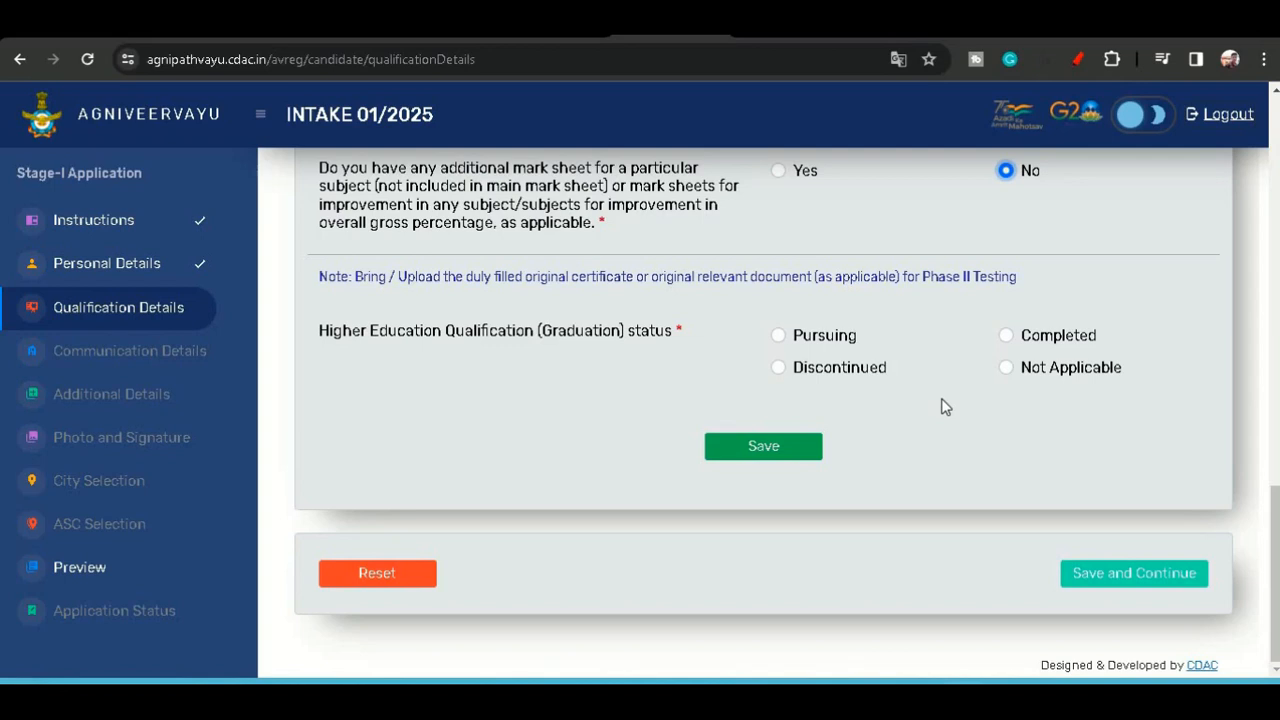
- Set the graduation status to Pursuing and the graduation type to Non-Engineering
{"action": "left_click", "coordinate": [1006, 338]}
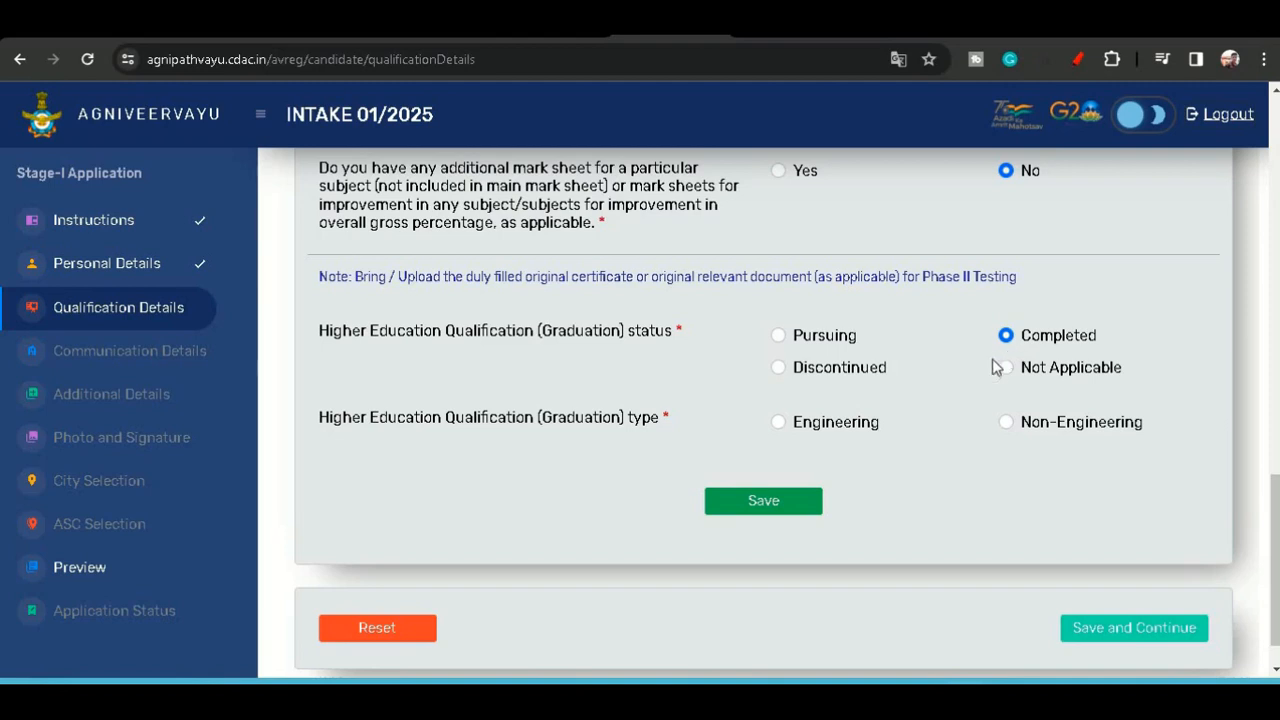
{"action": "left_click", "coordinate": [778, 336]}
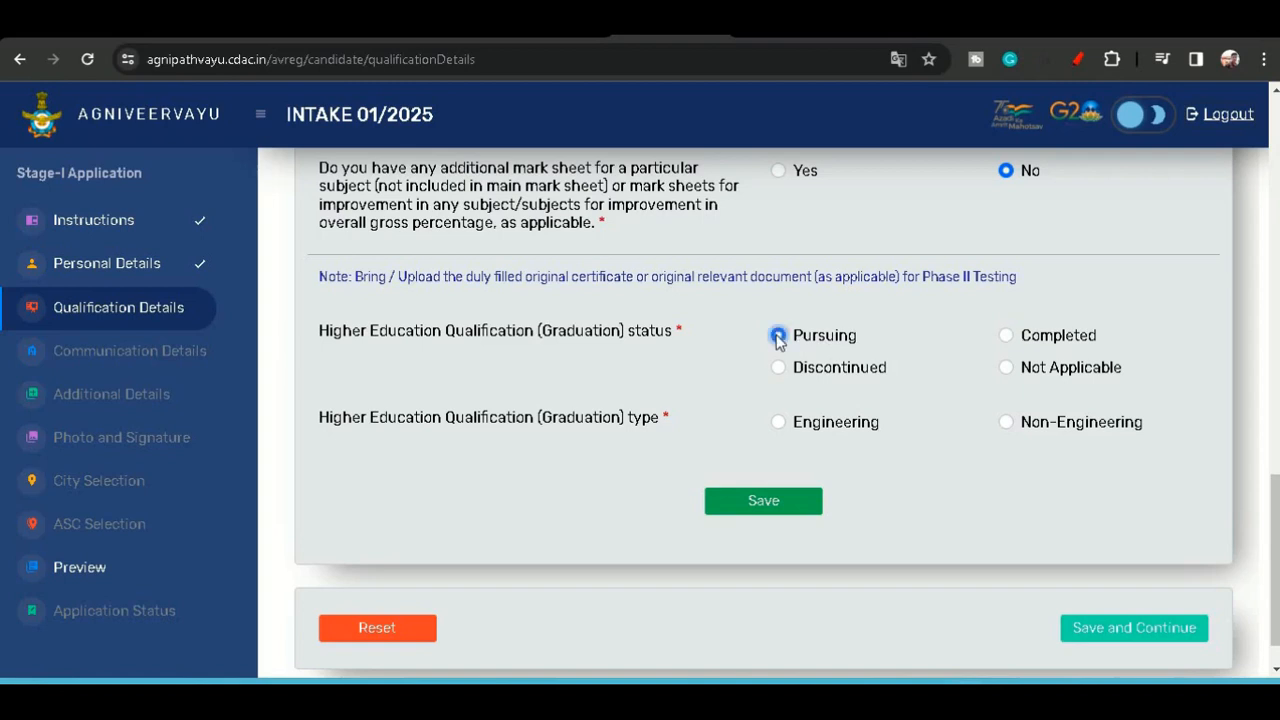
{"action": "left_click", "coordinate": [1006, 422]}
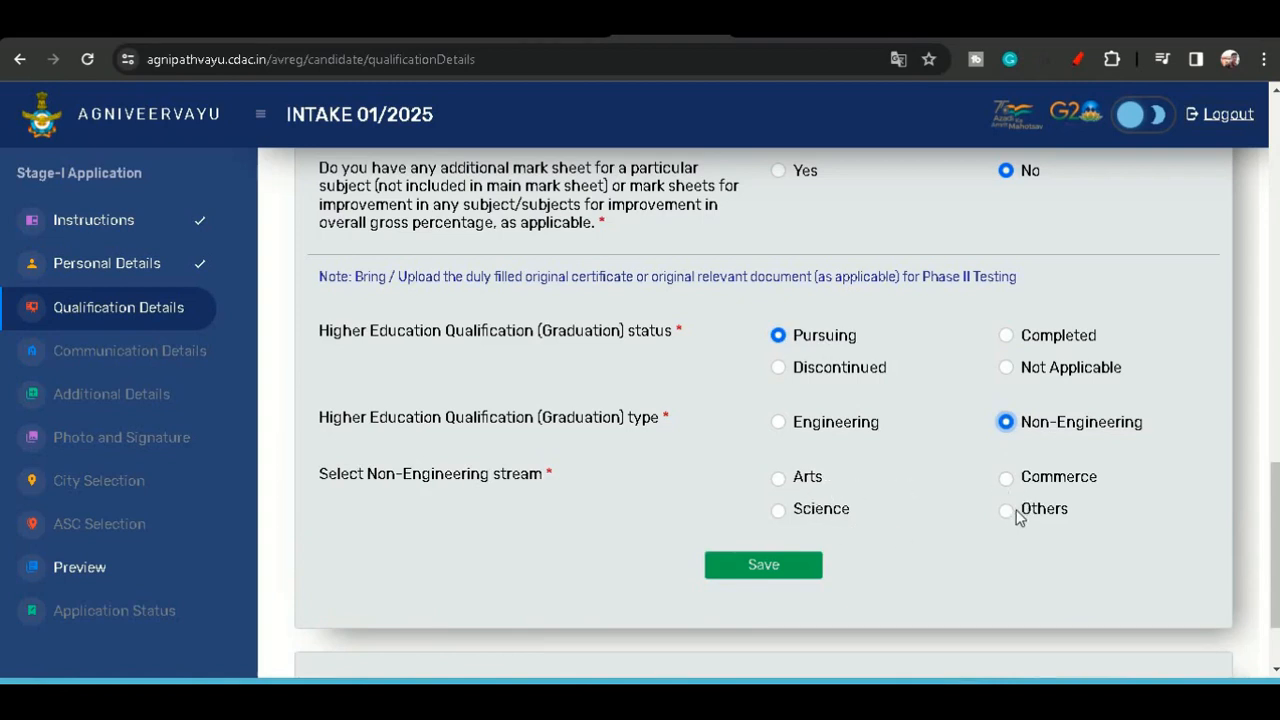
- Choose Arts as the non-engineering stream and save the qualification details
{"action": "left_click", "coordinate": [784, 480]}
{"action": "left_click", "coordinate": [762, 572]}
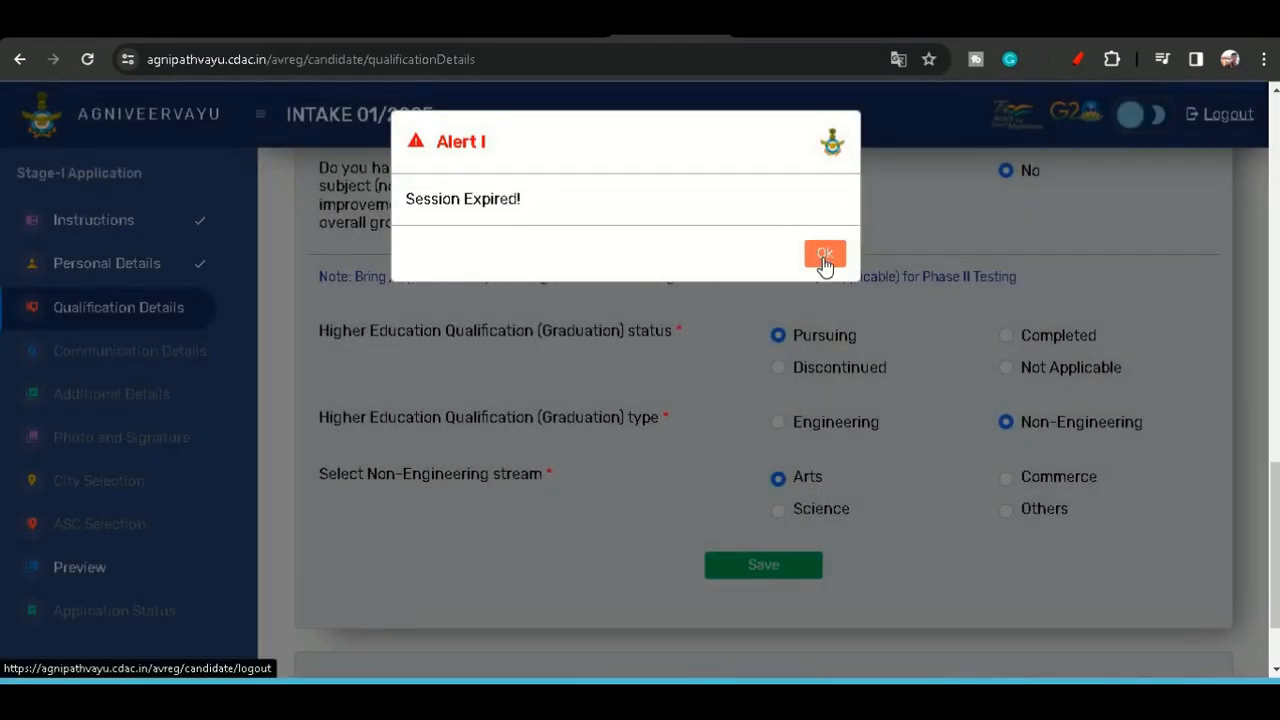
{"action": "left_click", "coordinate": [824, 256]}
- Select the 10+2 / 12th / Intermediate or equivalent exam as the education qualification
{"action": "scroll", "coordinate": [355, 405], "scroll_direction": "down", "scroll_amount": 1}
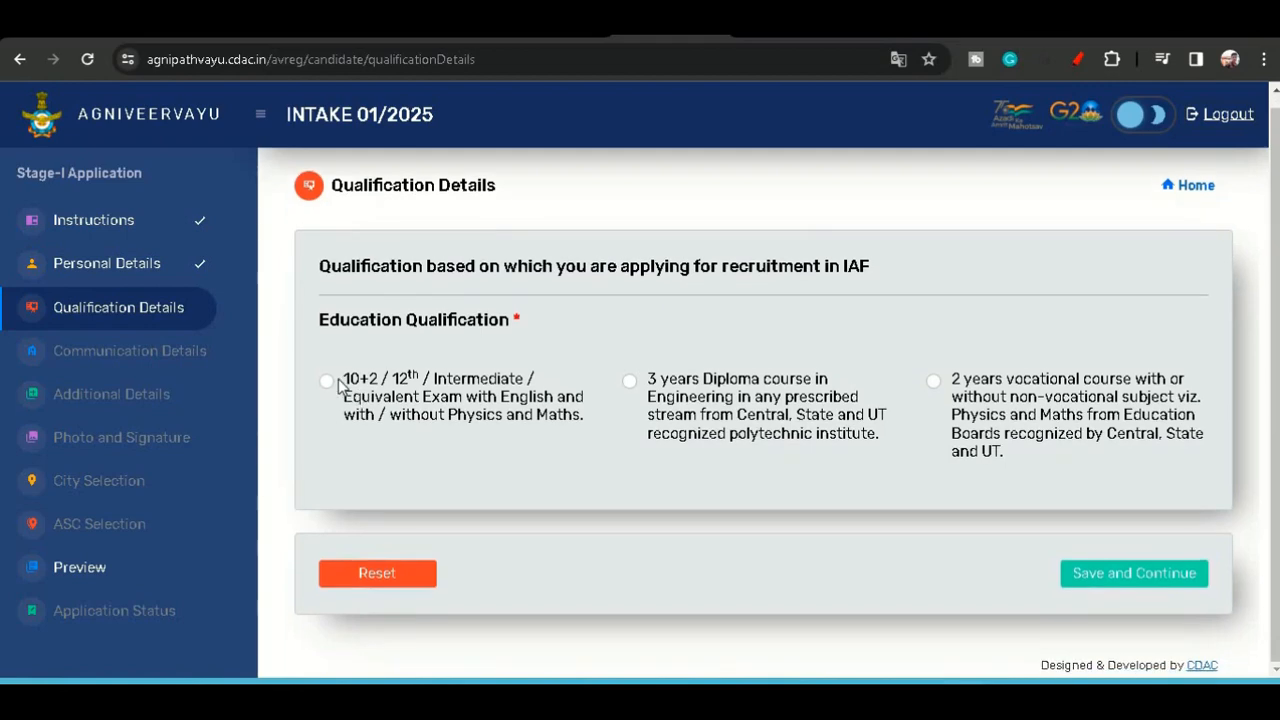
{"action": "left_click", "coordinate": [327, 382]}
{"action": "left_click", "coordinate": [440, 398]}
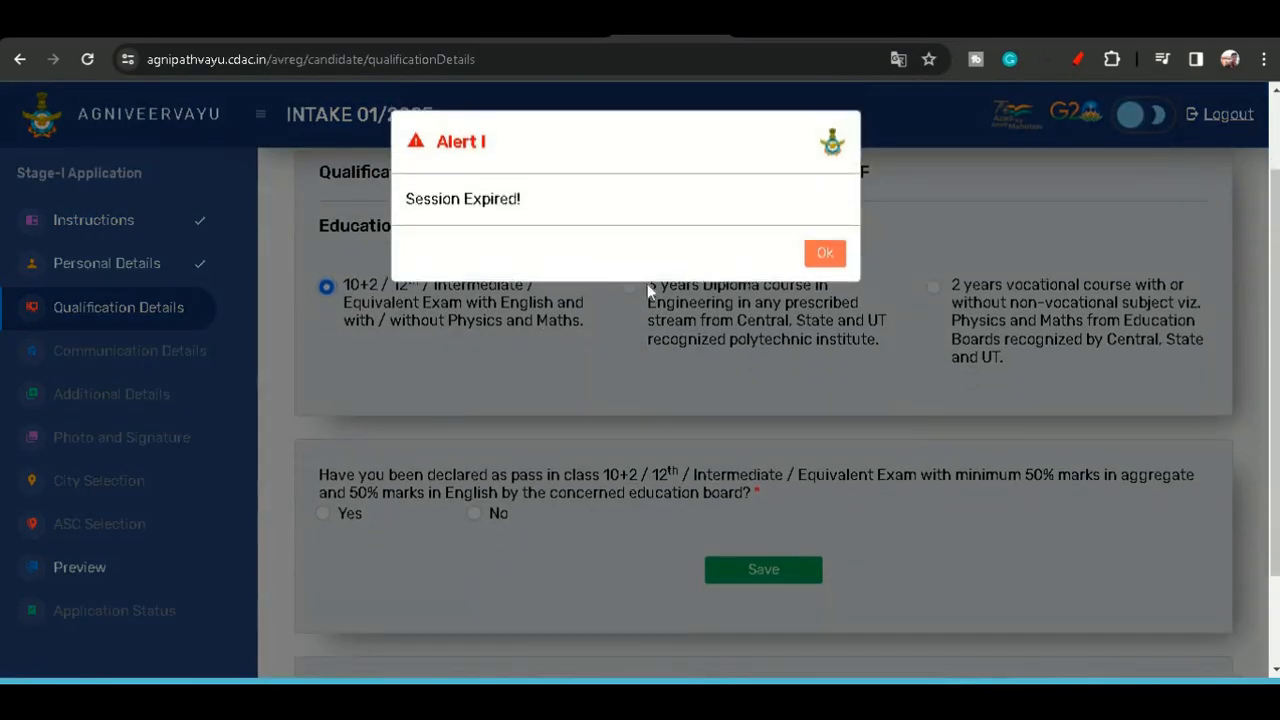
{"action": "left_click", "coordinate": [824, 256]}
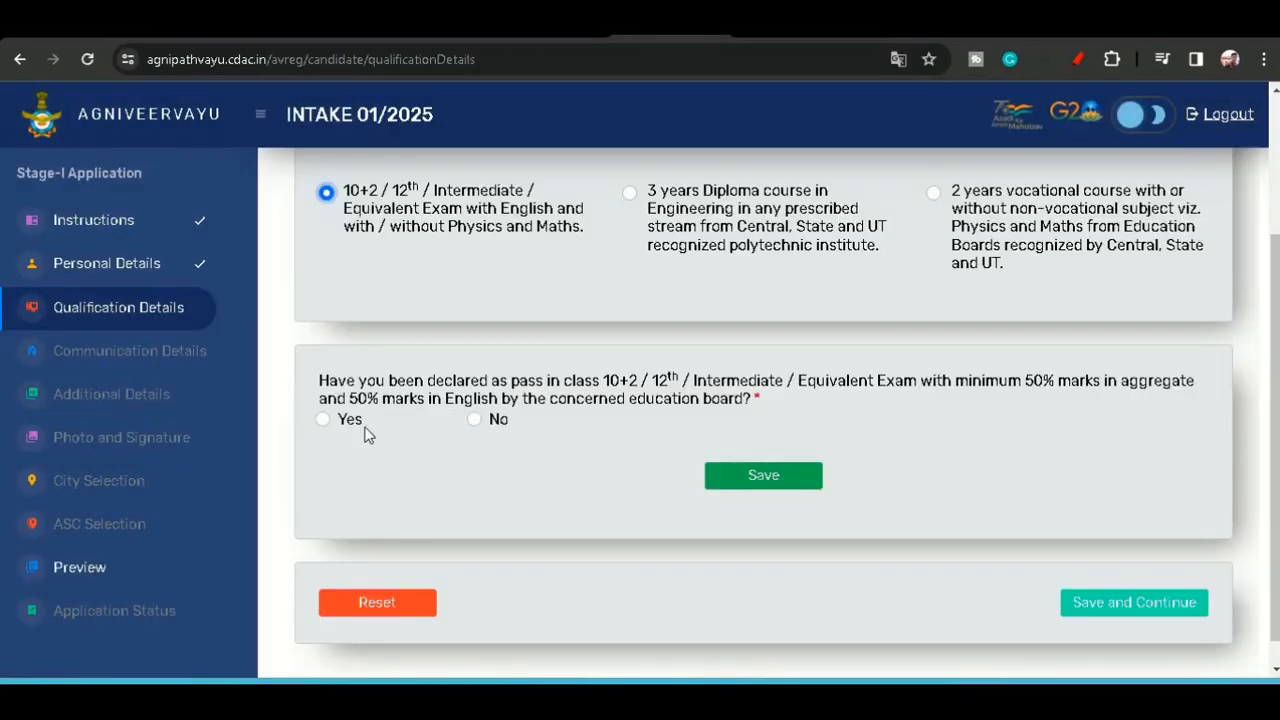
- Declare having passed 10+2 with the minimum marks and answer No to passing Physics / Maths
{"action": "left_click", "coordinate": [323, 420]}
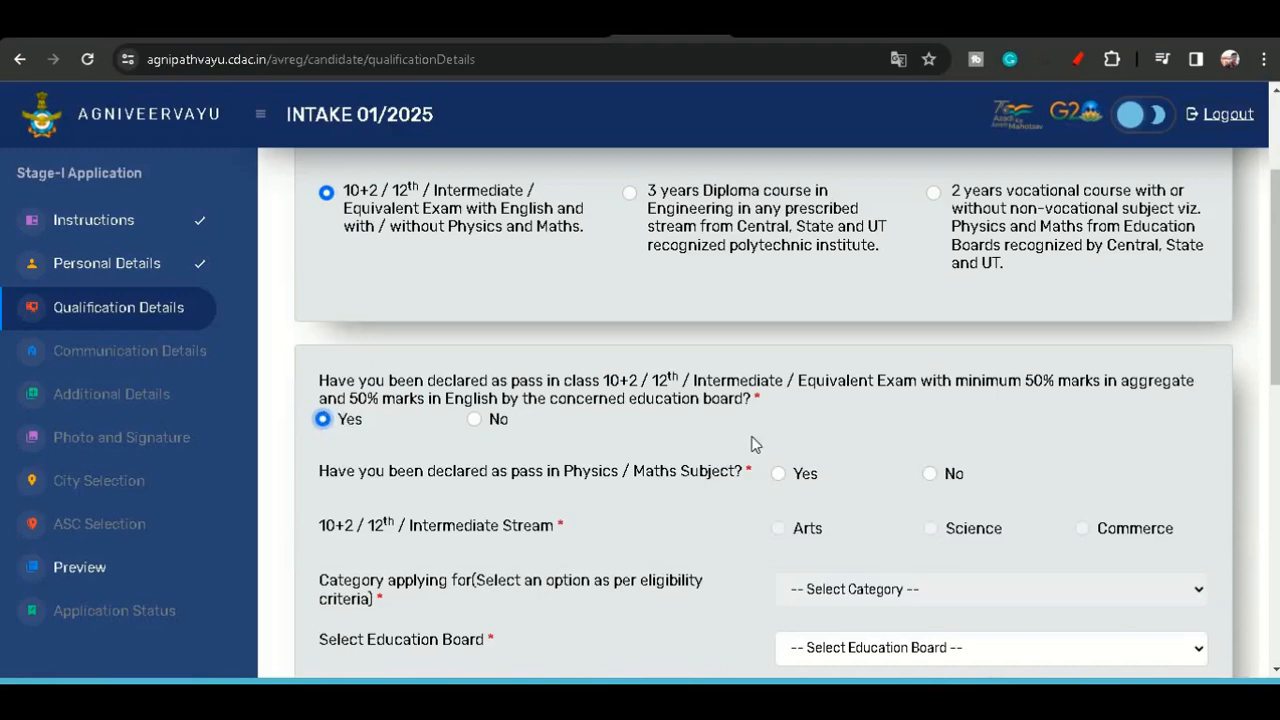
{"action": "scroll", "coordinate": [780, 403], "scroll_direction": "down", "scroll_amount": 2}
{"action": "left_click", "coordinate": [930, 285]}
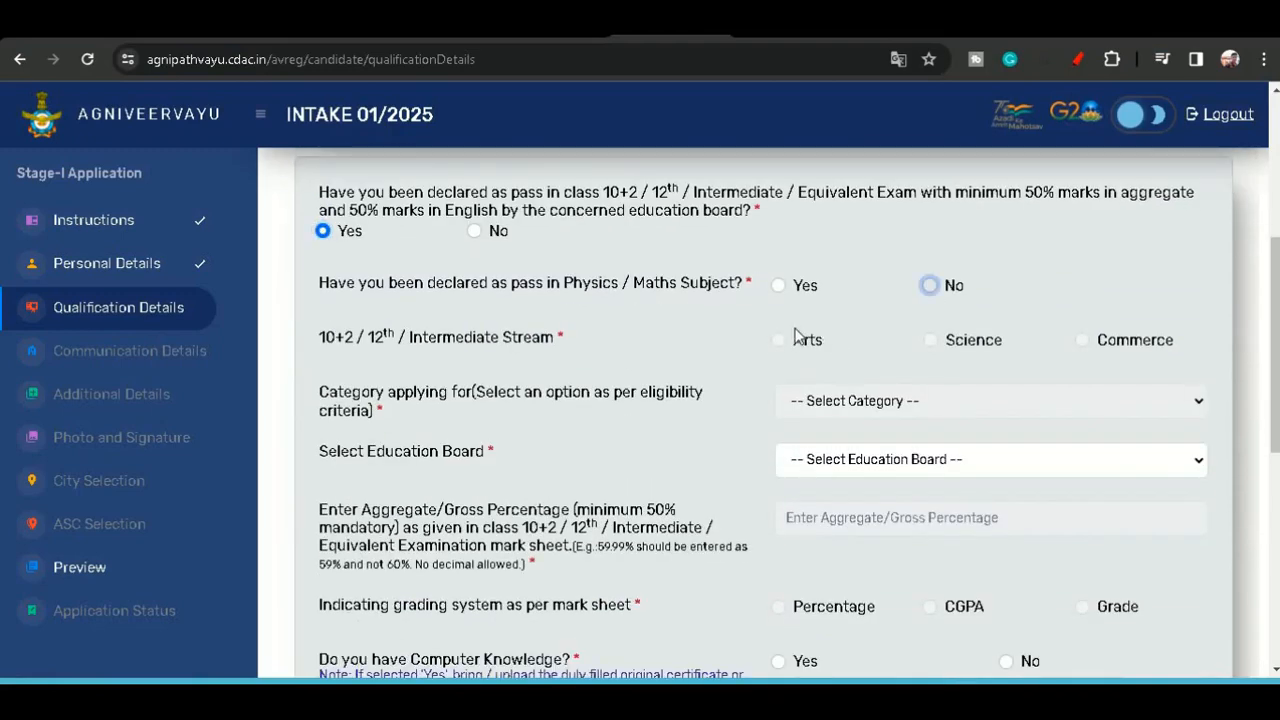
- Select the Arts stream and set the category applying for to Other than Science Subjects
{"action": "left_click", "coordinate": [779, 341]}
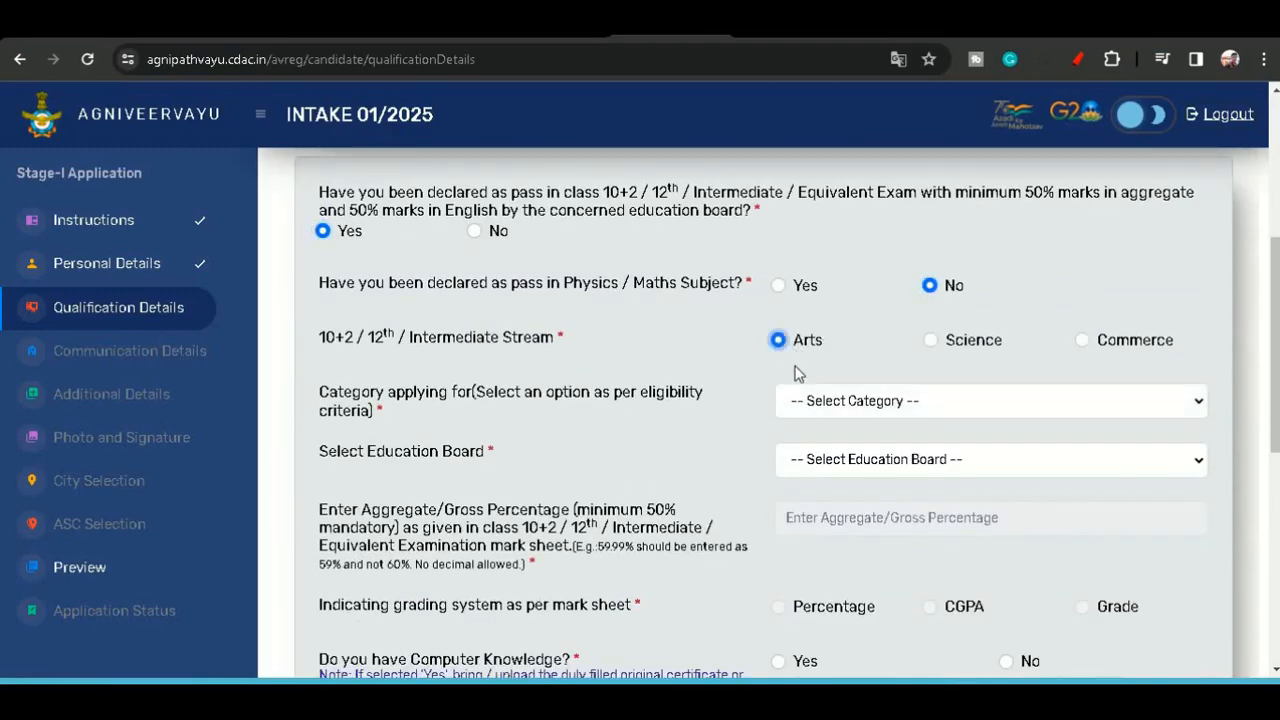
{"action": "left_click", "coordinate": [830, 401]}
{"action": "left_click", "coordinate": [840, 444]}
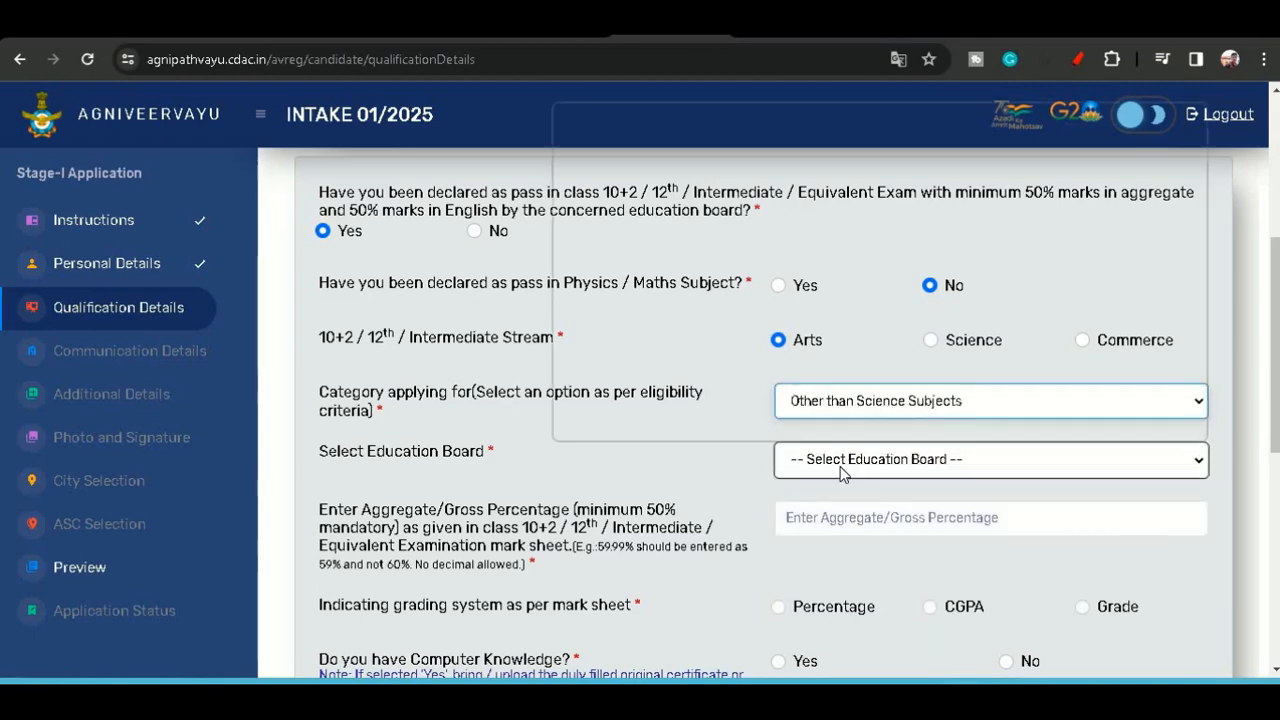
- Select Madhya Pradesh State Open School Education Board as the education board
{"action": "left_click", "coordinate": [840, 466]}
{"action": "scroll", "coordinate": [840, 420], "scroll_direction": "down", "scroll_amount": 5}
{"action": "left_click", "coordinate": [840, 434]}
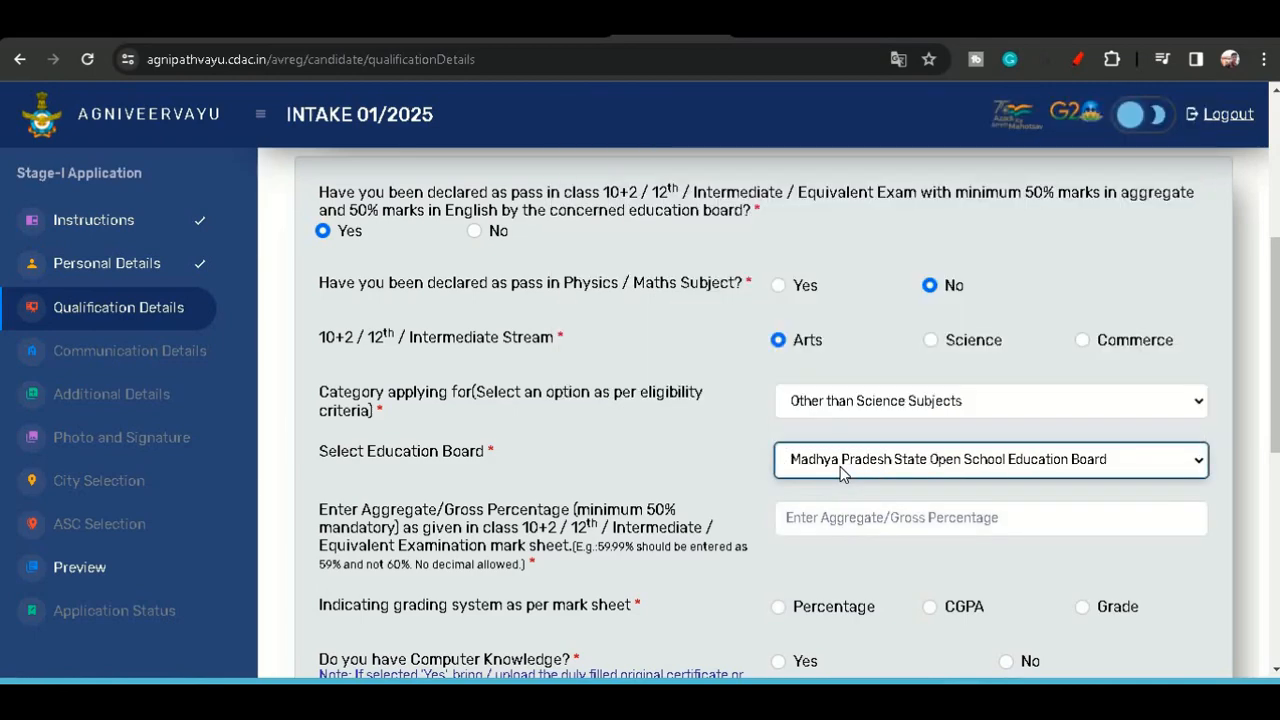
- Enter 74 as the aggregate percentage and choose Percentage as the grading system
{"action": "scroll", "coordinate": [868, 450], "scroll_direction": "down", "scroll_amount": 1}
{"action": "left_click", "coordinate": [868, 422]}
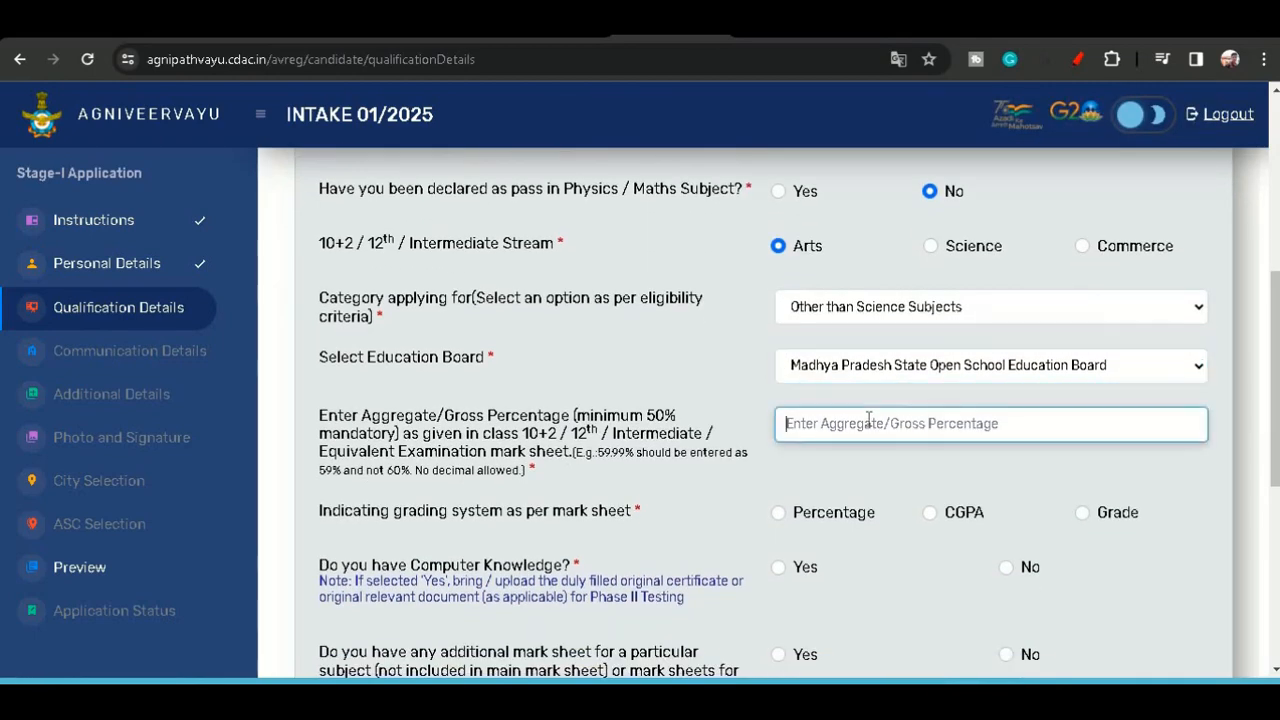
{"action": "type", "text": "74"}
{"action": "scroll", "coordinate": [868, 420], "scroll_direction": "down", "scroll_amount": 2}
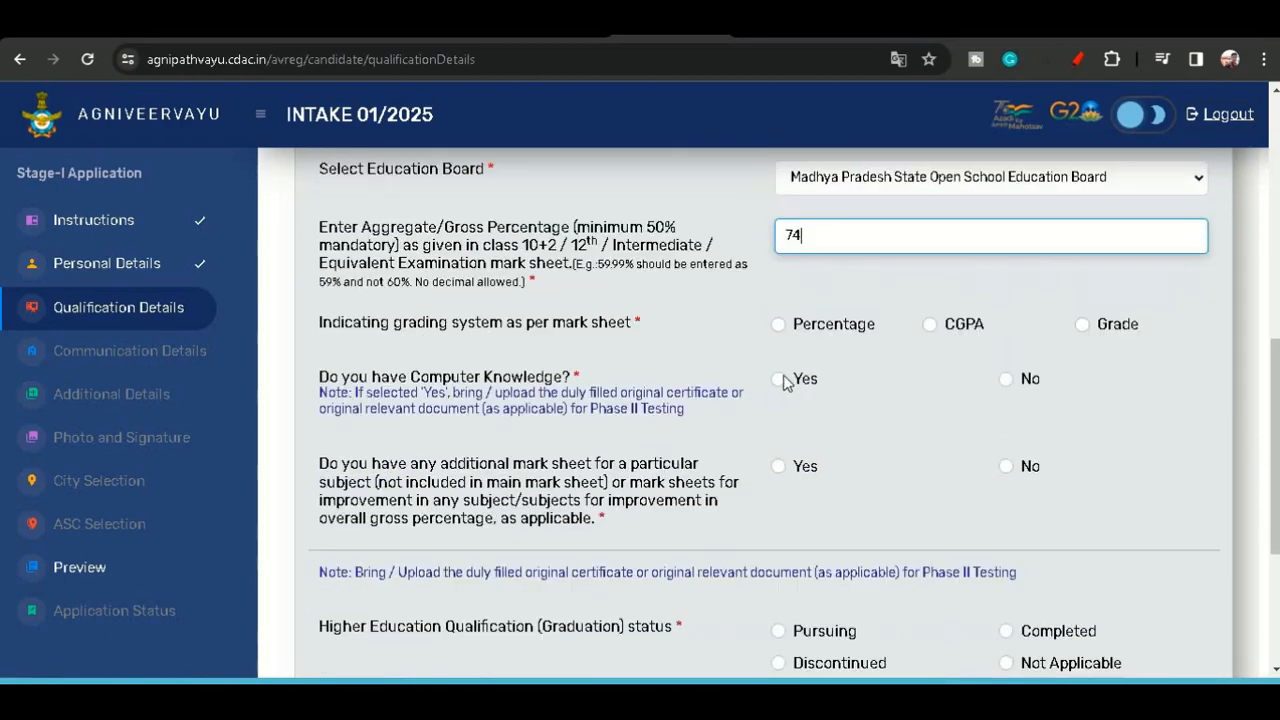
{"action": "left_click", "coordinate": [782, 324]}
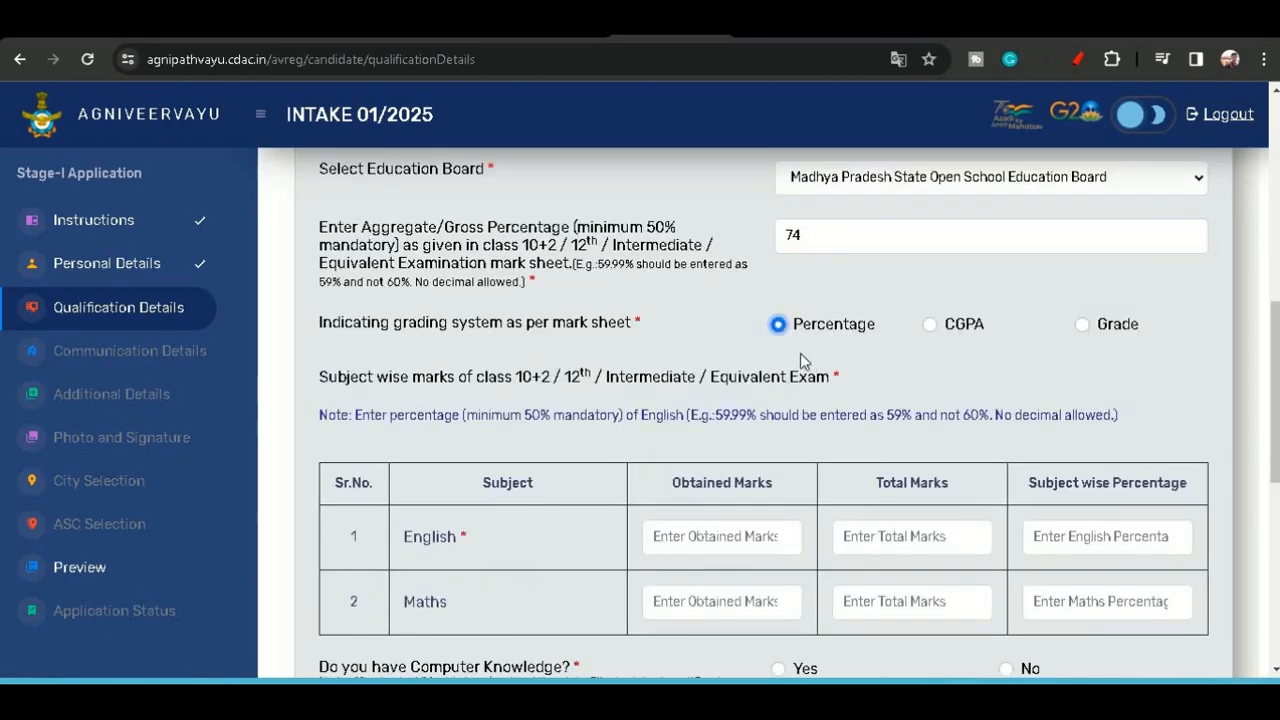
- Enter English marks as 60 obtained out of 100 total, with a subject-wise percentage of 60
{"action": "scroll", "coordinate": [790, 370], "scroll_direction": "down", "scroll_amount": 1}
{"action": "left_click", "coordinate": [677, 437]}
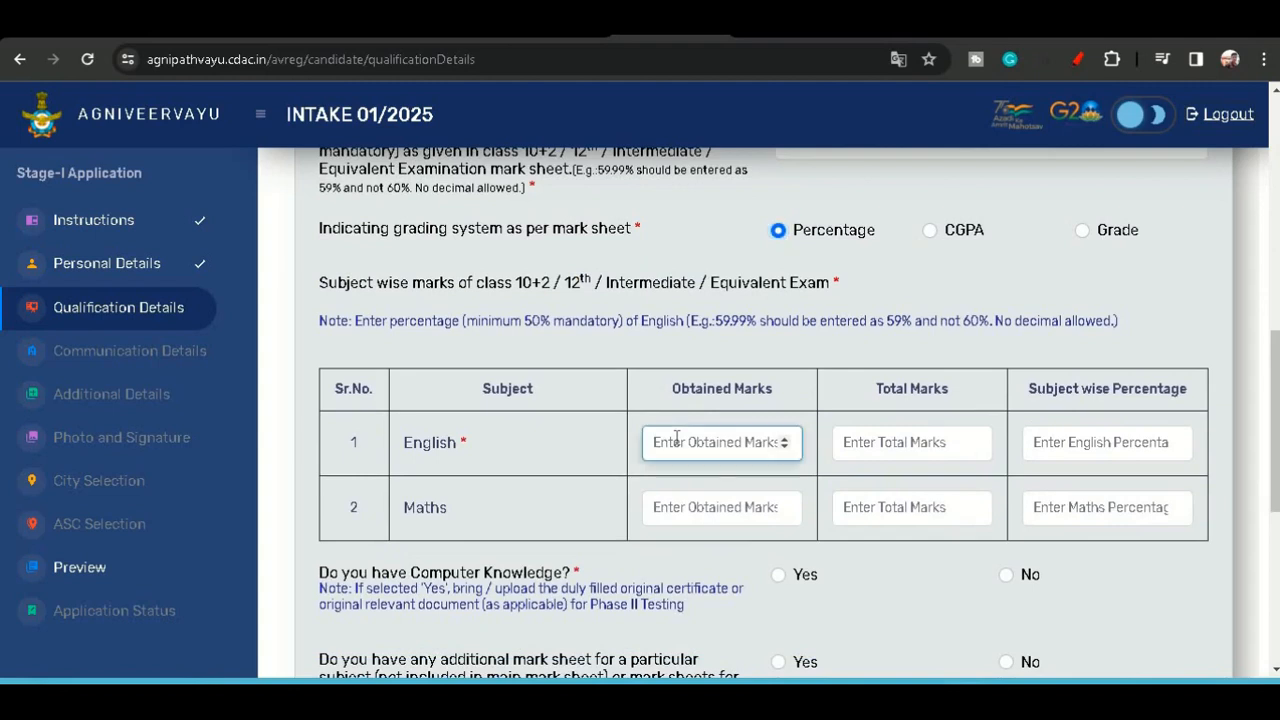
{"action": "type", "text": "60"}
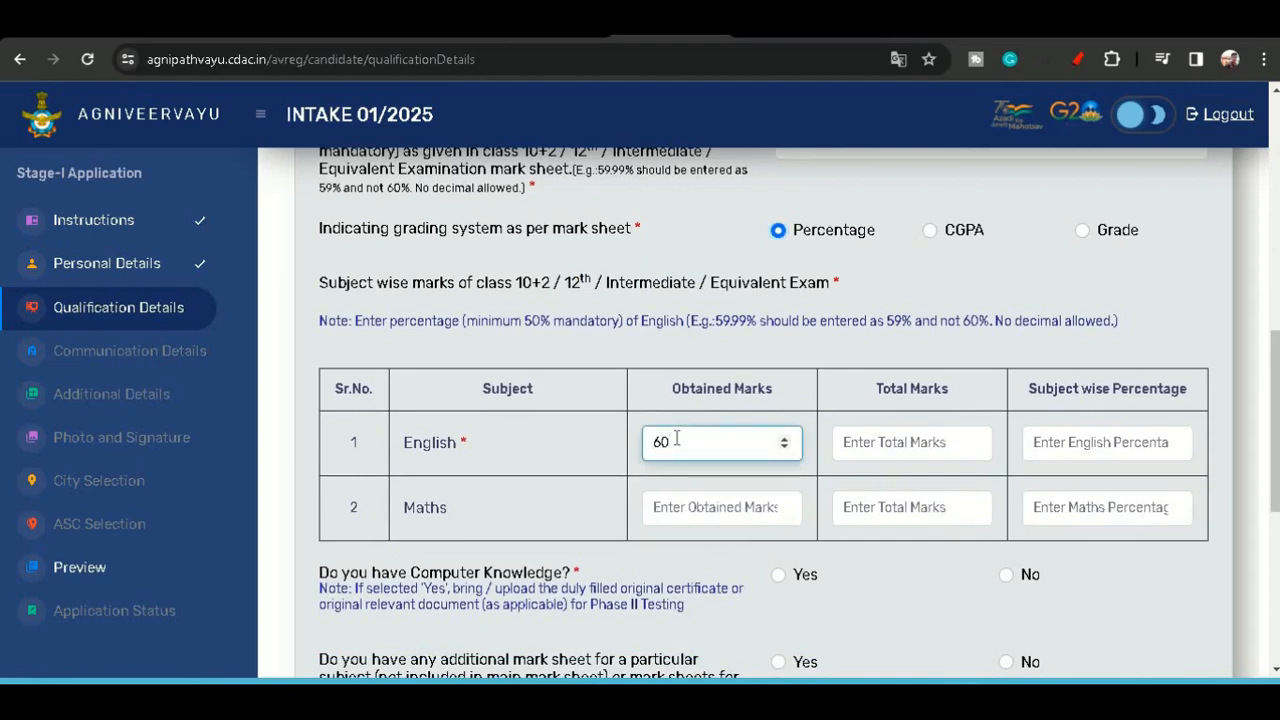
{"action": "left_click", "coordinate": [901, 447]}
{"action": "type", "text": "1"}
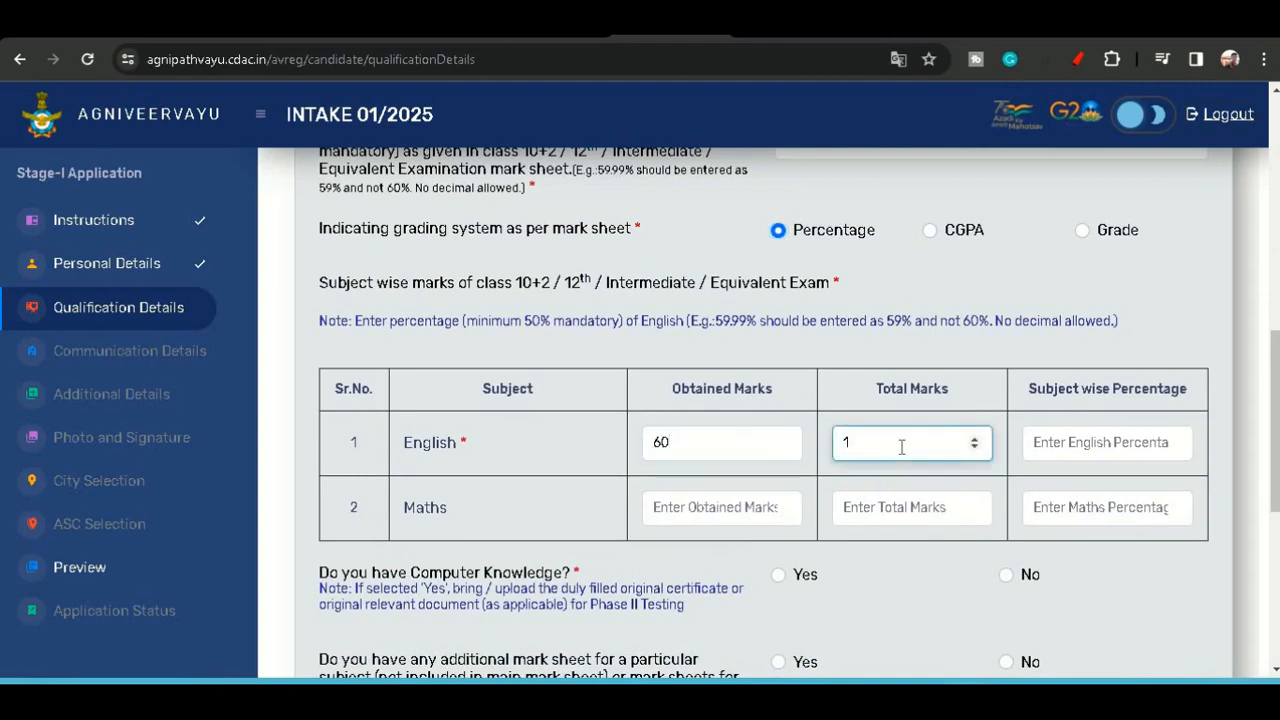
{"action": "type", "text": "00"}
{"action": "left_click", "coordinate": [1096, 451]}
{"action": "type", "text": "60"}
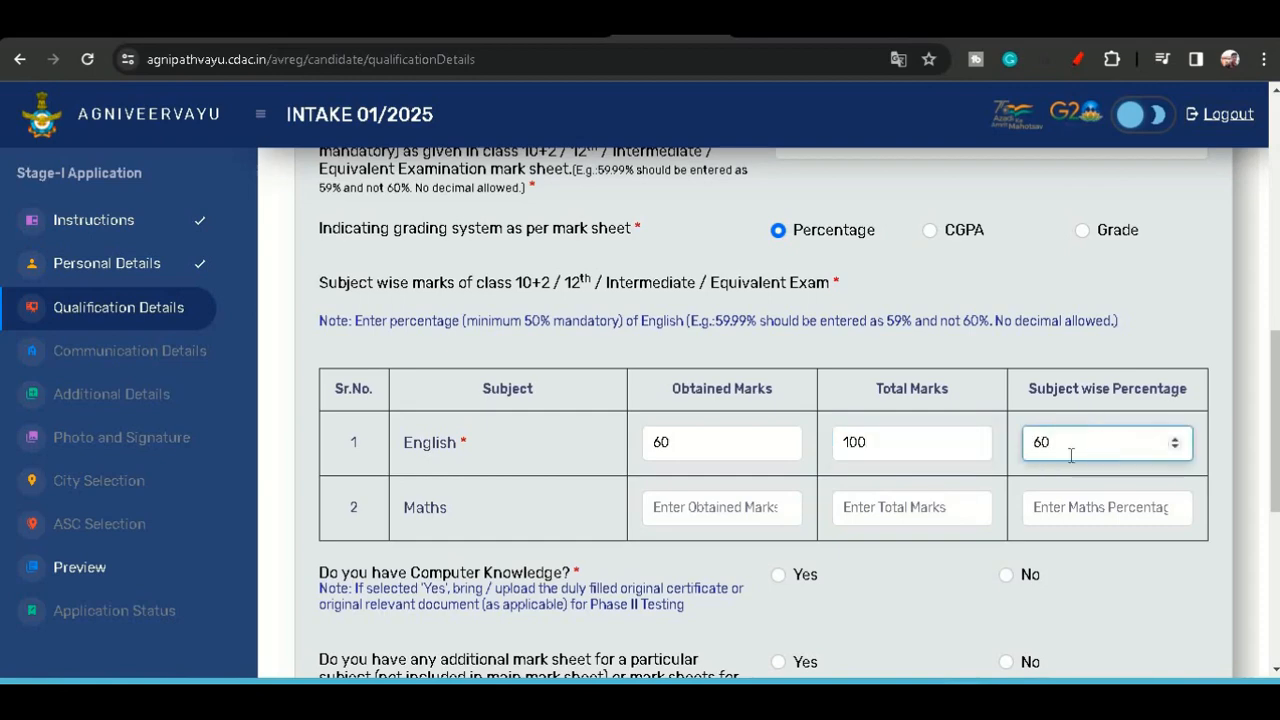
- Answer Yes to having computer knowledge and choose Basic as the computer knowledge type
{"action": "scroll", "coordinate": [1022, 420], "scroll_direction": "down", "scroll_amount": 2}
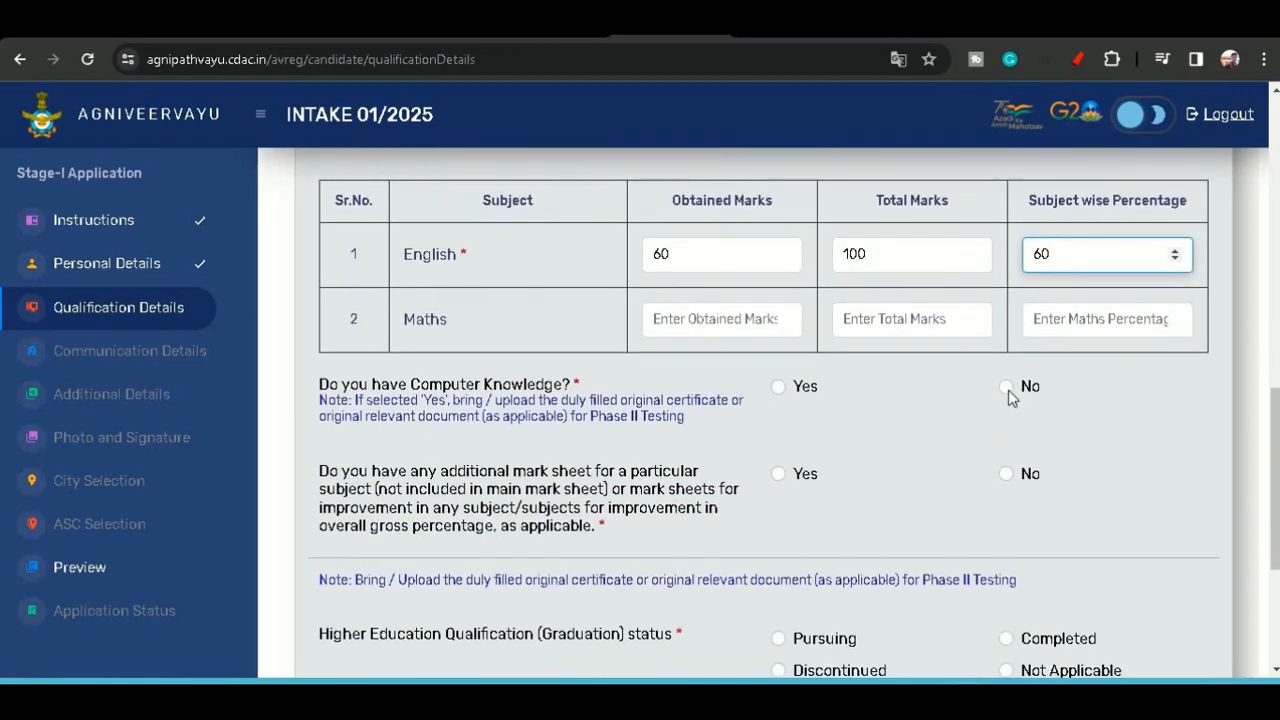
{"action": "left_click", "coordinate": [779, 388]}
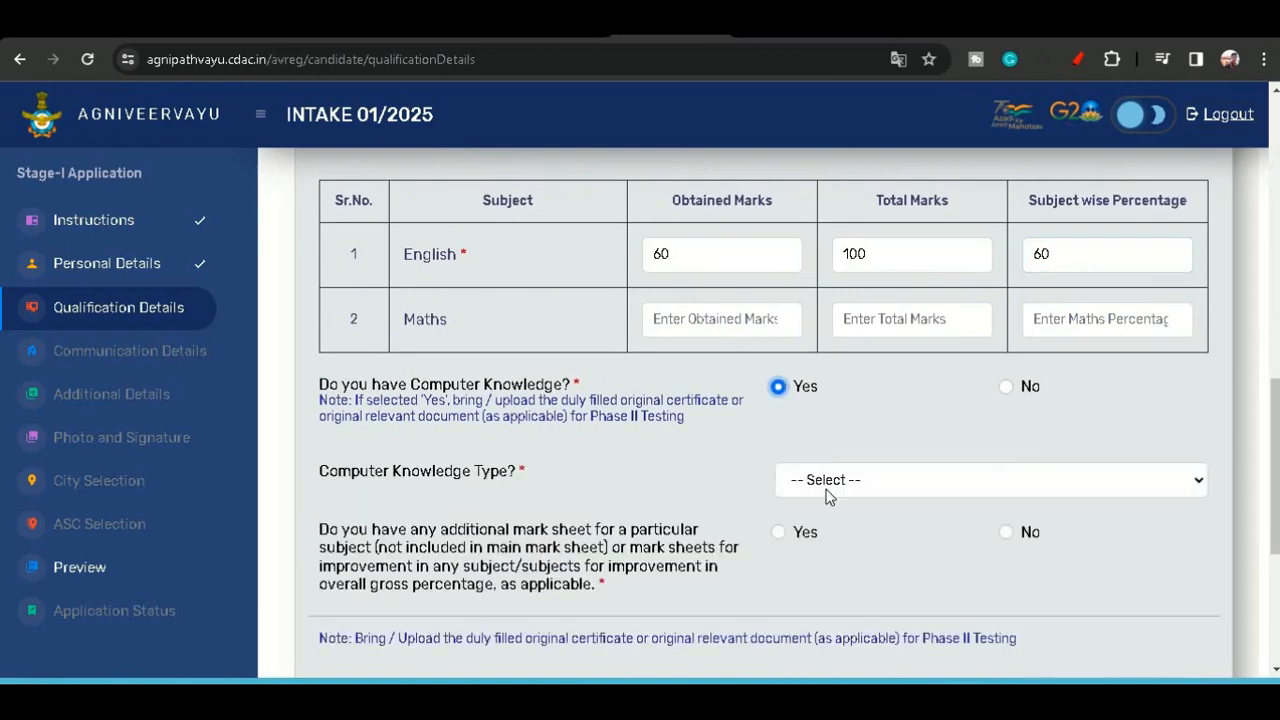
{"action": "left_click", "coordinate": [827, 490]}
{"action": "left_click", "coordinate": [826, 524]}
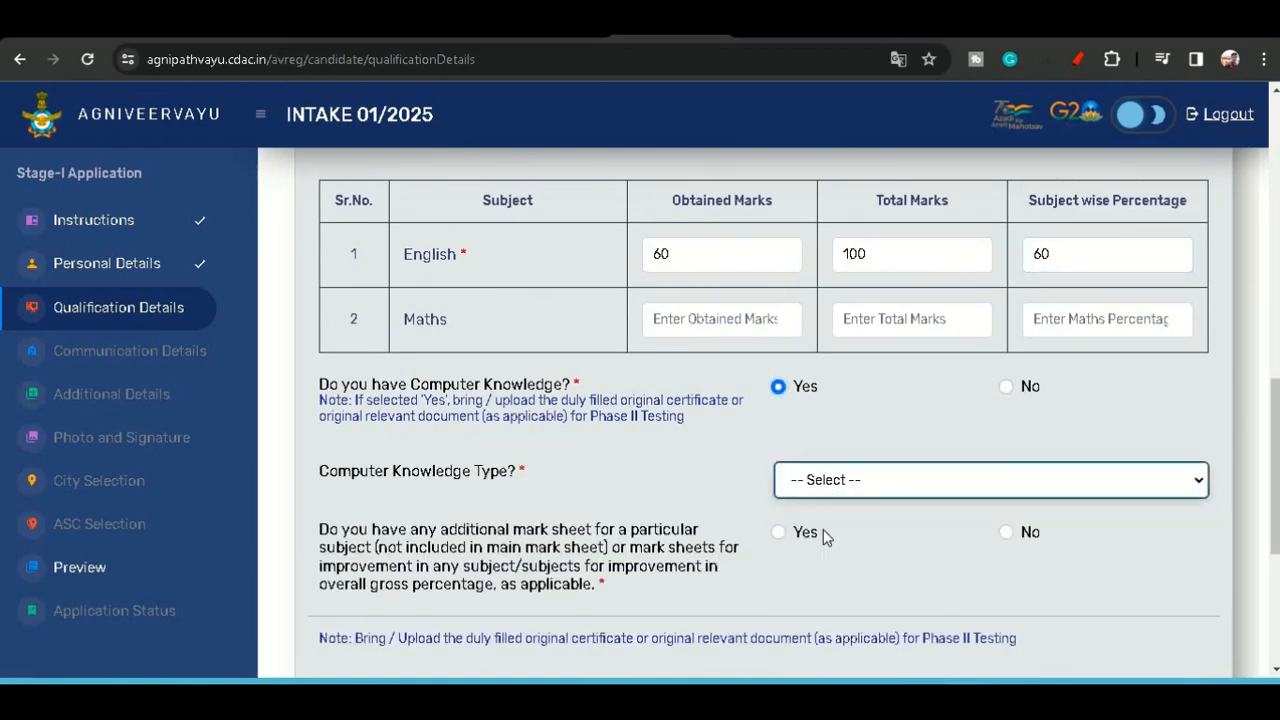
- Answer No to having any additional mark sheet
{"action": "scroll", "coordinate": [848, 525], "scroll_direction": "down", "scroll_amount": 1}
{"action": "left_click", "coordinate": [1006, 437]}
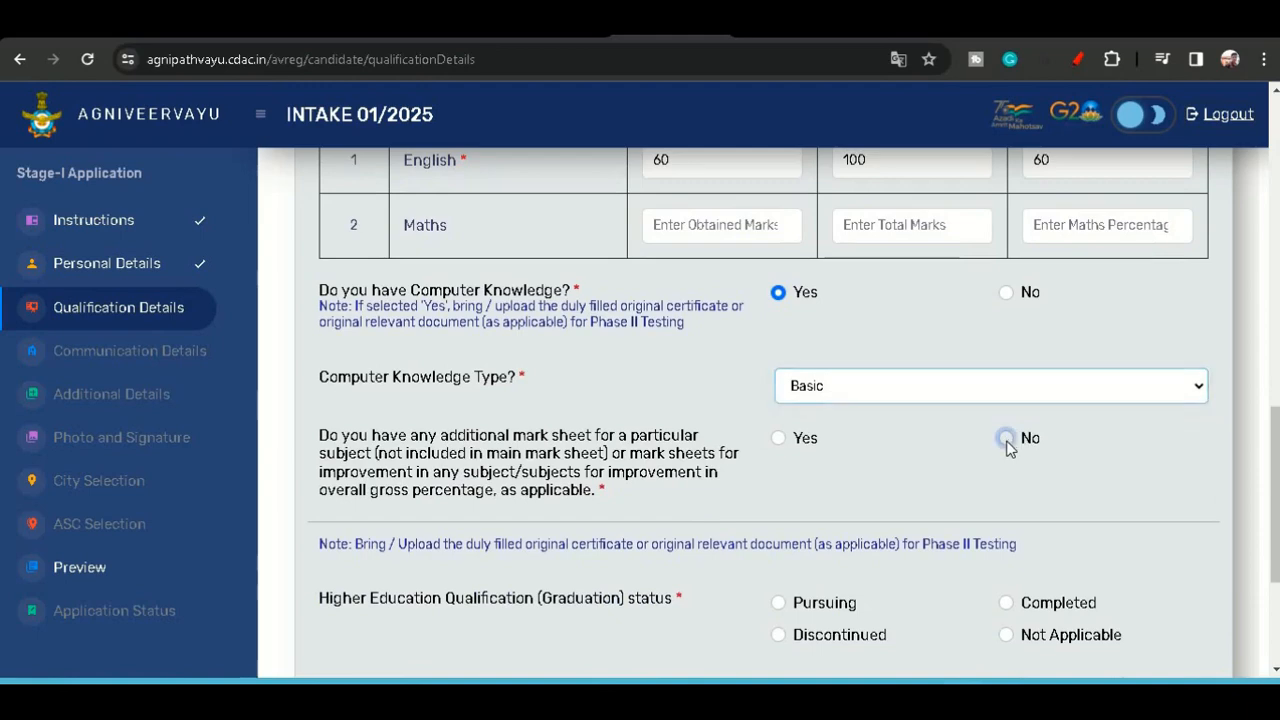
{"action": "scroll", "coordinate": [952, 463], "scroll_direction": "down", "scroll_amount": 2}
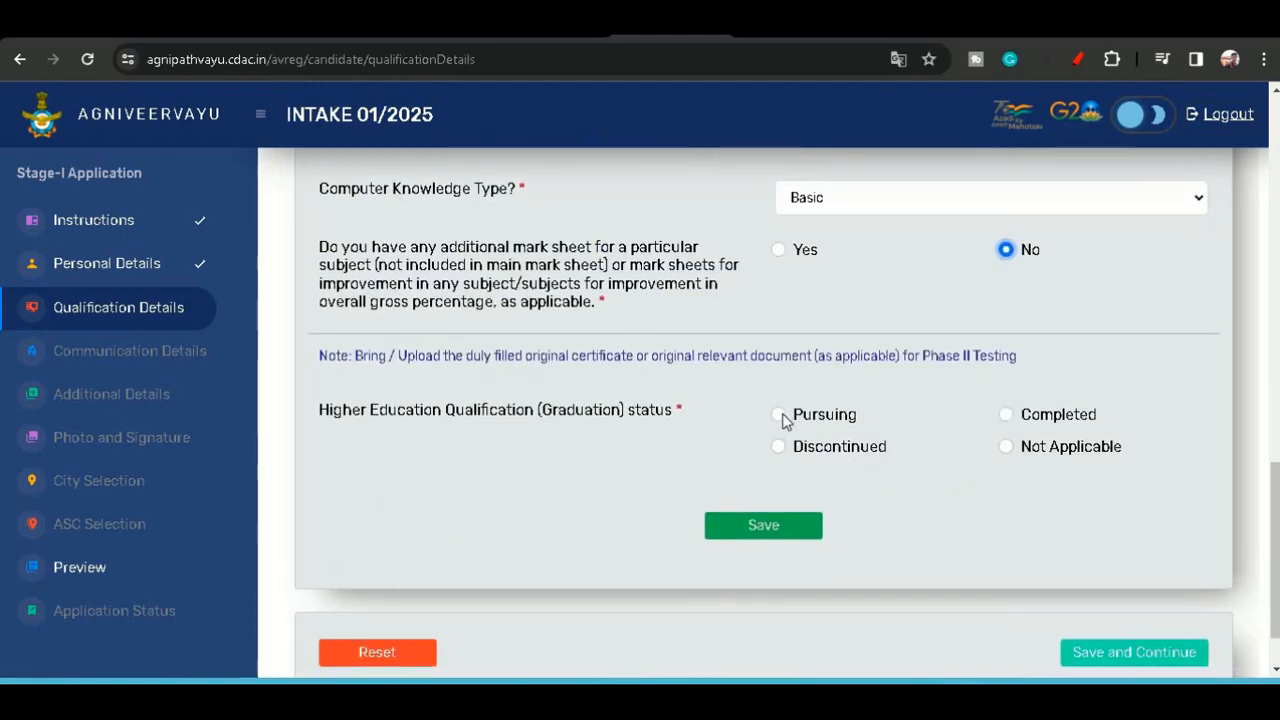
- Set graduation status to Pursuing, type Non-Engineering and stream Arts, then save the qualification details
{"action": "left_click", "coordinate": [786, 418]}
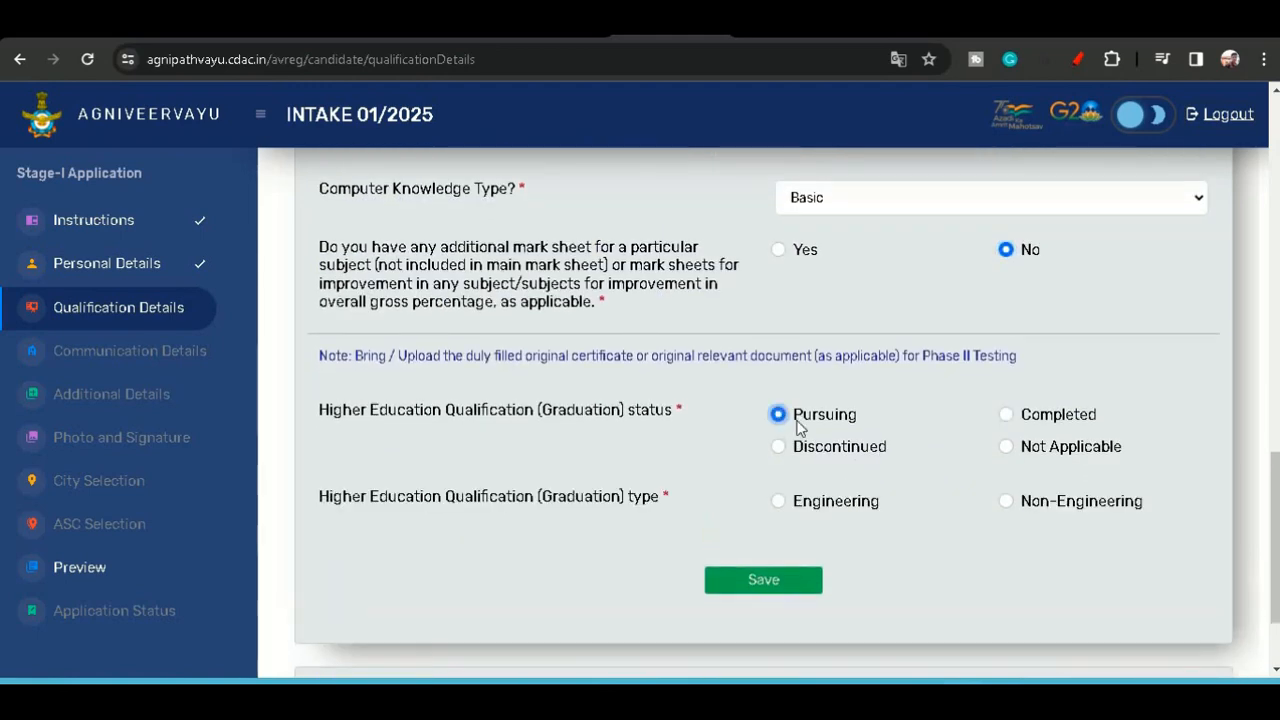
{"action": "left_click", "coordinate": [1006, 501]}
{"action": "scroll", "coordinate": [928, 502], "scroll_direction": "down", "scroll_amount": 1}
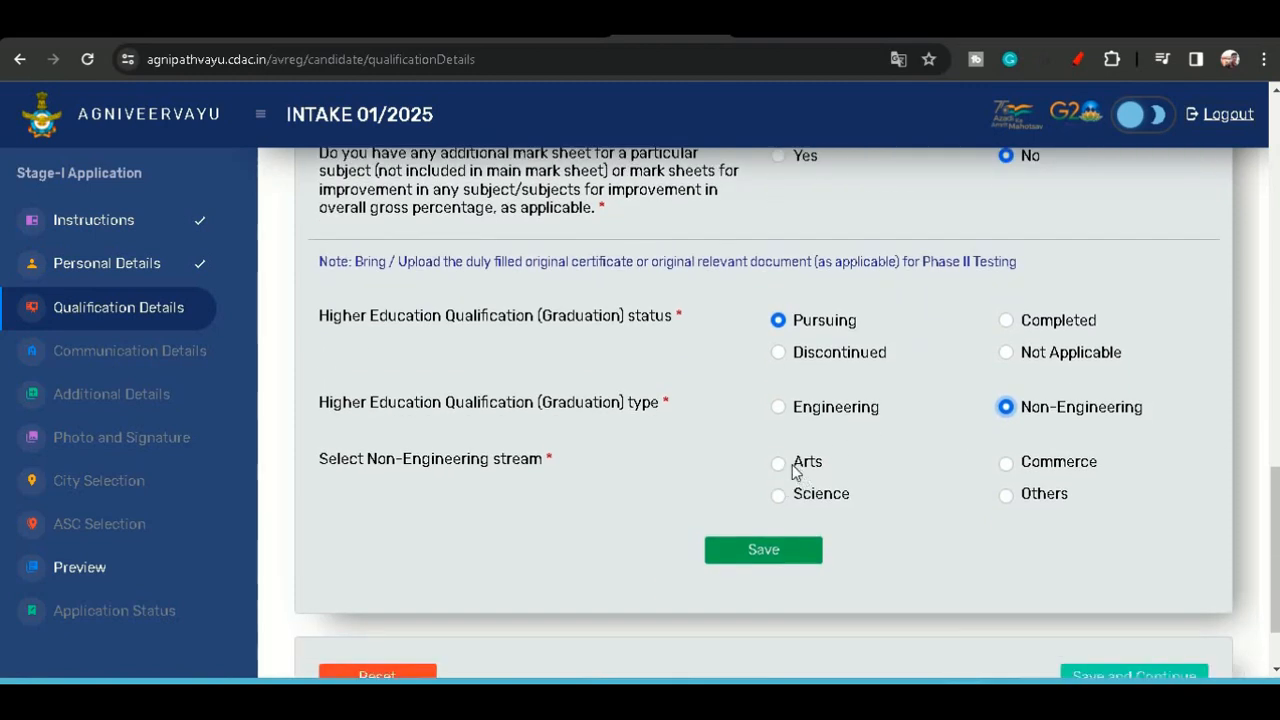
{"action": "left_click", "coordinate": [785, 463]}
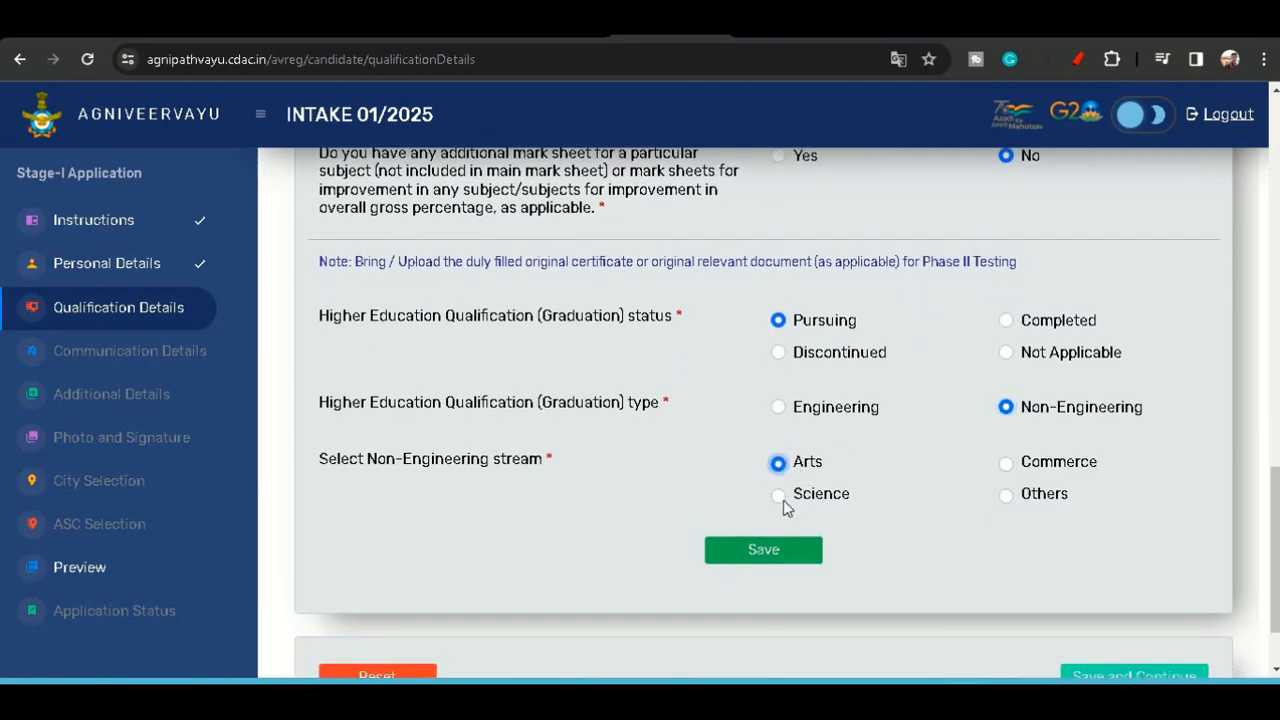
{"action": "left_click", "coordinate": [779, 550]}
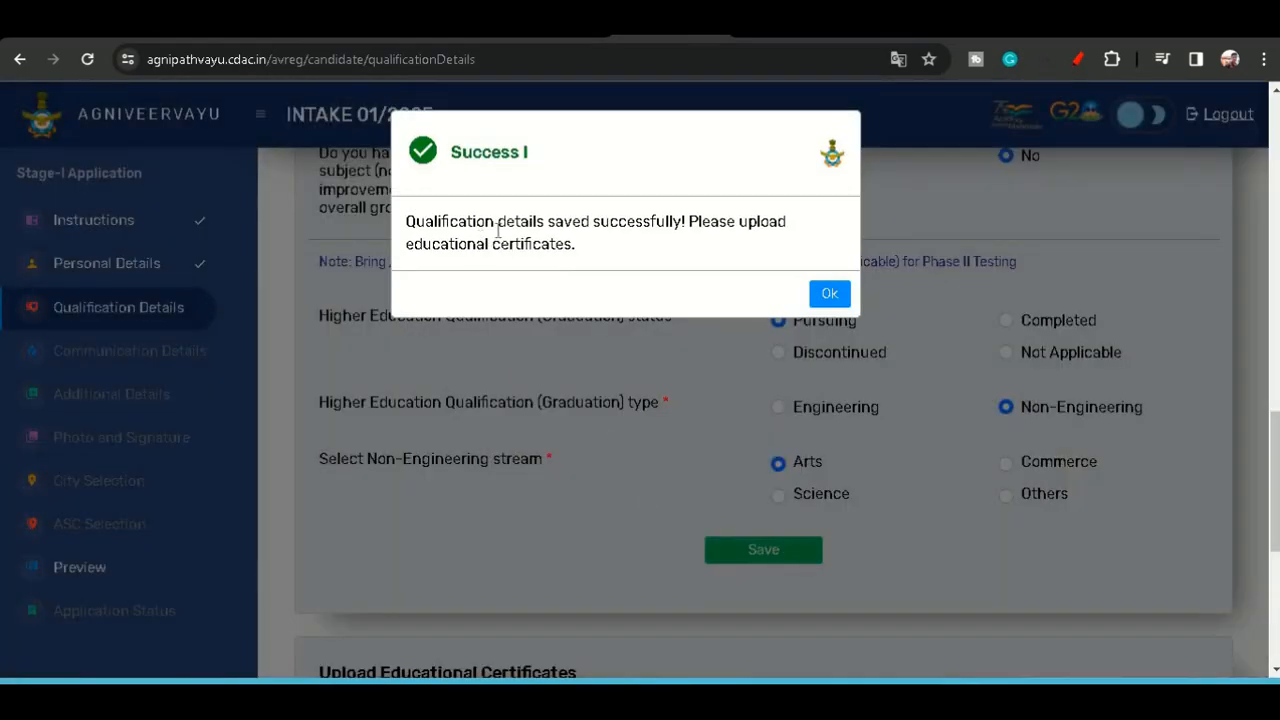
{"action": "left_click", "coordinate": [829, 295]}
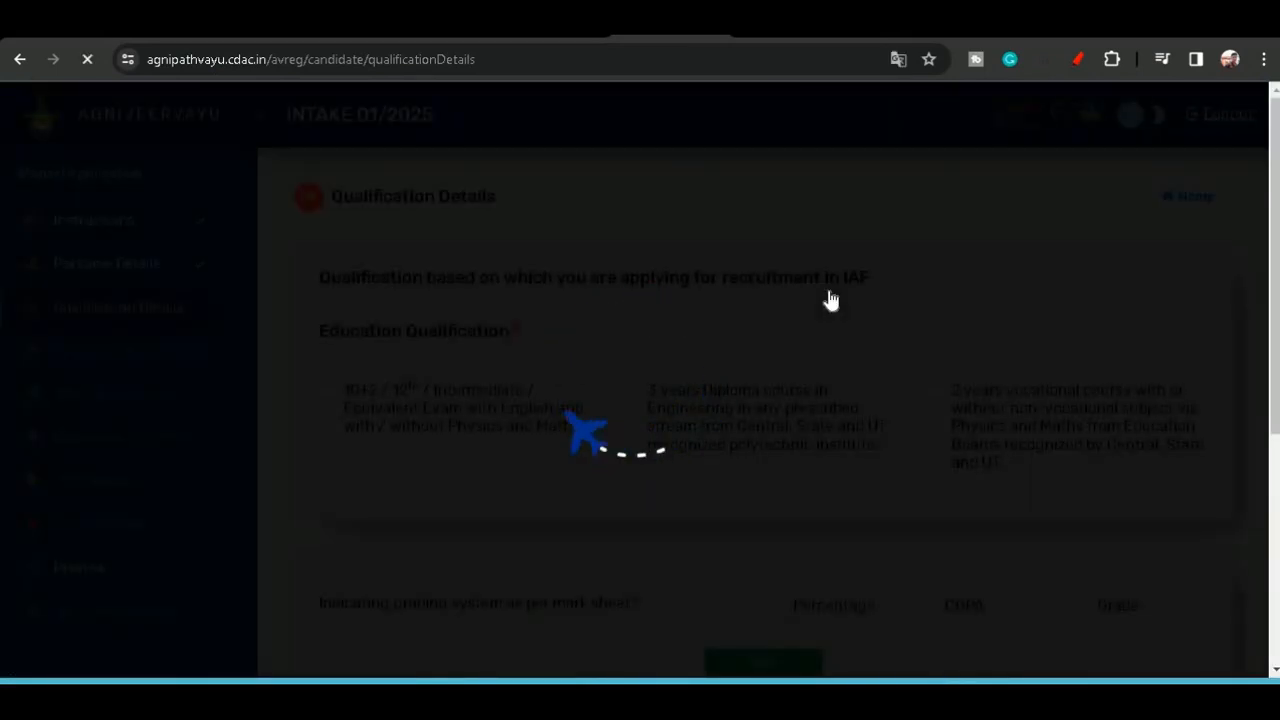
- Switch to a new browser tab, search Google for SQUOOSH and open the squoosh.app site
{"action": "scroll", "coordinate": [829, 297], "scroll_direction": "down", "scroll_amount": 15}
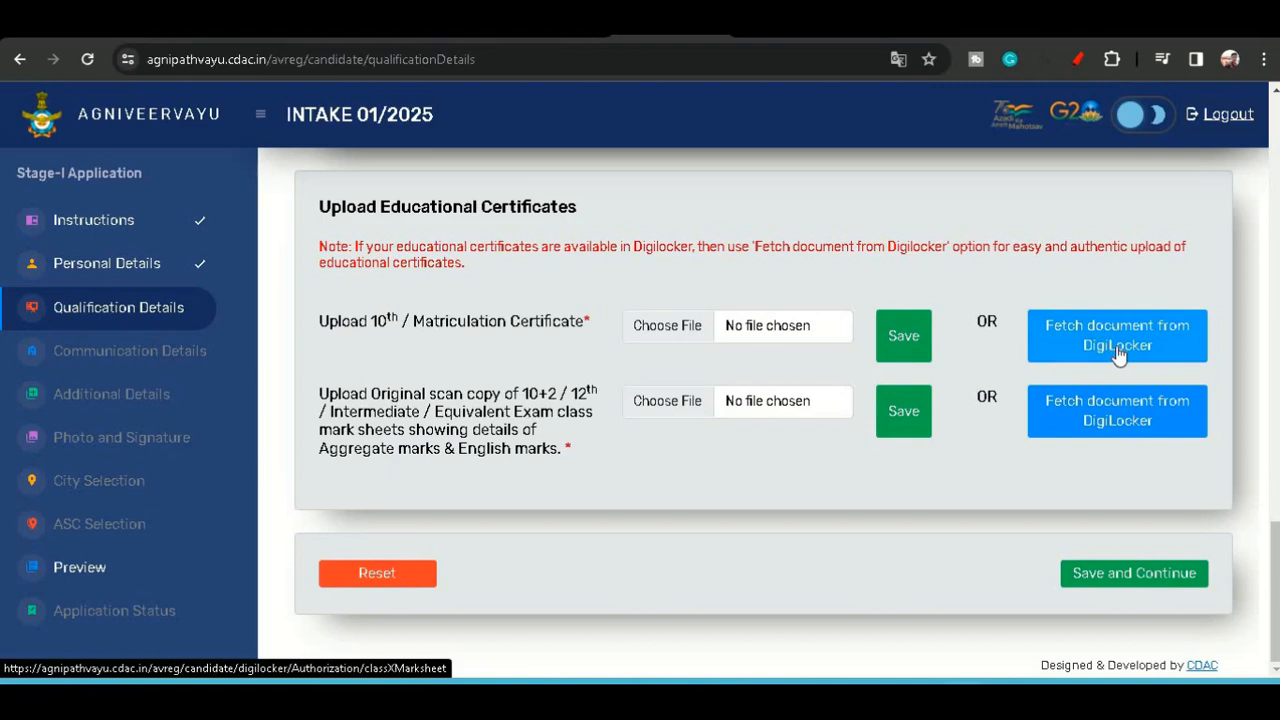
{"action": "left_click", "coordinate": [679, 343]}
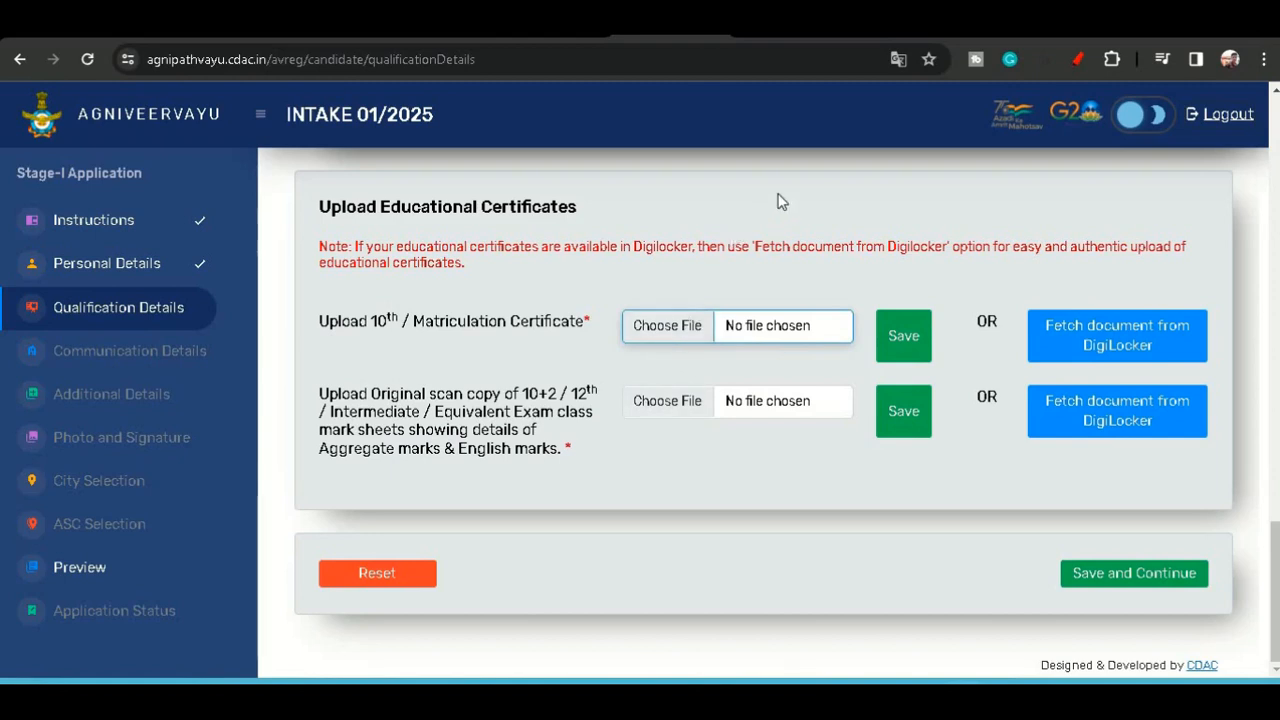
{"action": "key", "text": "ctrl+t"}
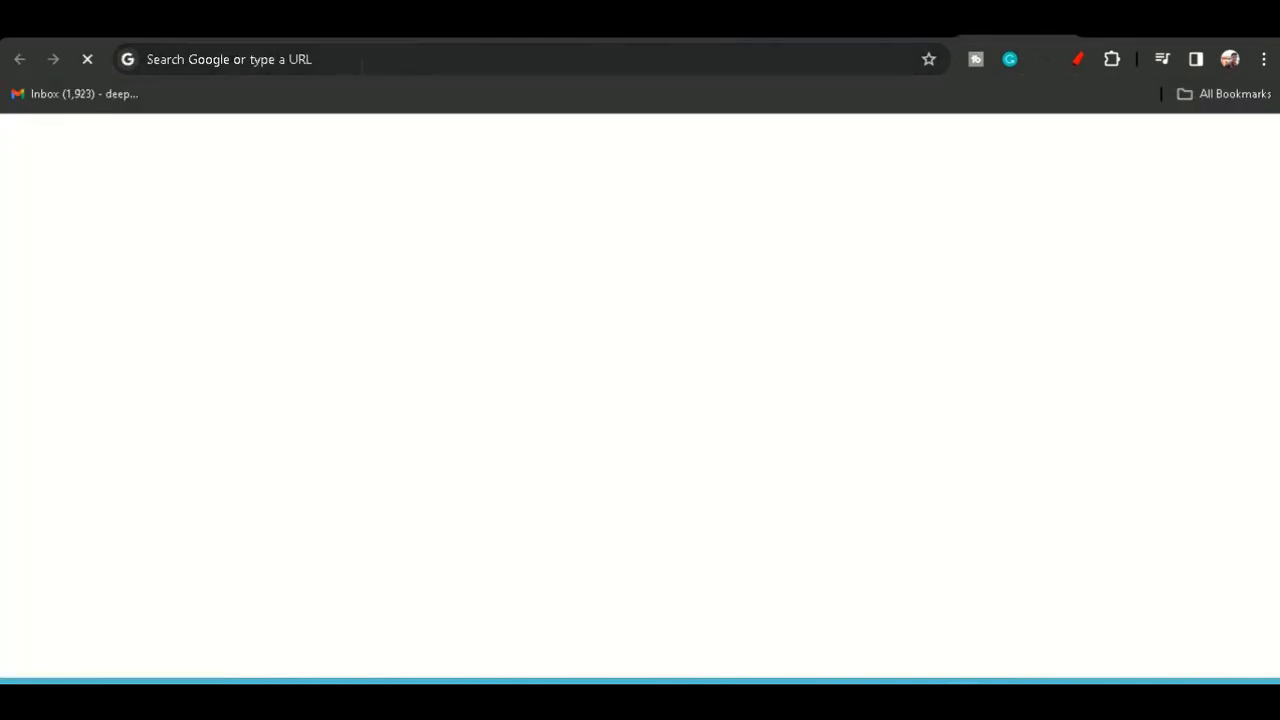
{"action": "left_click", "coordinate": [361, 64]}
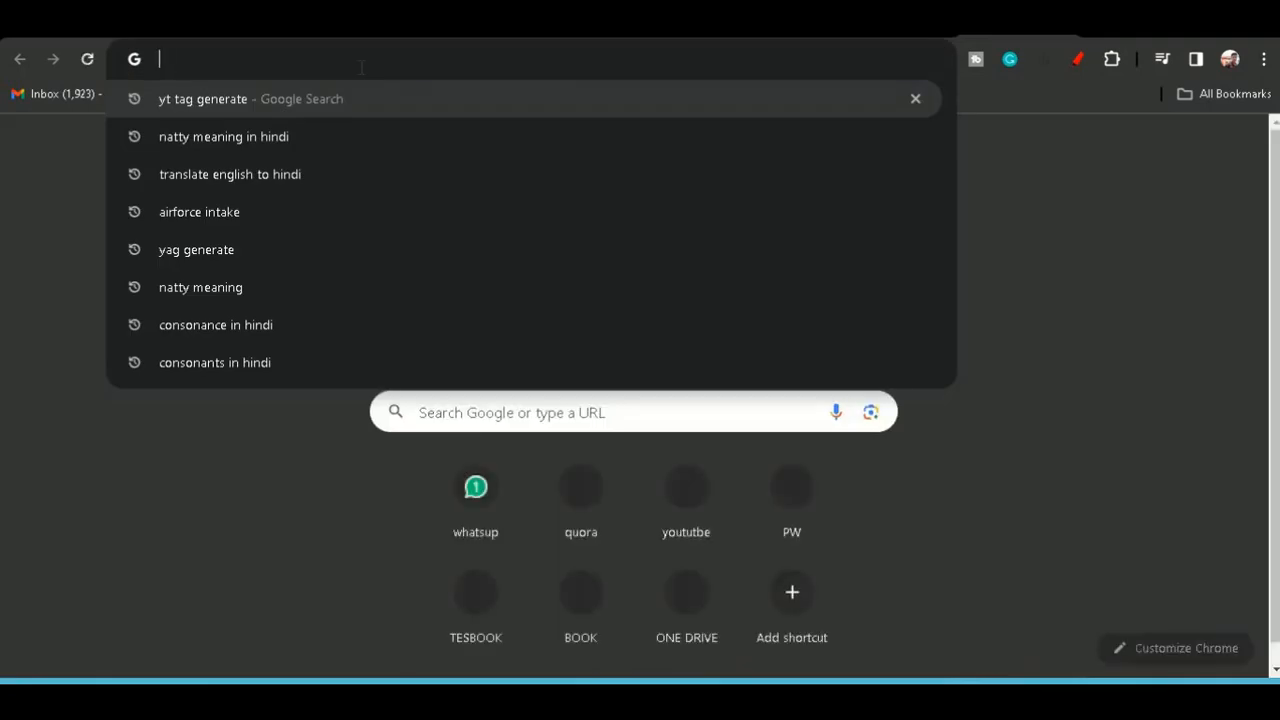
{"action": "type", "text": "SQUOOSH"}
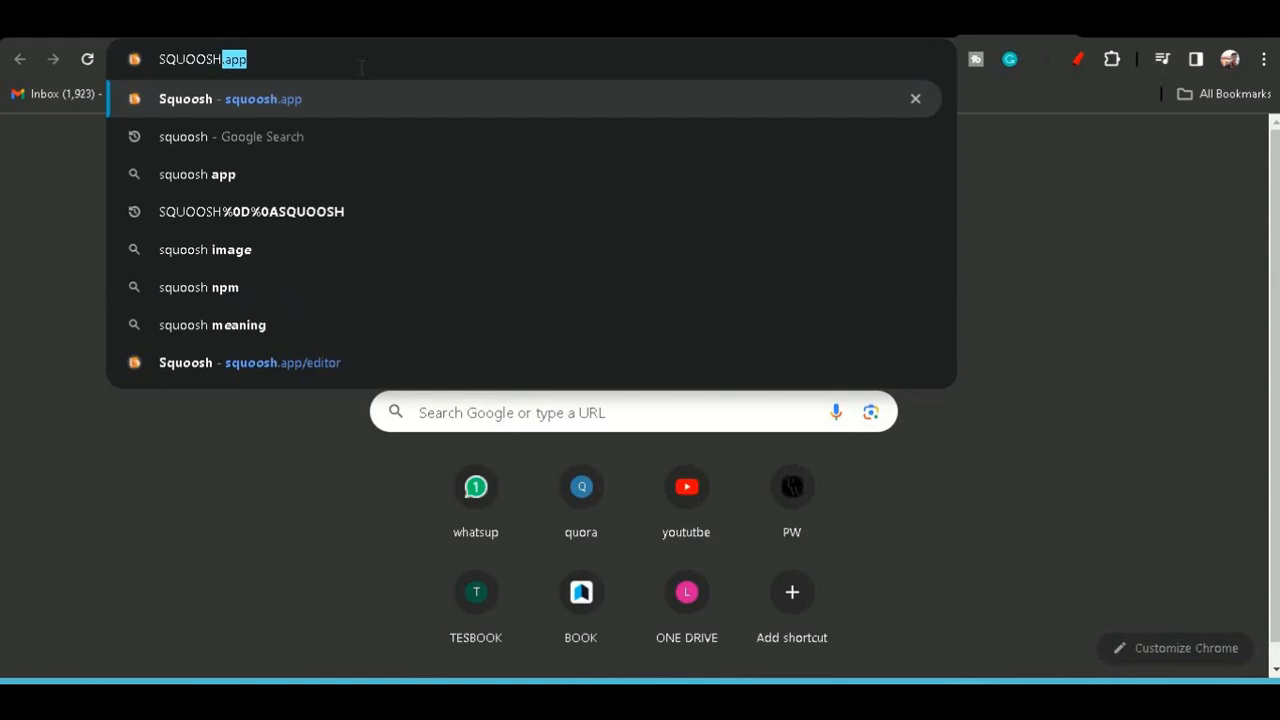
{"action": "key", "text": "BackSpace"}
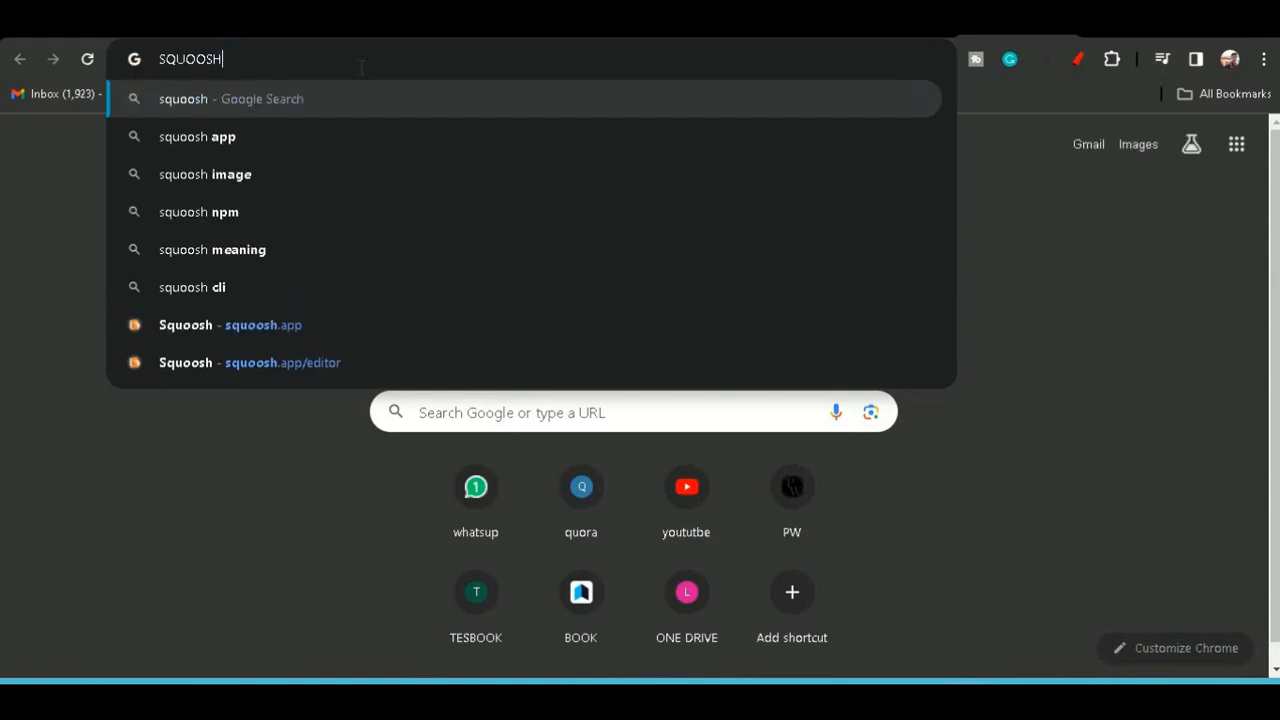
{"action": "key", "text": "Return"}
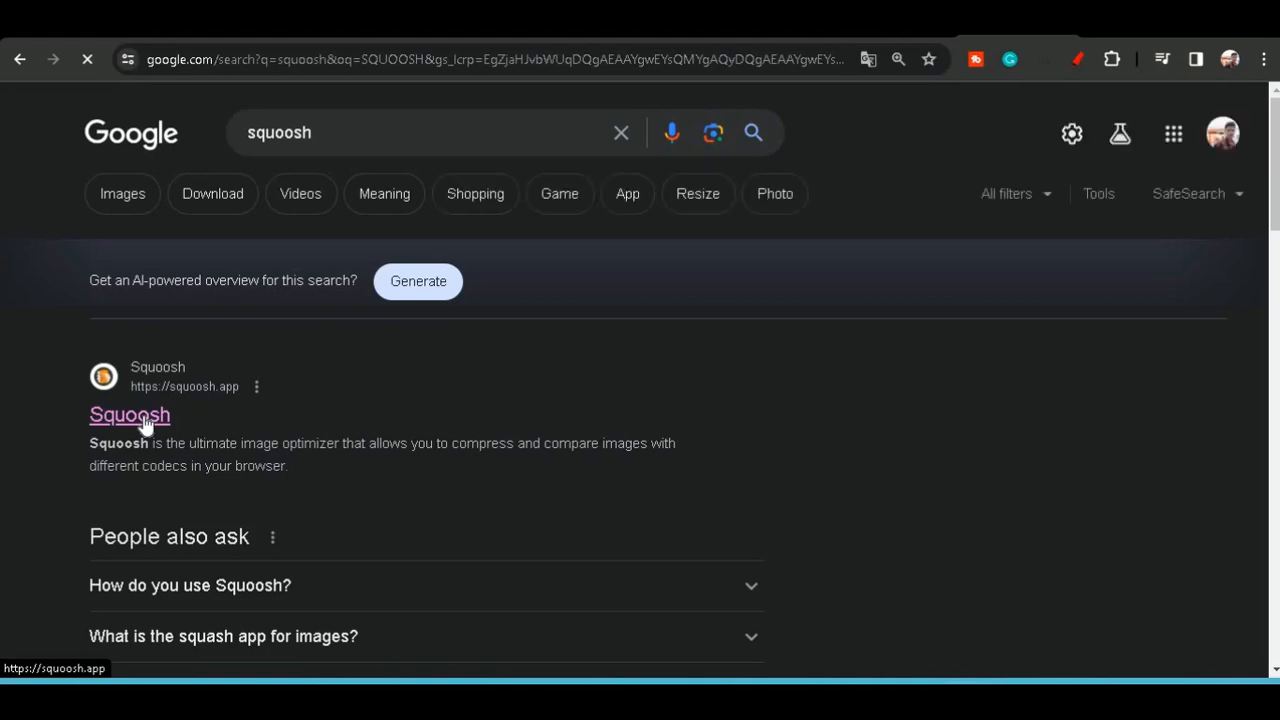
{"action": "left_click", "coordinate": [143, 424]}
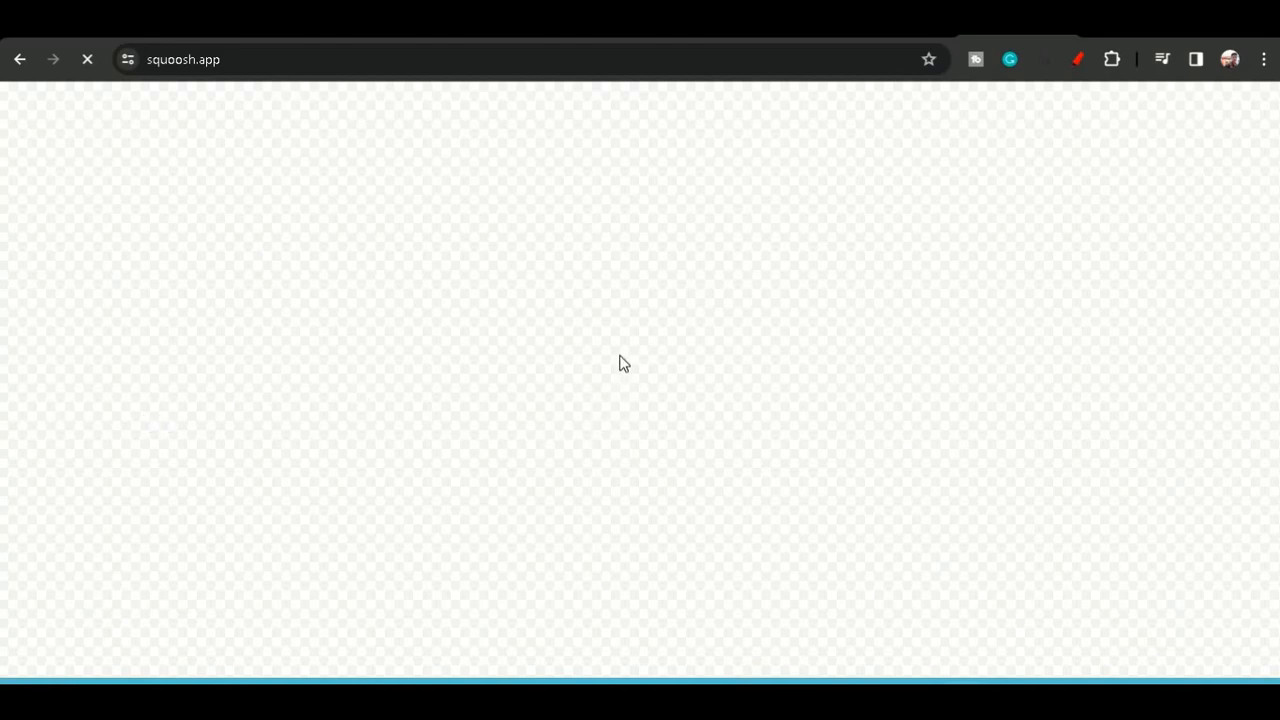
- Open the 10TH certificate image from the DPK folder in Squoosh
{"action": "scroll", "coordinate": [645, 330], "scroll_direction": "down", "scroll_amount": 1}
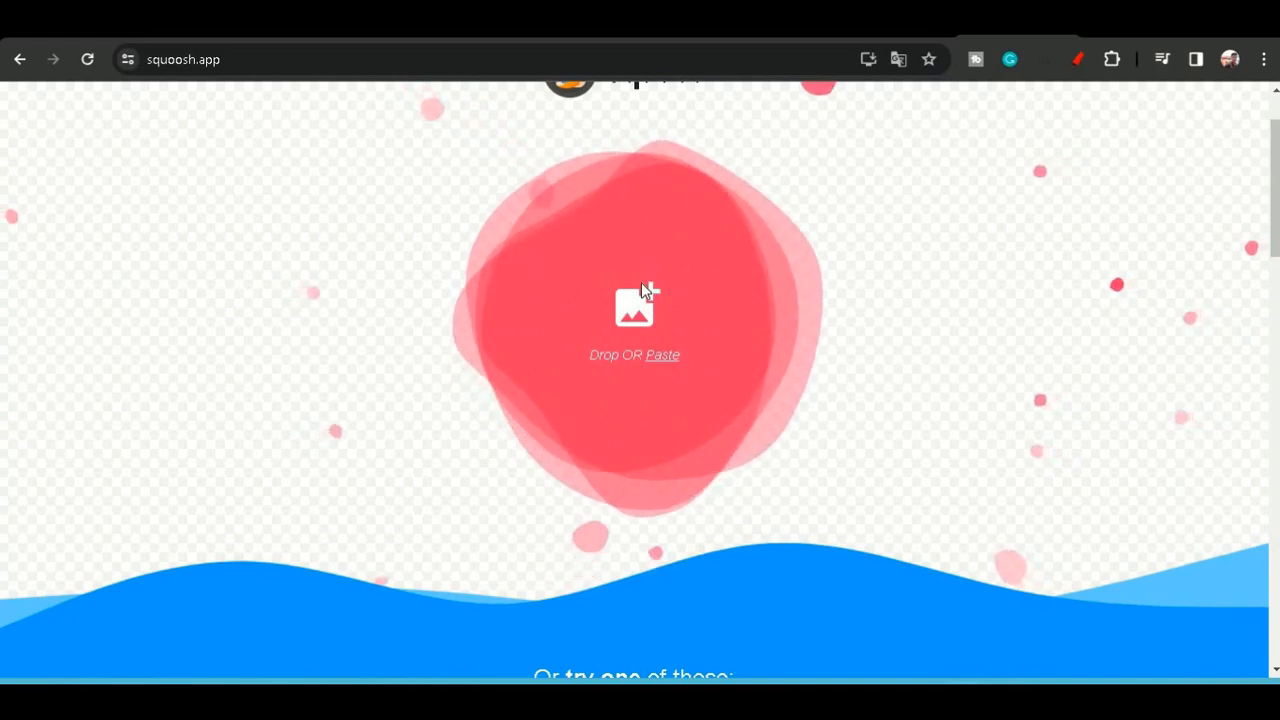
{"action": "left_click", "coordinate": [644, 284]}
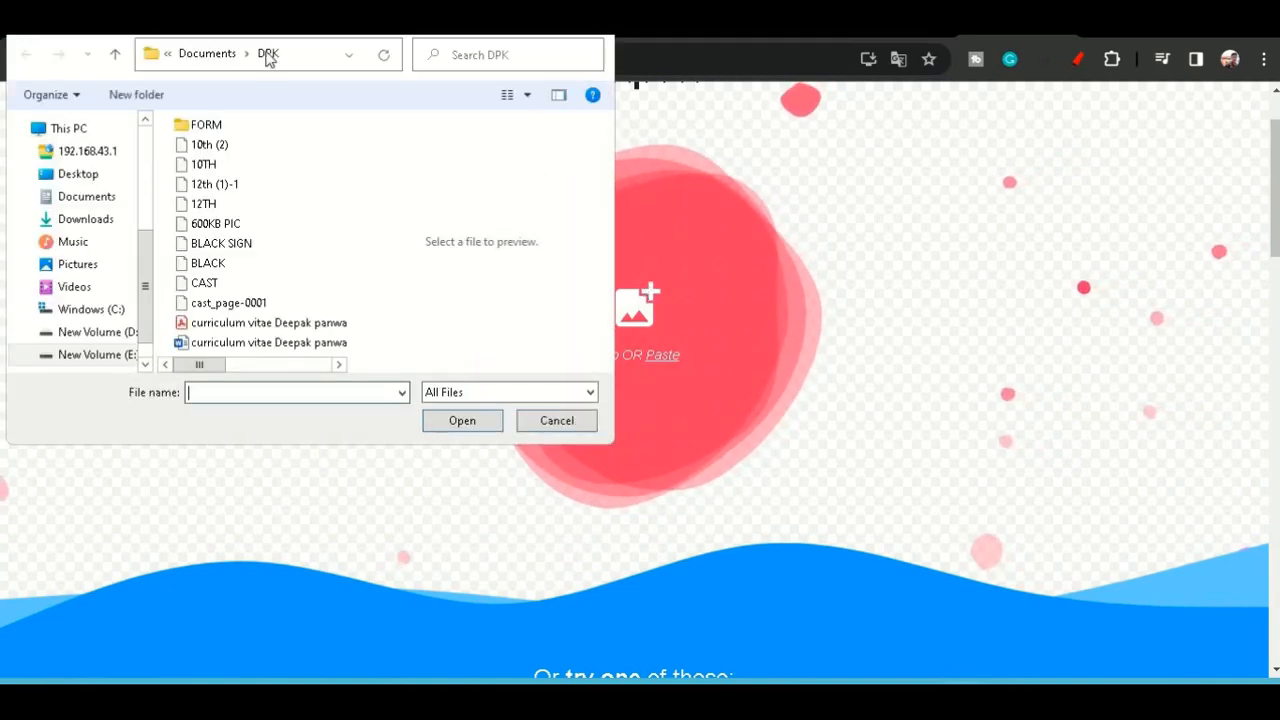
{"action": "double_click", "coordinate": [204, 164]}
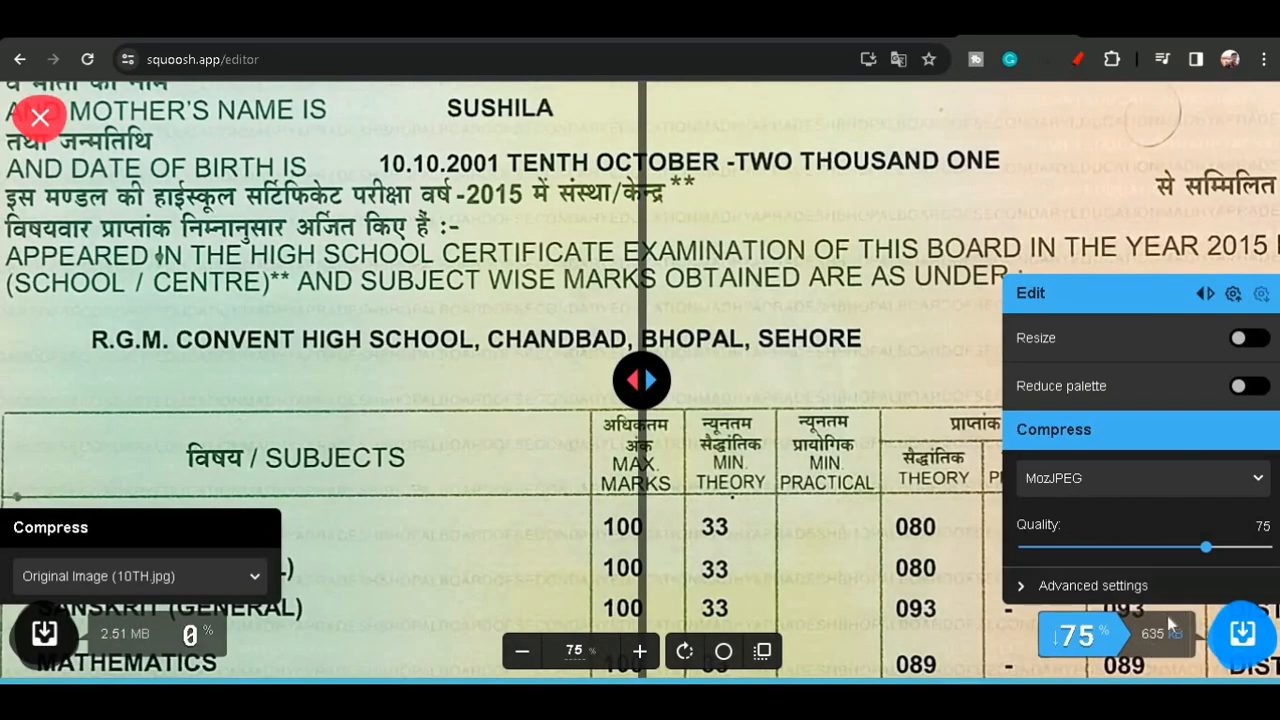
- Lower the MozJPEG compression quality to 12 and download the compressed image
{"action": "left_click", "coordinate": [1129, 547]}
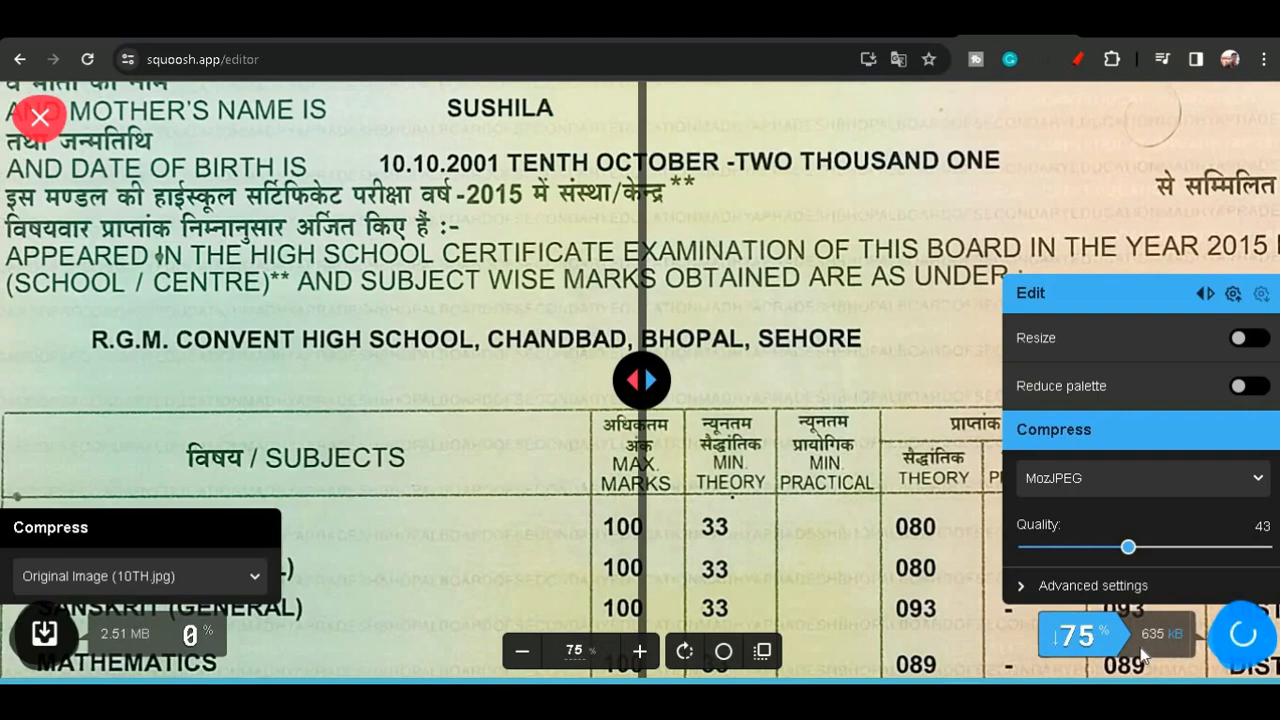
{"action": "left_click_drag", "start_coordinate": [1128, 547], "coordinate": [1053, 548]}
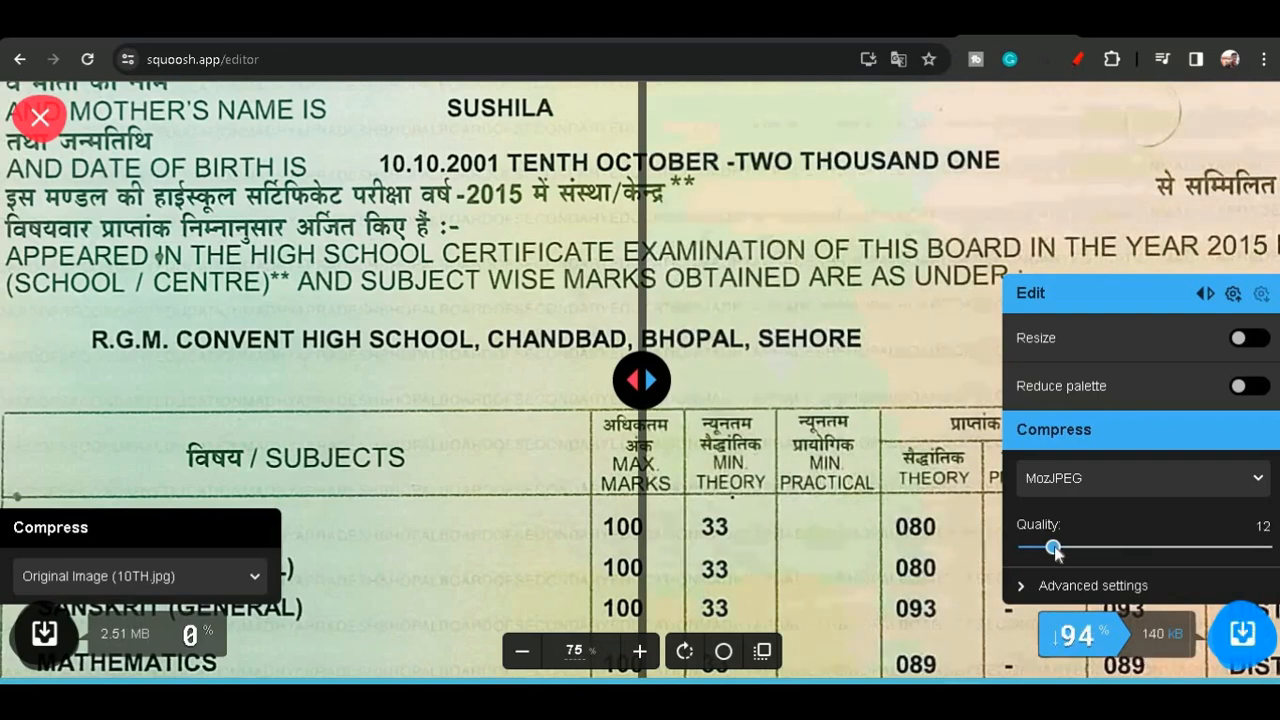
{"action": "left_click", "coordinate": [1242, 625]}
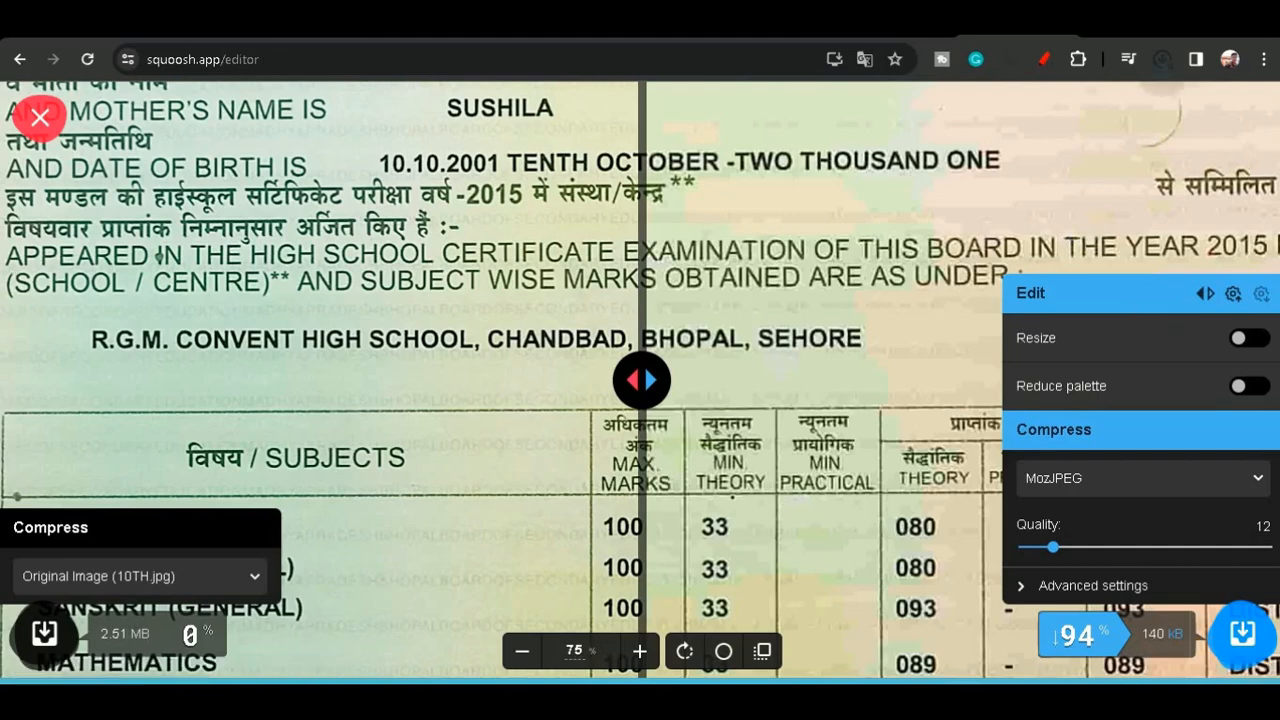
- Back on the application form, upload 10TH (2) from Downloads as the 10th / Matriculation certificate and save it
{"action": "left_click", "coordinate": [671, 24]}
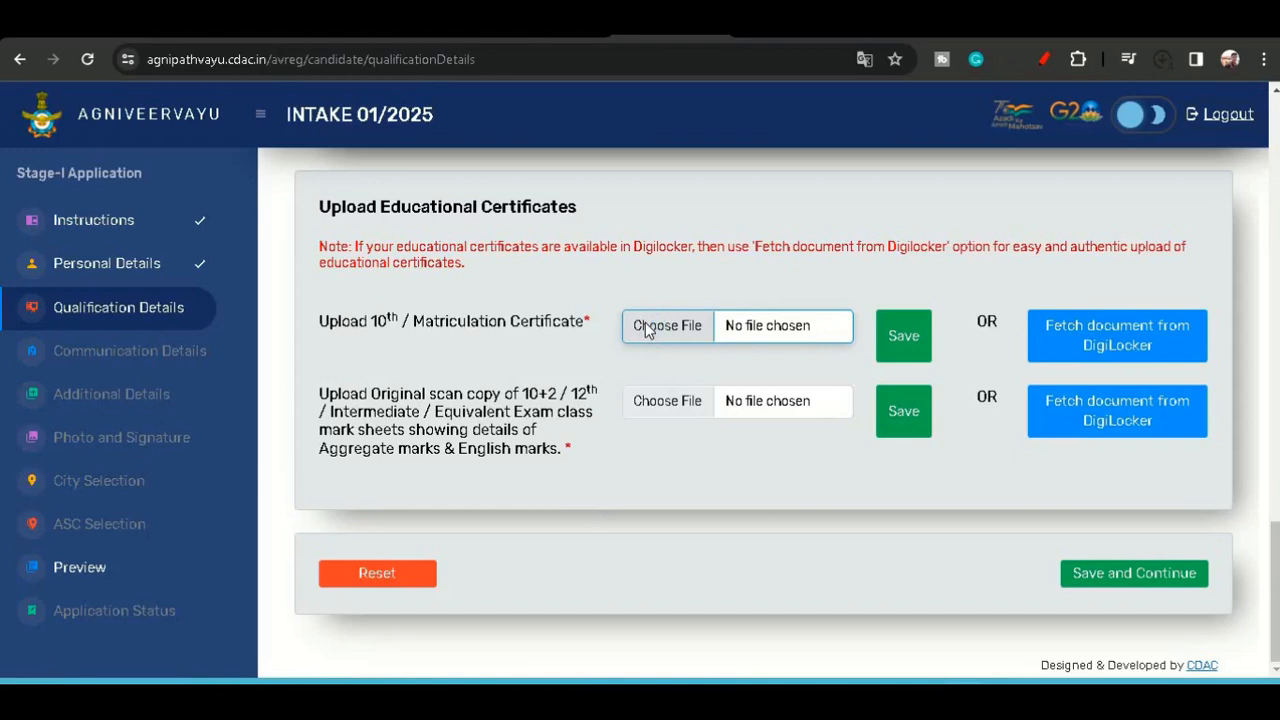
{"action": "left_click", "coordinate": [646, 331]}
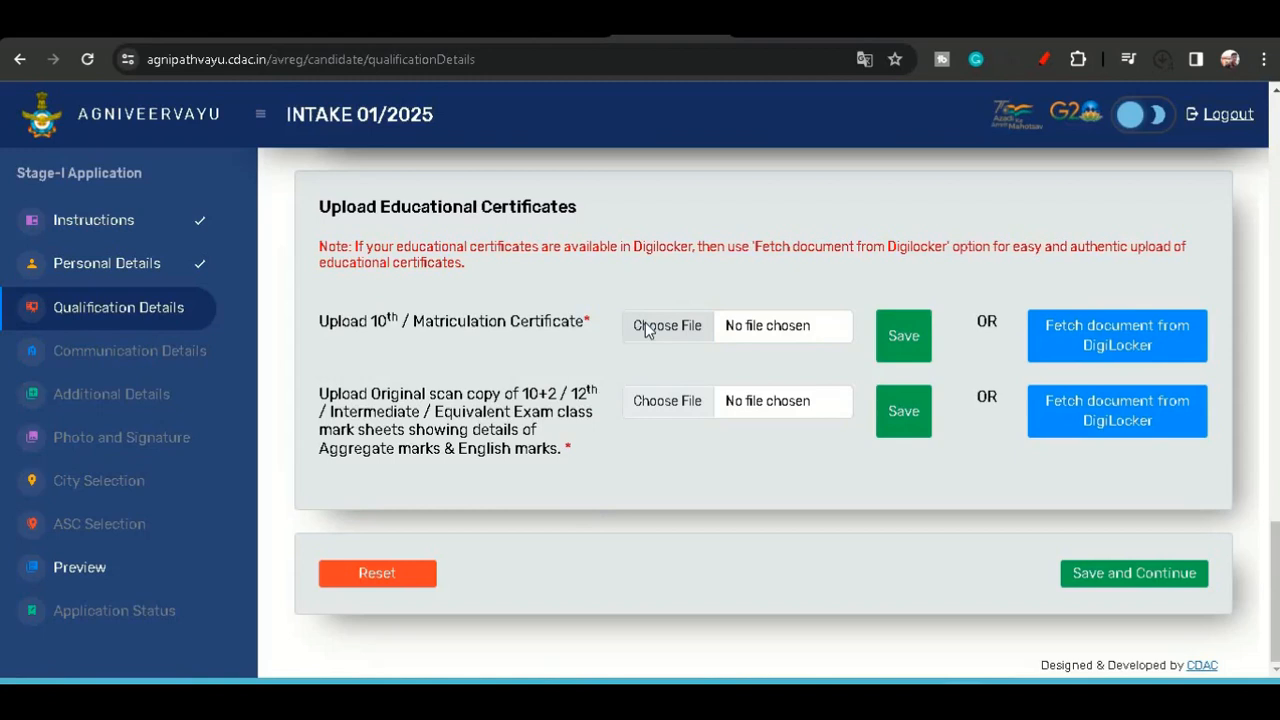
{"action": "left_click", "coordinate": [648, 328]}
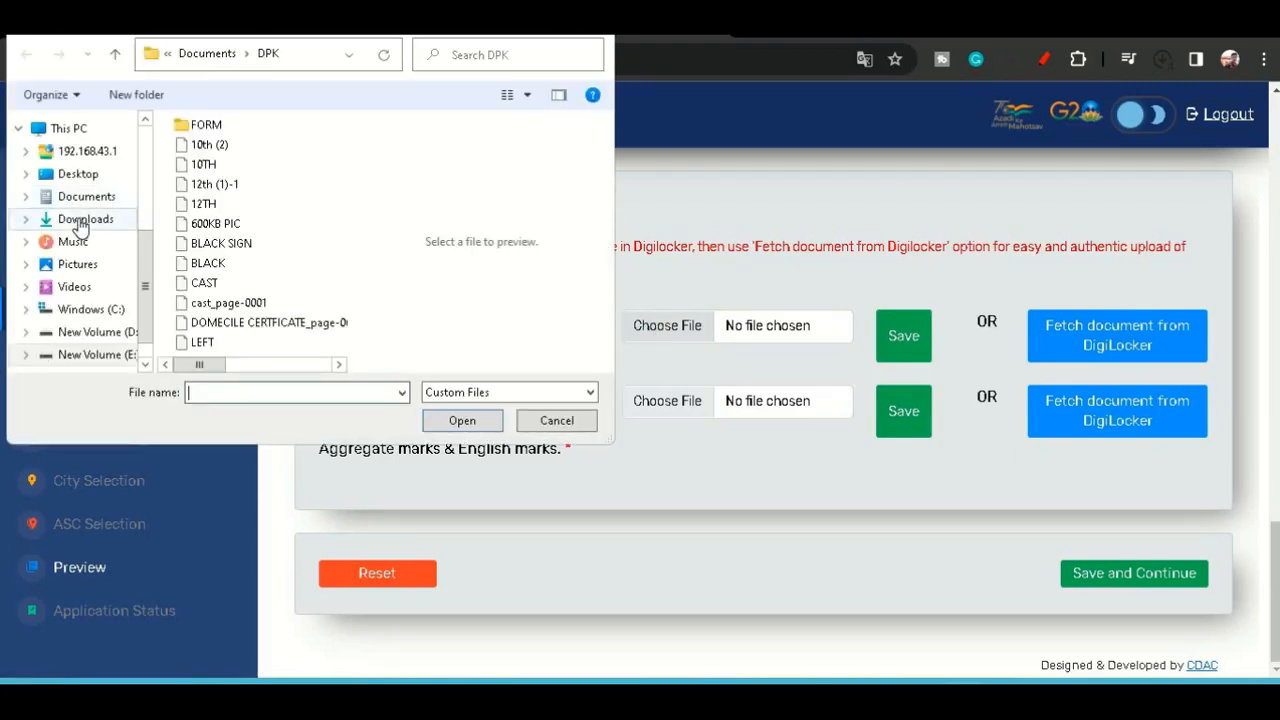
{"action": "left_click", "coordinate": [80, 222]}
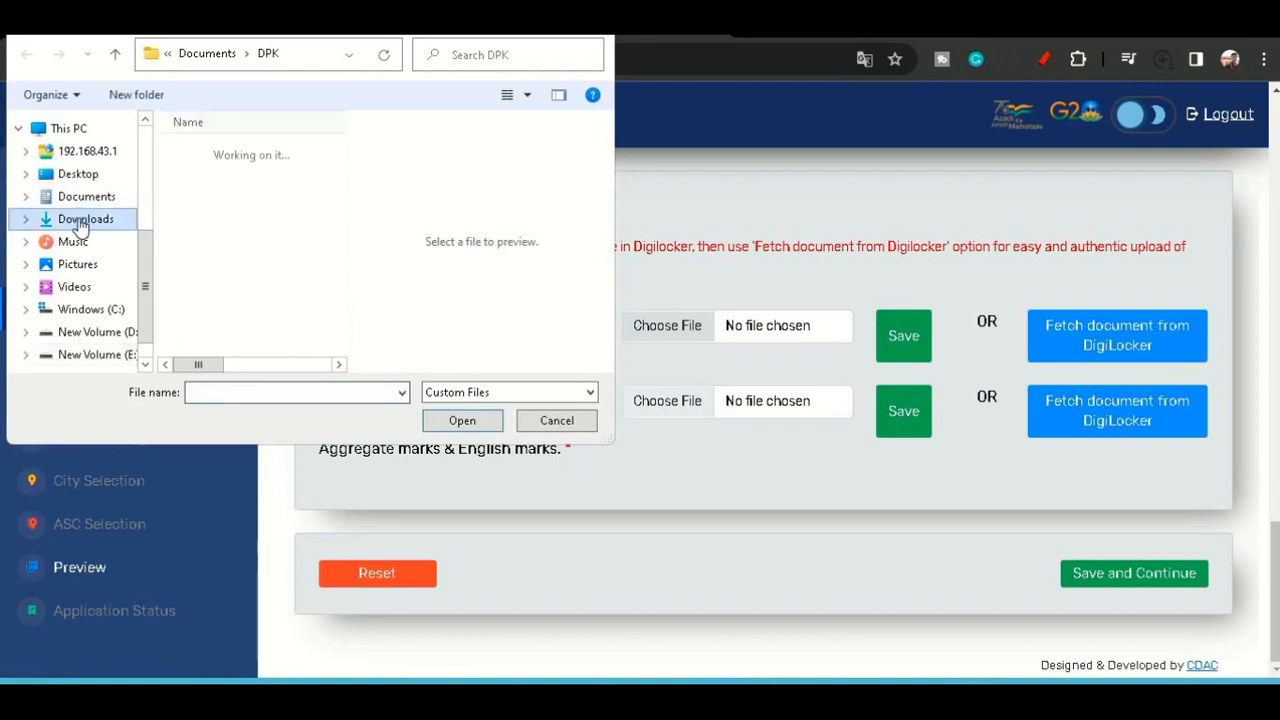
{"action": "left_click", "coordinate": [208, 182]}
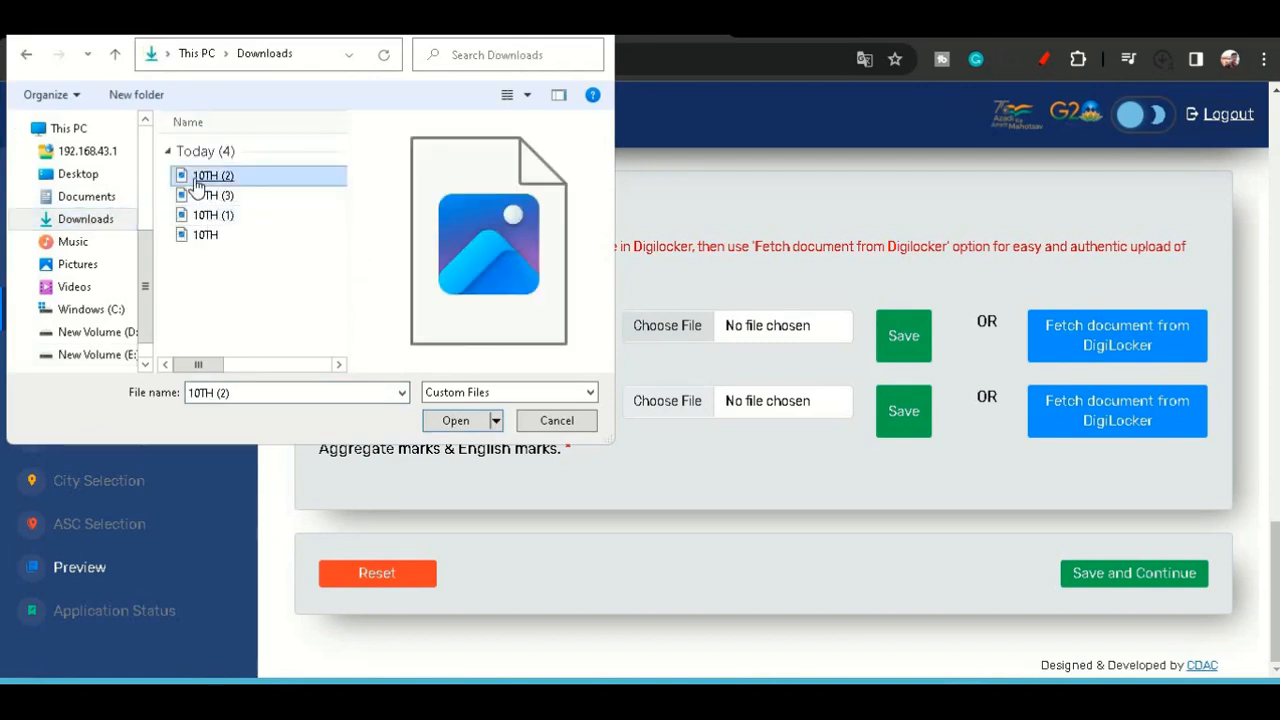
{"action": "left_click", "coordinate": [197, 181]}
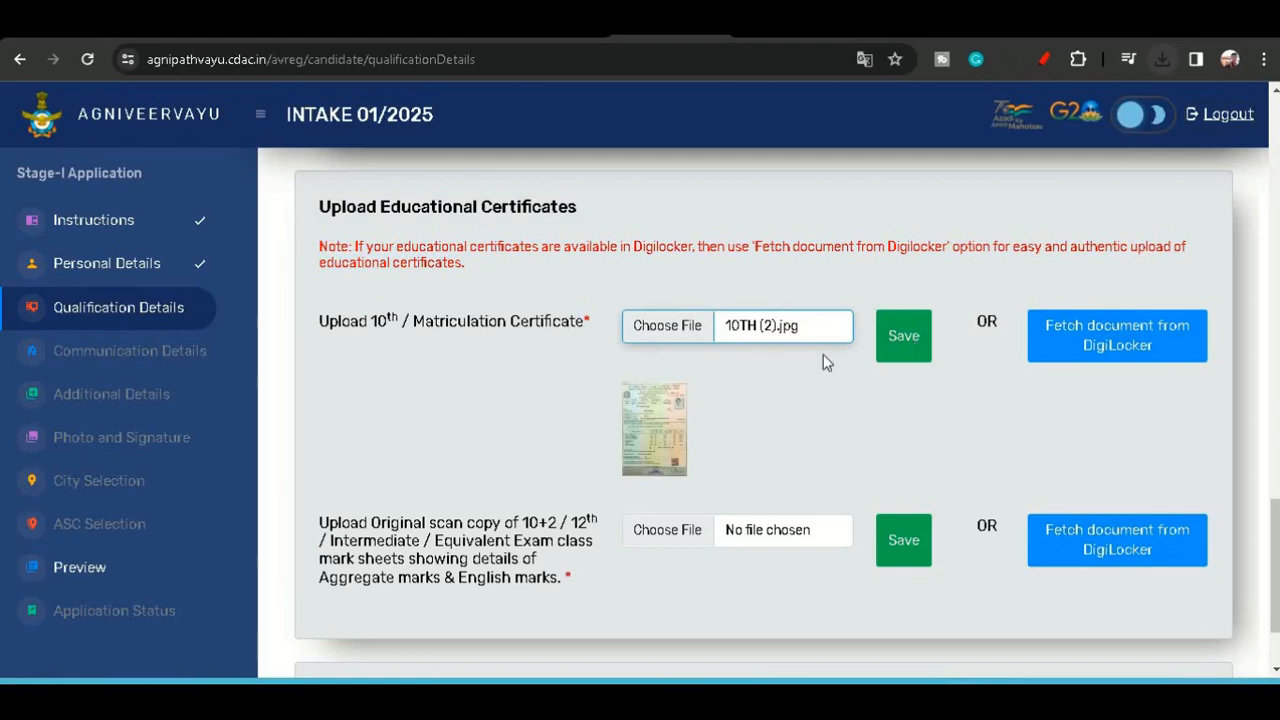
{"action": "left_click", "coordinate": [899, 343]}
{"action": "scroll", "coordinate": [901, 353], "scroll_direction": "down", "scroll_amount": 1}
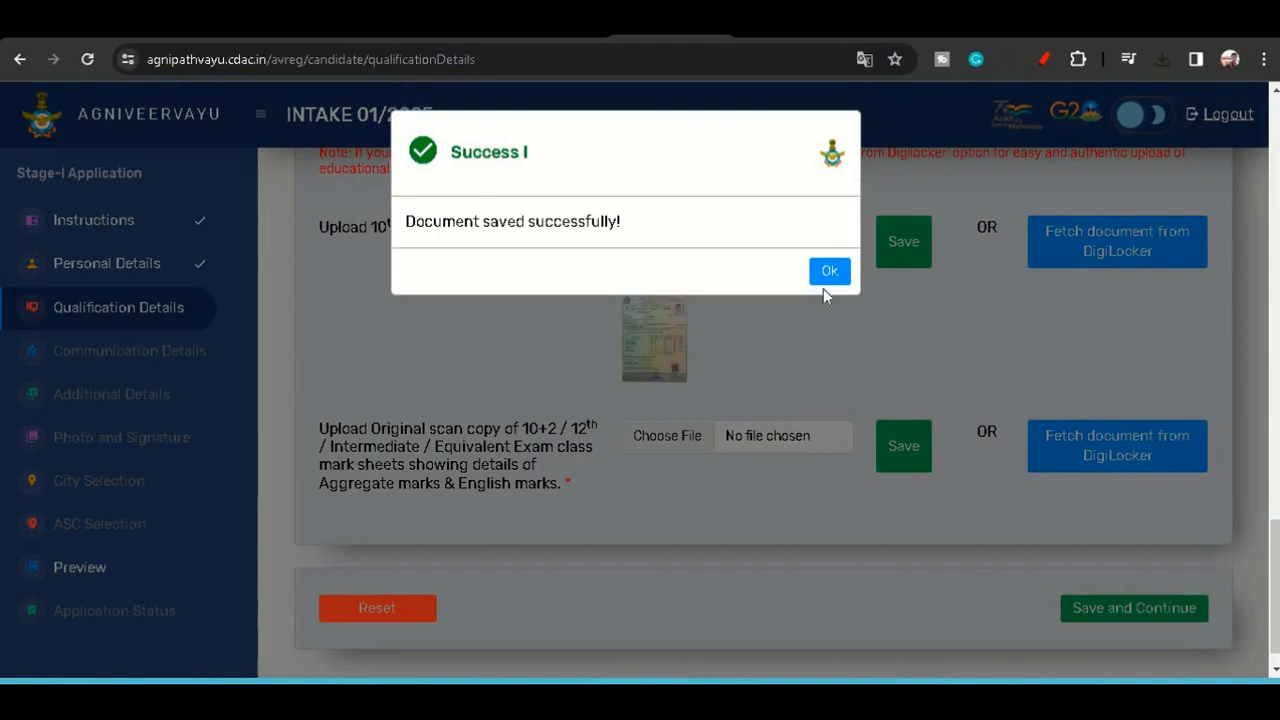
{"action": "left_click", "coordinate": [831, 278]}
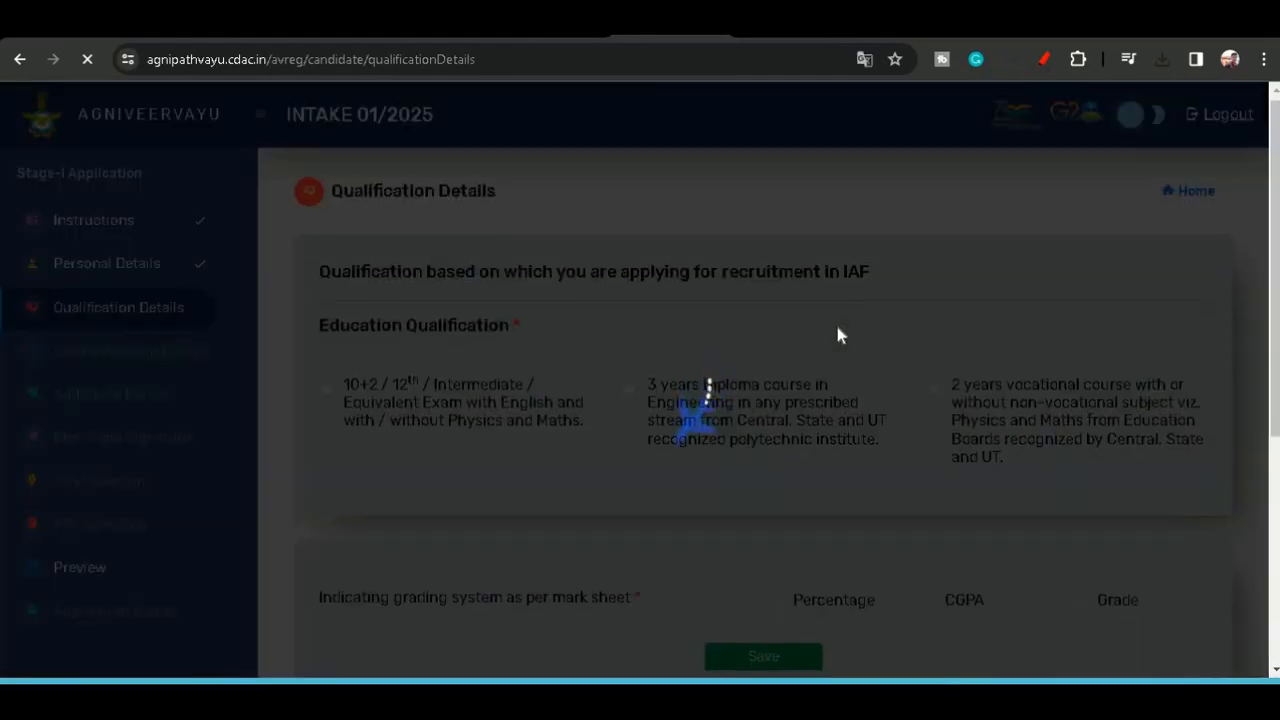
- Save the 10+2 / 12th mark sheet upload using the file 10TH (1).jpg
{"action": "scroll", "coordinate": [837, 327], "scroll_direction": "down", "scroll_amount": 2}
{"action": "scroll", "coordinate": [838, 335], "scroll_direction": "down", "scroll_amount": 1}
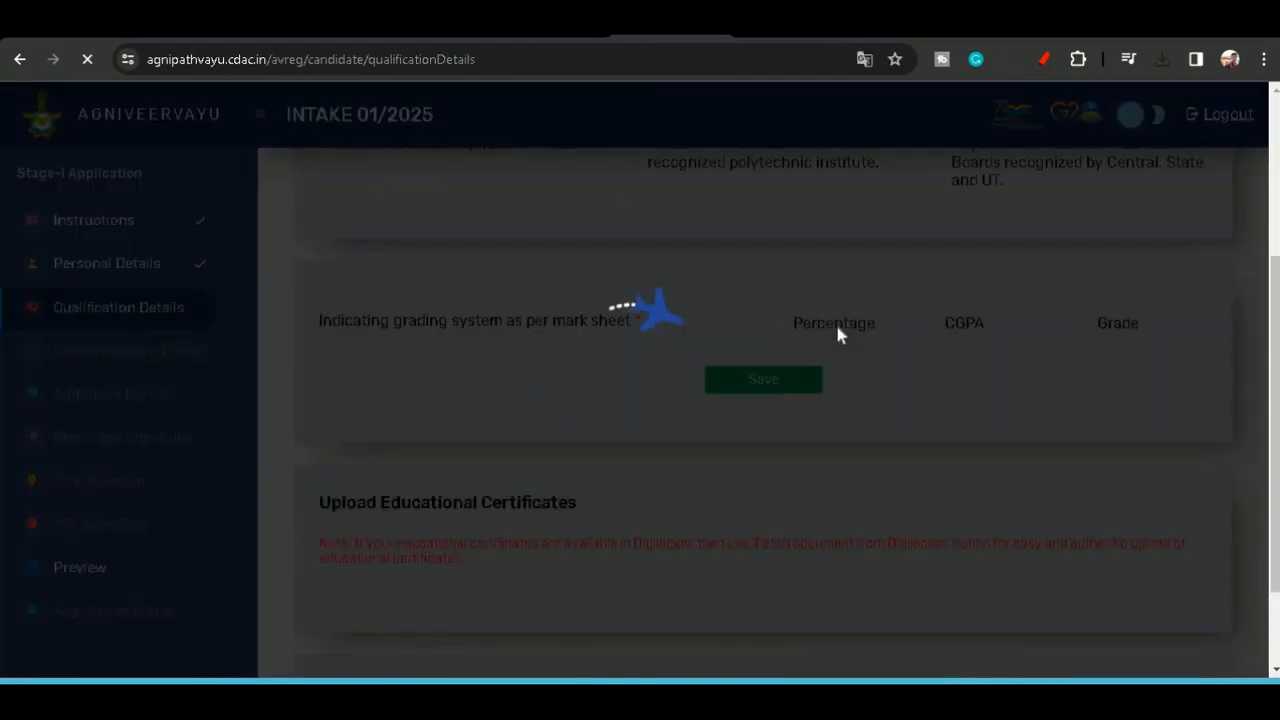
{"action": "scroll", "coordinate": [813, 492], "scroll_direction": "down", "scroll_amount": 4}
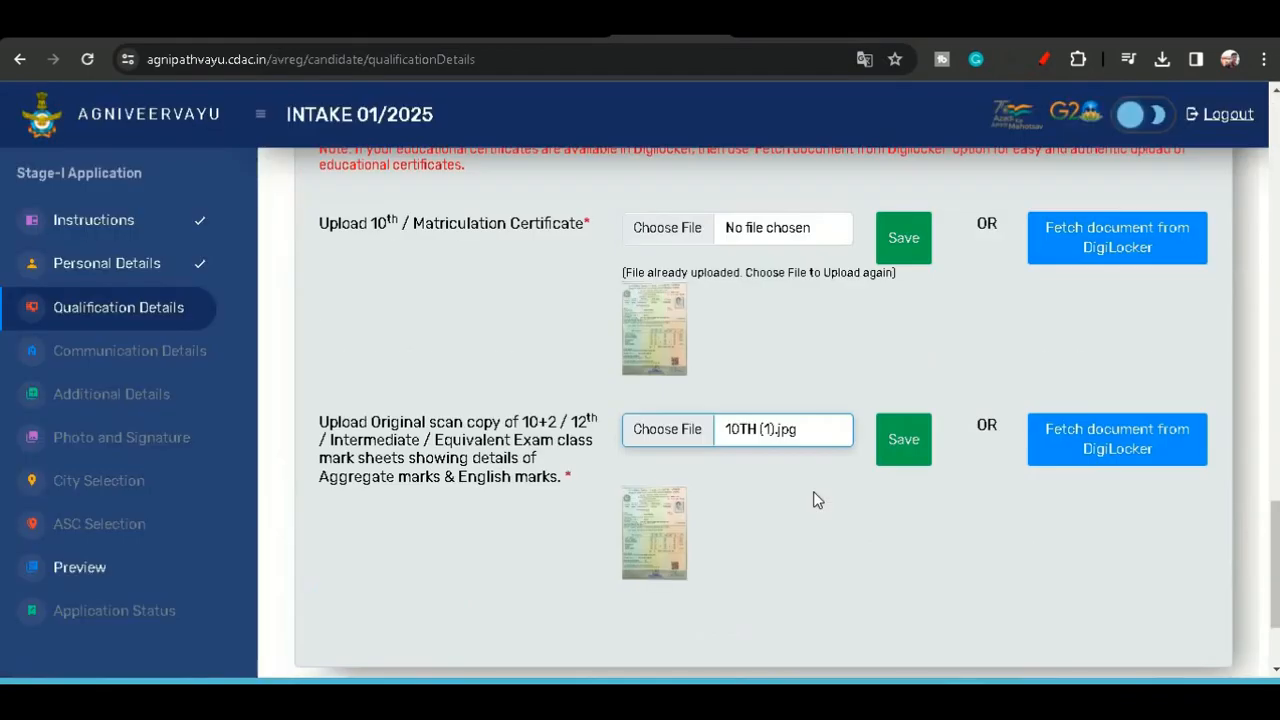
{"action": "left_click", "coordinate": [917, 450]}
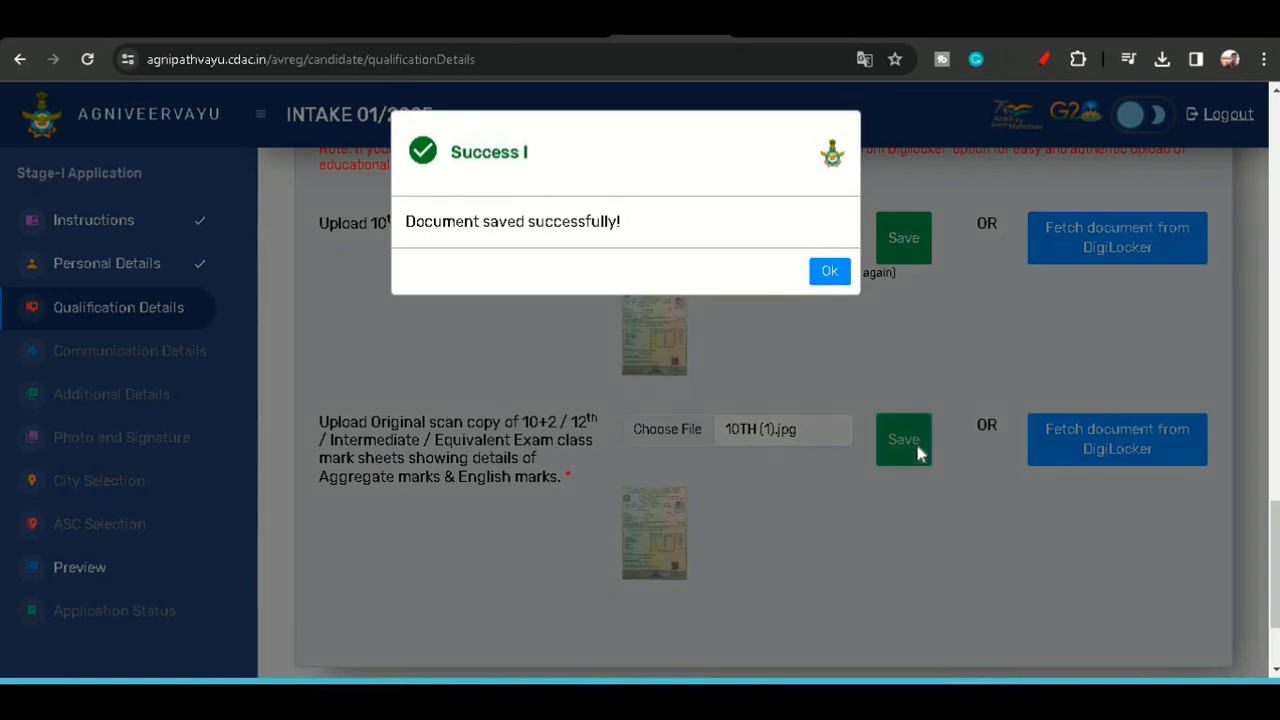
{"action": "left_click", "coordinate": [829, 276]}
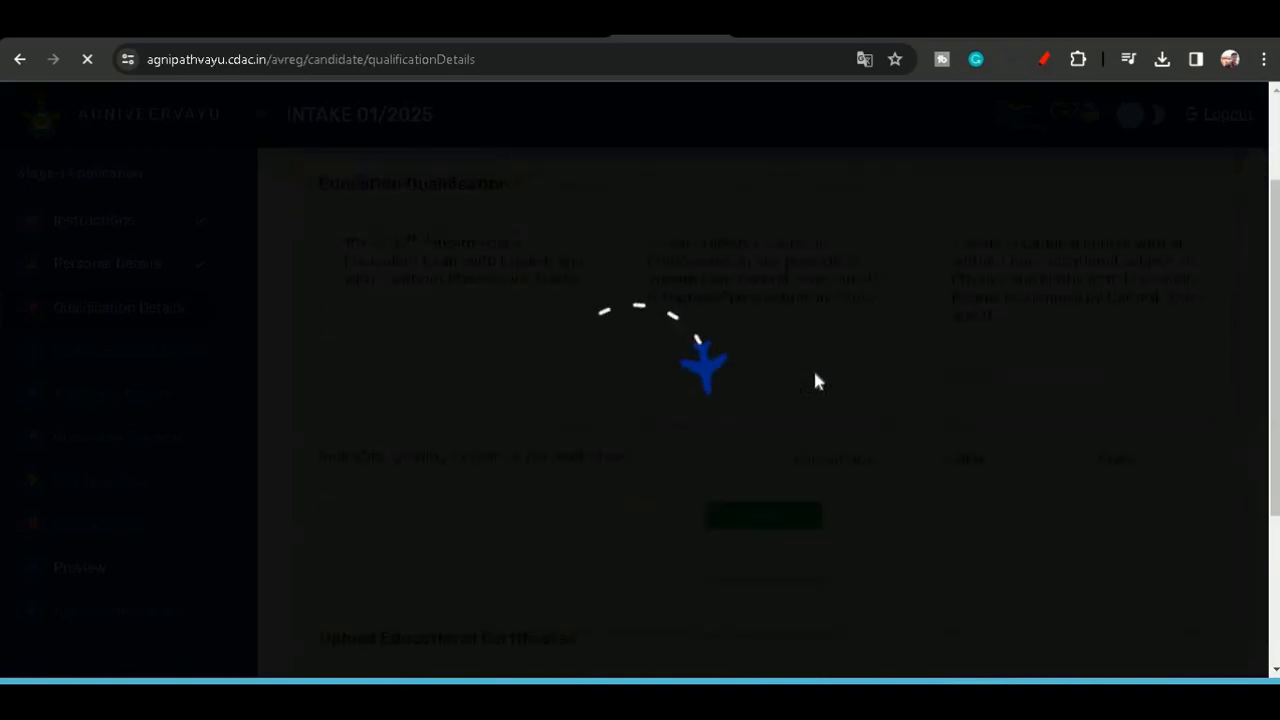
- Save and continue the qualification details section
{"action": "scroll", "coordinate": [815, 381], "scroll_direction": "down", "scroll_amount": 1}
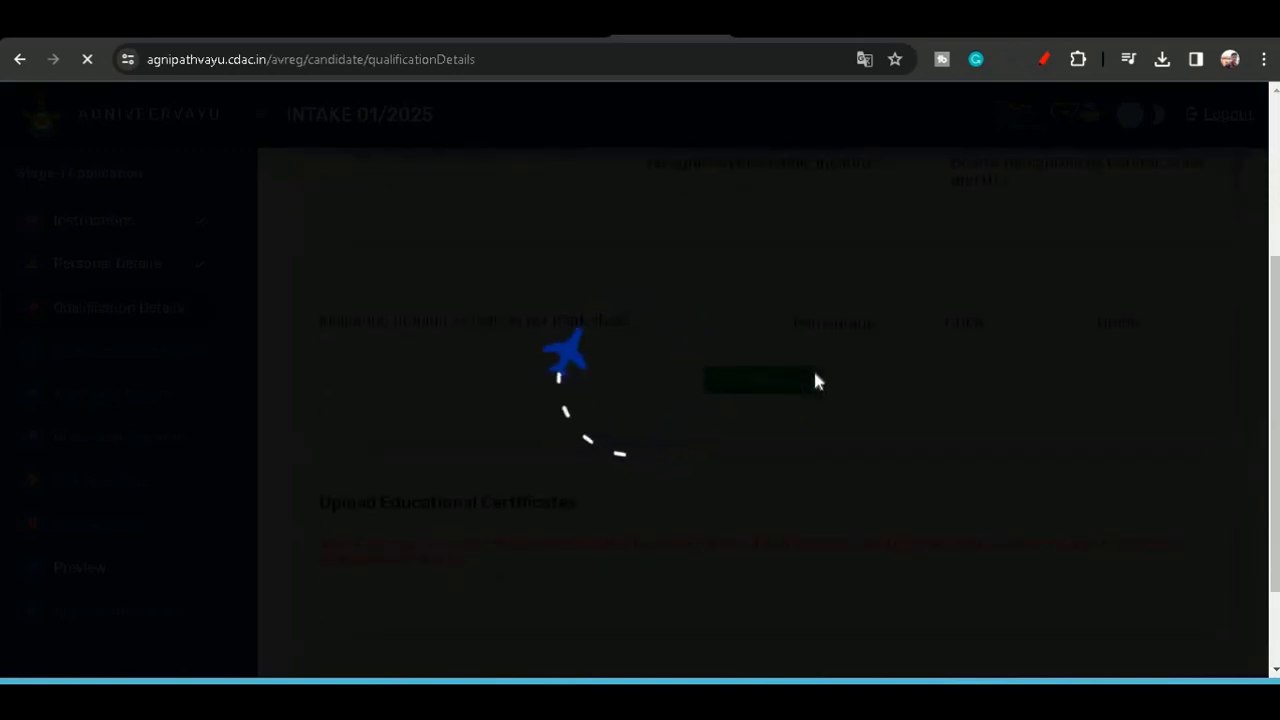
{"action": "scroll", "coordinate": [814, 378], "scroll_direction": "down", "scroll_amount": 6}
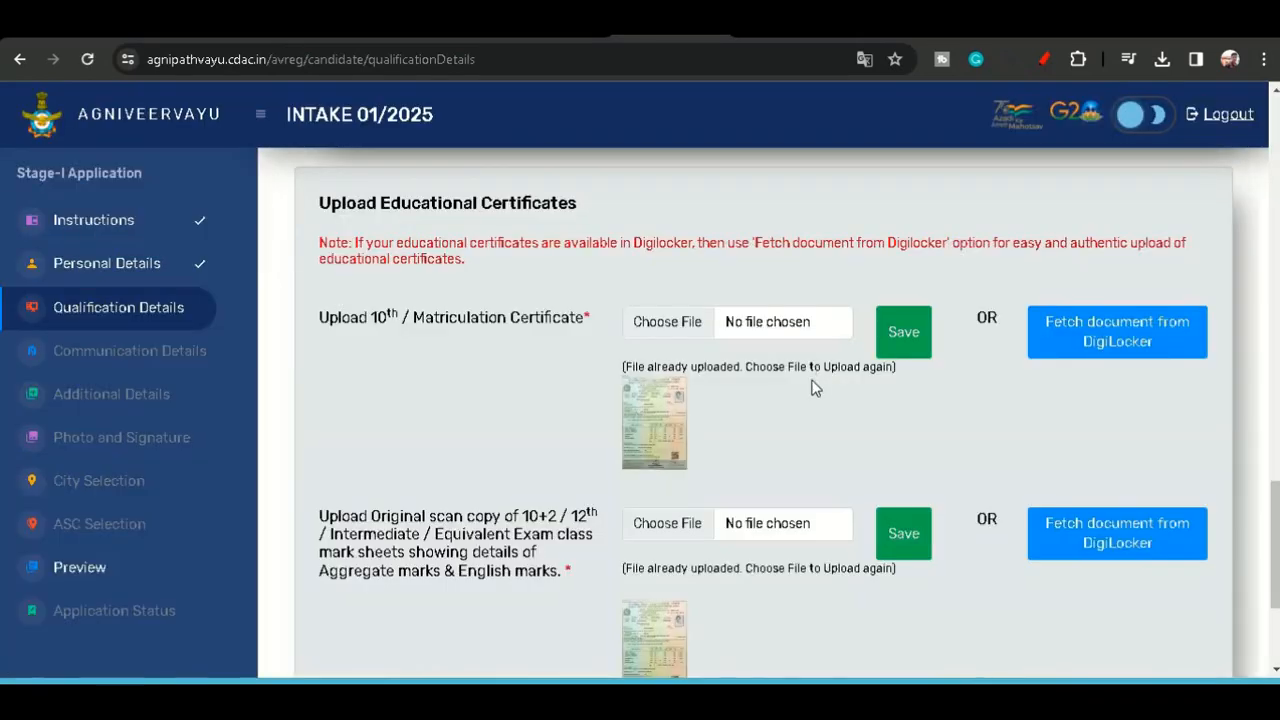
{"action": "scroll", "coordinate": [812, 395], "scroll_direction": "down", "scroll_amount": 2}
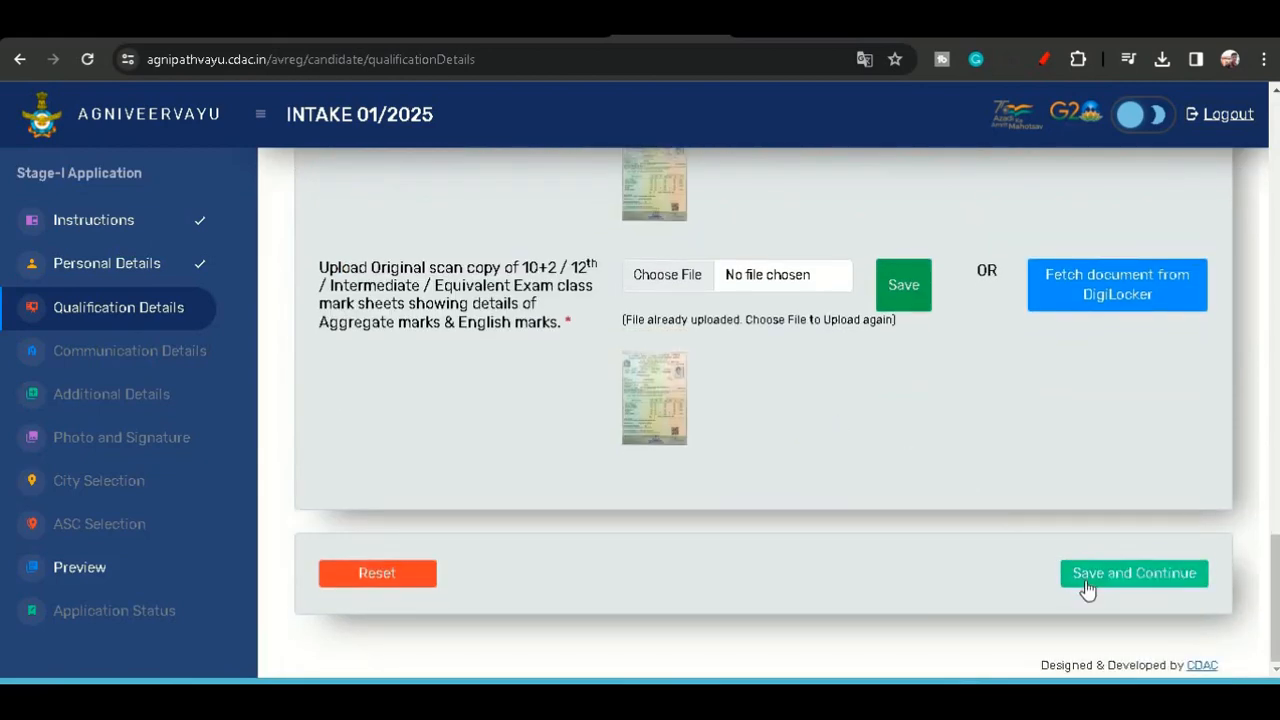
{"action": "left_click", "coordinate": [1084, 586]}
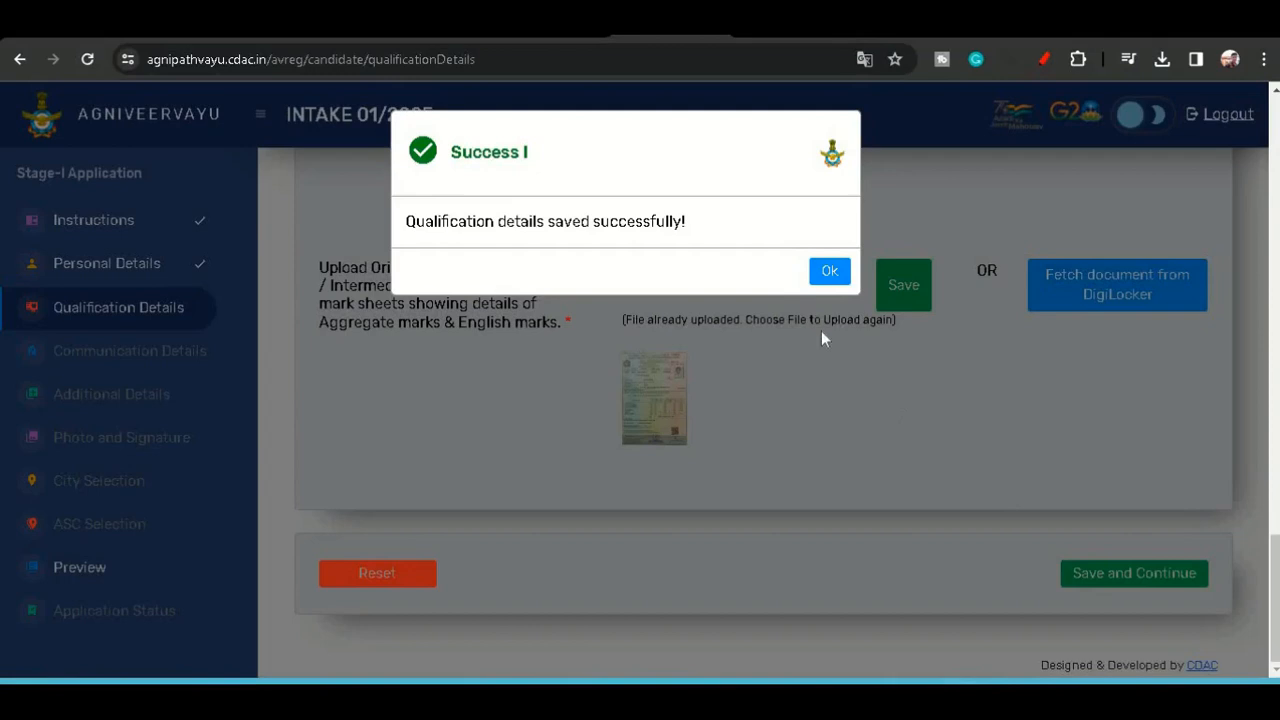
- Review the communication details form's permanent address, Aadhaar and communication address sections
{"action": "left_click", "coordinate": [825, 278]}
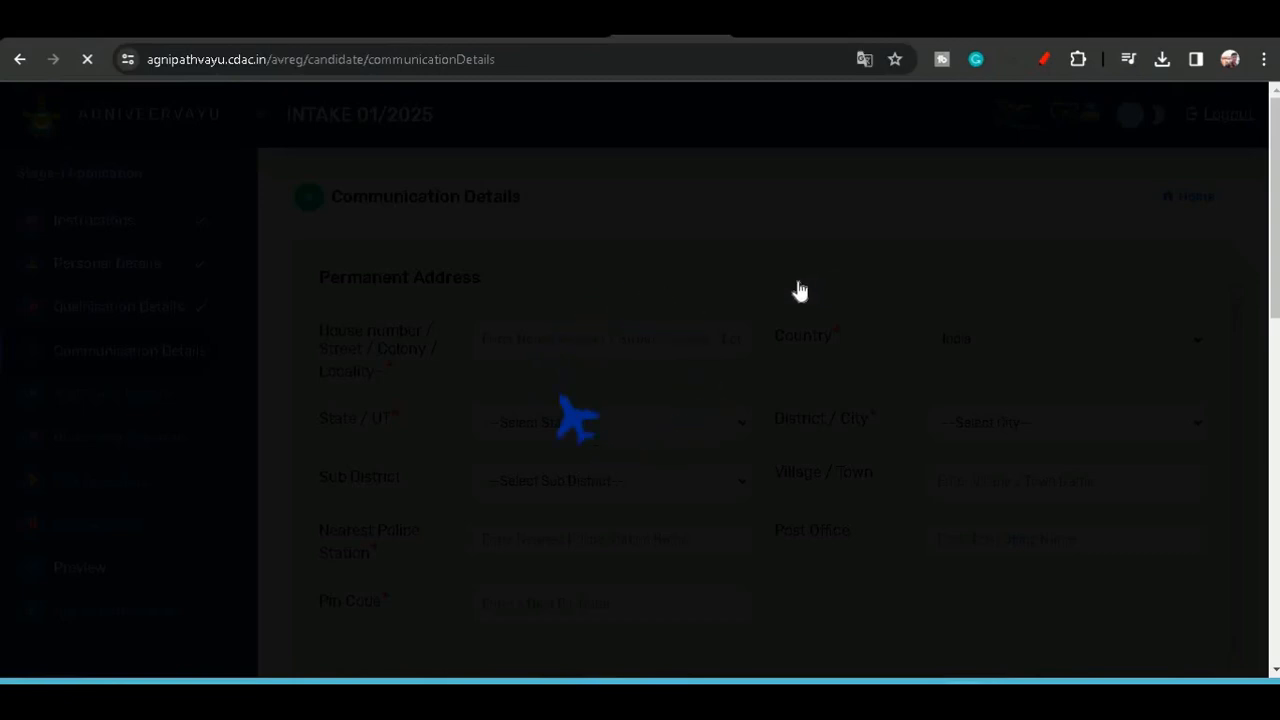
{"action": "scroll", "coordinate": [591, 314], "scroll_direction": "down", "scroll_amount": 1}
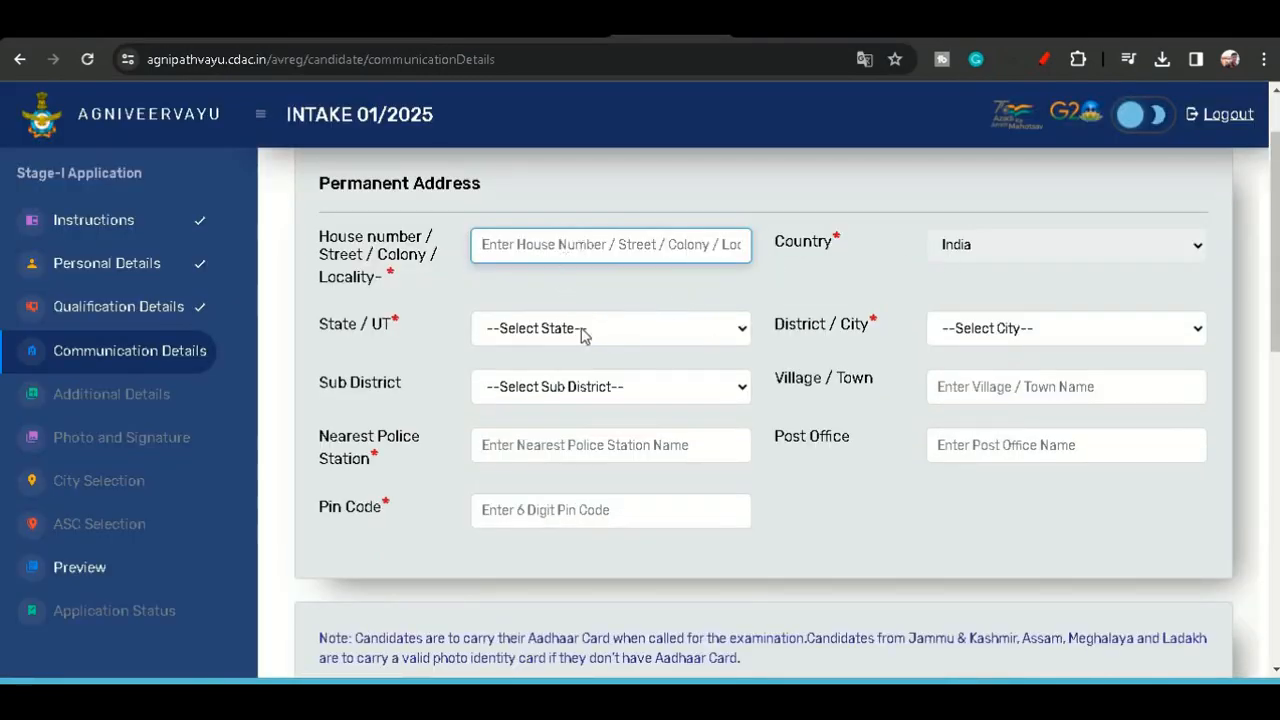
{"action": "left_click", "coordinate": [519, 250]}
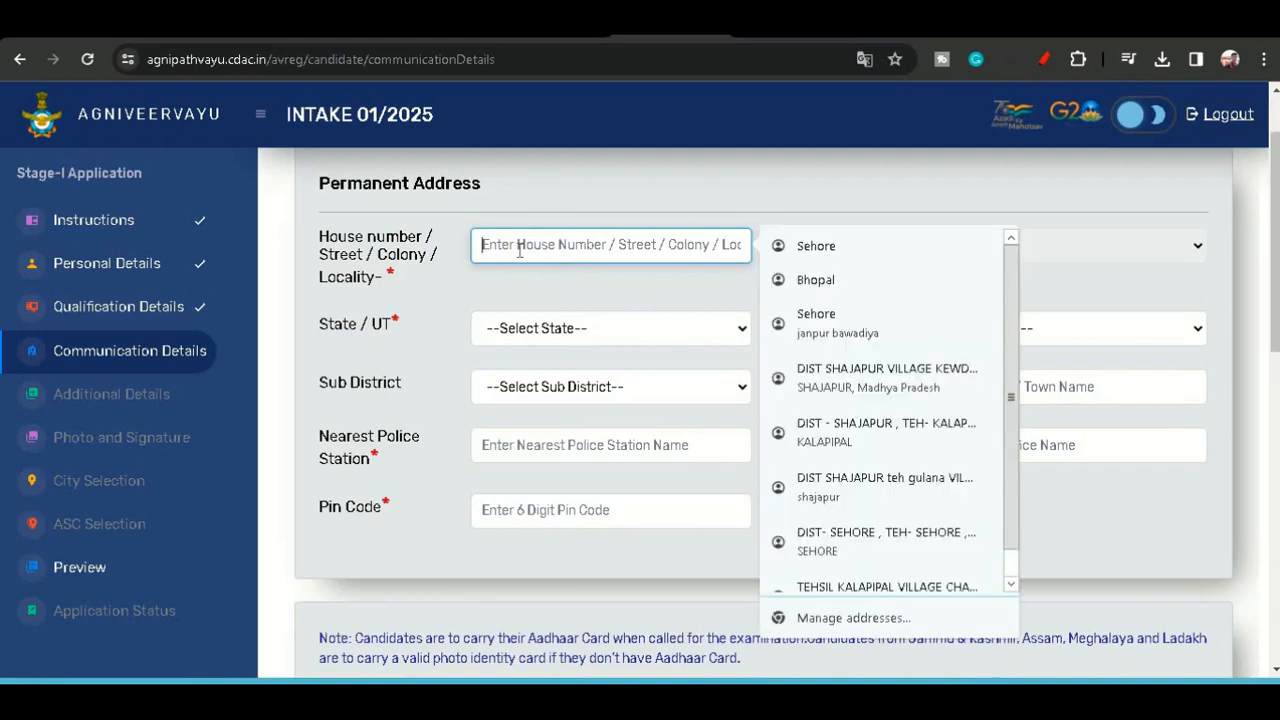
{"action": "left_click", "coordinate": [606, 270]}
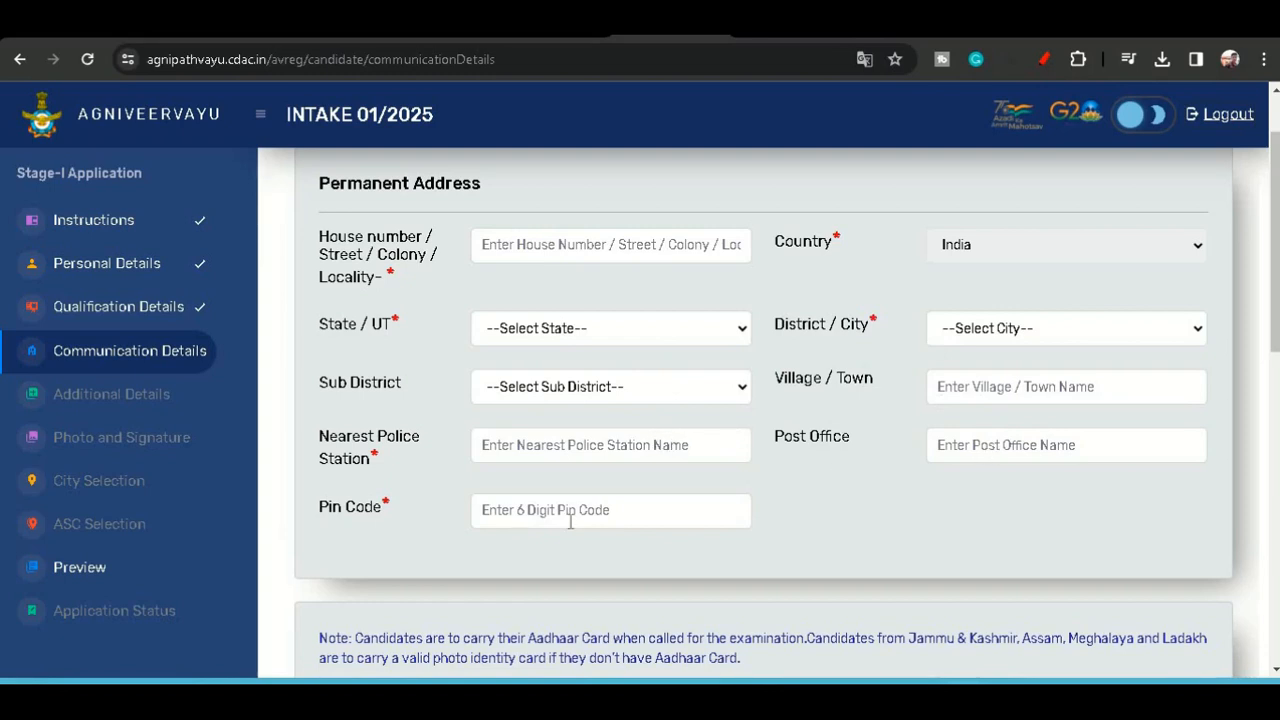
{"action": "scroll", "coordinate": [570, 521], "scroll_direction": "down", "scroll_amount": 3}
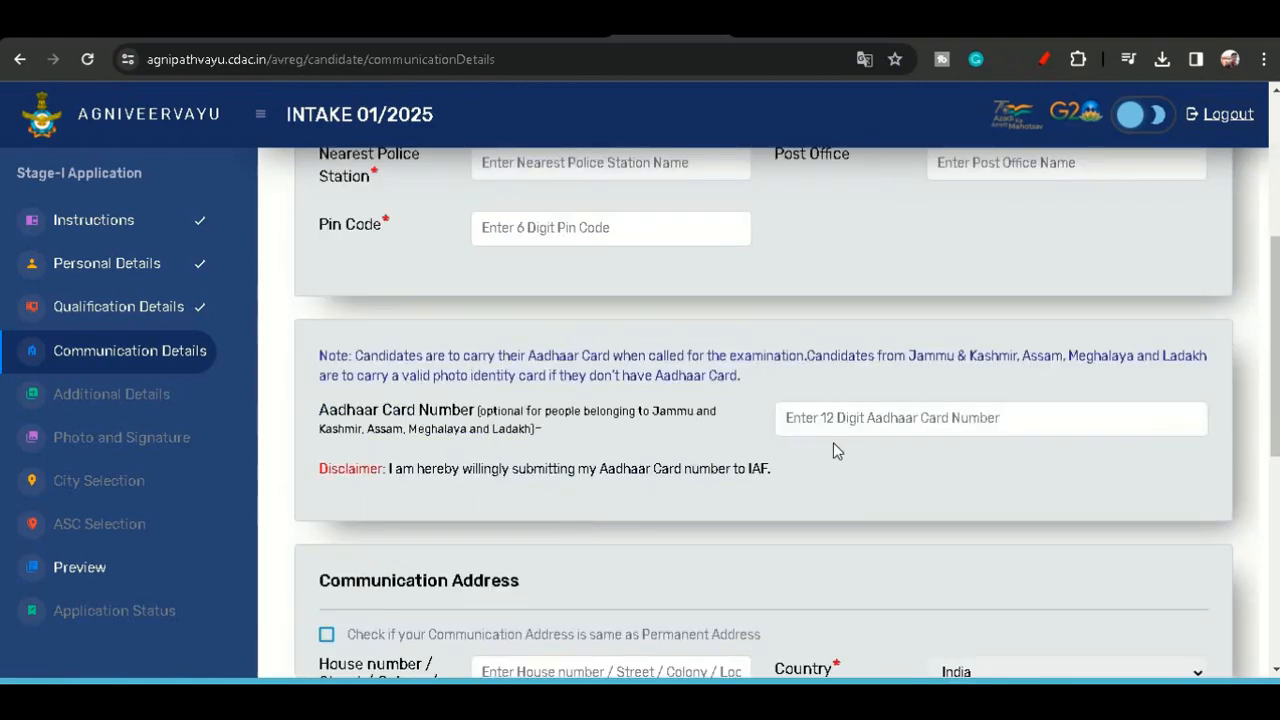
{"action": "scroll", "coordinate": [836, 417], "scroll_direction": "down", "scroll_amount": 1}
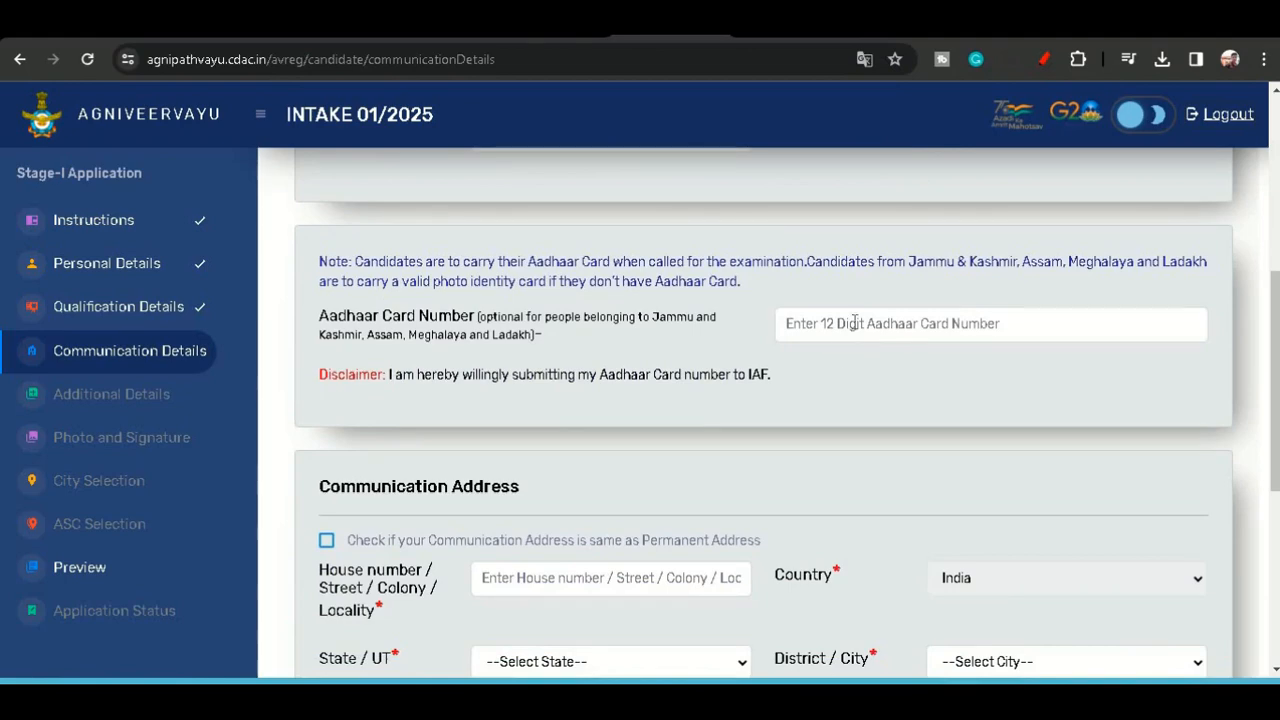
{"action": "scroll", "coordinate": [853, 331], "scroll_direction": "down", "scroll_amount": 2}
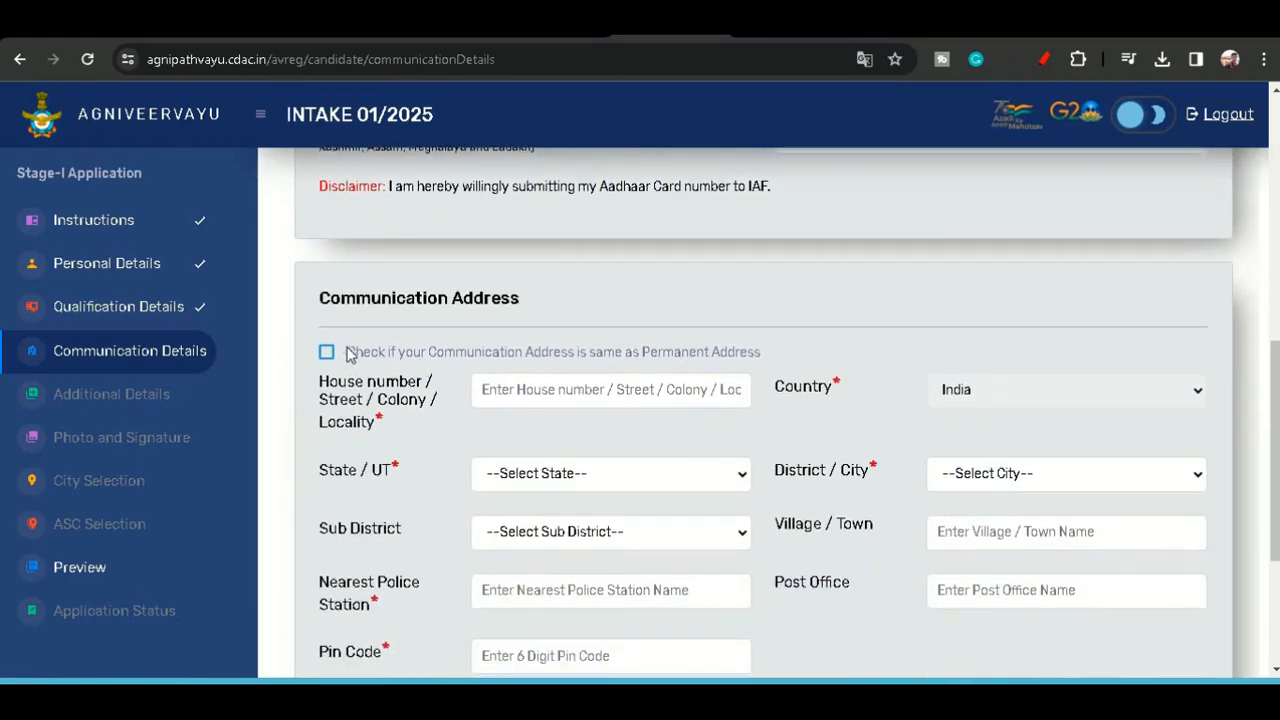
{"action": "scroll", "coordinate": [570, 352], "scroll_direction": "up", "scroll_amount": 5}
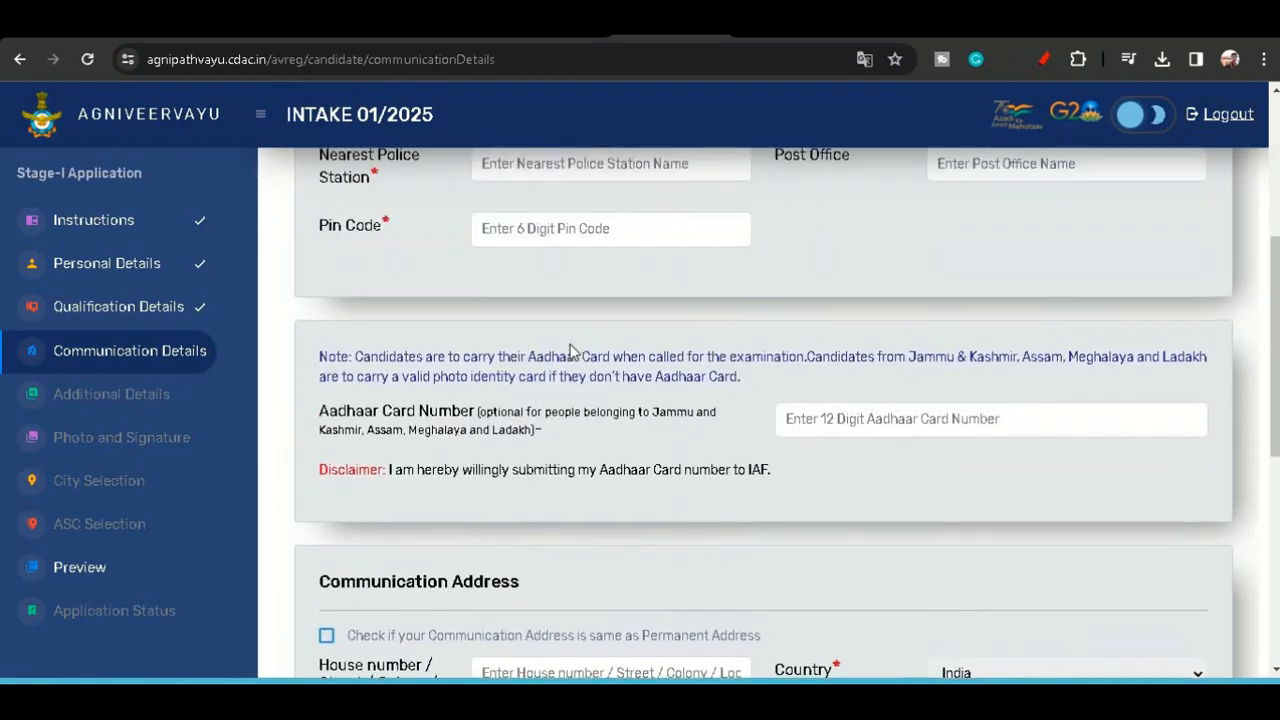
{"action": "scroll", "coordinate": [570, 352], "scroll_direction": "up", "scroll_amount": 2}
{"action": "scroll", "coordinate": [570, 352], "scroll_direction": "down", "scroll_amount": 5}
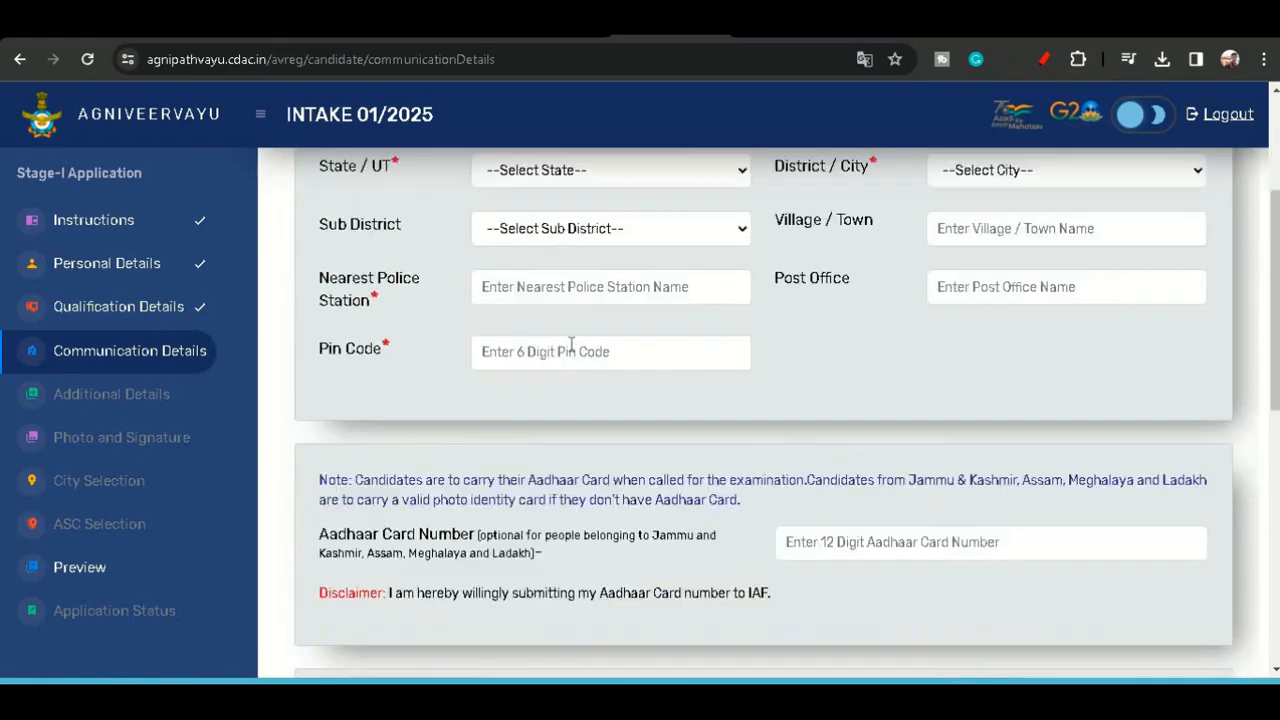
{"action": "scroll", "coordinate": [570, 352], "scroll_direction": "down", "scroll_amount": 1}
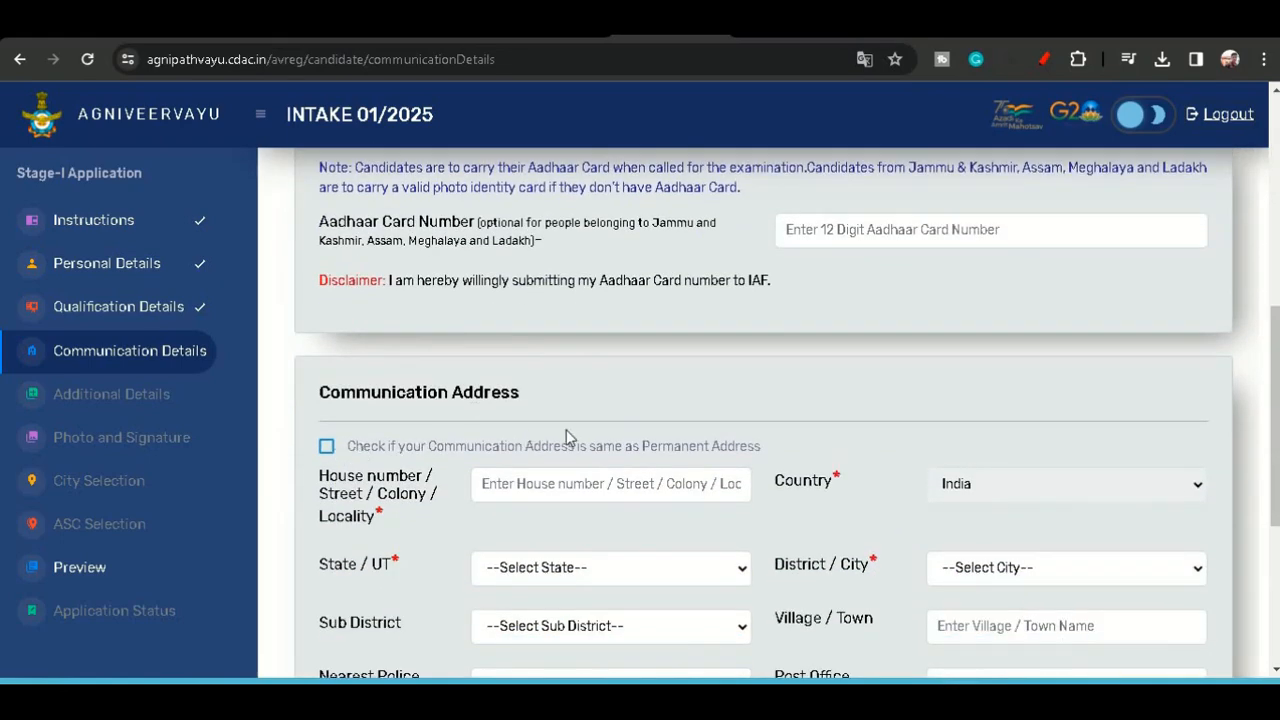
{"action": "scroll", "coordinate": [580, 445], "scroll_direction": "down", "scroll_amount": 3}
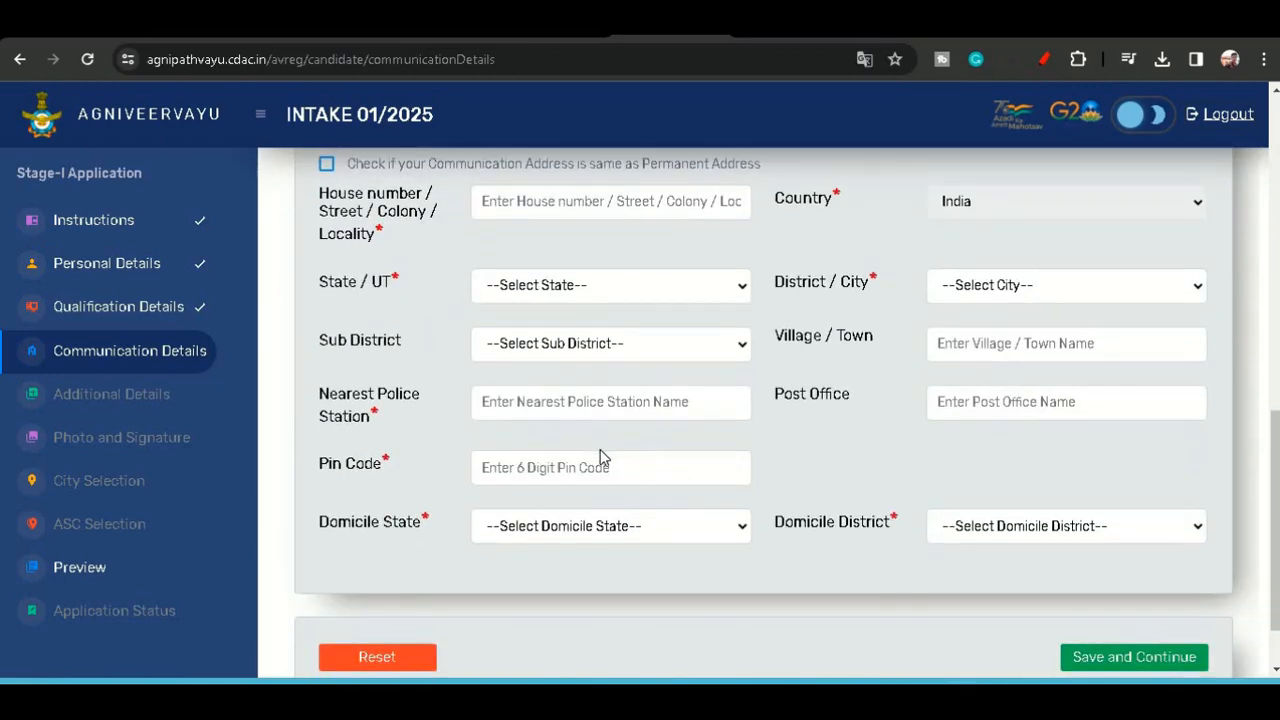
{"action": "scroll", "coordinate": [746, 583], "scroll_direction": "down", "scroll_amount": 1}
{"action": "scroll", "coordinate": [833, 516], "scroll_direction": "up", "scroll_amount": 6}
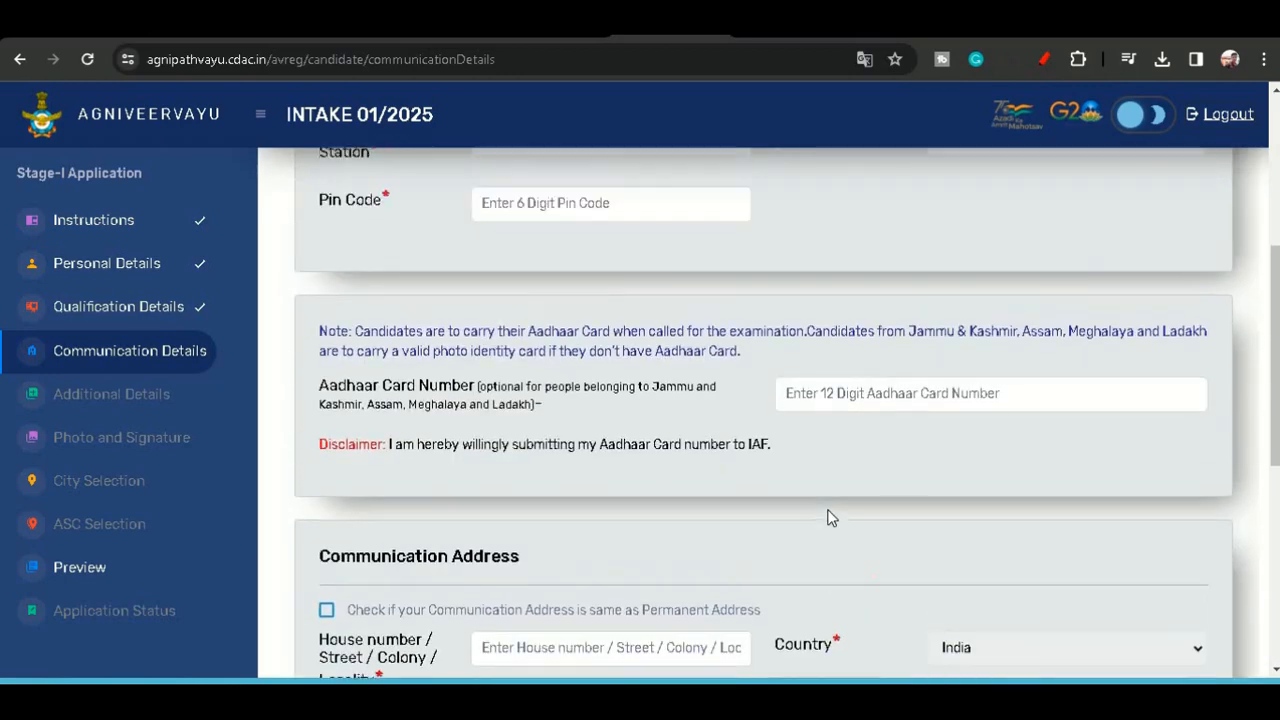
{"action": "scroll", "coordinate": [829, 516], "scroll_direction": "up", "scroll_amount": 4}
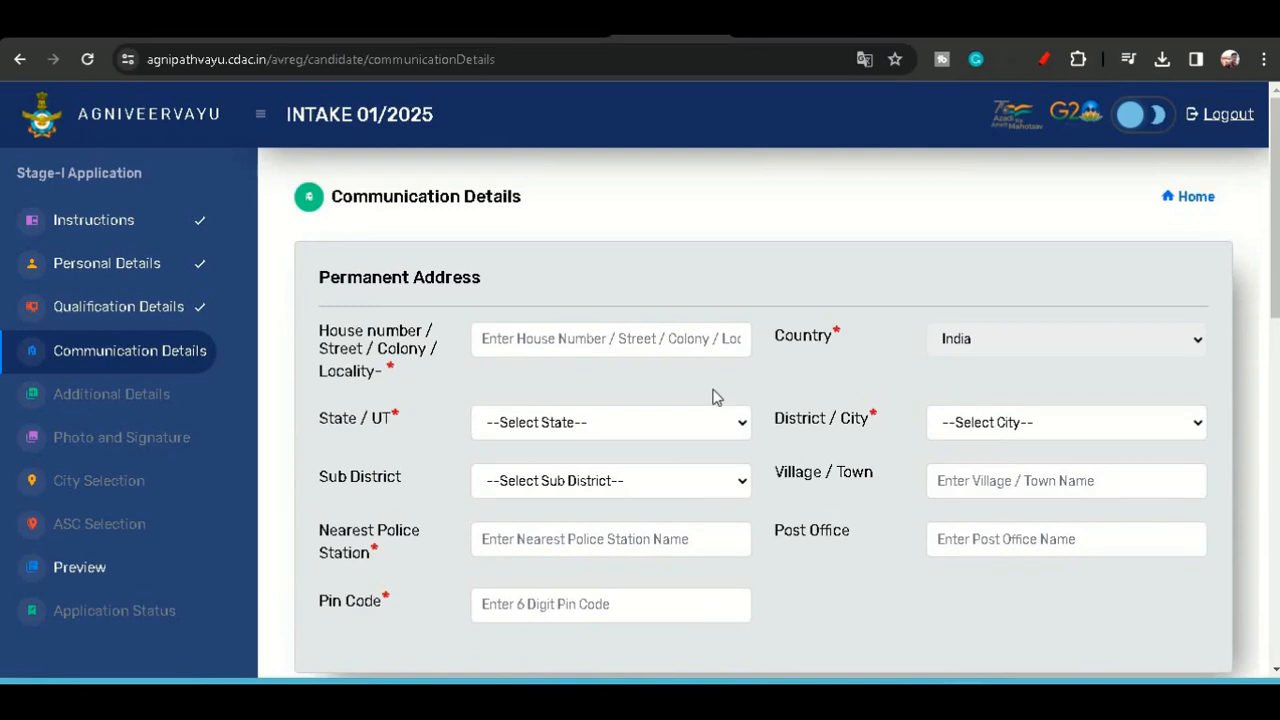
{"action": "scroll", "coordinate": [713, 397], "scroll_direction": "down", "scroll_amount": 7}
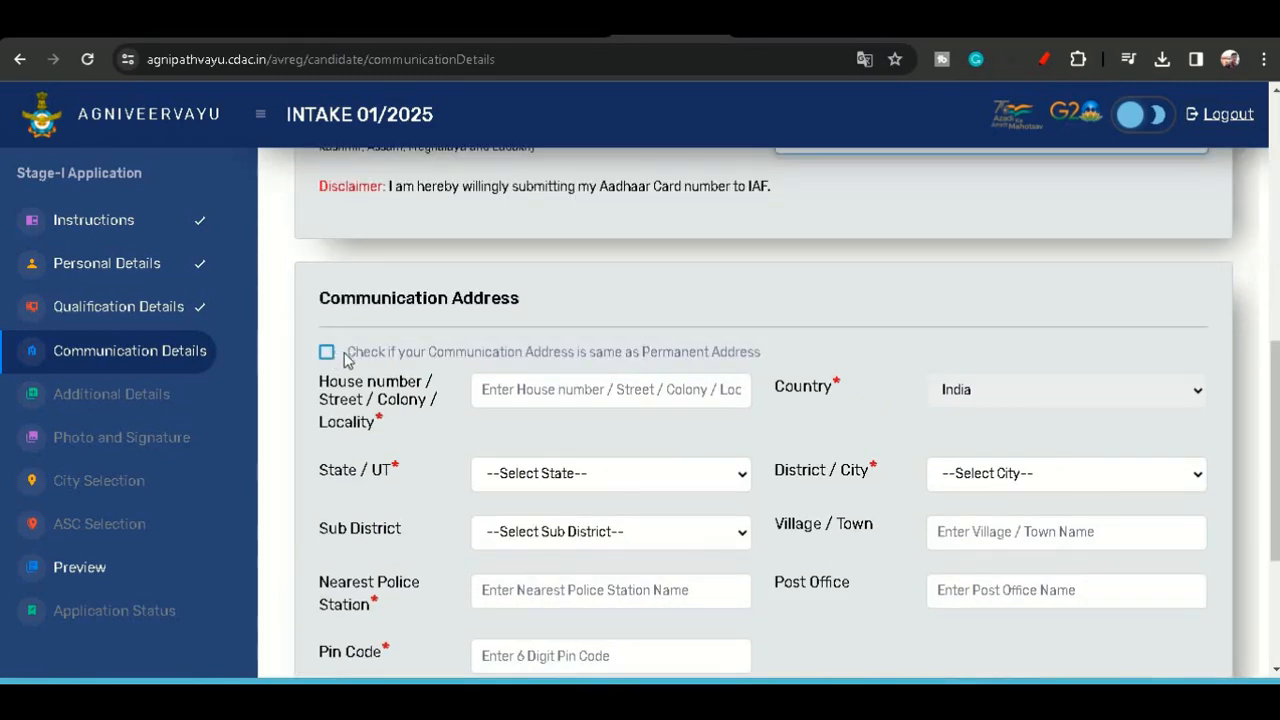
- Mark the communication address as the same as the permanent address and choose Madhya Pradesh as domicile state
{"action": "left_click", "coordinate": [321, 353]}
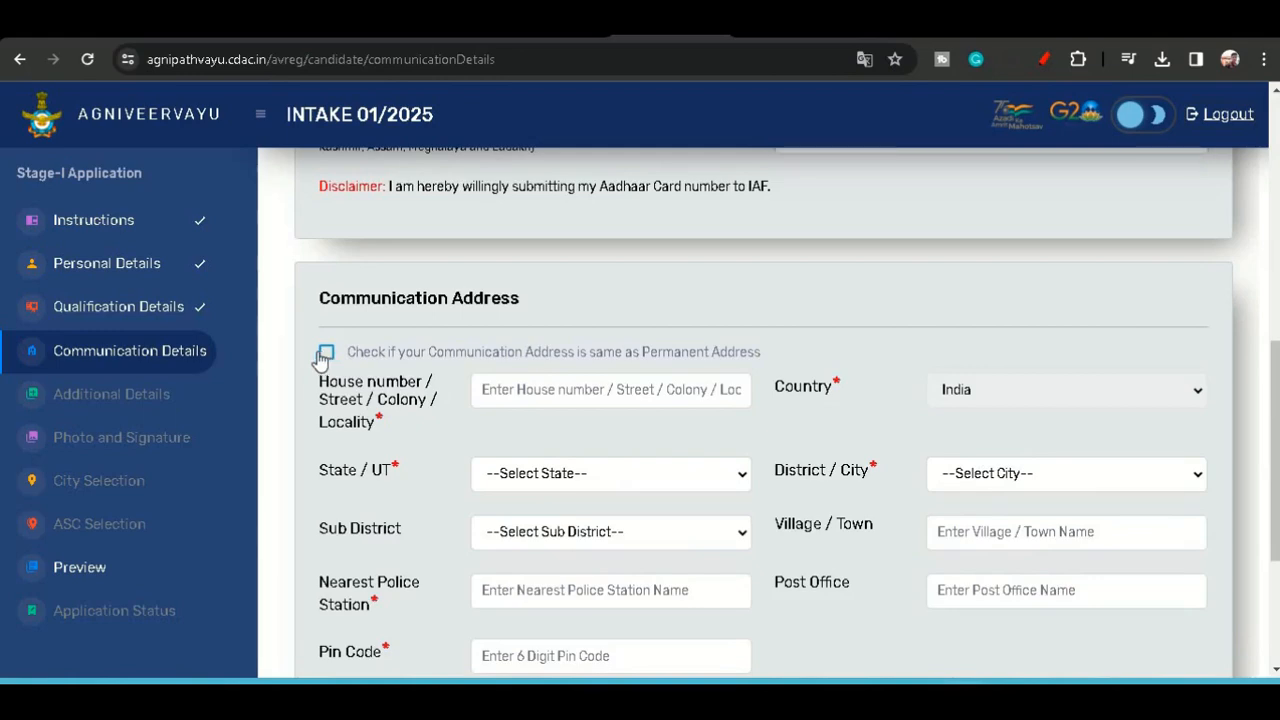
{"action": "left_click", "coordinate": [326, 354]}
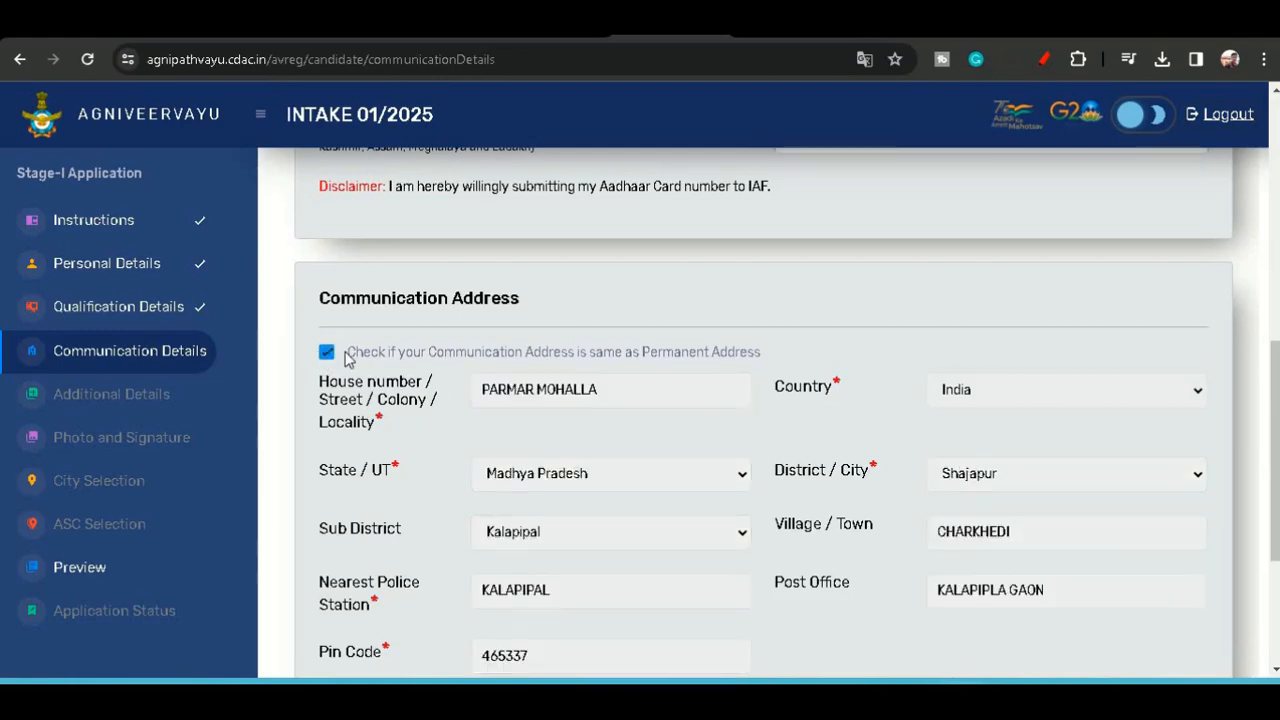
{"action": "scroll", "coordinate": [347, 359], "scroll_direction": "down", "scroll_amount": 3}
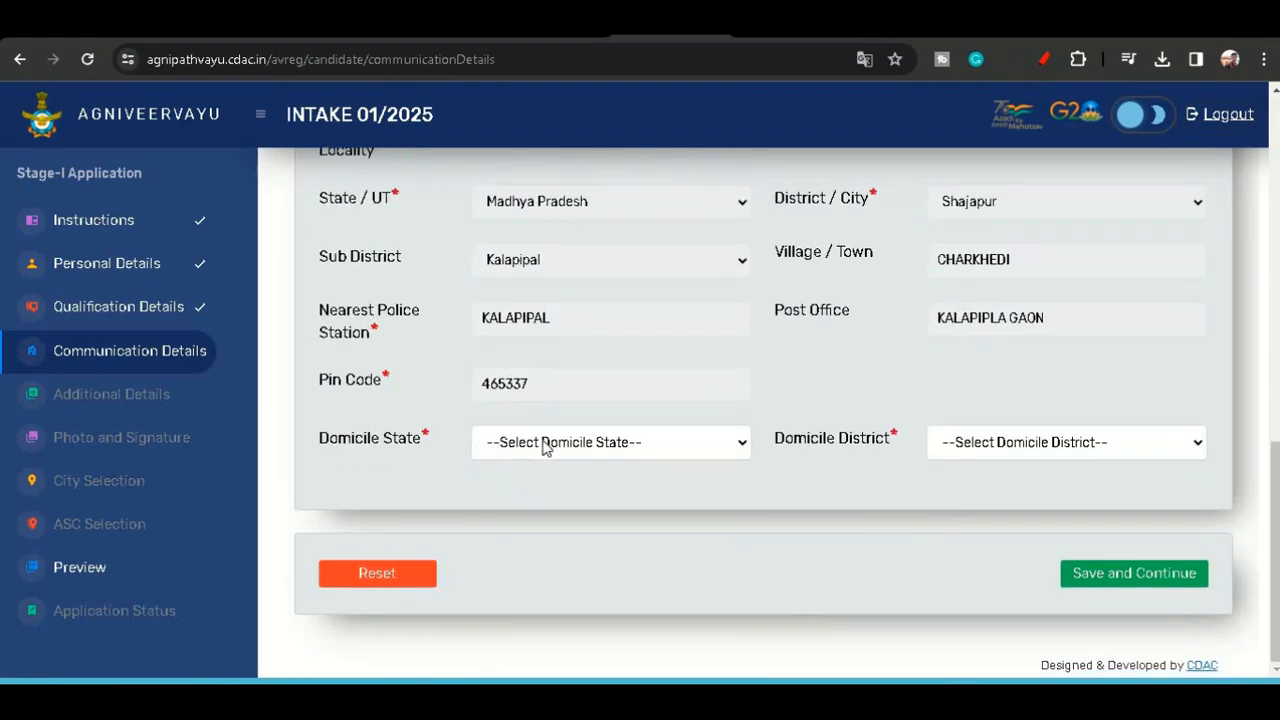
{"action": "left_click", "coordinate": [544, 447]}
{"action": "key", "text": "m"}
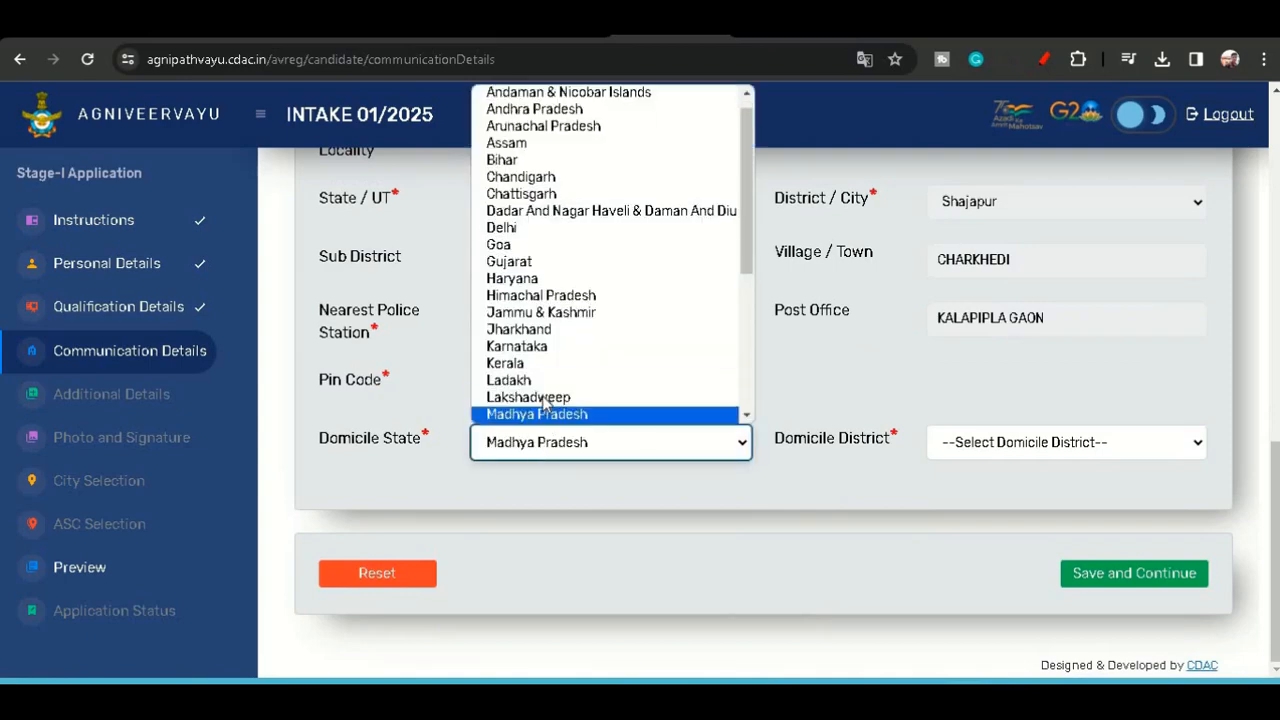
{"action": "left_click", "coordinate": [558, 414]}
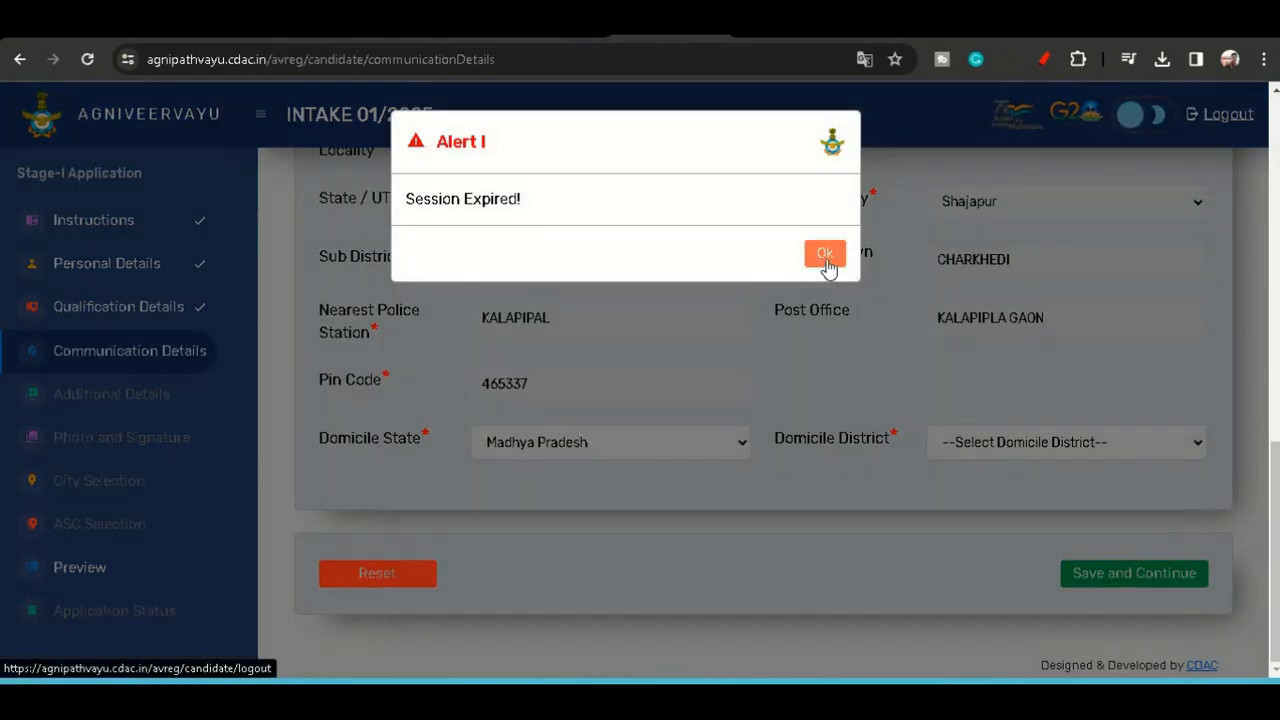
- Dismiss the alert, then save and continue the communication details section
{"action": "left_click", "coordinate": [824, 254]}
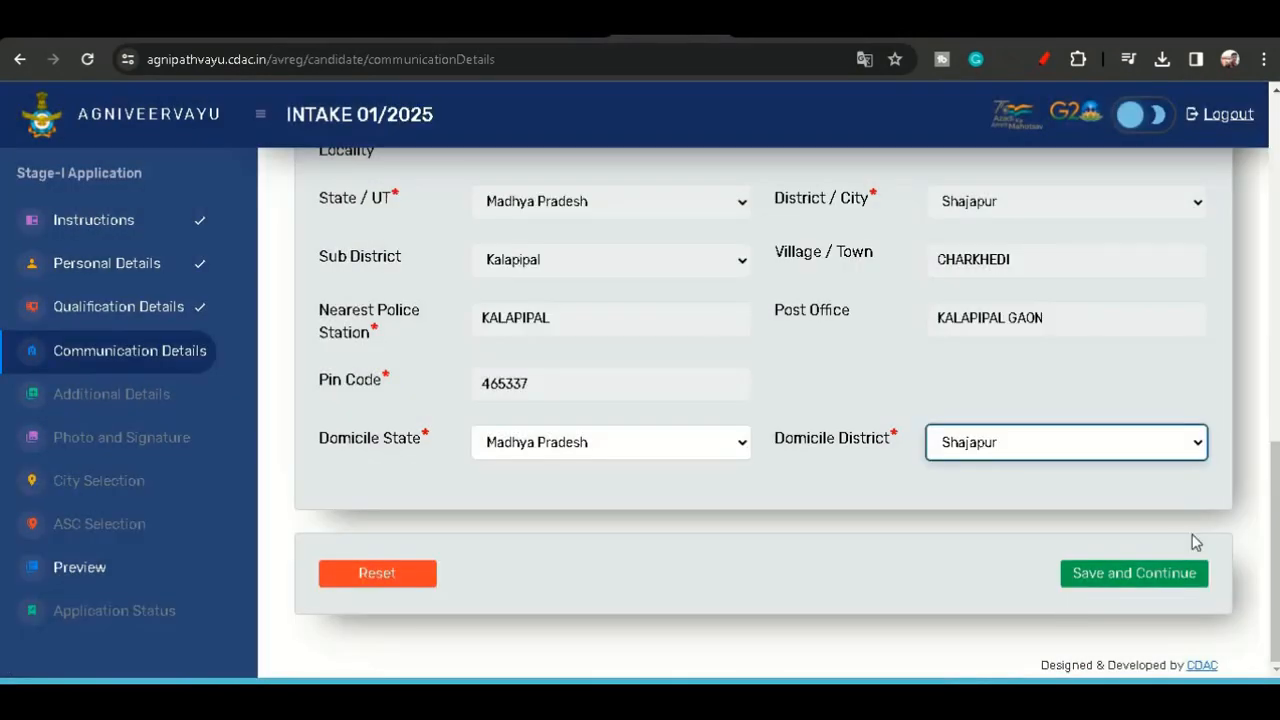
{"action": "left_click", "coordinate": [1092, 573]}
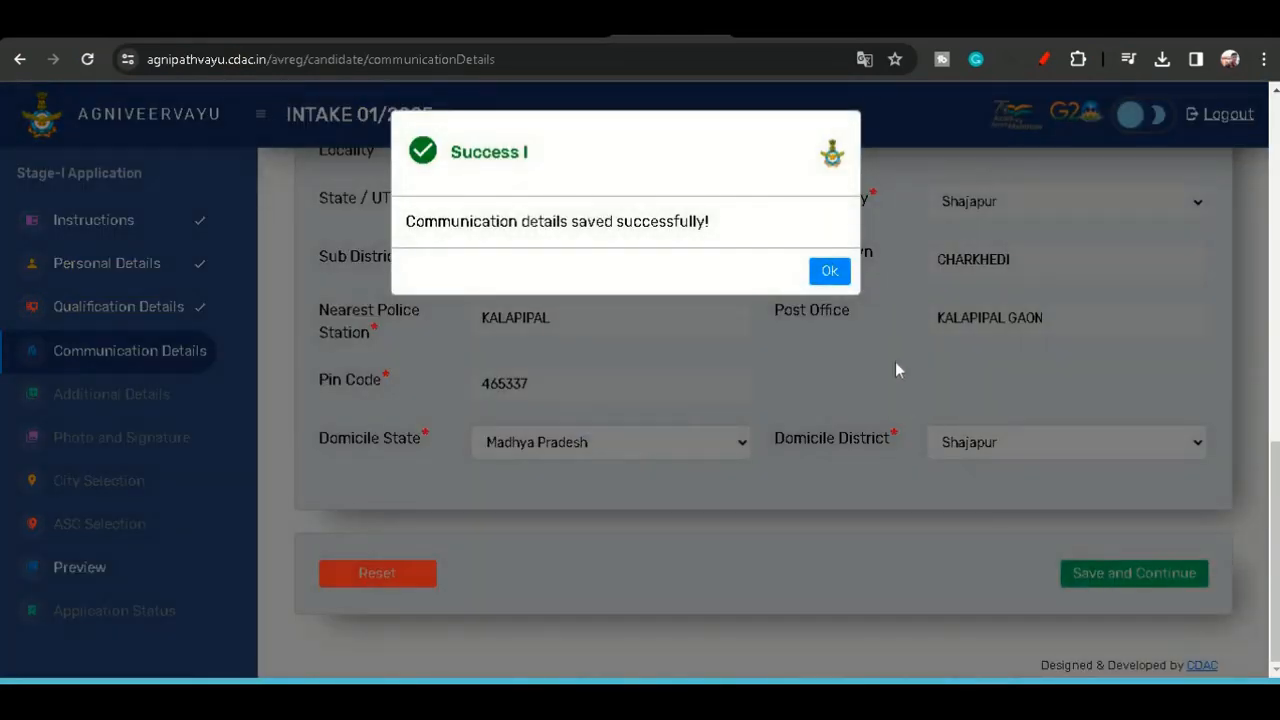
{"action": "left_click", "coordinate": [829, 280]}
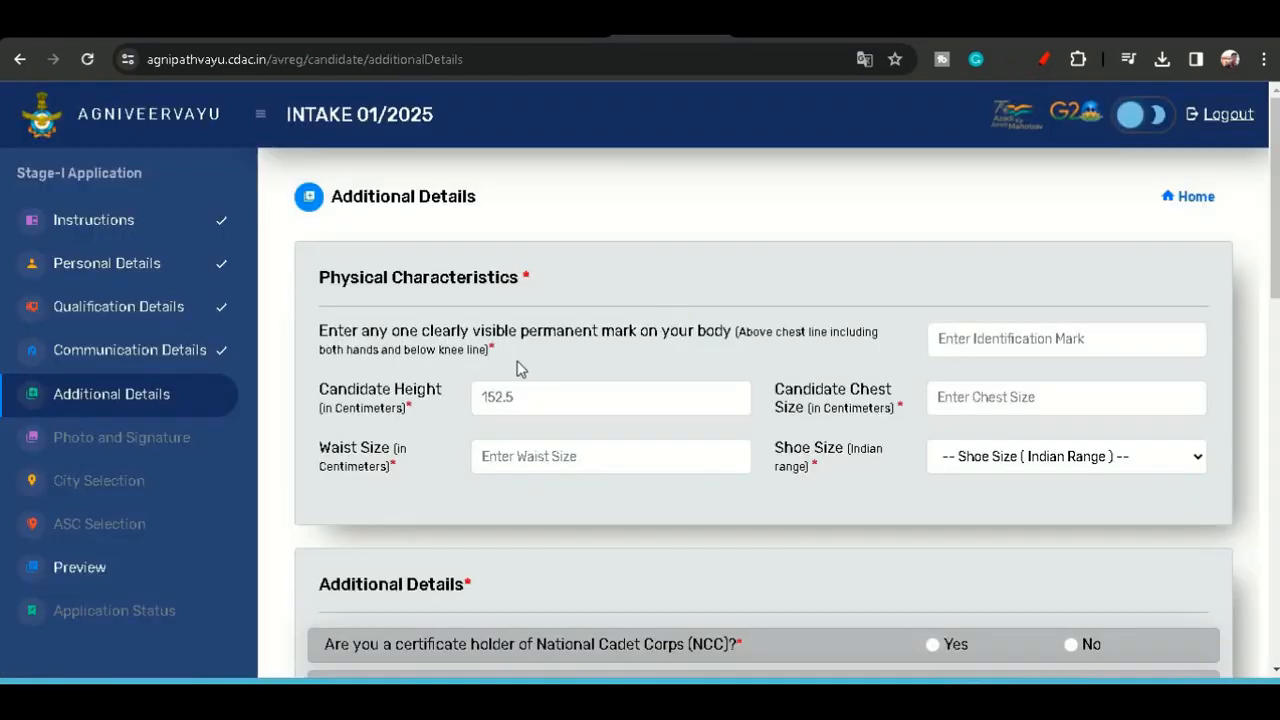
- Enter MOLE ON FACE as the clearly visible permanent identification mark
{"action": "scroll", "coordinate": [1085, 350], "scroll_direction": "down", "scroll_amount": 2}
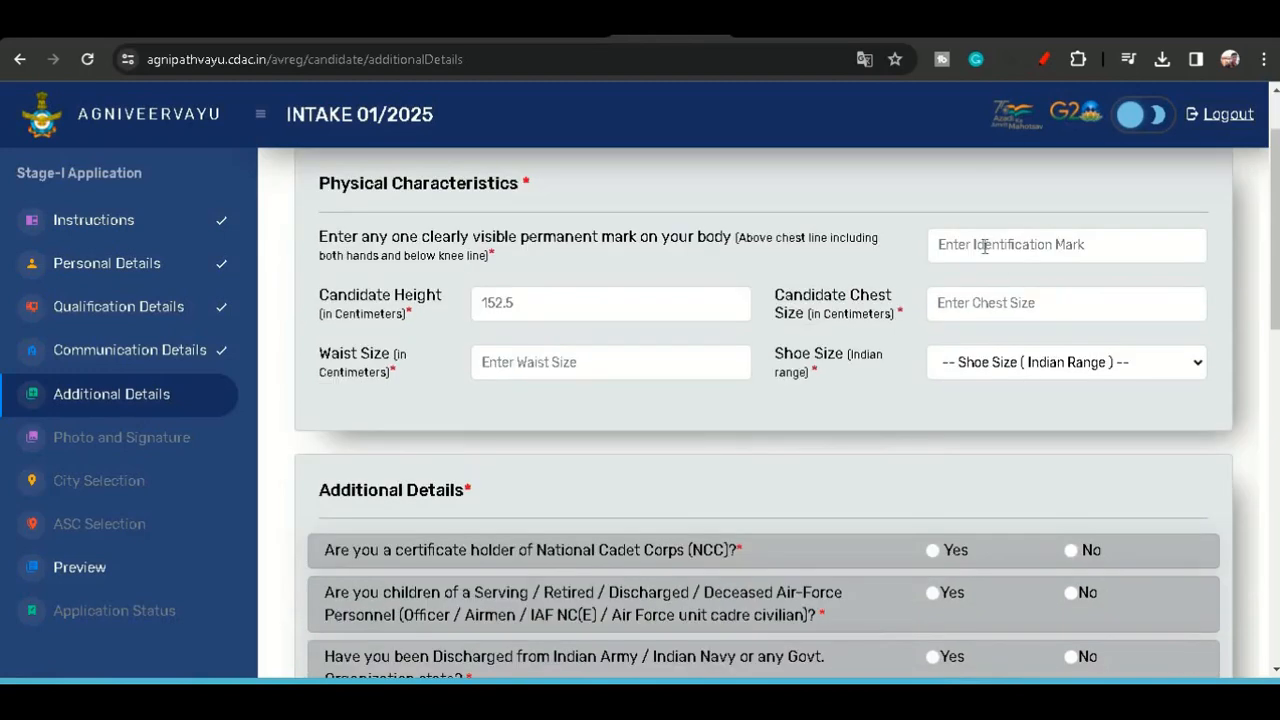
{"action": "left_click", "coordinate": [979, 246]}
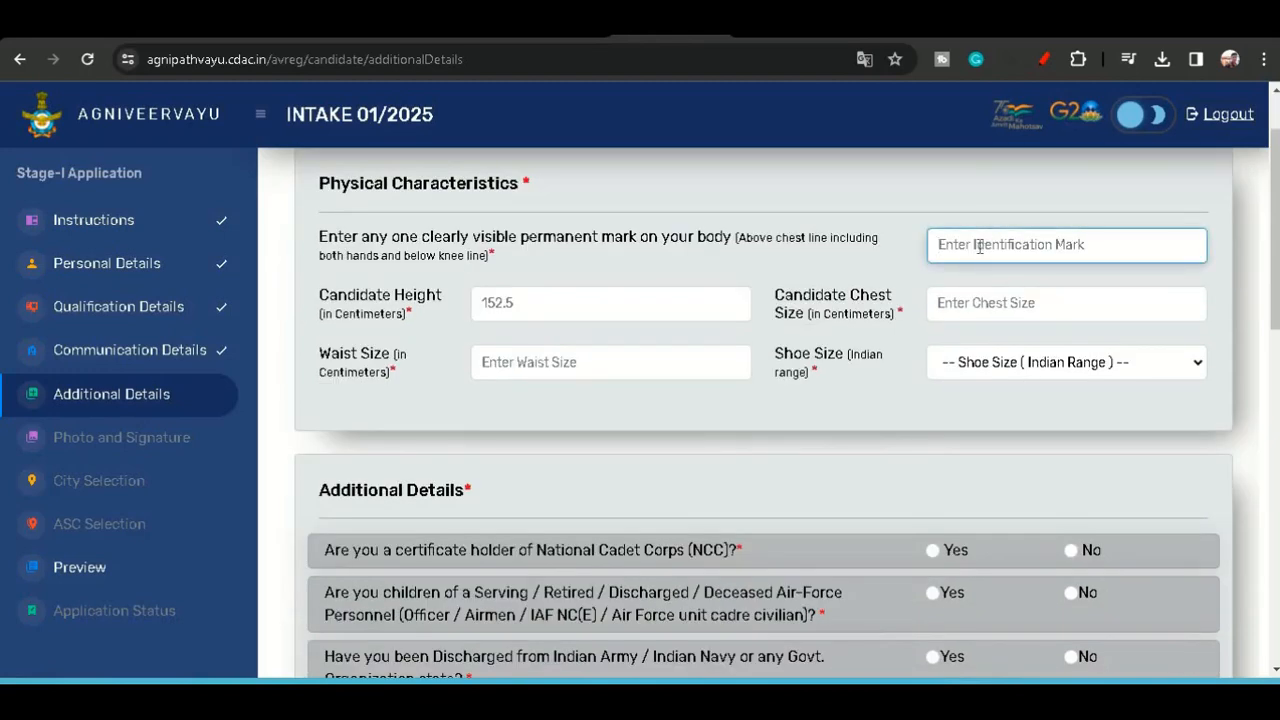
{"action": "type", "text": "MOE"}
{"action": "key", "text": "BackSpace"}
{"action": "type", "text": "L"}
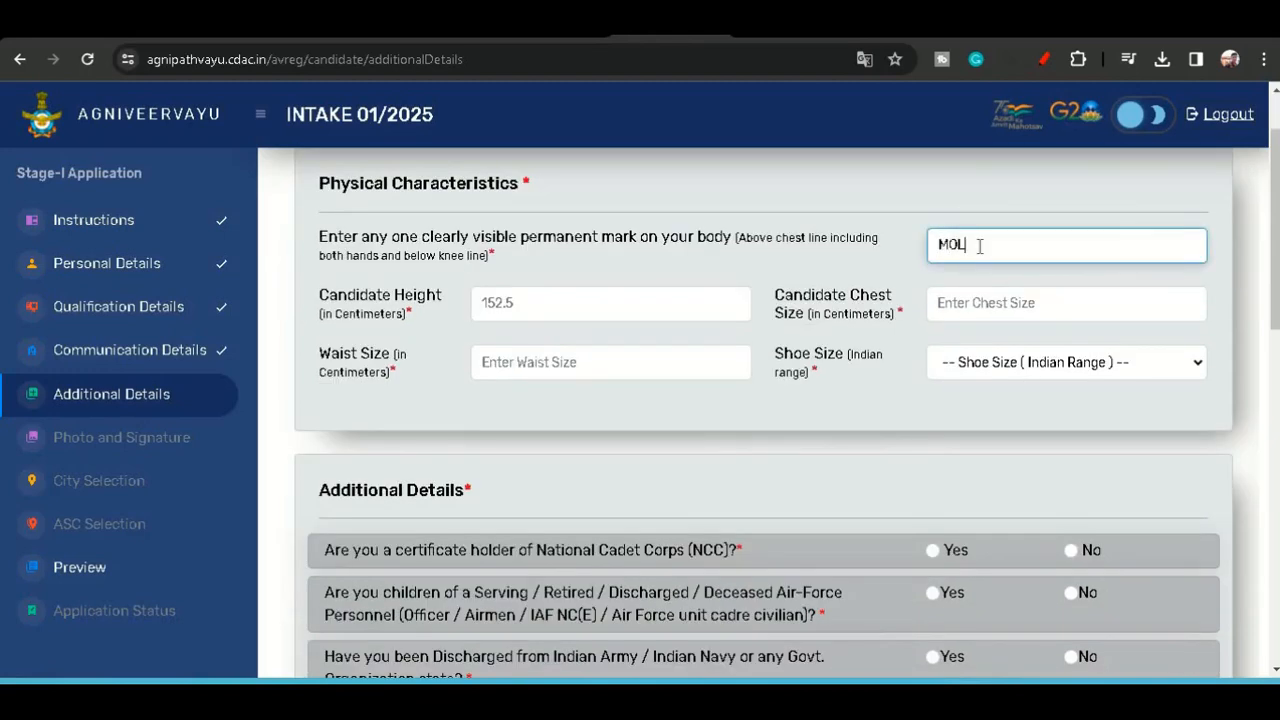
{"action": "type", "text": "E ON FACE"}
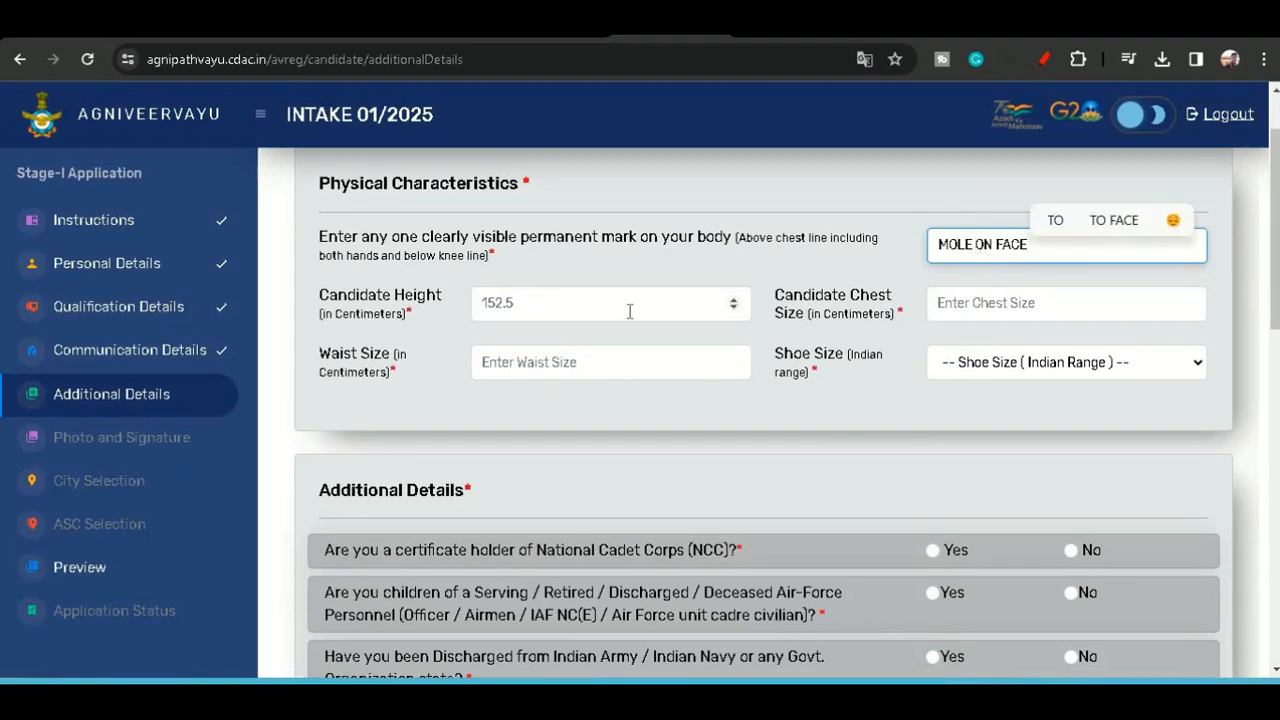
- Set the candidate height to 175 cm and the chest size to 70 cm
{"action": "left_click", "coordinate": [600, 306]}
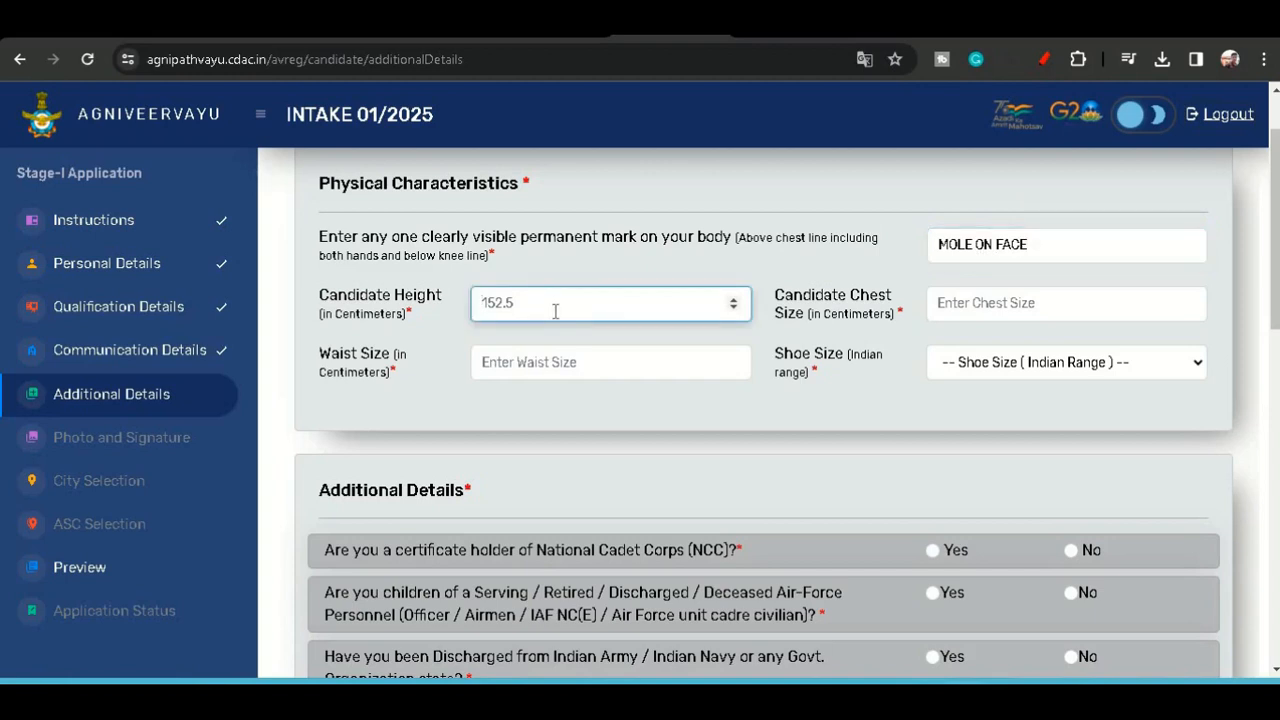
{"action": "key", "text": "ctrl+a"}
{"action": "type", "text": "175"}
{"action": "left_click", "coordinate": [965, 310]}
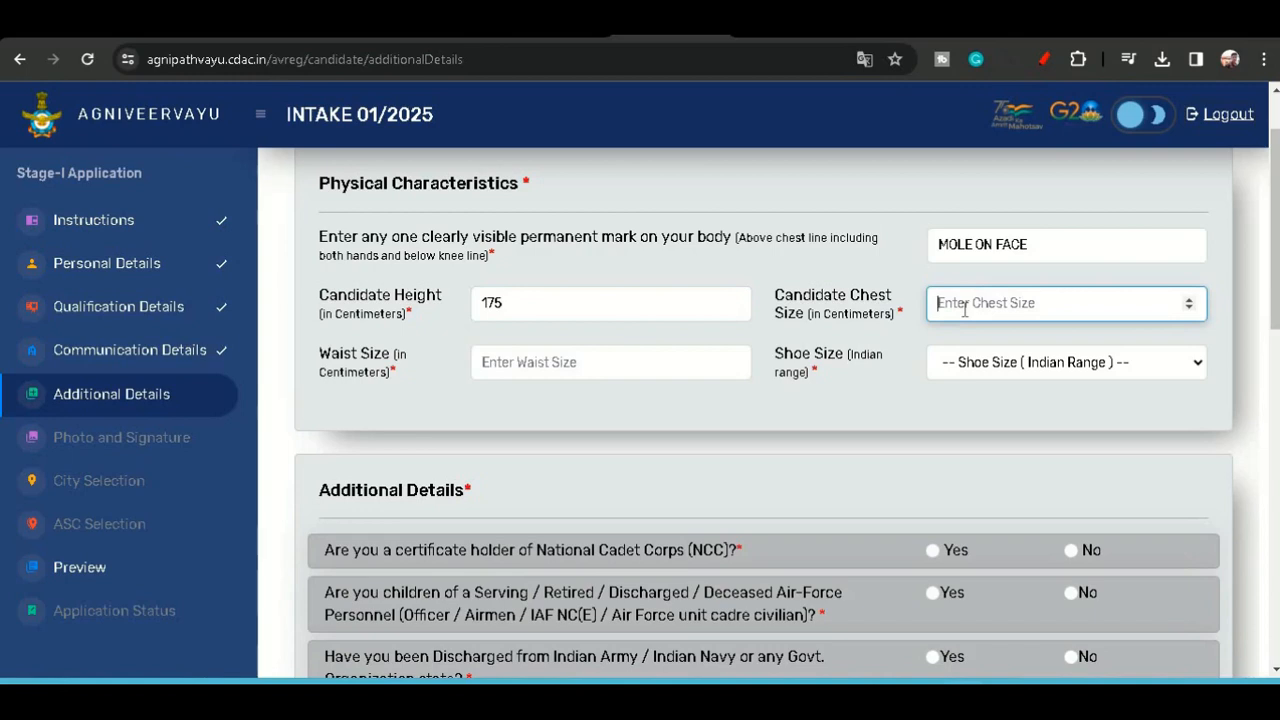
{"action": "type", "text": "70"}
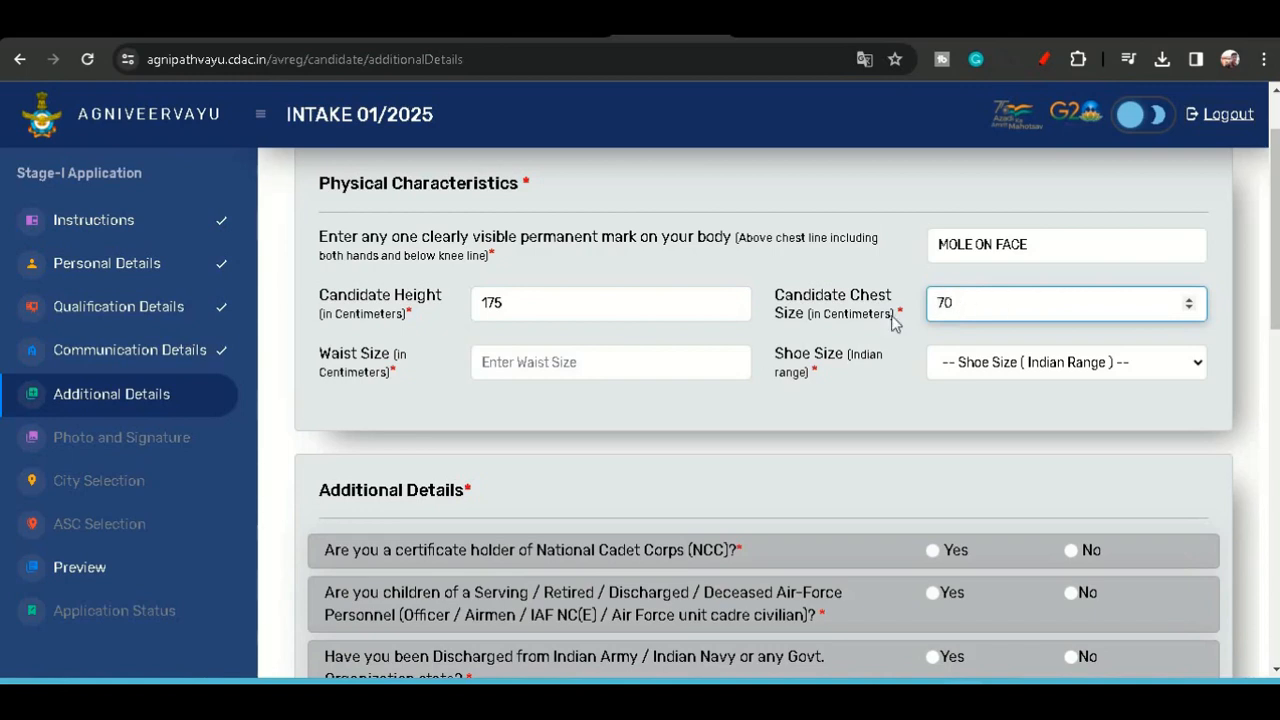
- Choose shoe size 5 and set the waist size to 10 cm
{"action": "left_click", "coordinate": [563, 368]}
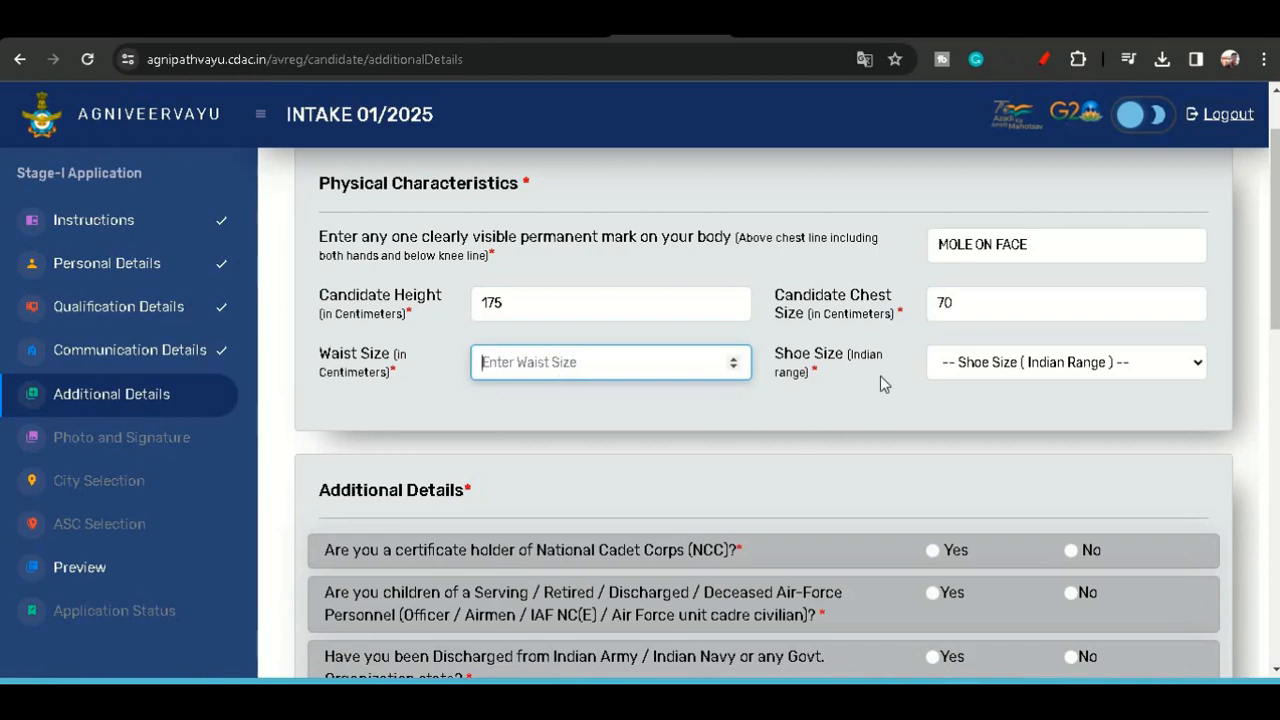
{"action": "left_click", "coordinate": [1062, 364]}
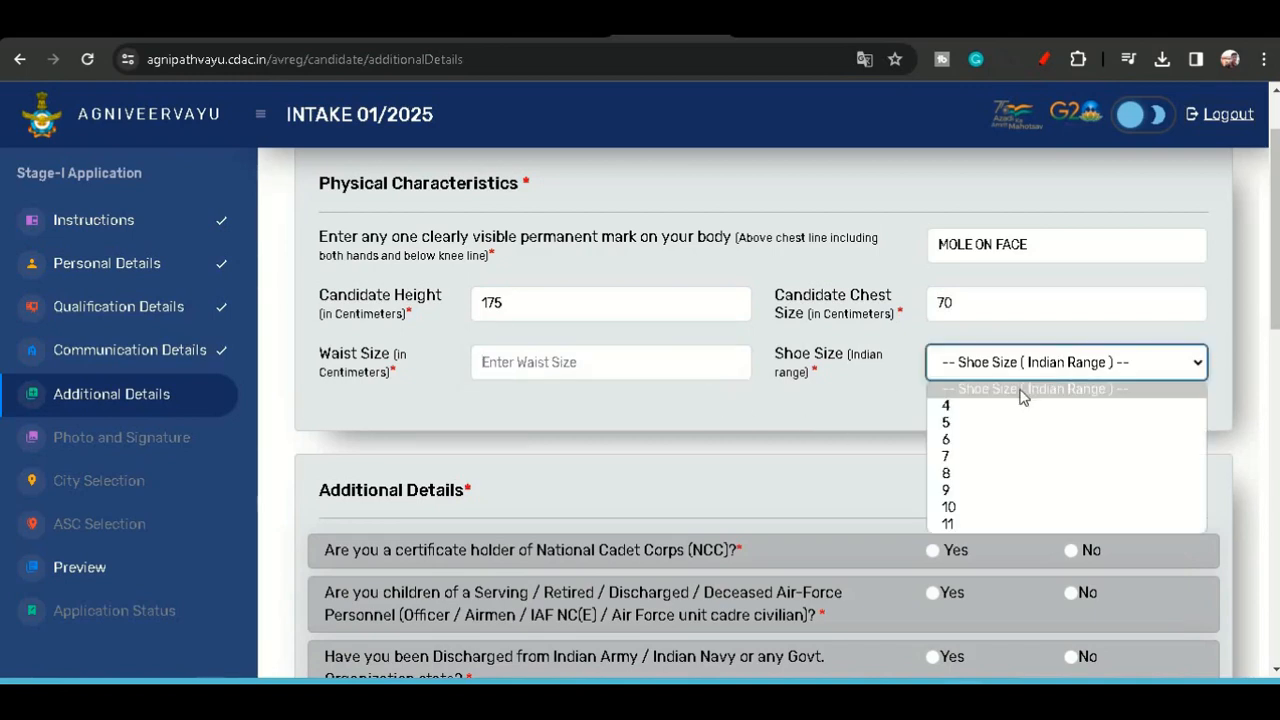
{"action": "left_click", "coordinate": [960, 424]}
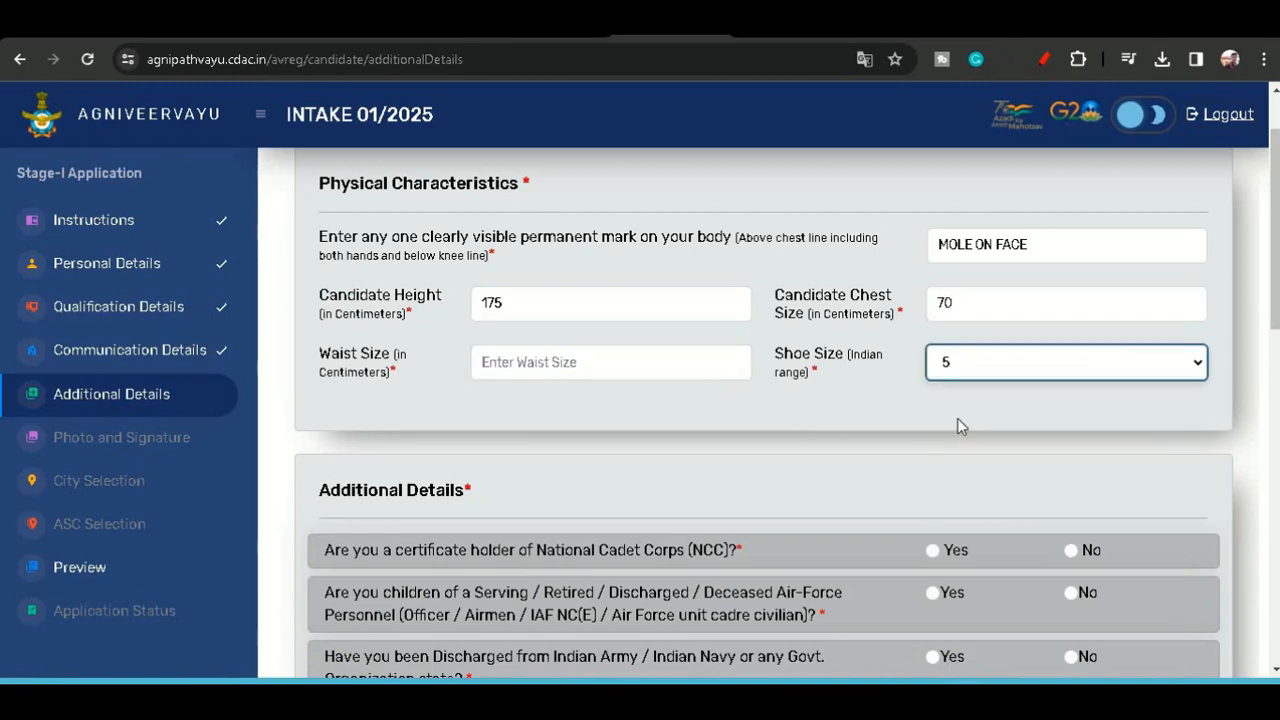
{"action": "left_click", "coordinate": [520, 362]}
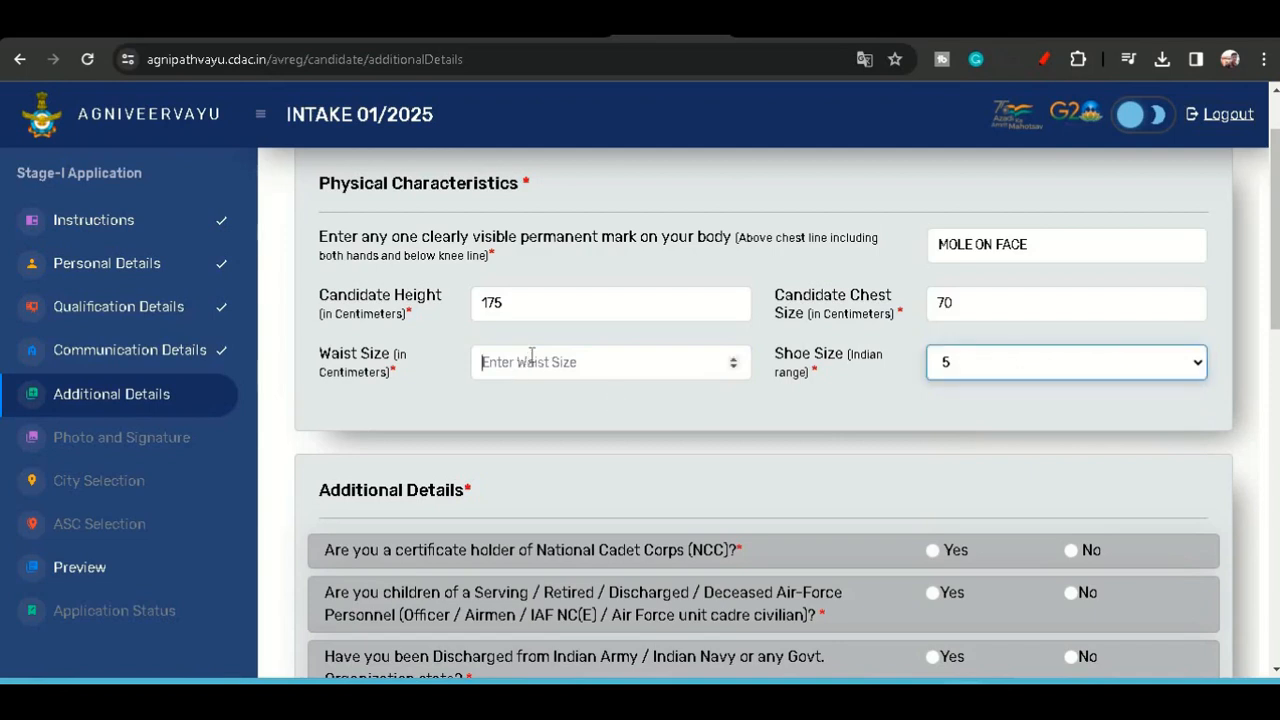
{"action": "left_click", "coordinate": [733, 368]}
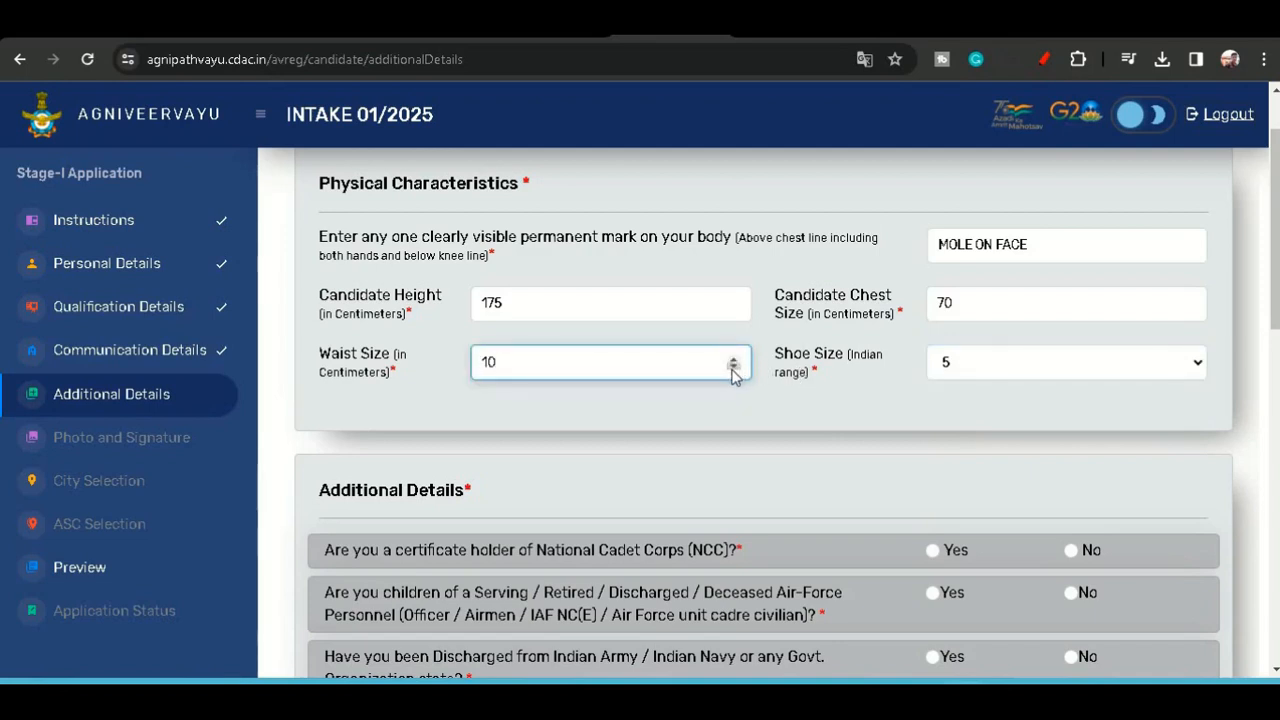
{"action": "left_click", "coordinate": [733, 368]}
{"action": "left_click", "coordinate": [726, 438]}
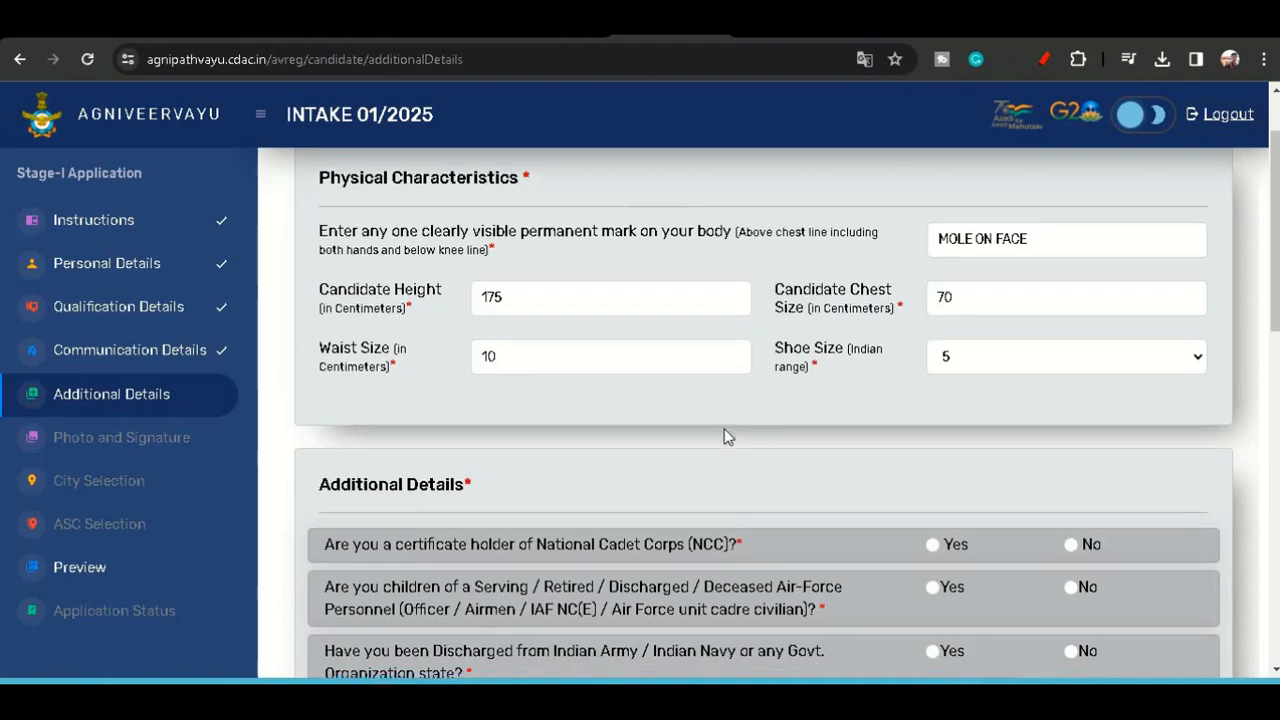
- Set the waist size to 30 cm and choose shoe size 8
{"action": "scroll", "coordinate": [725, 436], "scroll_direction": "down", "scroll_amount": 1}
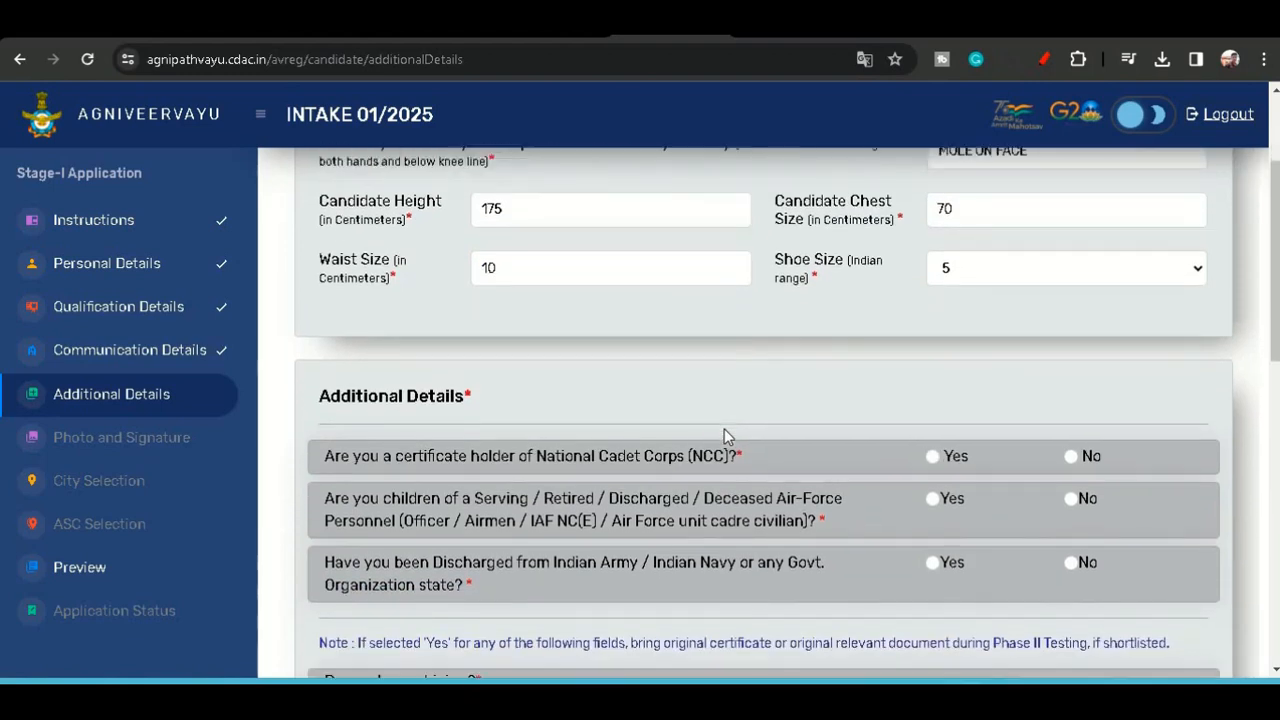
{"action": "left_click", "coordinate": [540, 272]}
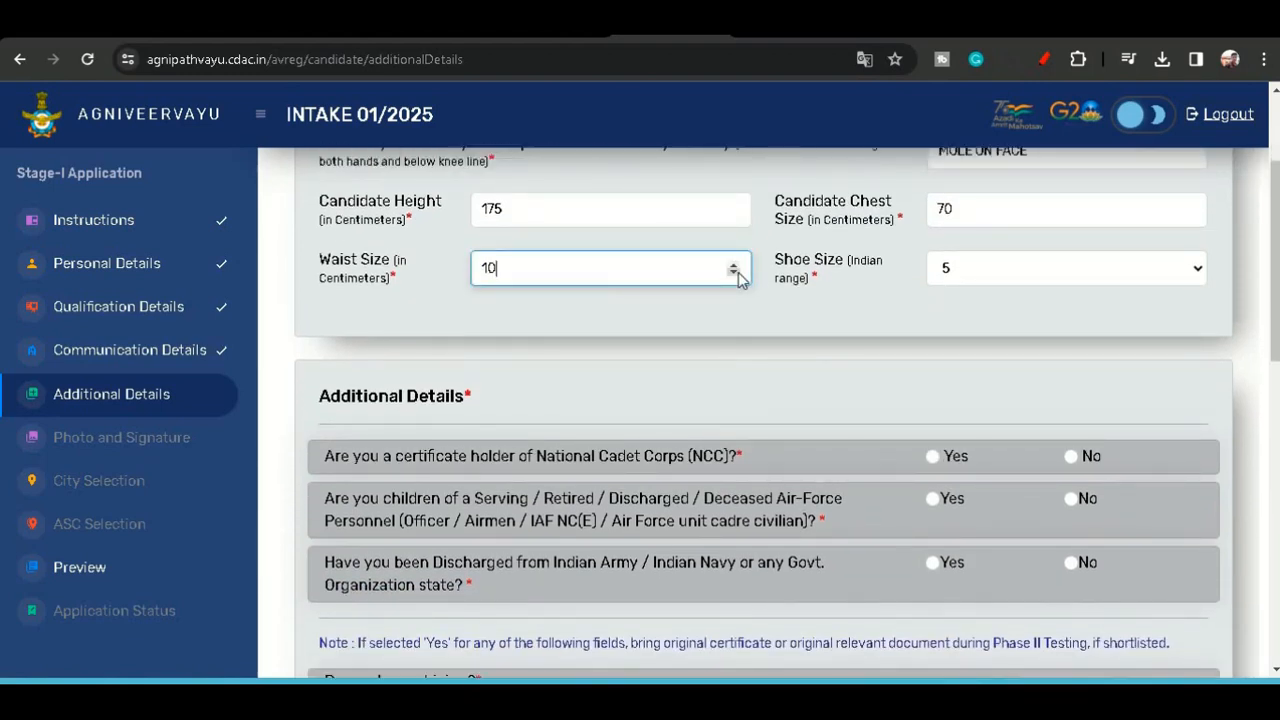
{"action": "left_click", "coordinate": [737, 272]}
{"action": "type", "text": "30"}
{"action": "left_click", "coordinate": [970, 277]}
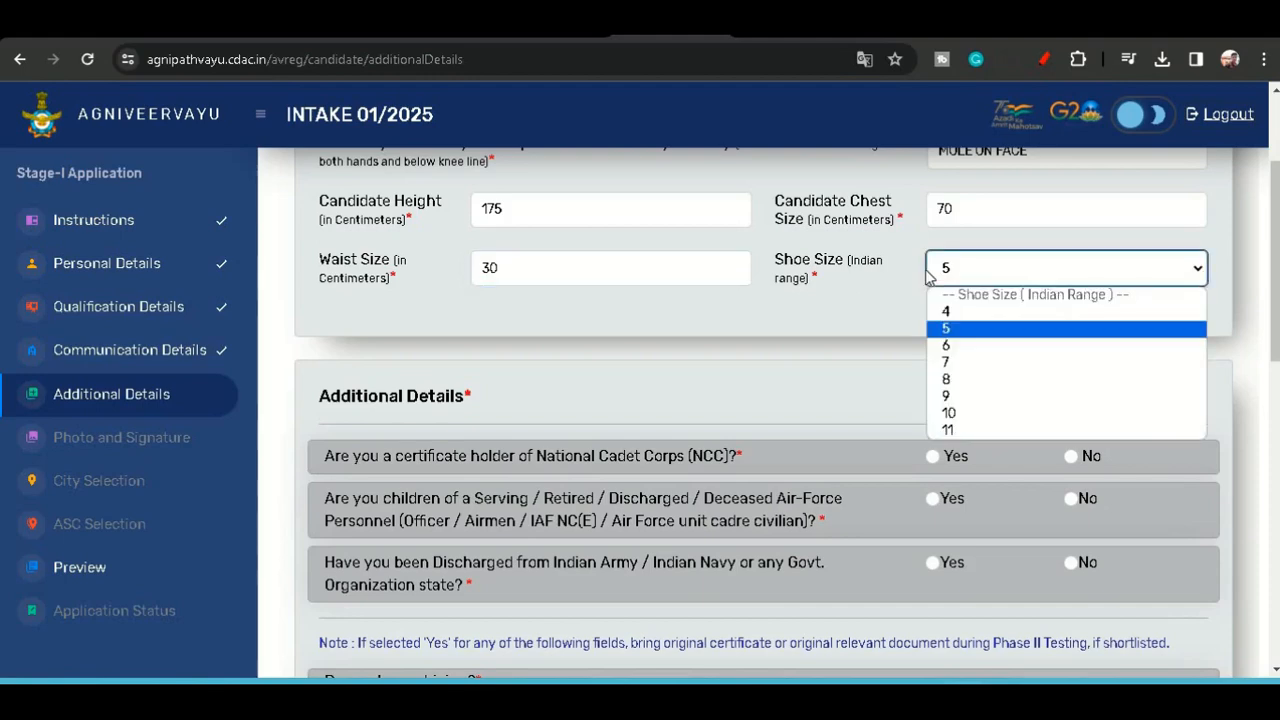
{"action": "left_click", "coordinate": [967, 381]}
- Answer No to the NCC certificate, Air Force parent and previous discharge questions
{"action": "scroll", "coordinate": [761, 396], "scroll_direction": "down", "scroll_amount": 2}
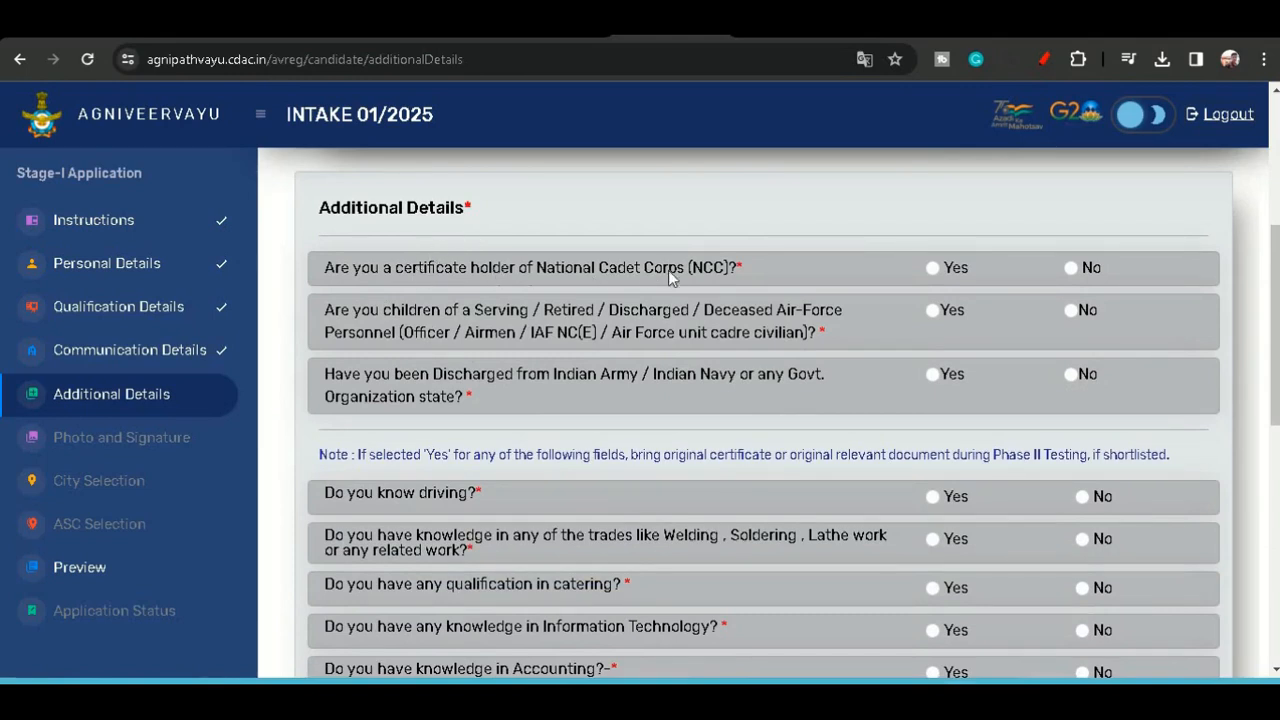
{"action": "left_click", "coordinate": [1070, 268]}
{"action": "scroll", "coordinate": [1066, 272], "scroll_direction": "down", "scroll_amount": 2}
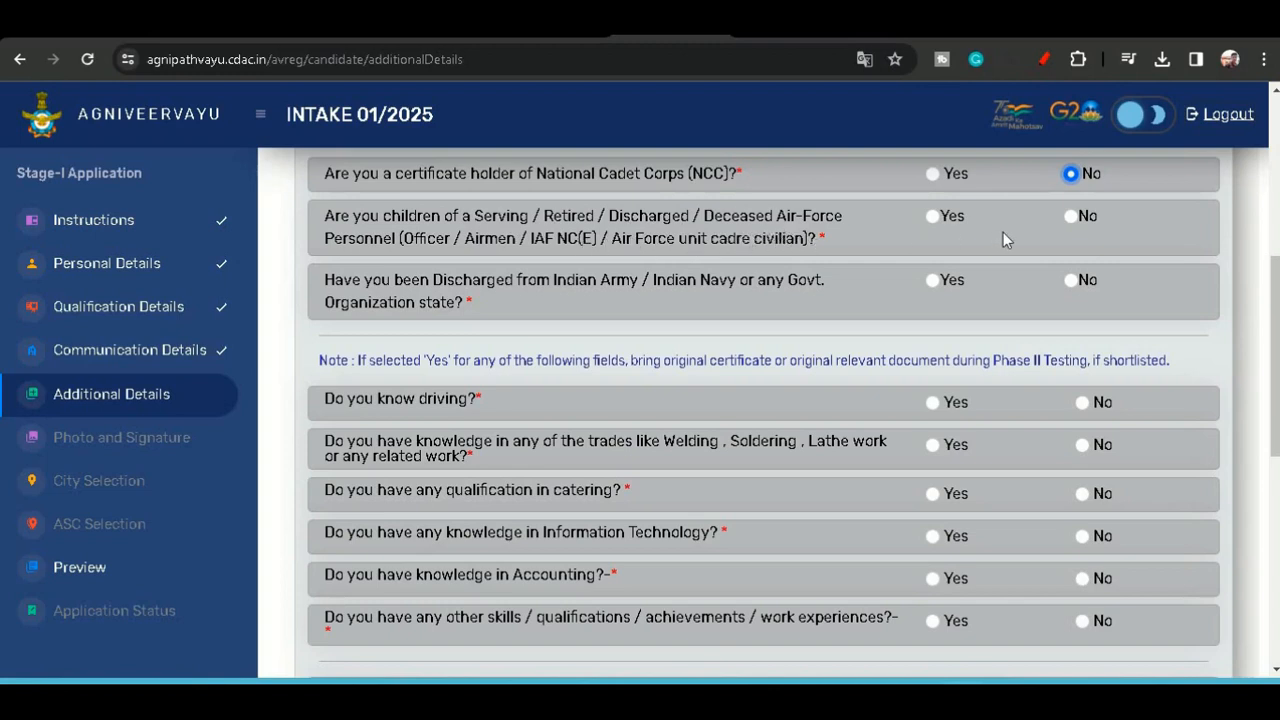
{"action": "left_click", "coordinate": [1071, 216]}
{"action": "left_click", "coordinate": [1076, 281]}
- Answer Yes to knowing driving and tick the Two Wheeler and LMV licence types
{"action": "scroll", "coordinate": [1041, 309], "scroll_direction": "down", "scroll_amount": 2}
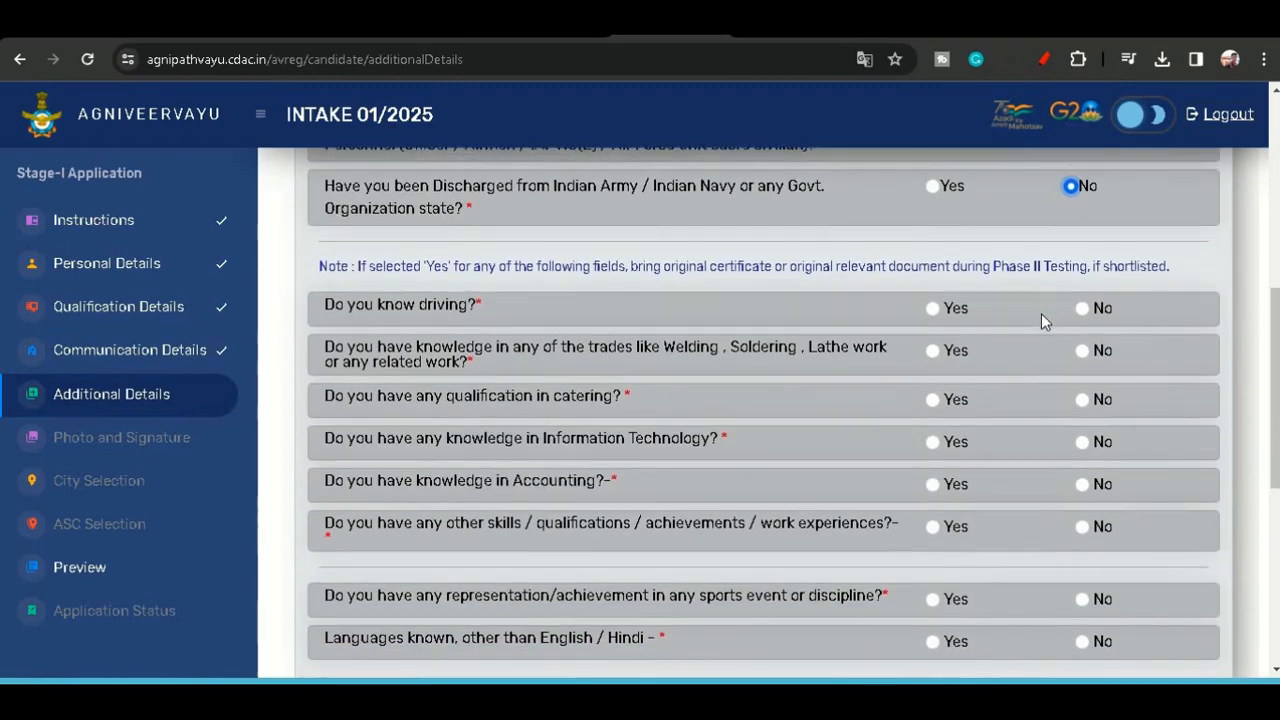
{"action": "left_click", "coordinate": [933, 310]}
{"action": "scroll", "coordinate": [886, 337], "scroll_direction": "down", "scroll_amount": 2}
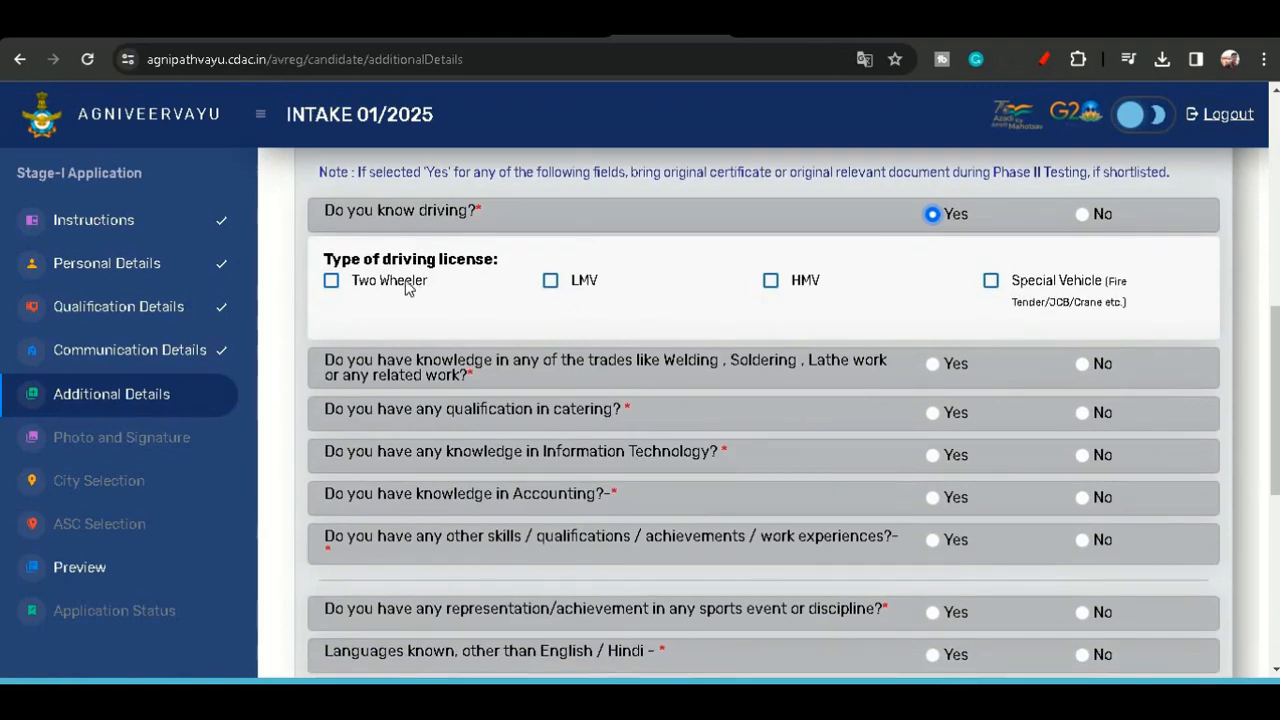
{"action": "left_click", "coordinate": [331, 281]}
{"action": "left_click", "coordinate": [550, 281]}
- Answer No to the trades, catering, IT, accounting, other skills, sports and additional languages questions
{"action": "scroll", "coordinate": [971, 340], "scroll_direction": "down", "scroll_amount": 1}
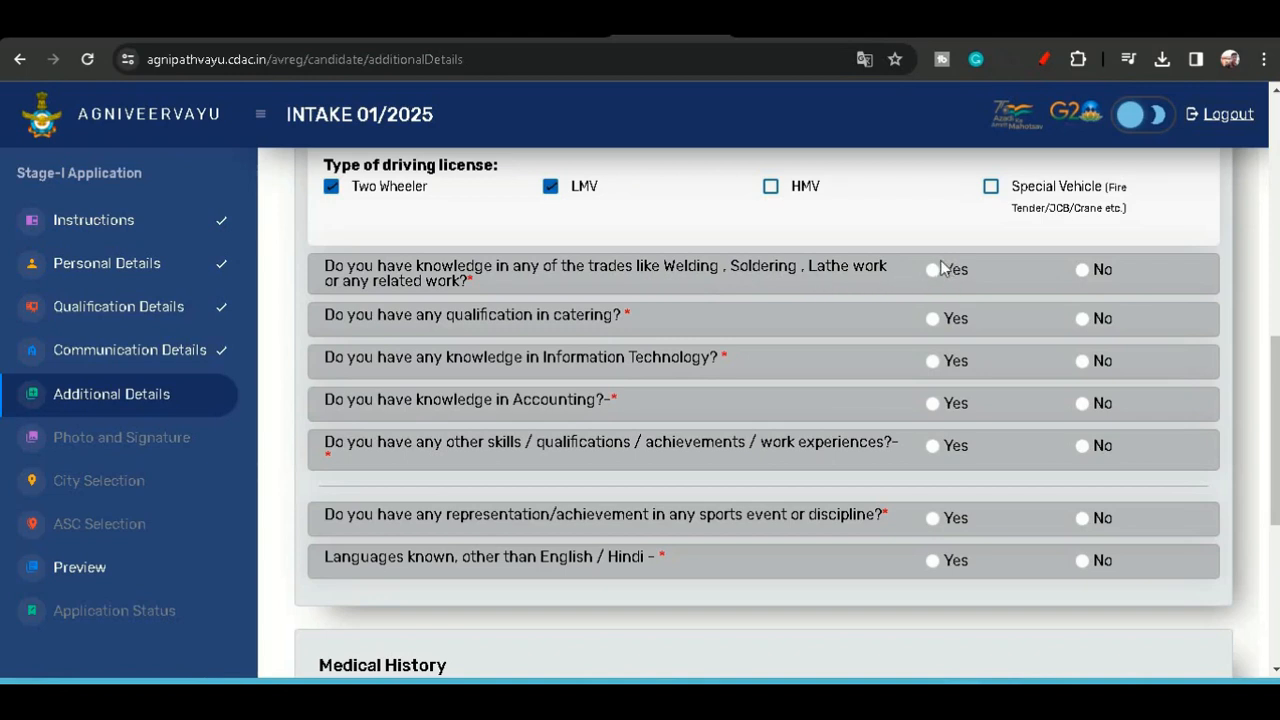
{"action": "left_click", "coordinate": [1083, 270]}
{"action": "left_click", "coordinate": [1085, 321]}
{"action": "left_click", "coordinate": [1083, 361]}
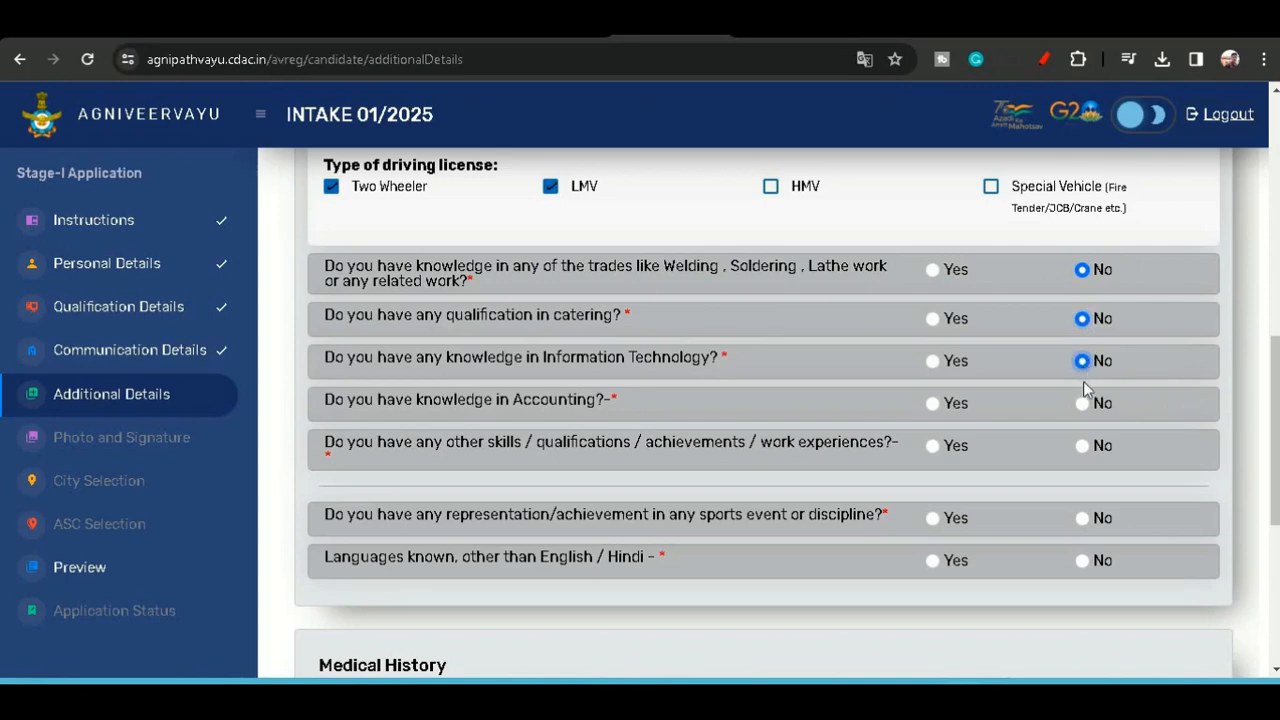
{"action": "left_click", "coordinate": [1083, 404]}
{"action": "scroll", "coordinate": [1093, 412], "scroll_direction": "down", "scroll_amount": 1}
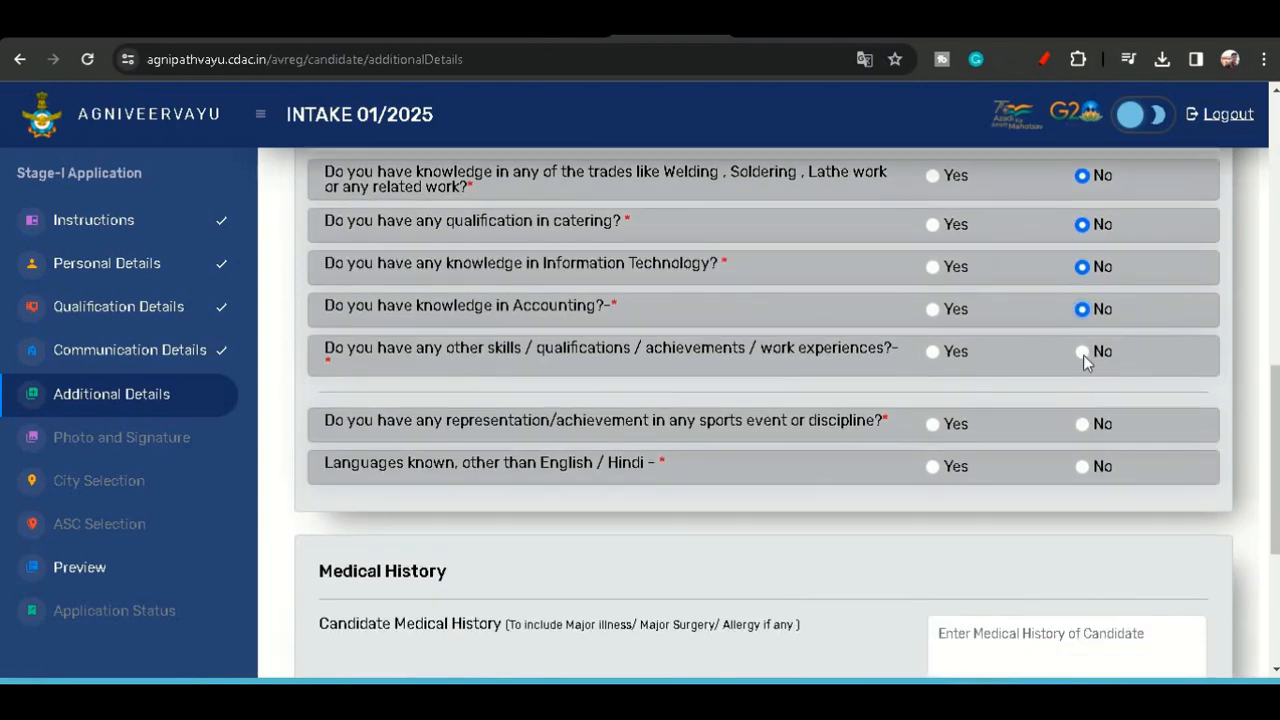
{"action": "left_click", "coordinate": [1082, 352]}
{"action": "left_click", "coordinate": [1083, 425]}
{"action": "scroll", "coordinate": [975, 445], "scroll_direction": "down", "scroll_amount": 1}
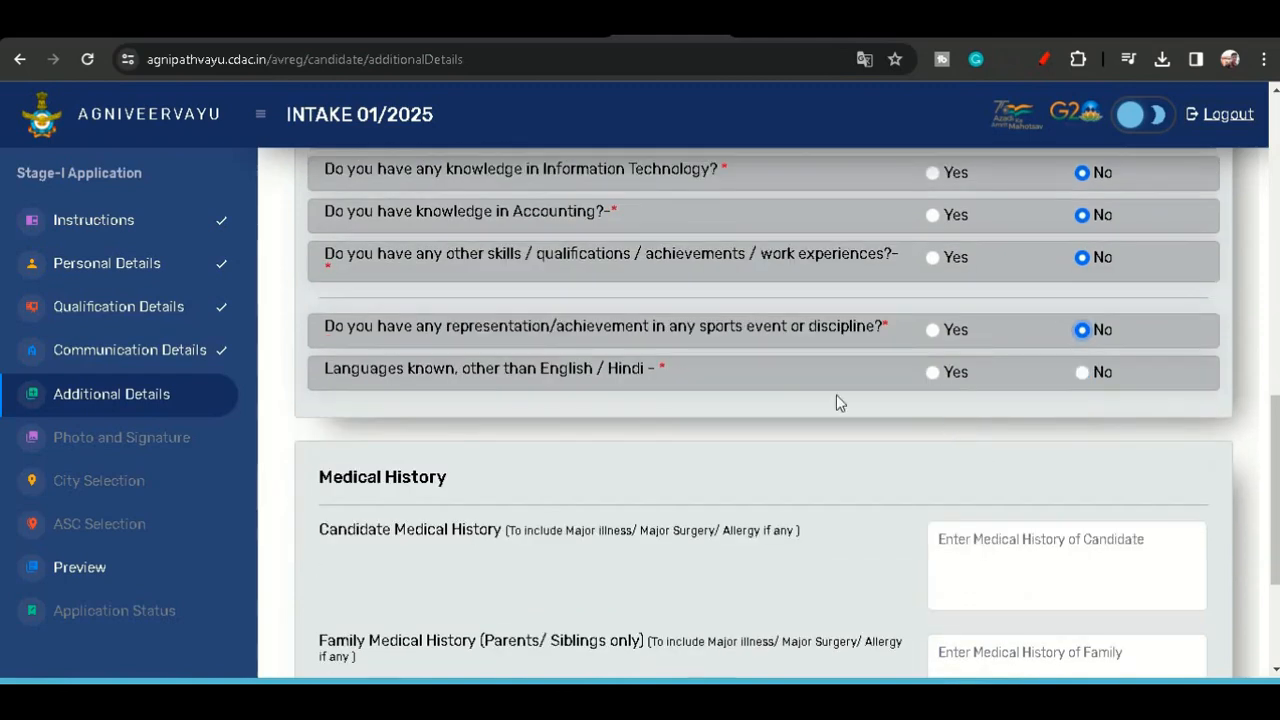
{"action": "left_click", "coordinate": [1078, 373]}
- Leave both medical history fields blank, then save and continue the additional details and acknowledge the success message
{"action": "scroll", "coordinate": [1000, 410], "scroll_direction": "down", "scroll_amount": 1}
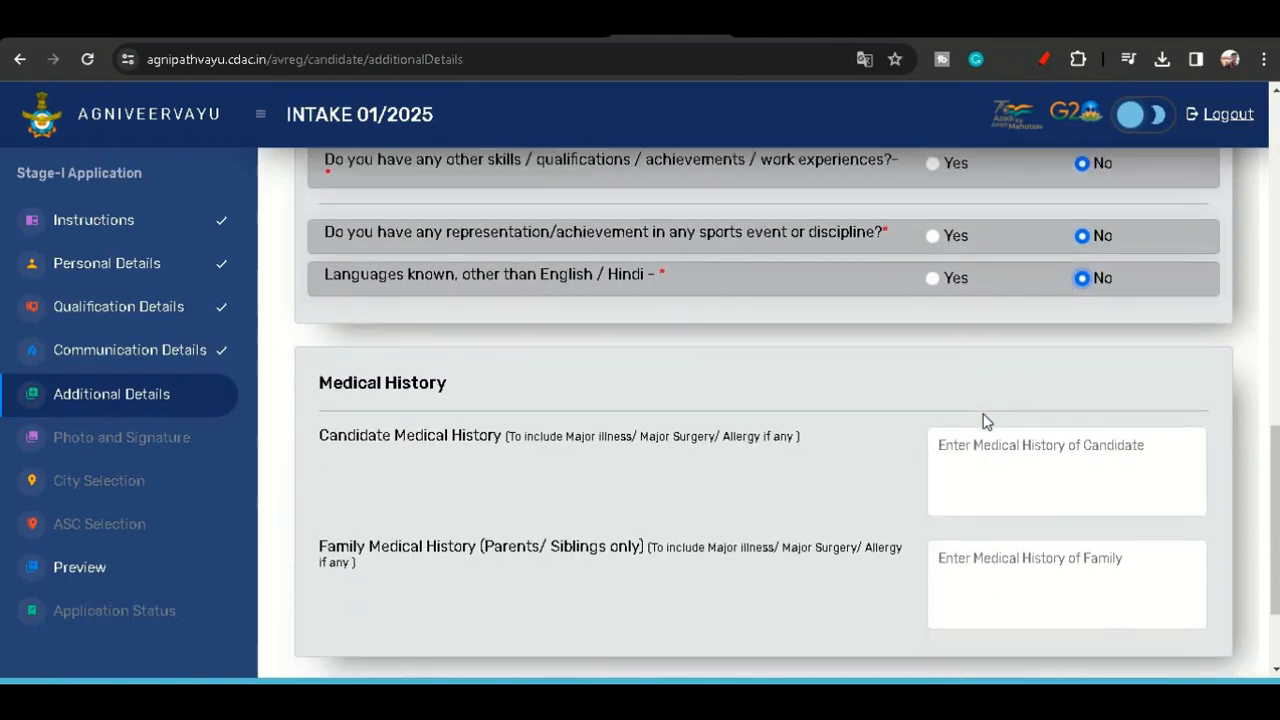
{"action": "scroll", "coordinate": [983, 420], "scroll_direction": "down", "scroll_amount": 1}
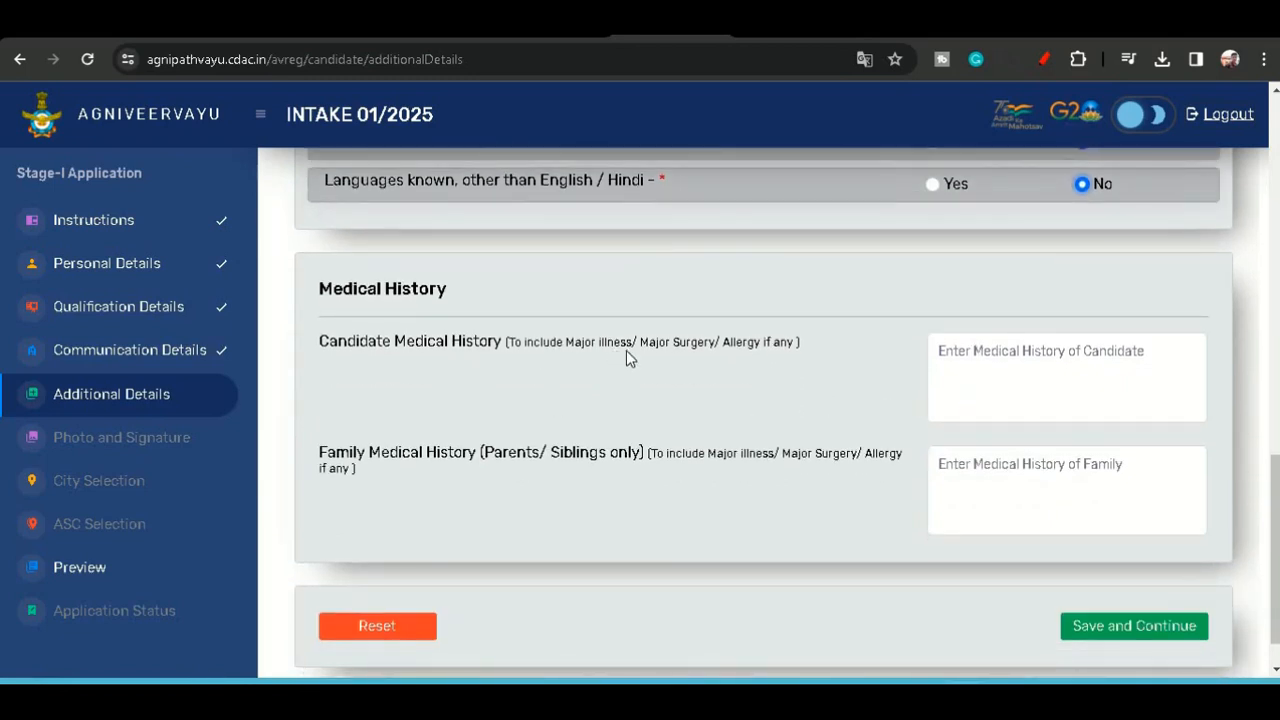
{"action": "left_click", "coordinate": [1036, 350]}
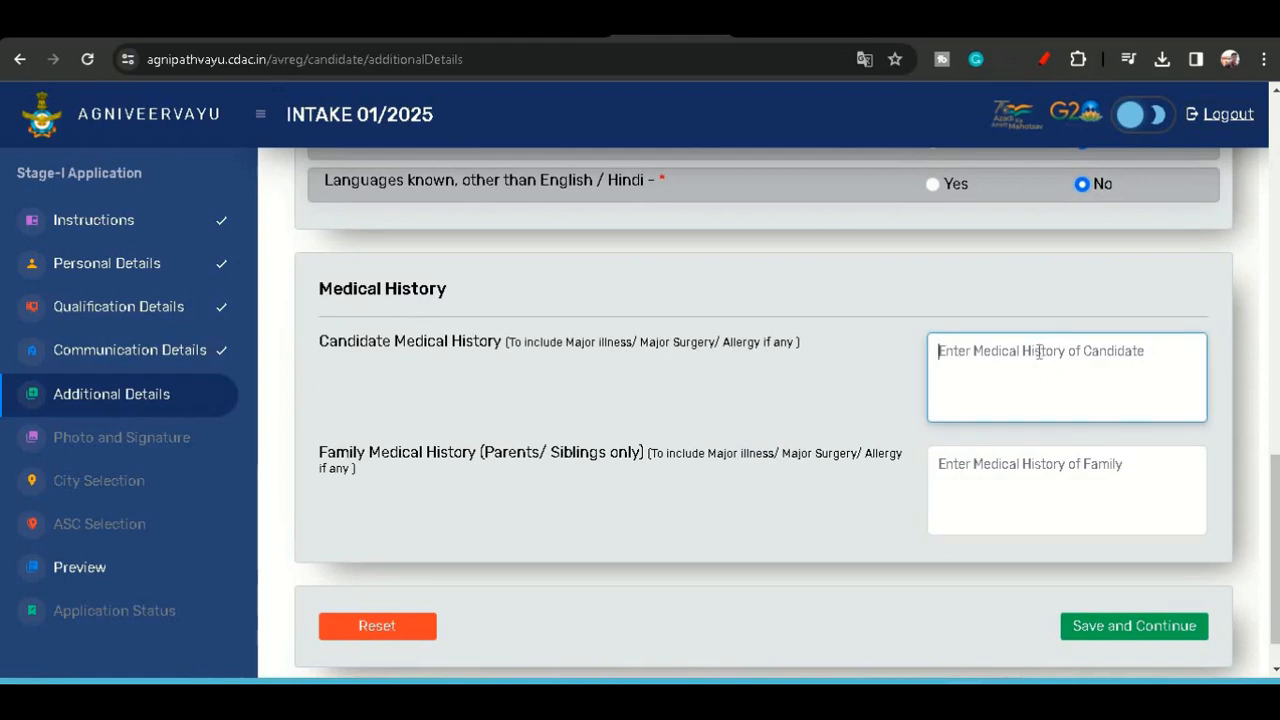
{"action": "scroll", "coordinate": [1039, 360], "scroll_direction": "down", "scroll_amount": 1}
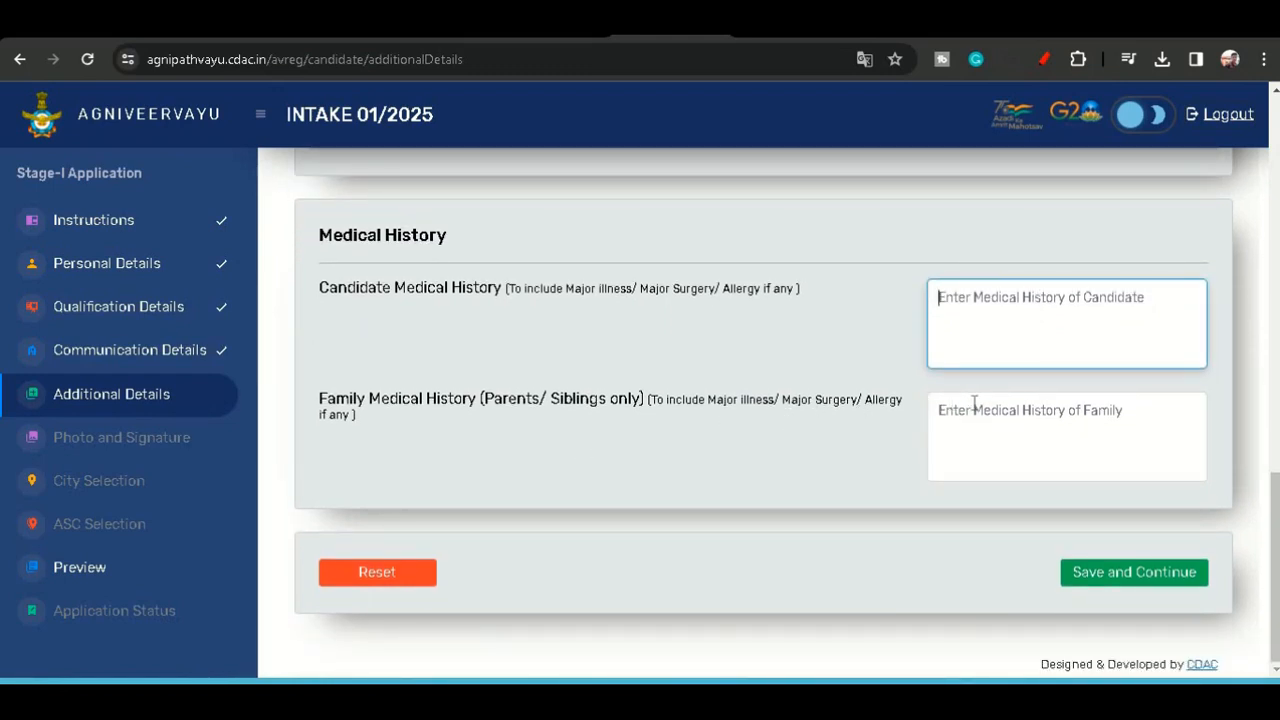
{"action": "left_click", "coordinate": [995, 409]}
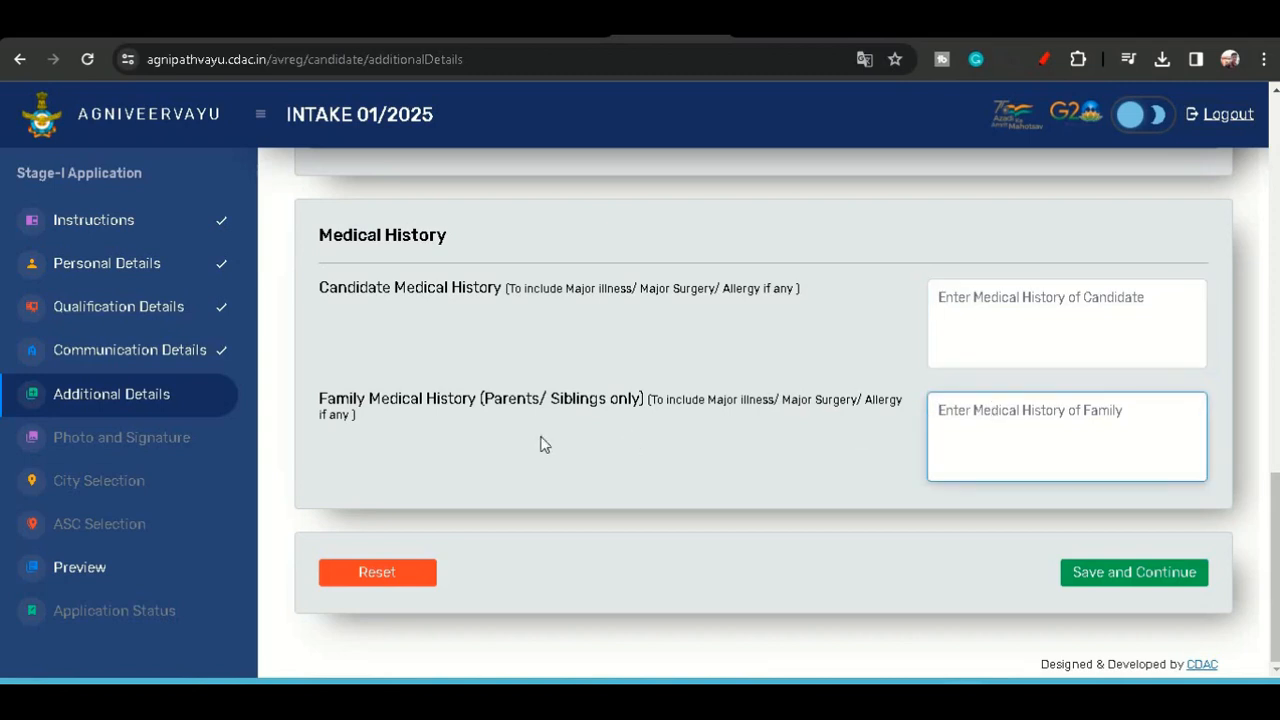
{"action": "left_click", "coordinate": [1114, 571]}
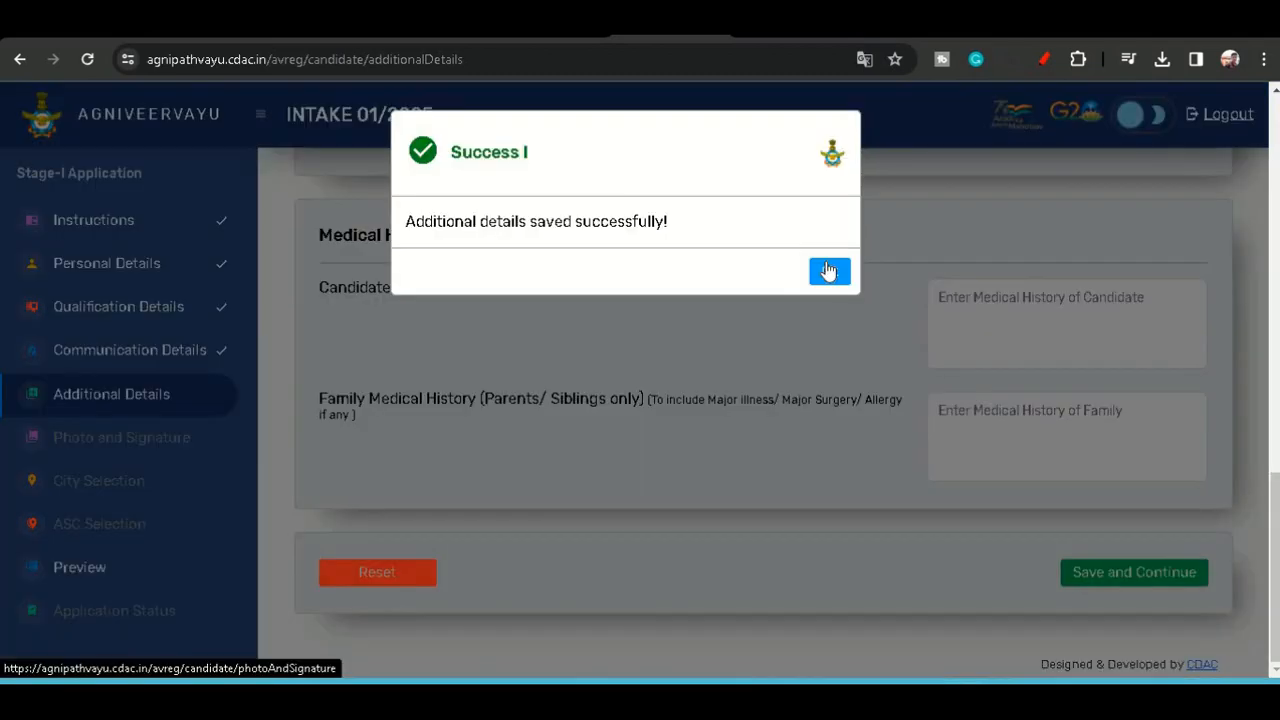
{"action": "left_click", "coordinate": [829, 271]}
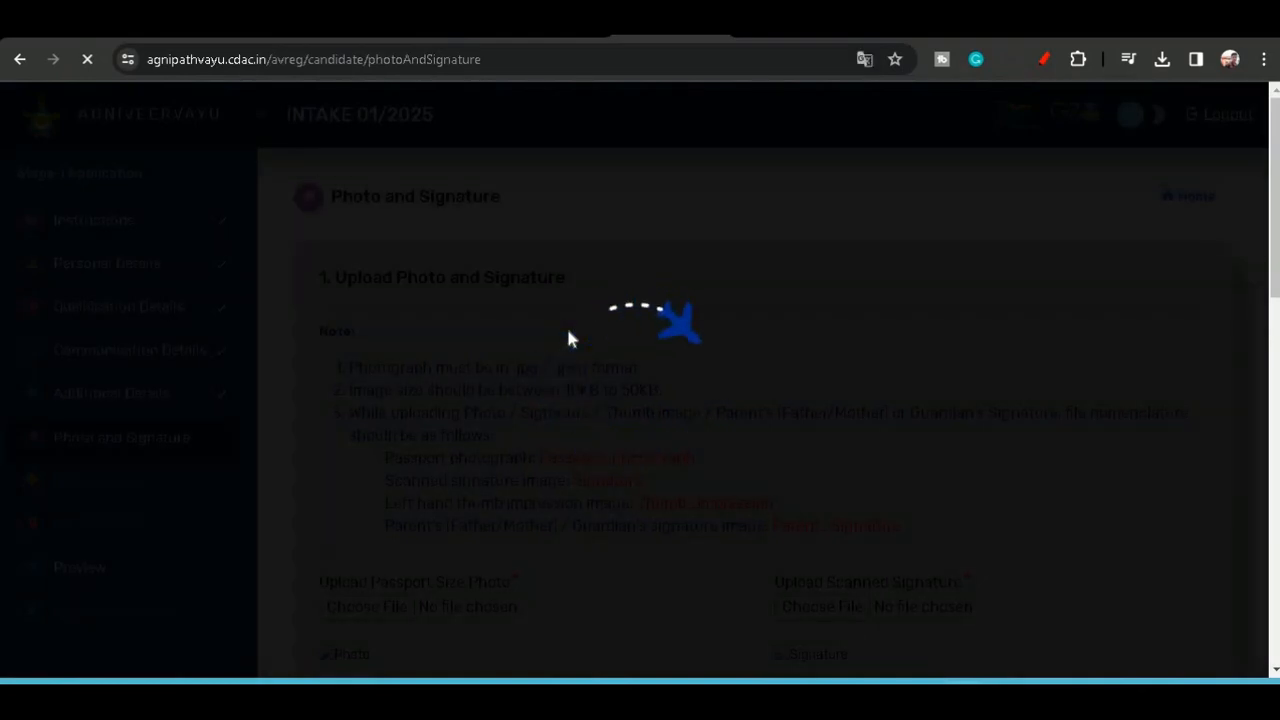
- Review the photo and signature upload requirements and the previously downloaded sample images
{"action": "scroll", "coordinate": [567, 335], "scroll_direction": "down", "scroll_amount": 1}
{"action": "scroll", "coordinate": [570, 338], "scroll_direction": "down", "scroll_amount": 1}
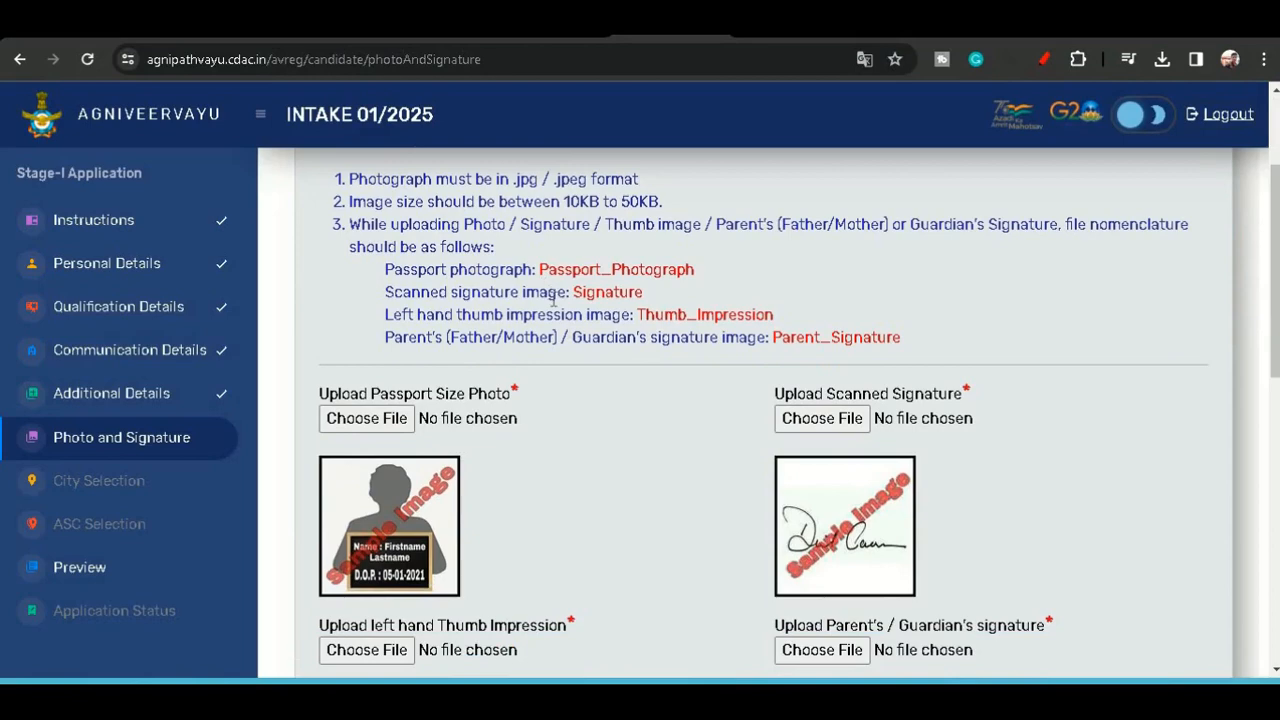
{"action": "scroll", "coordinate": [555, 305], "scroll_direction": "down", "scroll_amount": 1}
{"action": "scroll", "coordinate": [555, 305], "scroll_direction": "down", "scroll_amount": 1}
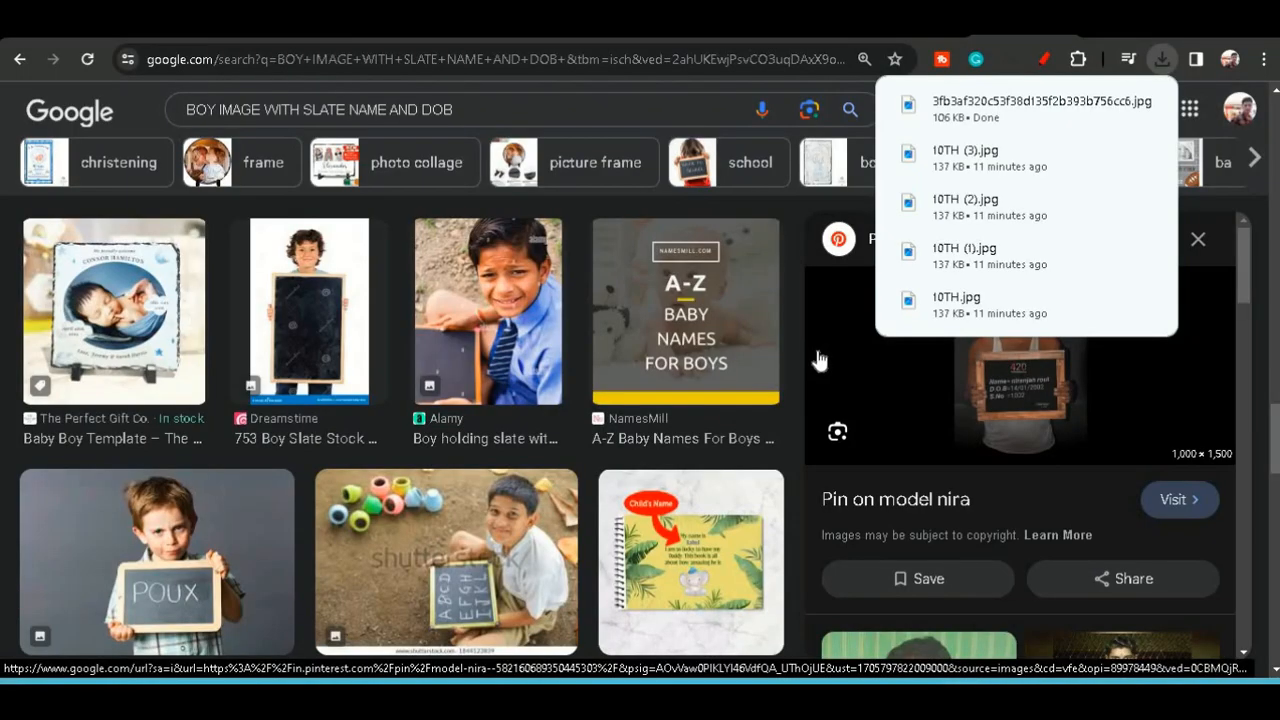
{"action": "scroll", "coordinate": [1157, 428], "scroll_direction": "down", "scroll_amount": 2}
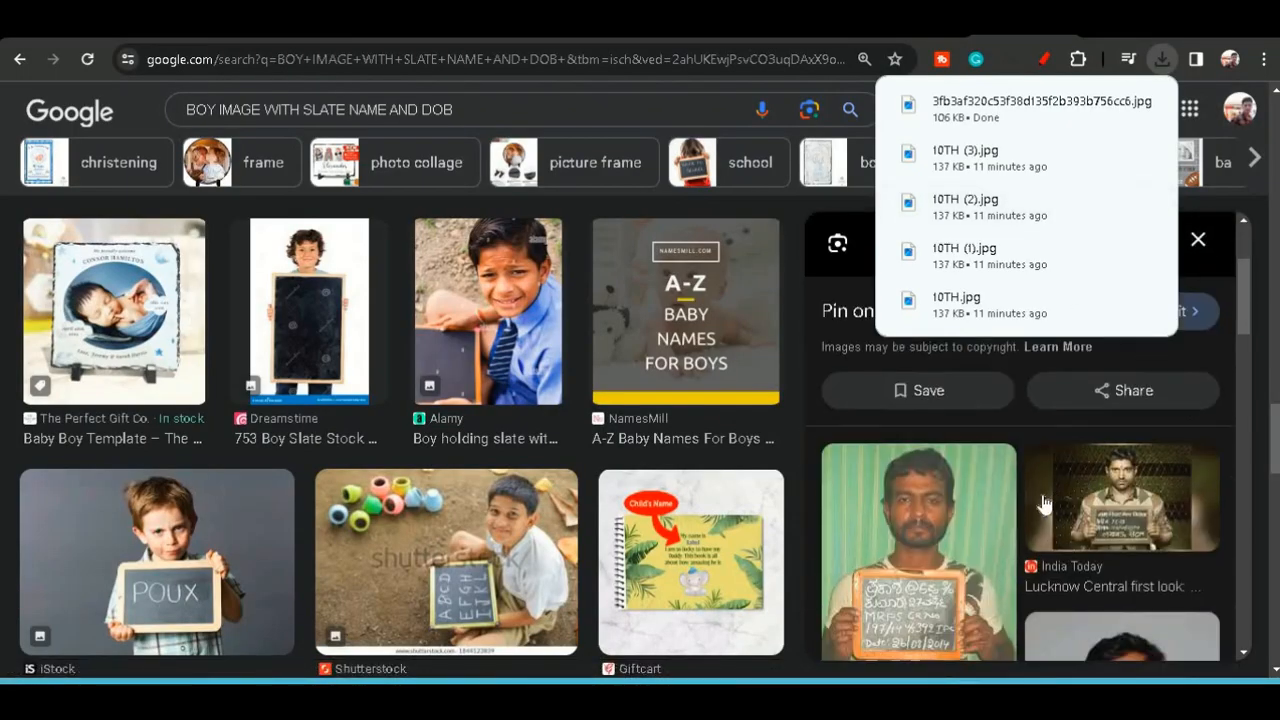
{"action": "scroll", "coordinate": [968, 543], "scroll_direction": "down", "scroll_amount": 1}
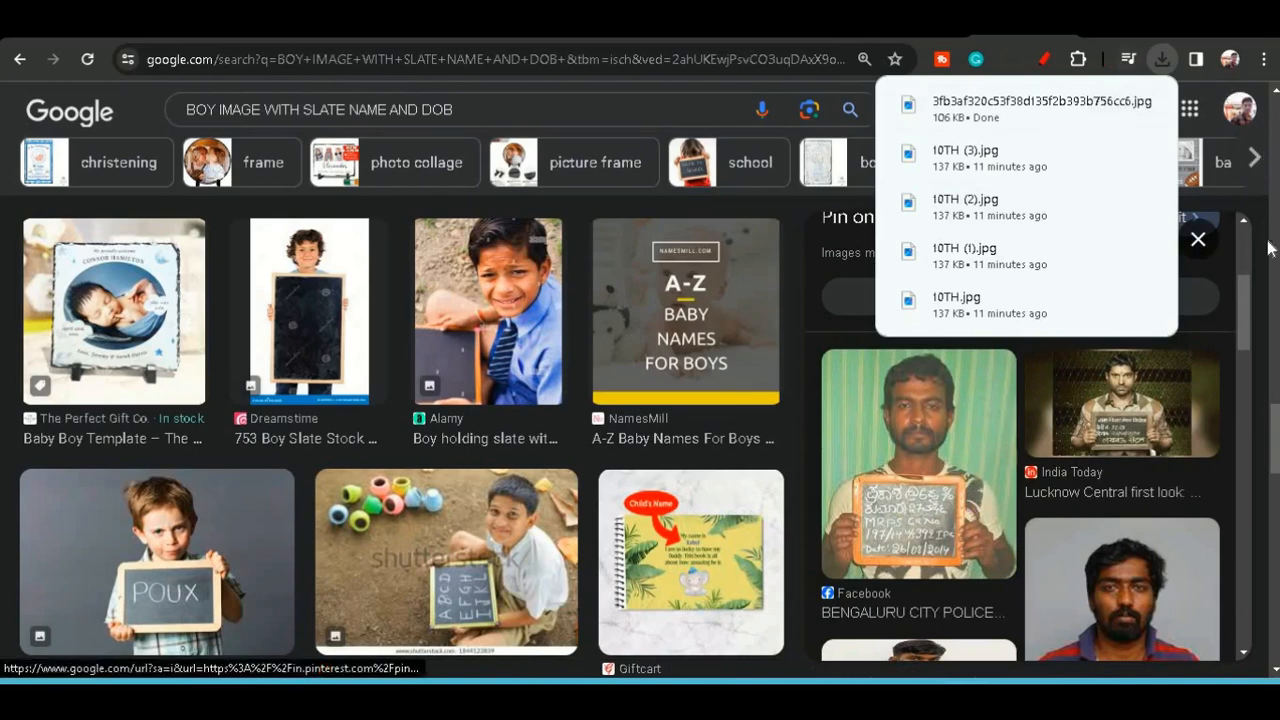
{"action": "left_click", "coordinate": [138, 125]}
{"action": "scroll", "coordinate": [905, 486], "scroll_direction": "down", "scroll_amount": 1}
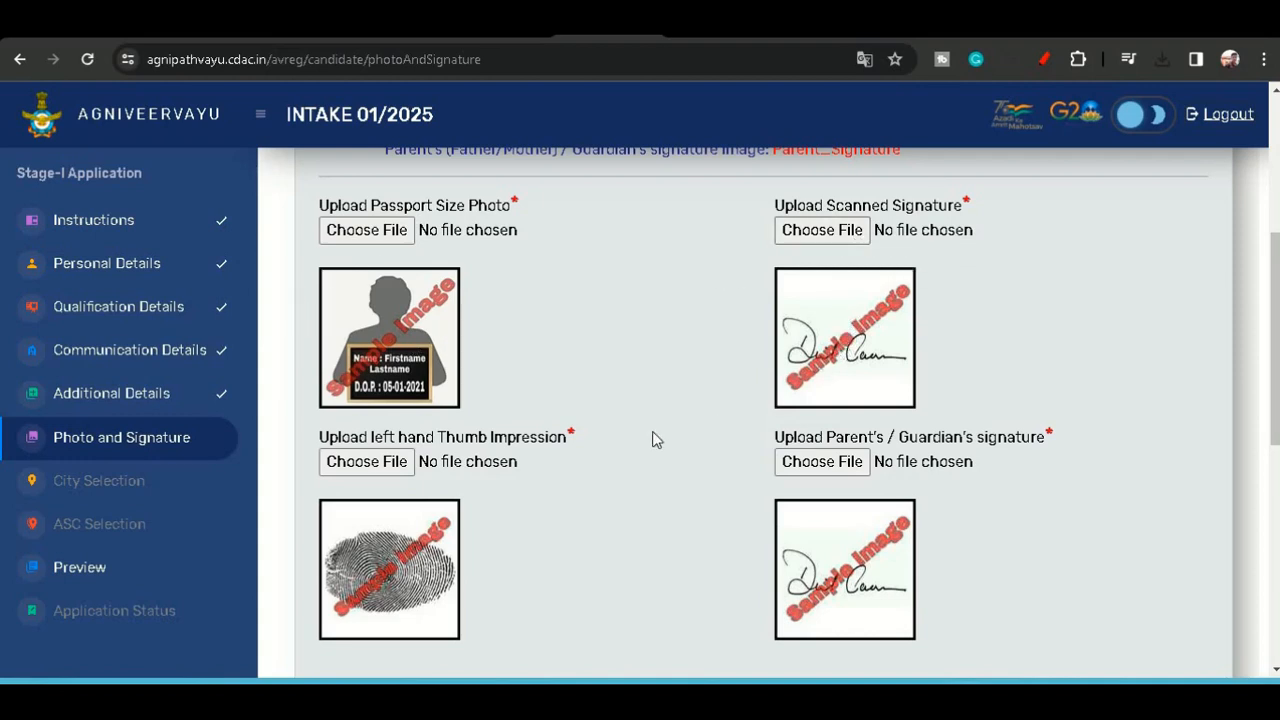
{"action": "scroll", "coordinate": [600, 450], "scroll_direction": "down", "scroll_amount": 1}
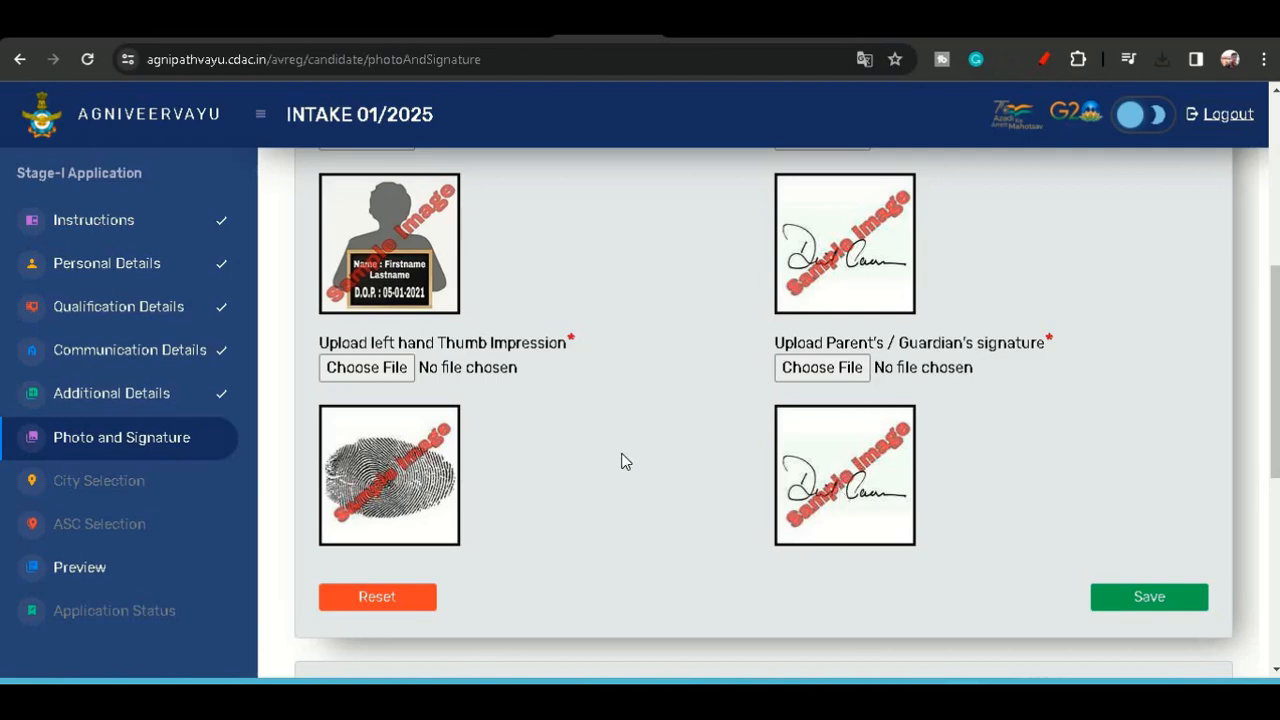
{"action": "scroll", "coordinate": [621, 461], "scroll_direction": "up", "scroll_amount": 3}
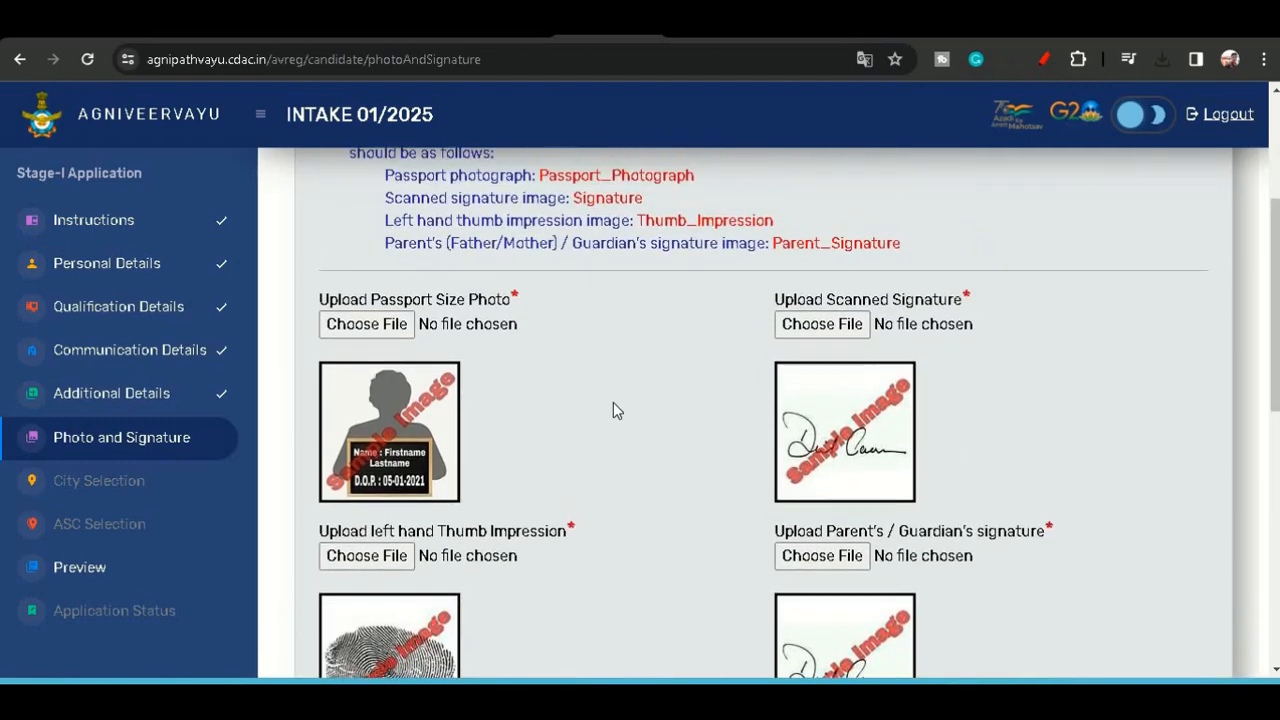
{"action": "scroll", "coordinate": [613, 410], "scroll_direction": "up", "scroll_amount": 2}
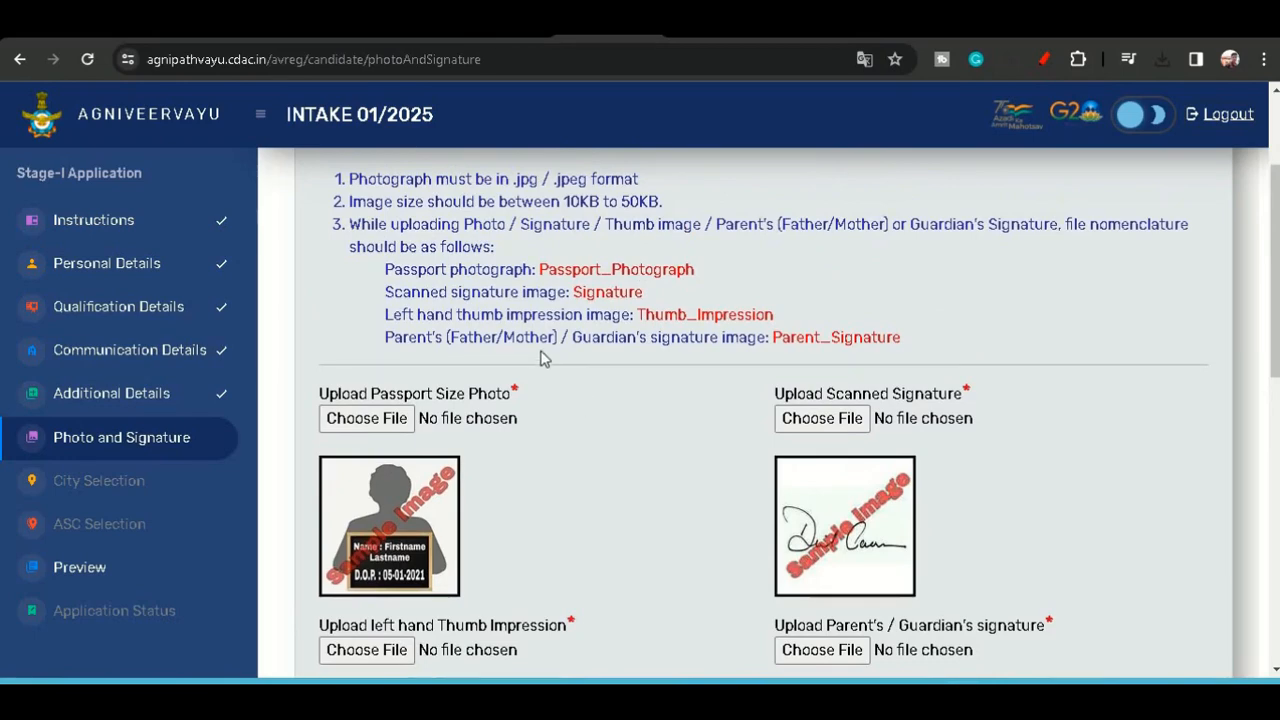
{"action": "scroll", "coordinate": [540, 358], "scroll_direction": "down", "scroll_amount": 2}
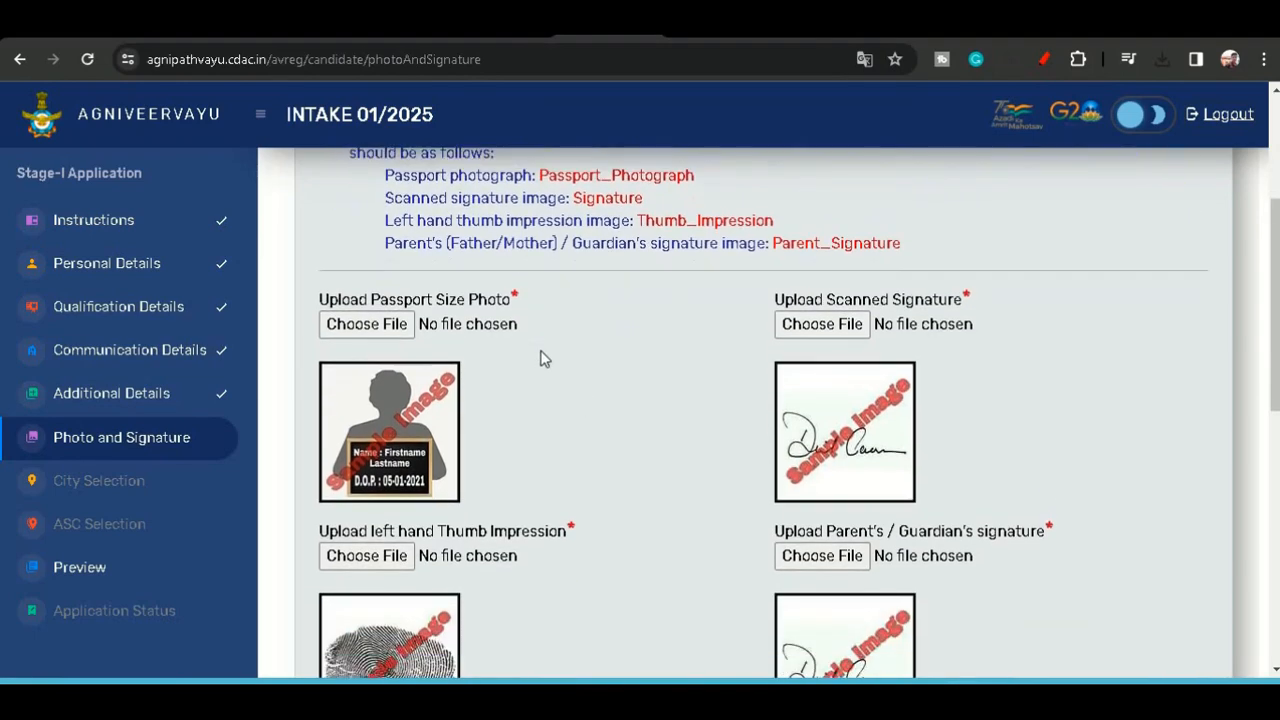
{"action": "scroll", "coordinate": [540, 358], "scroll_direction": "down", "scroll_amount": 2}
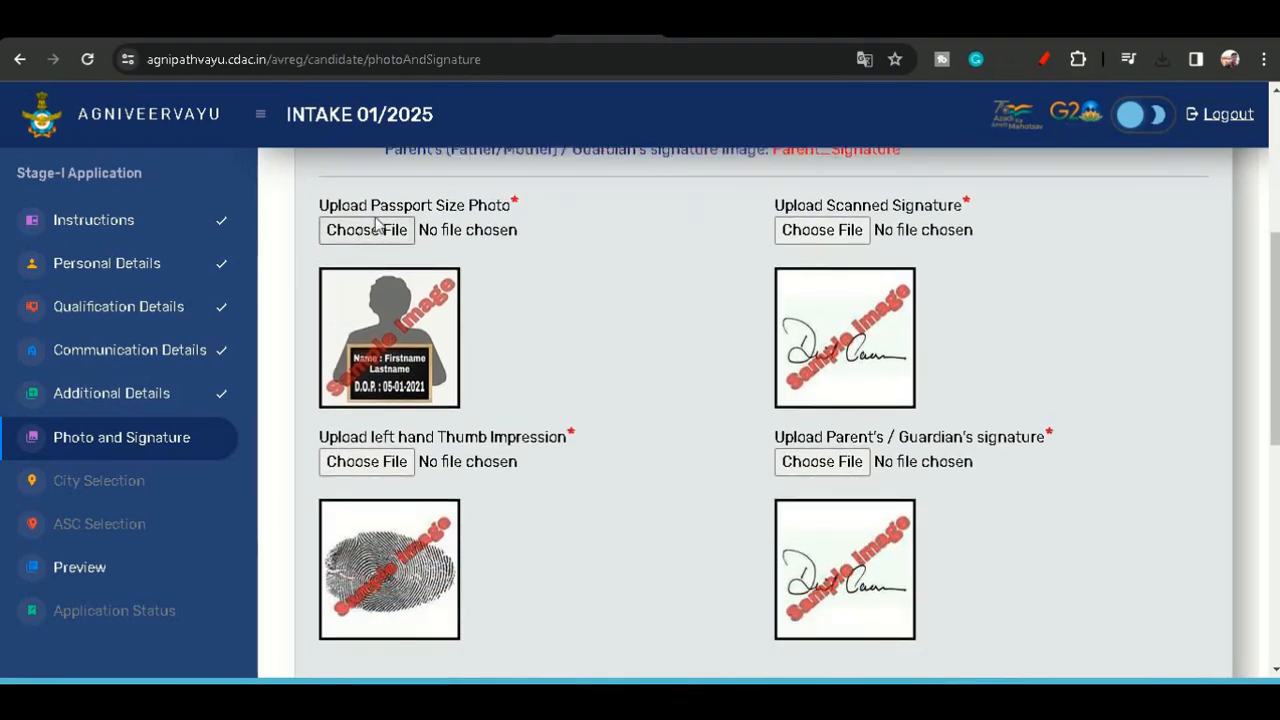
- Try to upload a downloaded image as the passport size photo and close the file-name alert
{"action": "left_click", "coordinate": [376, 228]}
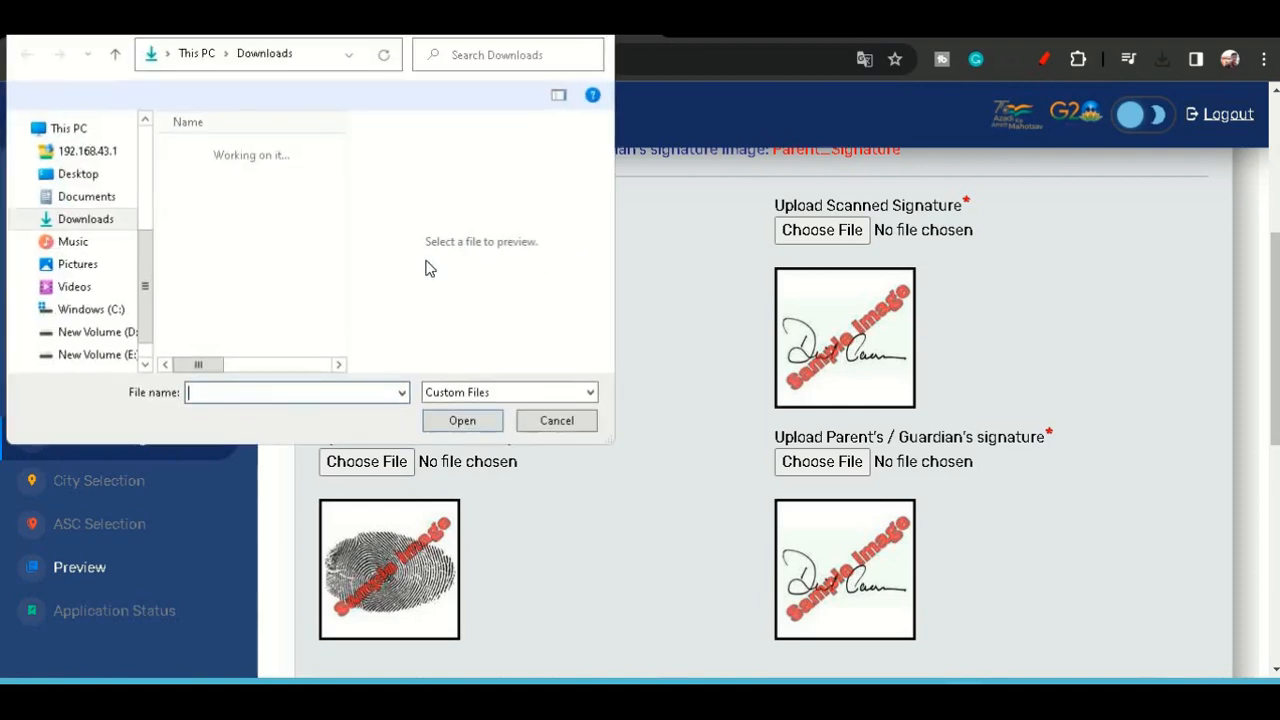
{"action": "double_click", "coordinate": [200, 176]}
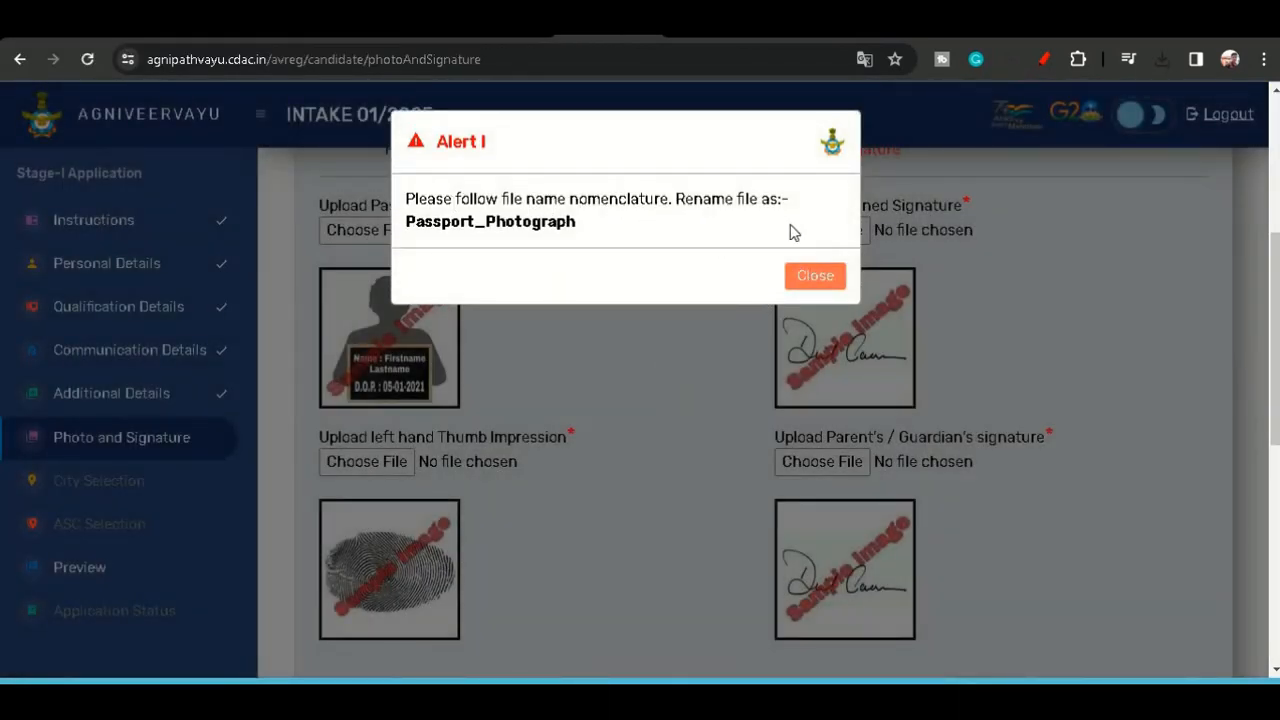
{"action": "left_click", "coordinate": [815, 274]}
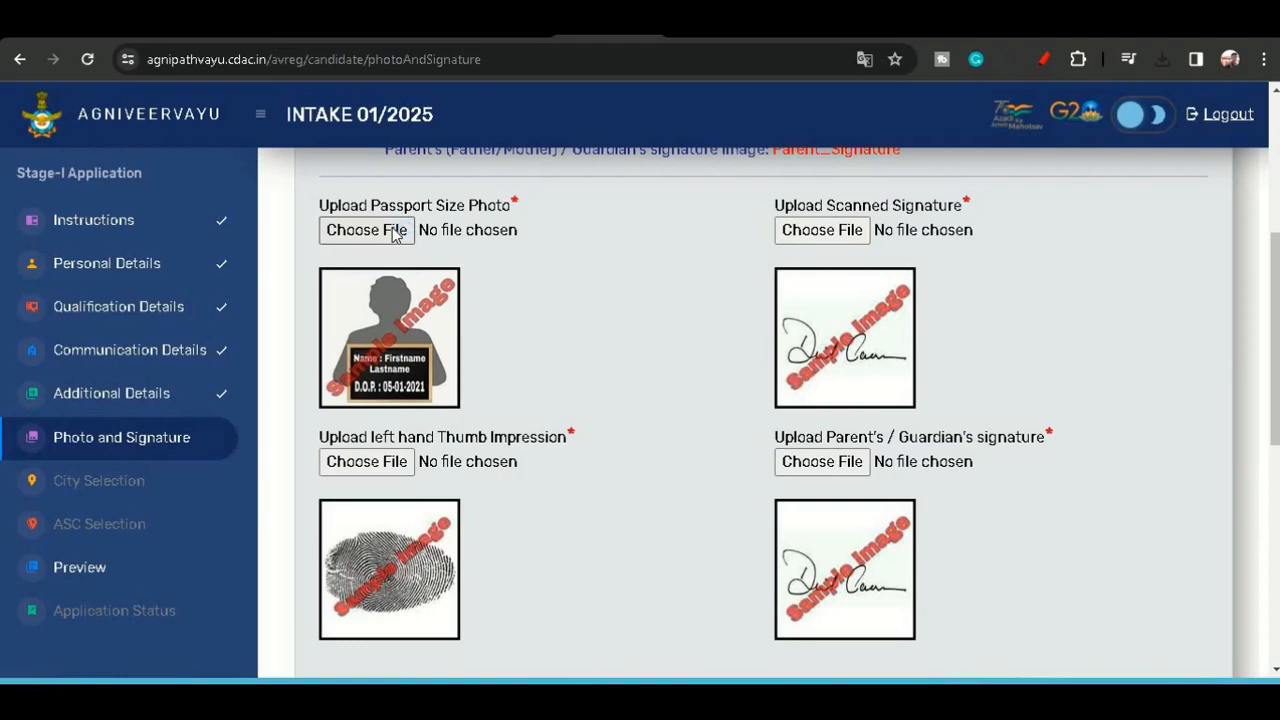
- Try to upload an image from the DPK folder as the passport size photo and close the file-name alert
{"action": "left_click", "coordinate": [396, 232]}
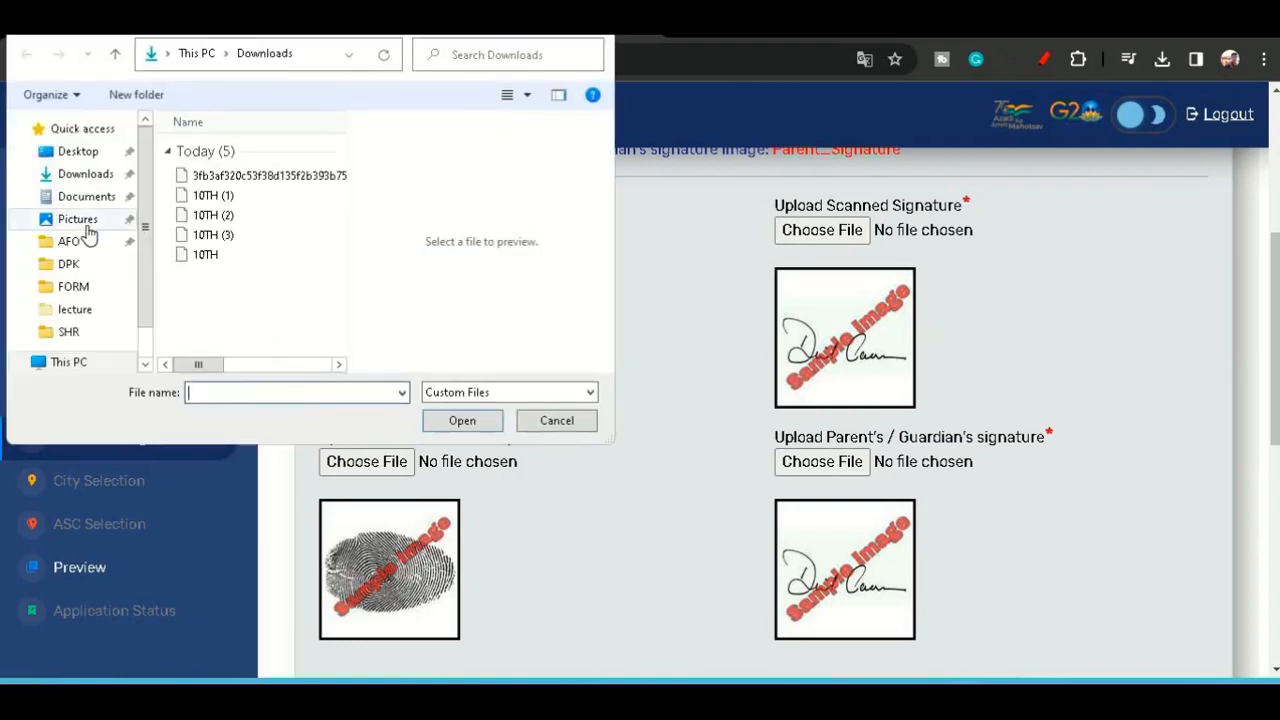
{"action": "scroll", "coordinate": [88, 233], "scroll_direction": "down", "scroll_amount": 4}
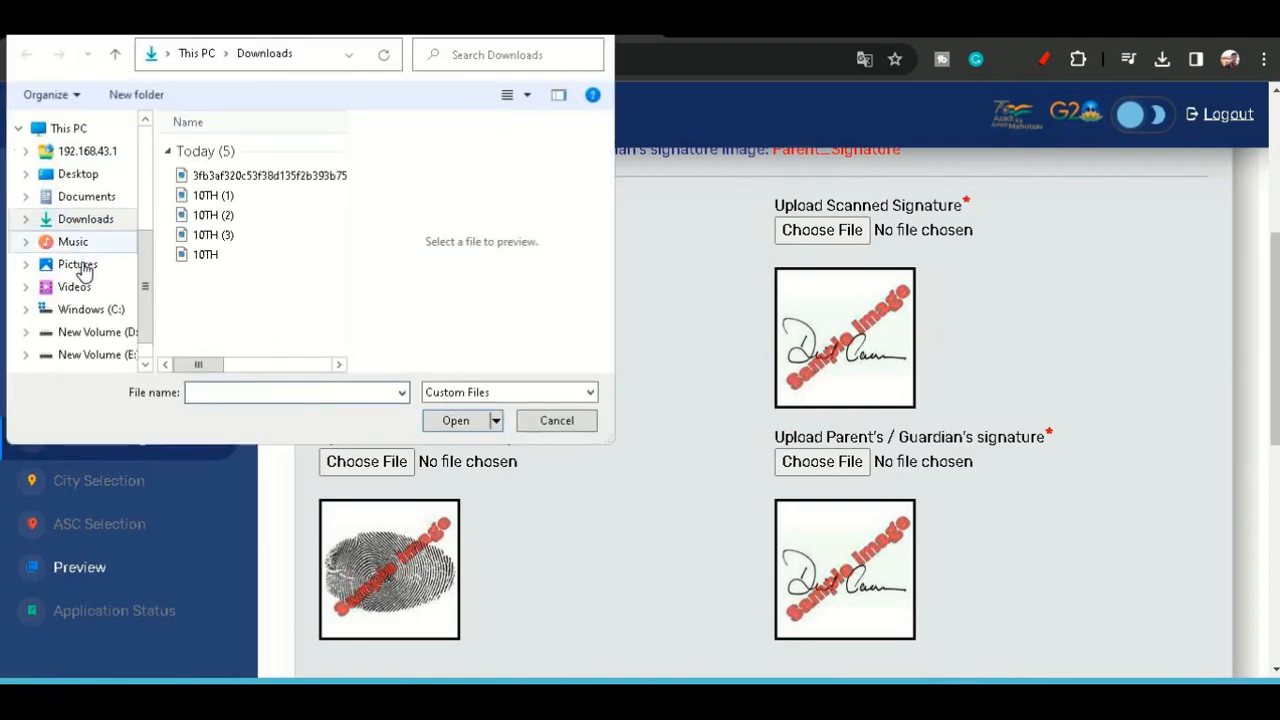
{"action": "scroll", "coordinate": [82, 265], "scroll_direction": "up", "scroll_amount": 4}
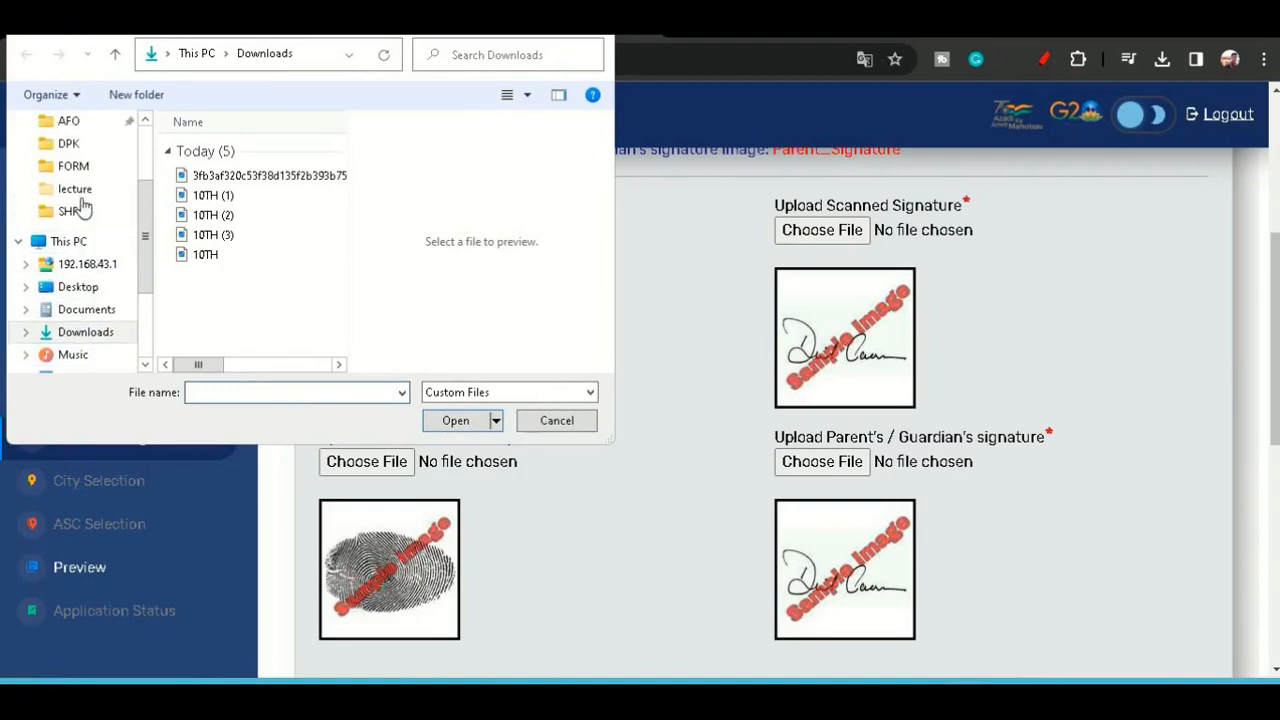
{"action": "left_click", "coordinate": [70, 143]}
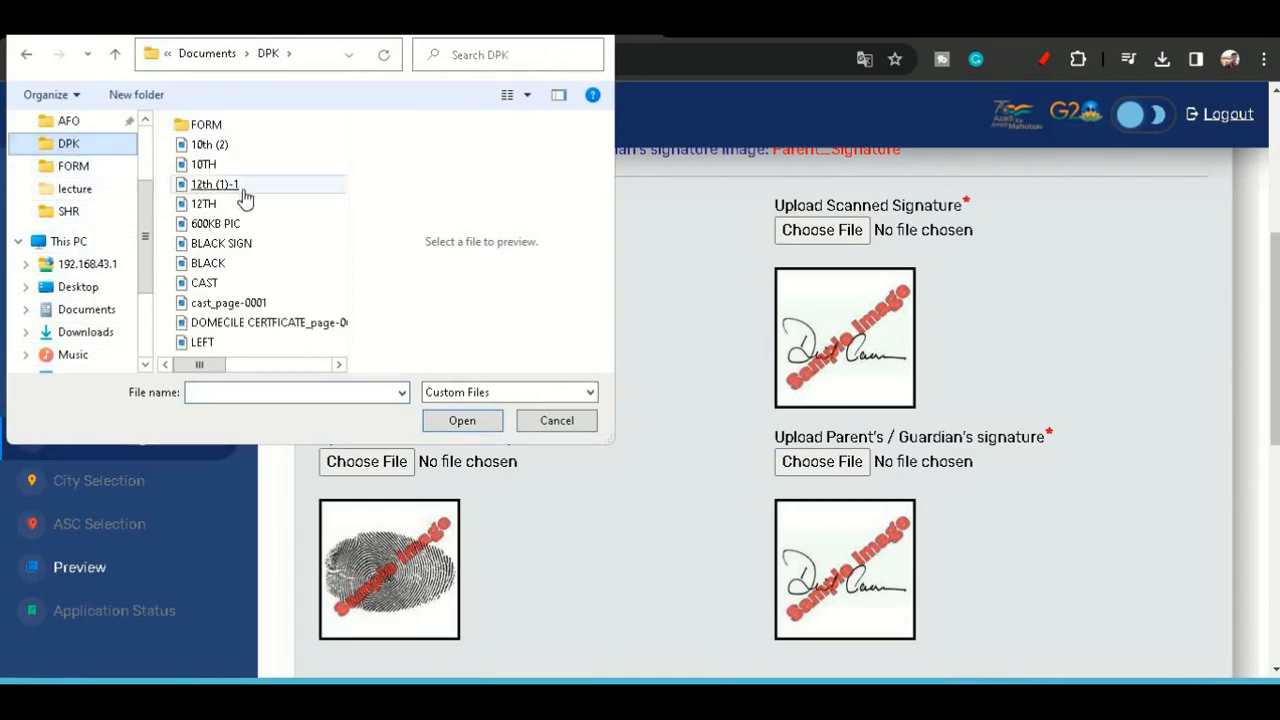
{"action": "scroll", "coordinate": [266, 282], "scroll_direction": "down", "scroll_amount": 3}
{"action": "left_click", "coordinate": [262, 284]}
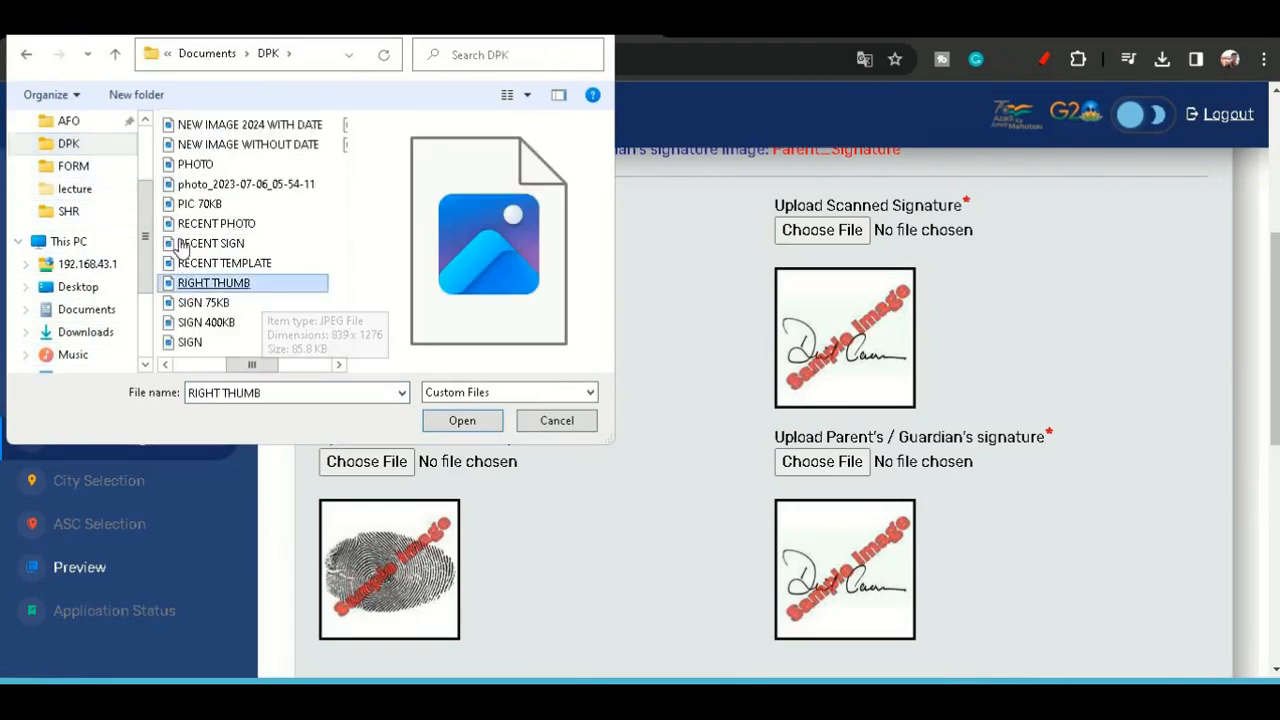
{"action": "double_click", "coordinate": [186, 206]}
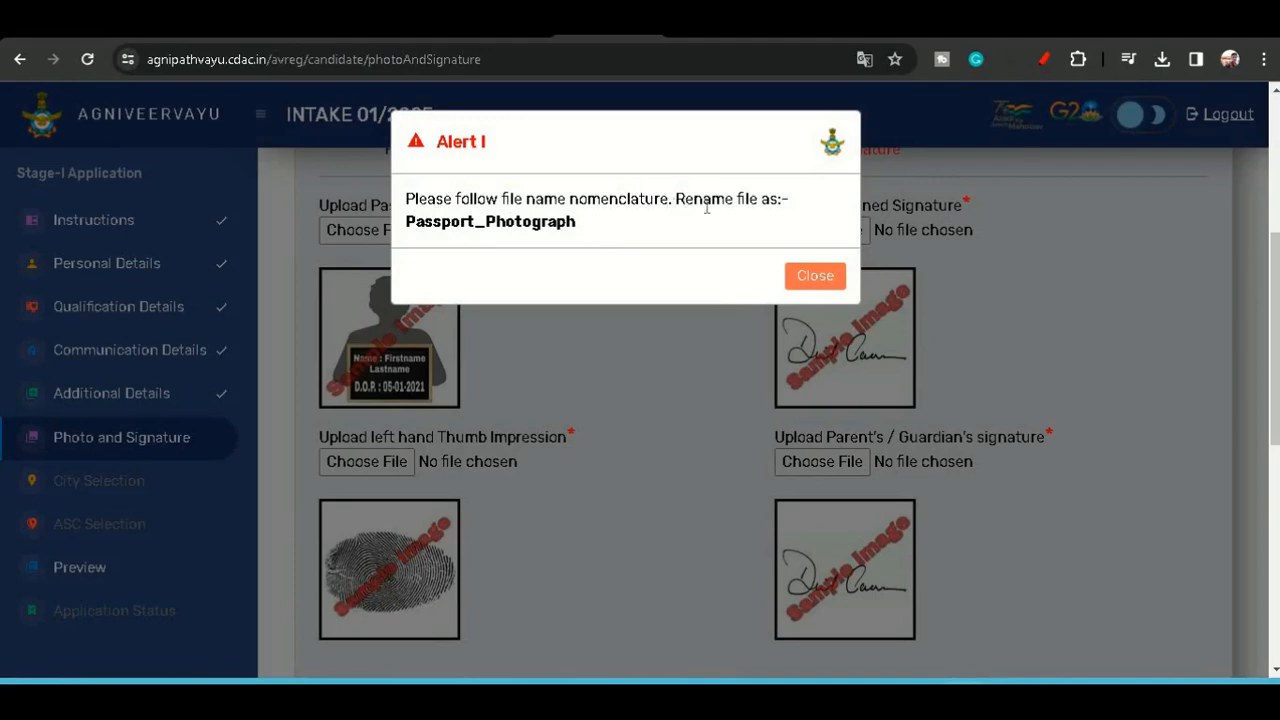
{"action": "left_click", "coordinate": [813, 277]}
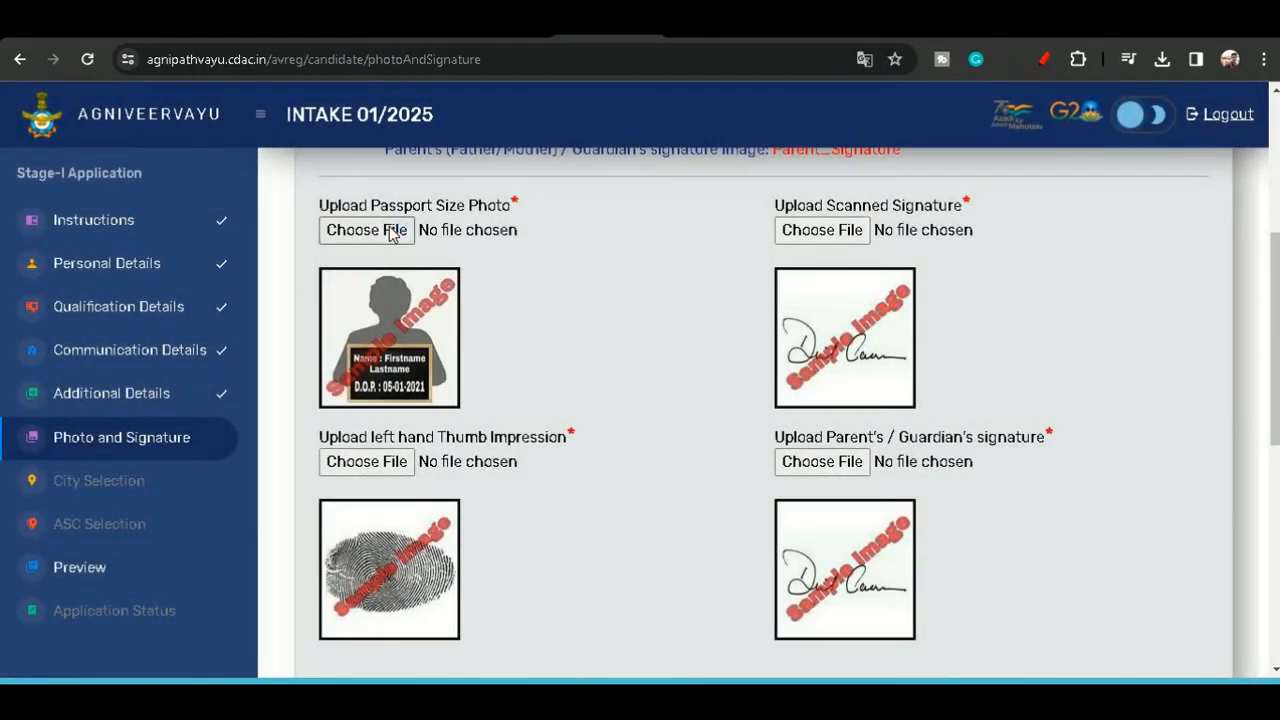
- Select the required file names Passport_Photograph, Signature, Thumb_Impression and Parent_Signature in the upload note
{"action": "scroll", "coordinate": [532, 517], "scroll_direction": "up", "scroll_amount": 2}
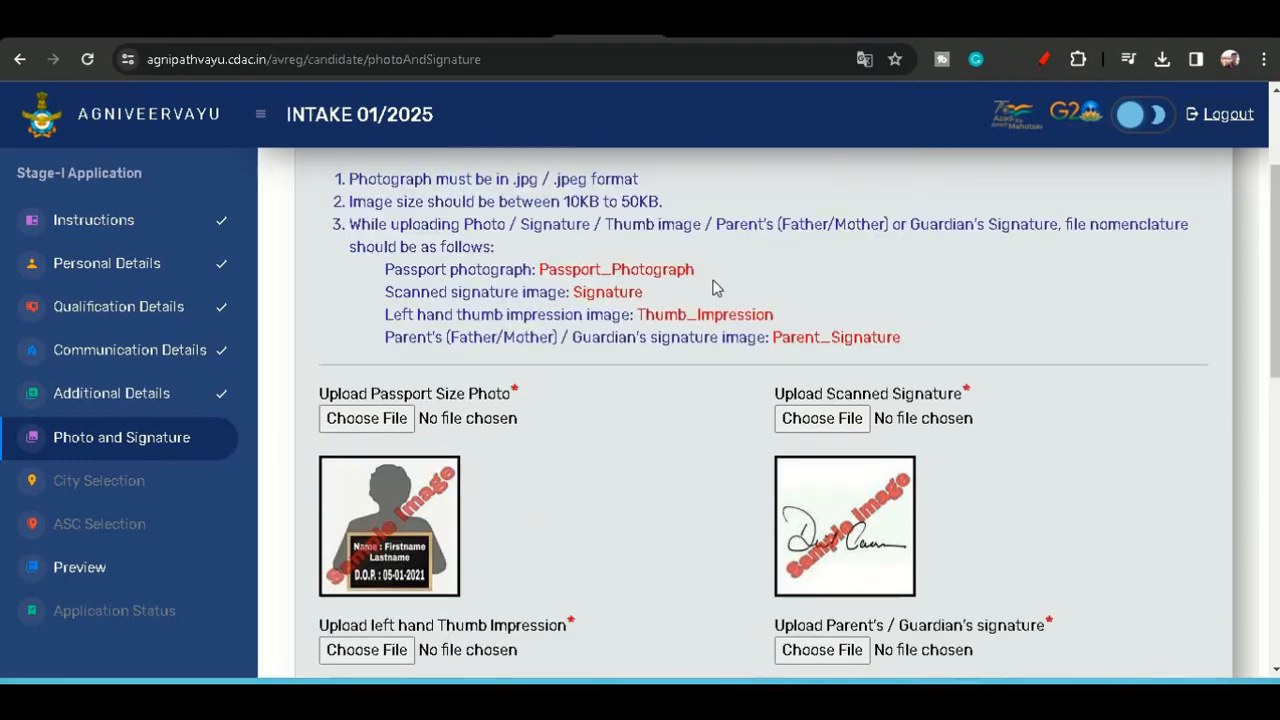
{"action": "left_click_drag", "start_coordinate": [706, 268], "coordinate": [522, 269]}
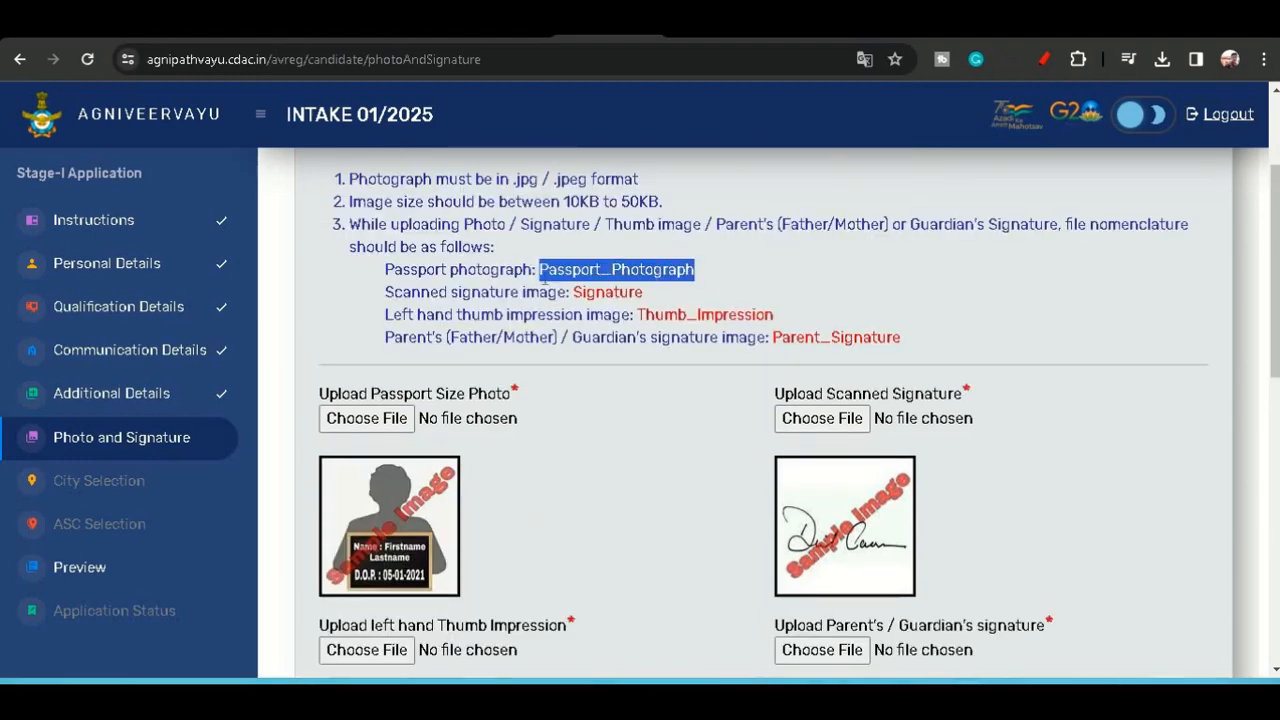
{"action": "left_click", "coordinate": [663, 297]}
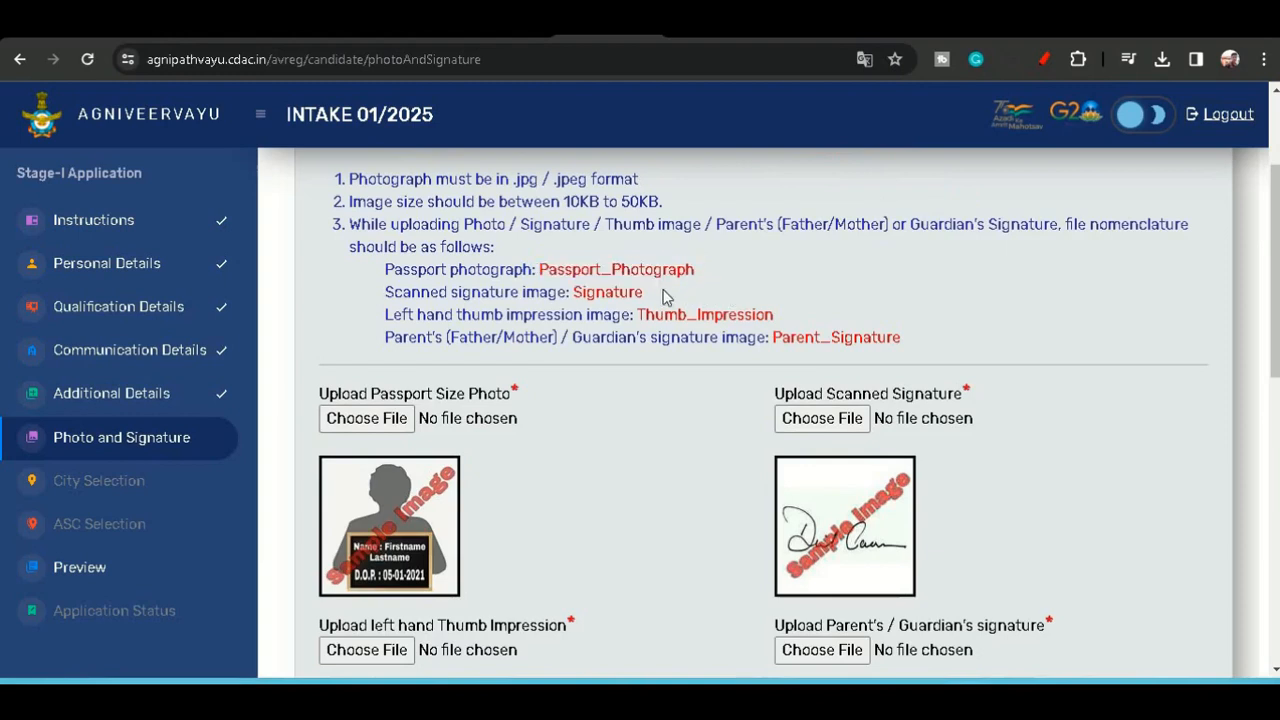
{"action": "left_click_drag", "start_coordinate": [646, 292], "coordinate": [571, 291]}
{"action": "left_click", "coordinate": [604, 291]}
{"action": "left_click_drag", "start_coordinate": [780, 318], "coordinate": [638, 318]}
{"action": "left_click", "coordinate": [810, 345]}
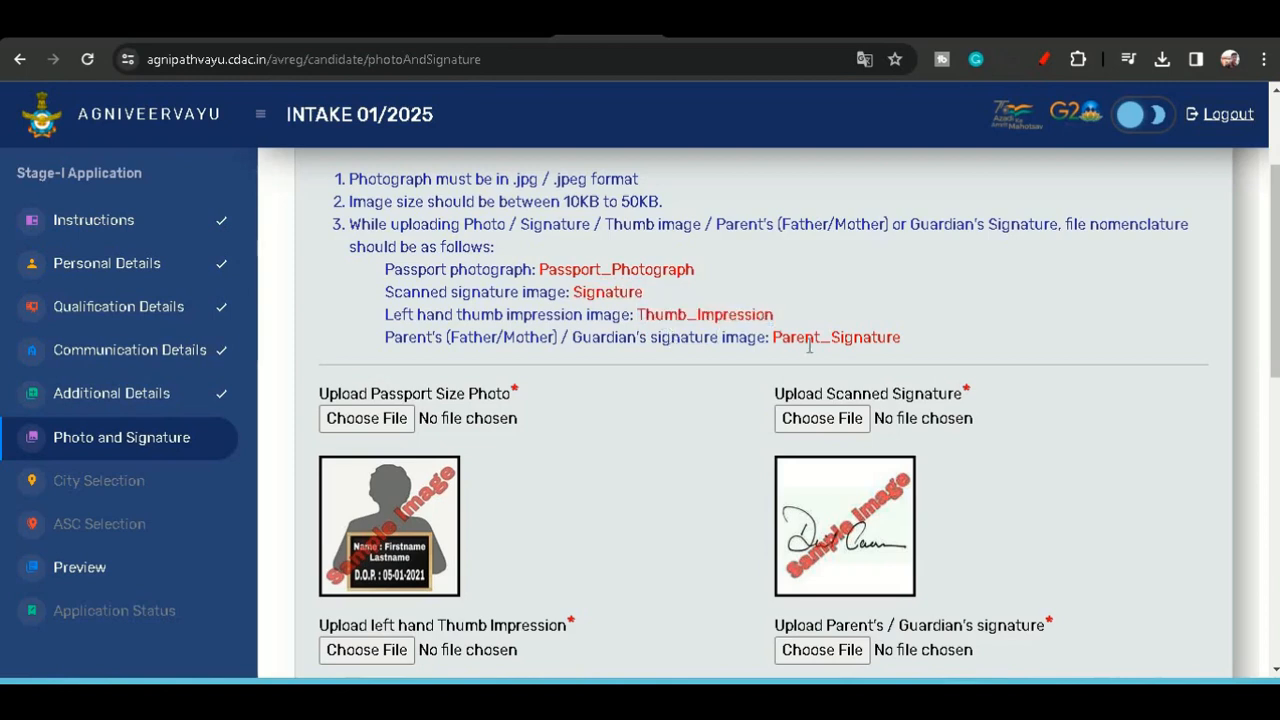
{"action": "left_click_drag", "start_coordinate": [904, 340], "coordinate": [776, 343]}
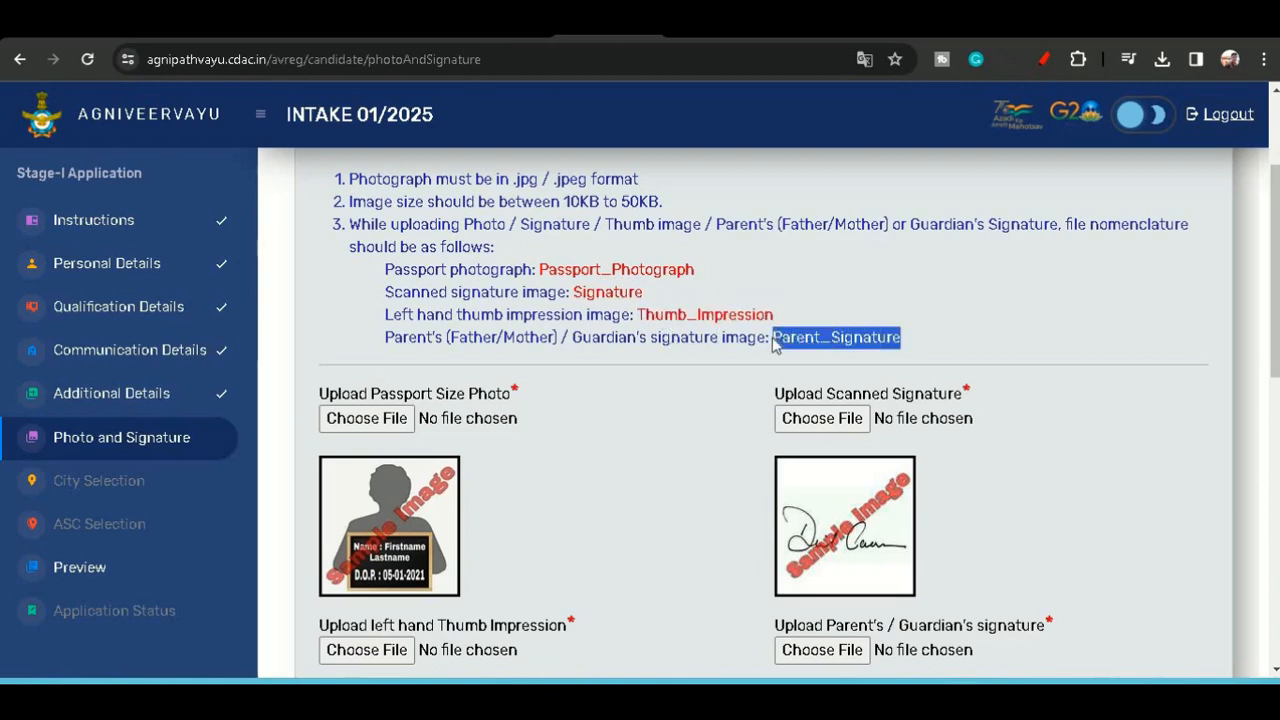
{"action": "left_click", "coordinate": [776, 344]}
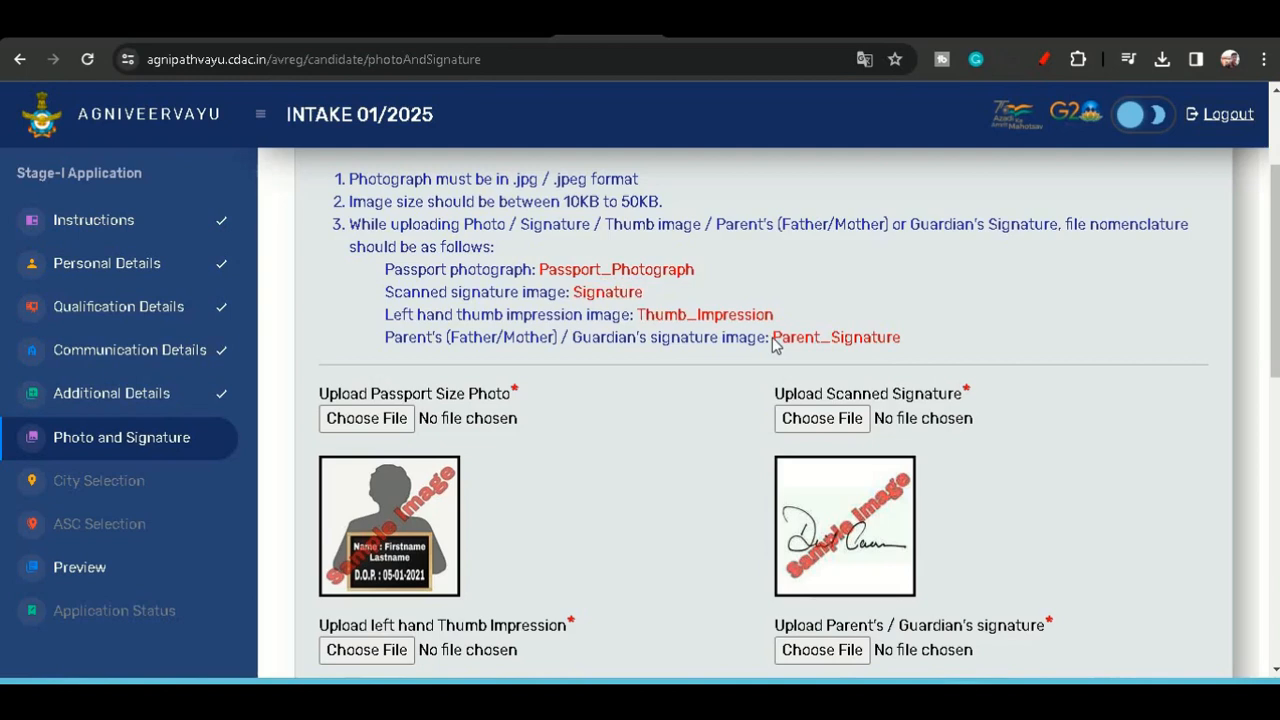
- Upload the Passport_Photograph file from Downloads as the passport size photo and accept automatic compression
{"action": "left_click", "coordinate": [363, 420]}
{"action": "left_click", "coordinate": [366, 396]}
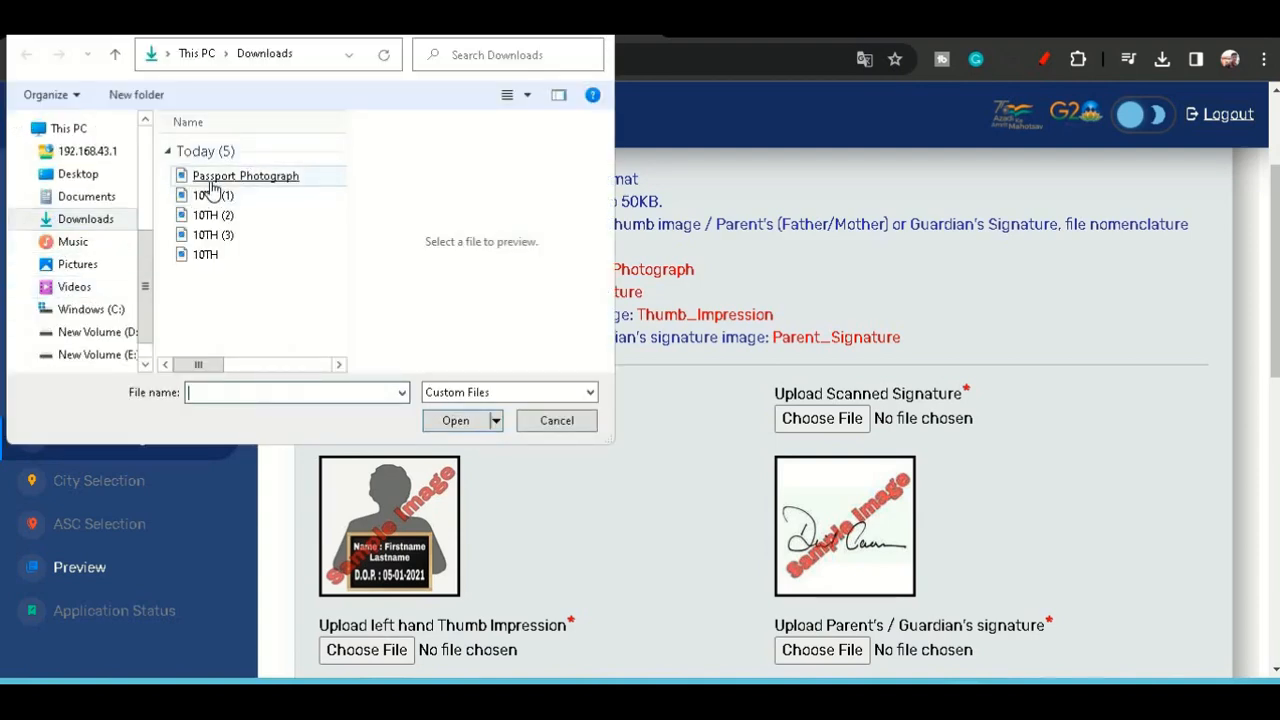
{"action": "double_click", "coordinate": [285, 177]}
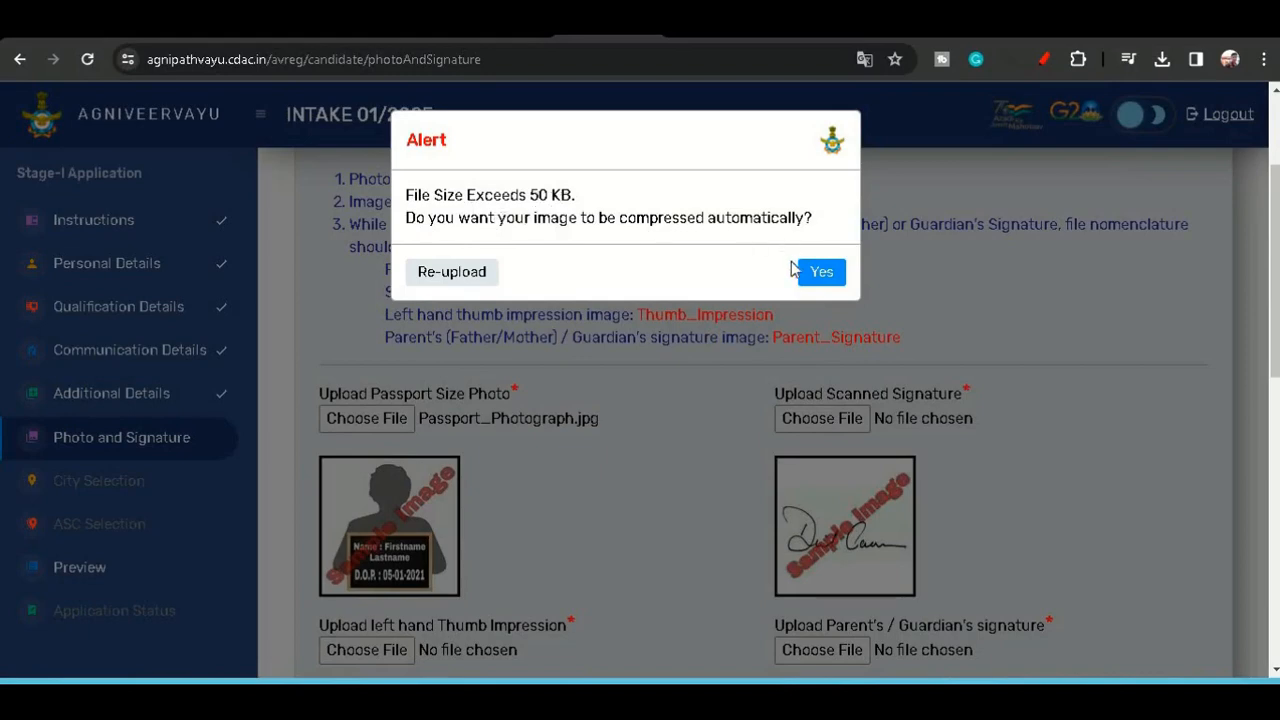
{"action": "left_click", "coordinate": [821, 271]}
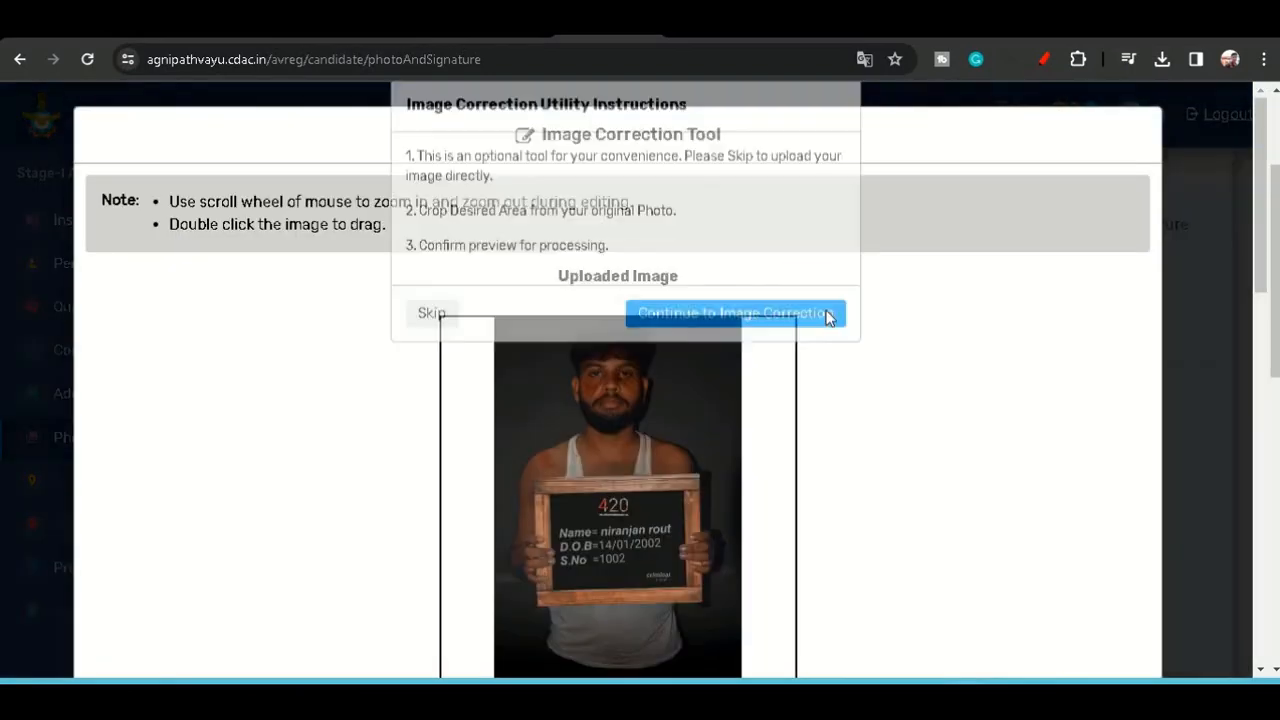
- Continue to image correction, preview the photo and submit the processed image
{"action": "left_click", "coordinate": [758, 355]}
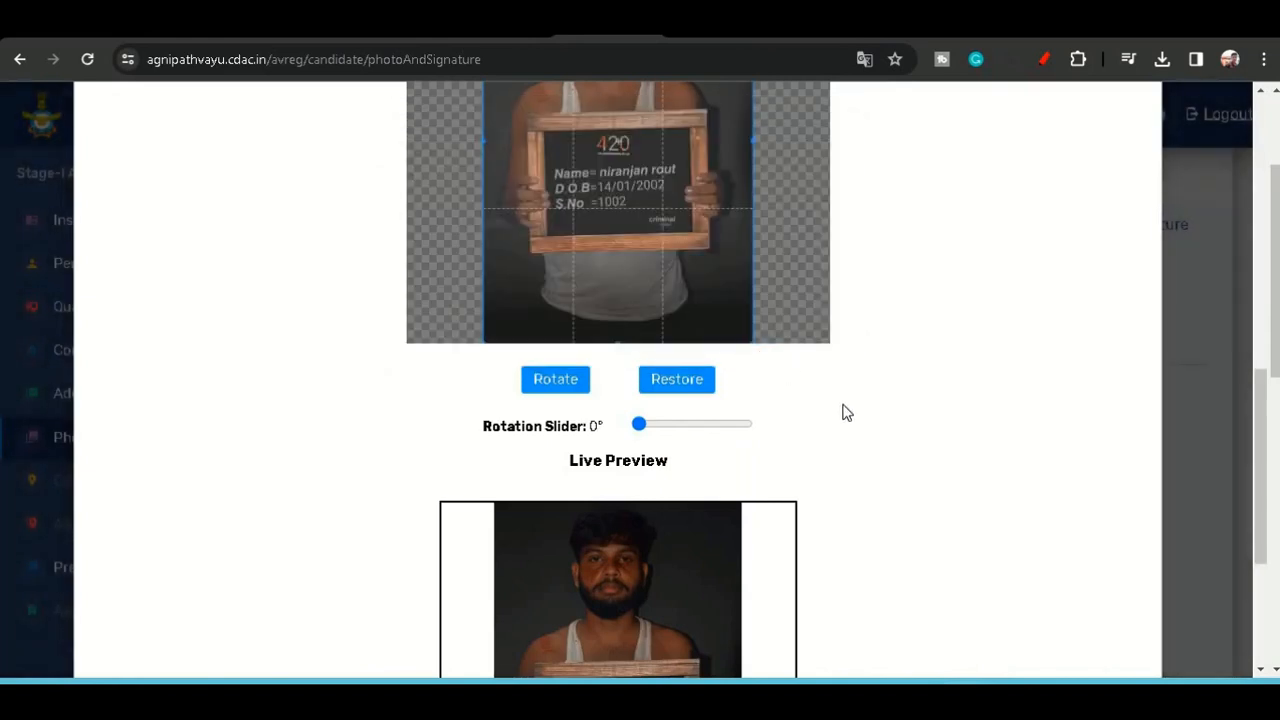
{"action": "scroll", "coordinate": [849, 419], "scroll_direction": "down", "scroll_amount": 3}
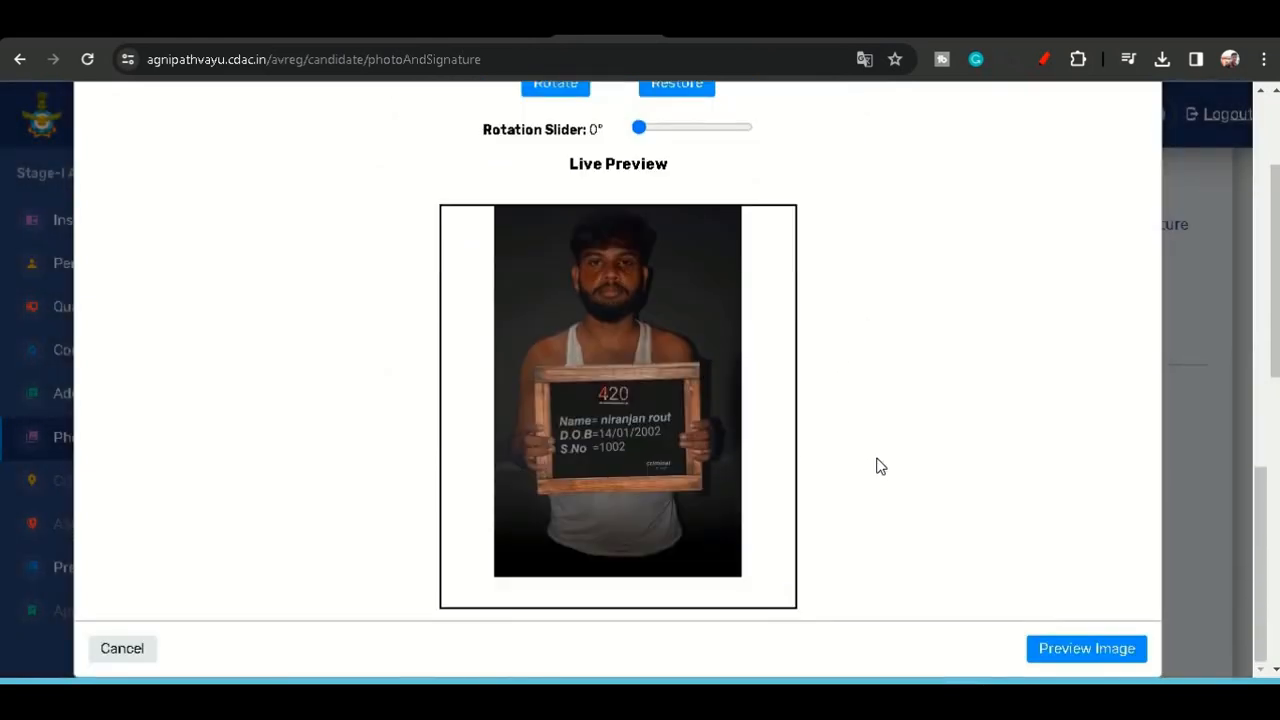
{"action": "scroll", "coordinate": [876, 459], "scroll_direction": "down", "scroll_amount": 1}
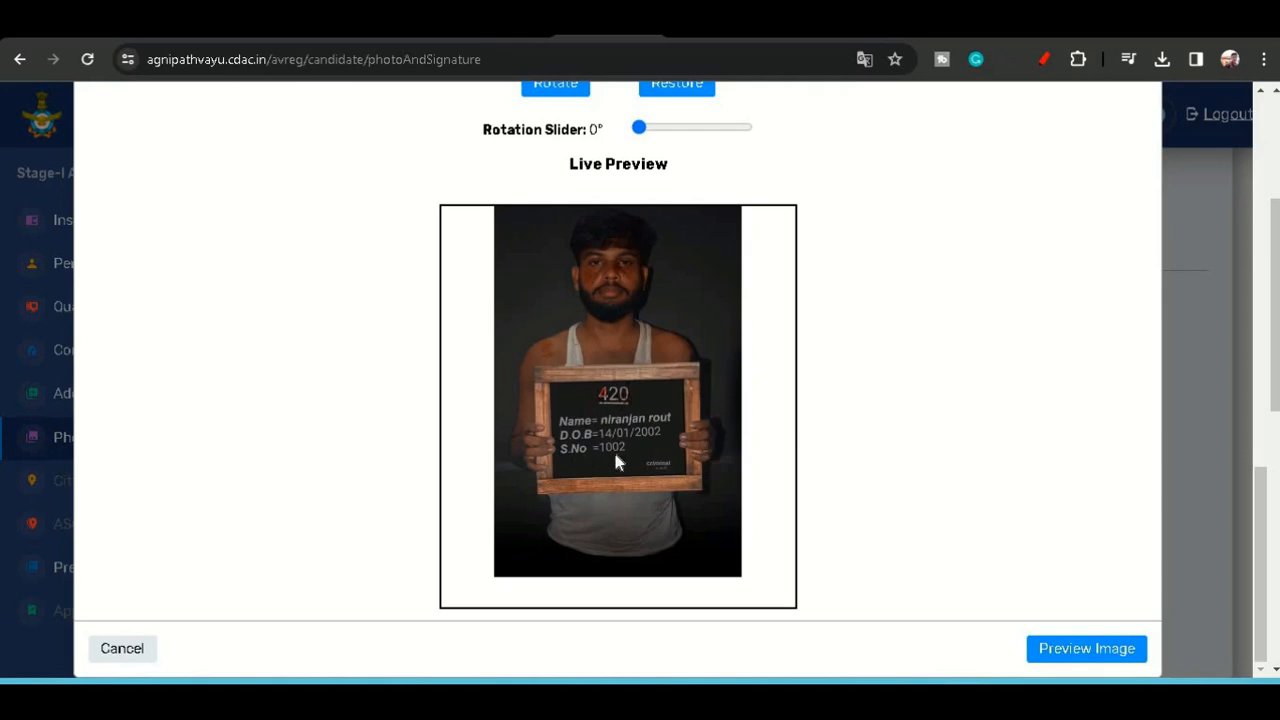
{"action": "left_click", "coordinate": [1056, 652]}
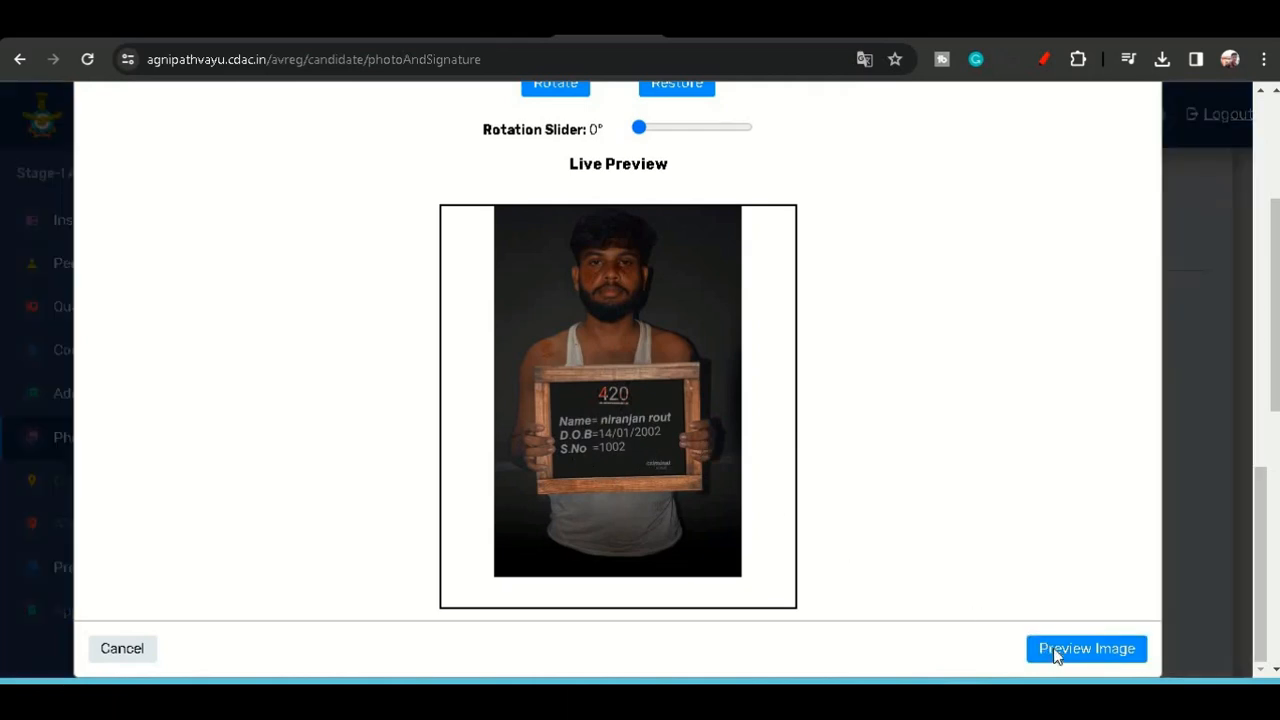
{"action": "scroll", "coordinate": [686, 491], "scroll_direction": "down", "scroll_amount": 2}
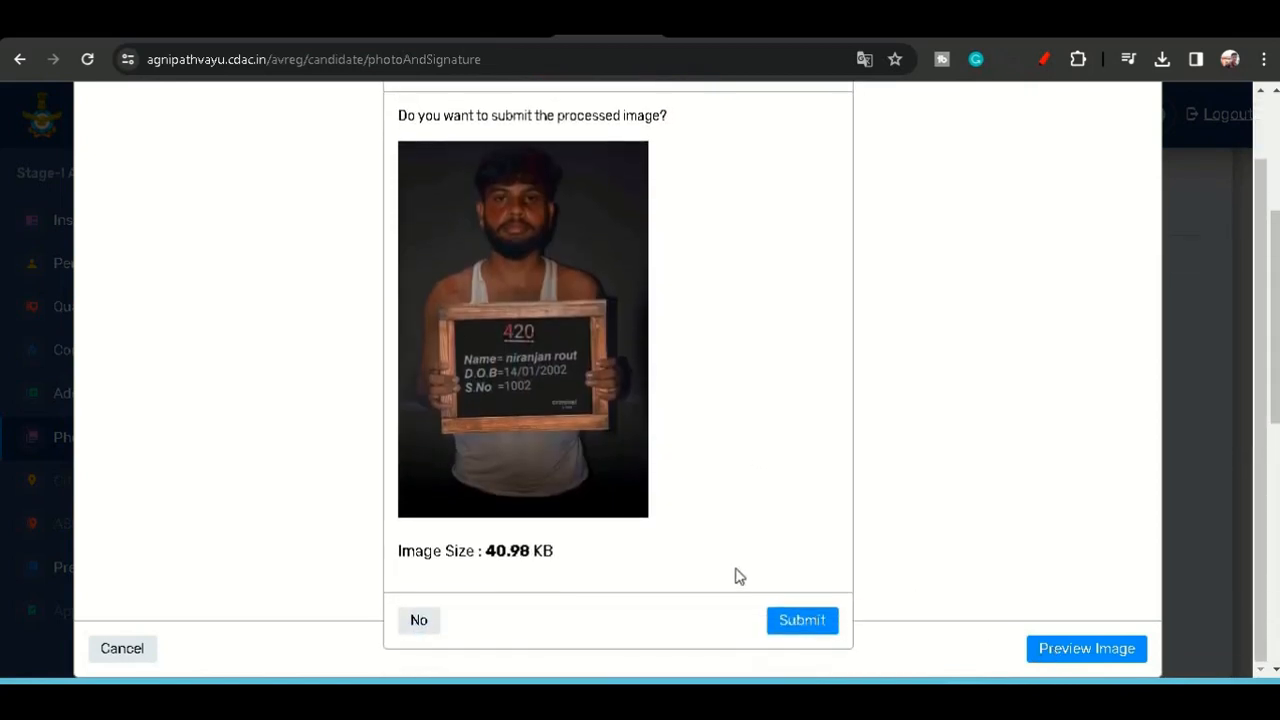
{"action": "left_click", "coordinate": [800, 621]}
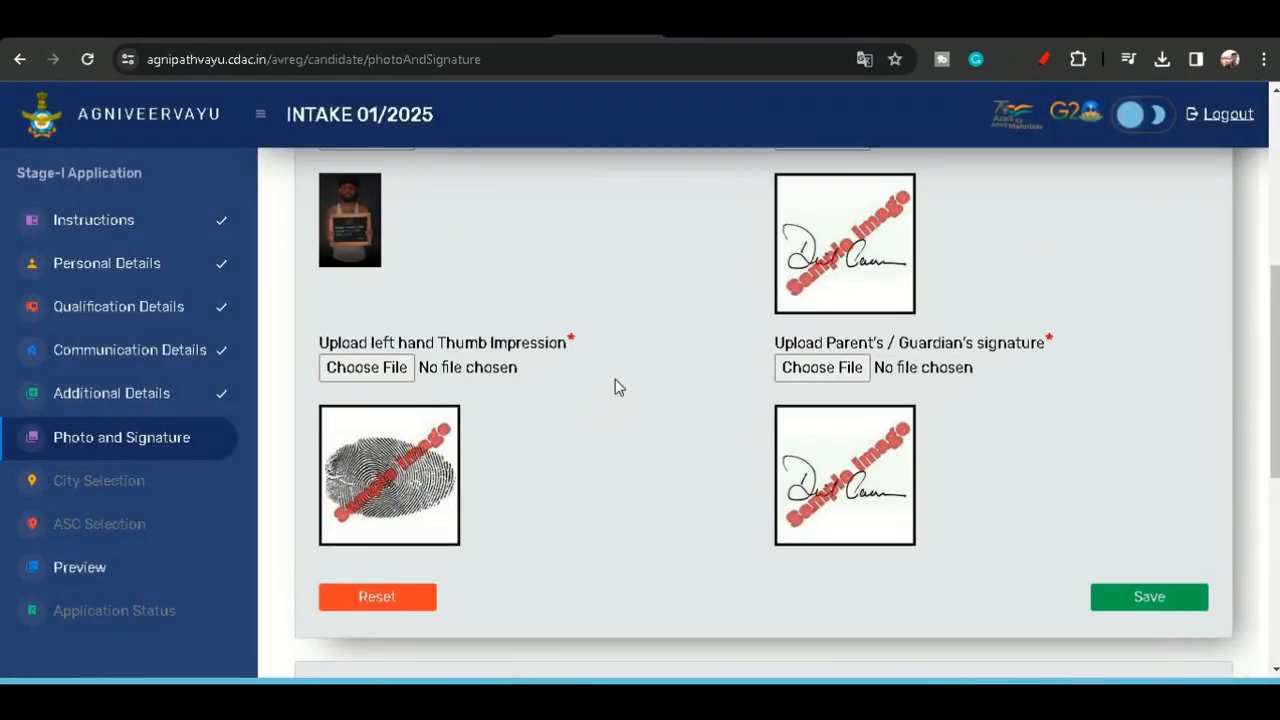
- Scroll through the upload section, the Capture Live Image area and the uploaded files
{"action": "scroll", "coordinate": [615, 379], "scroll_direction": "up", "scroll_amount": 1}
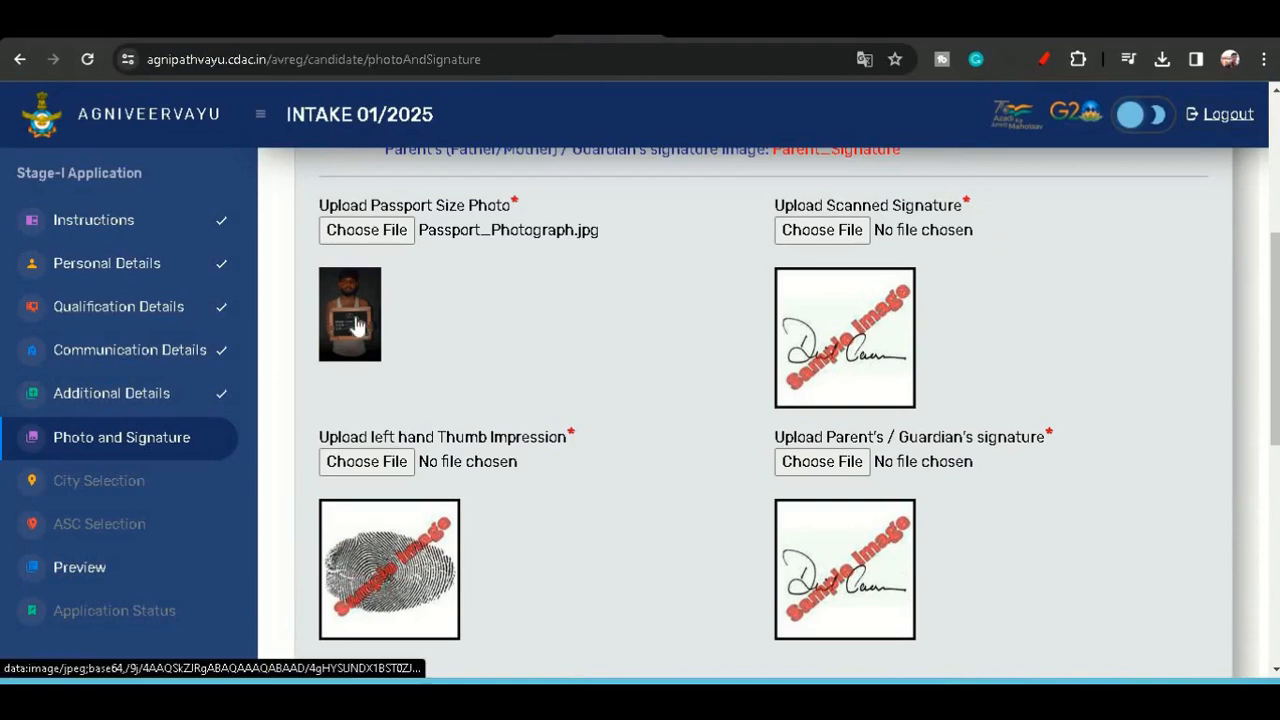
{"action": "scroll", "coordinate": [840, 515], "scroll_direction": "down", "scroll_amount": 1}
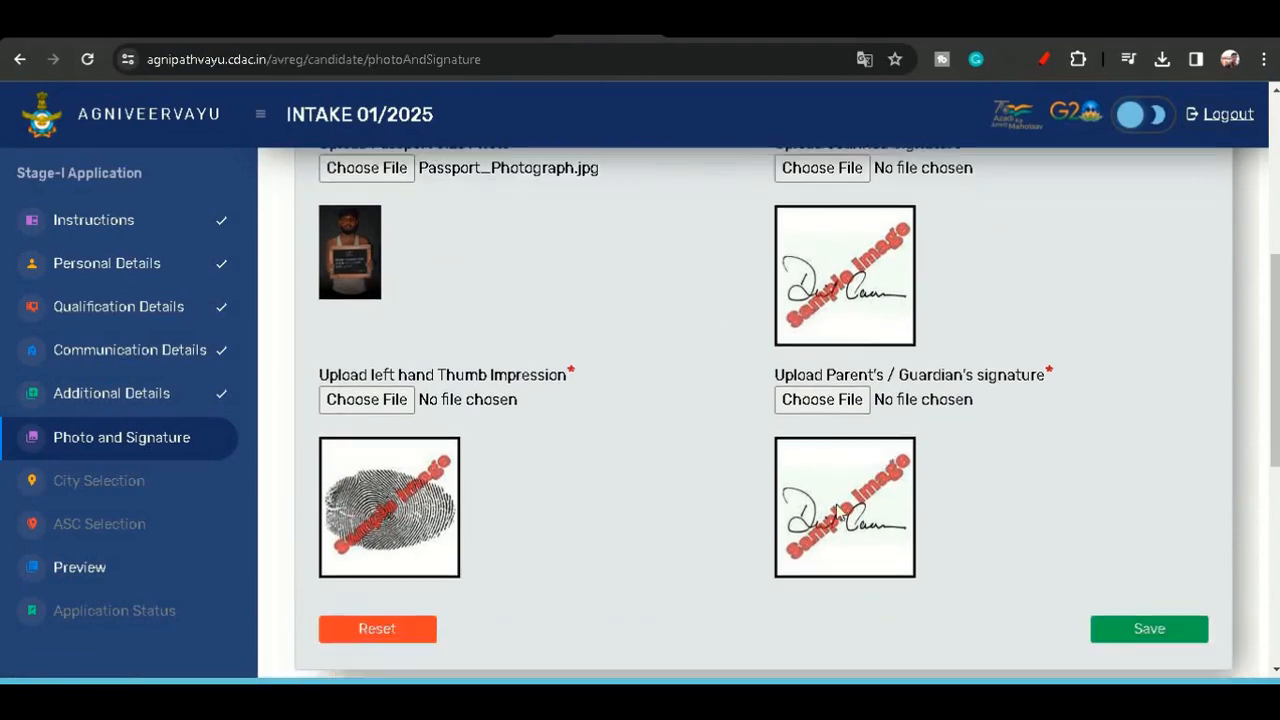
{"action": "scroll", "coordinate": [840, 515], "scroll_direction": "down", "scroll_amount": 1}
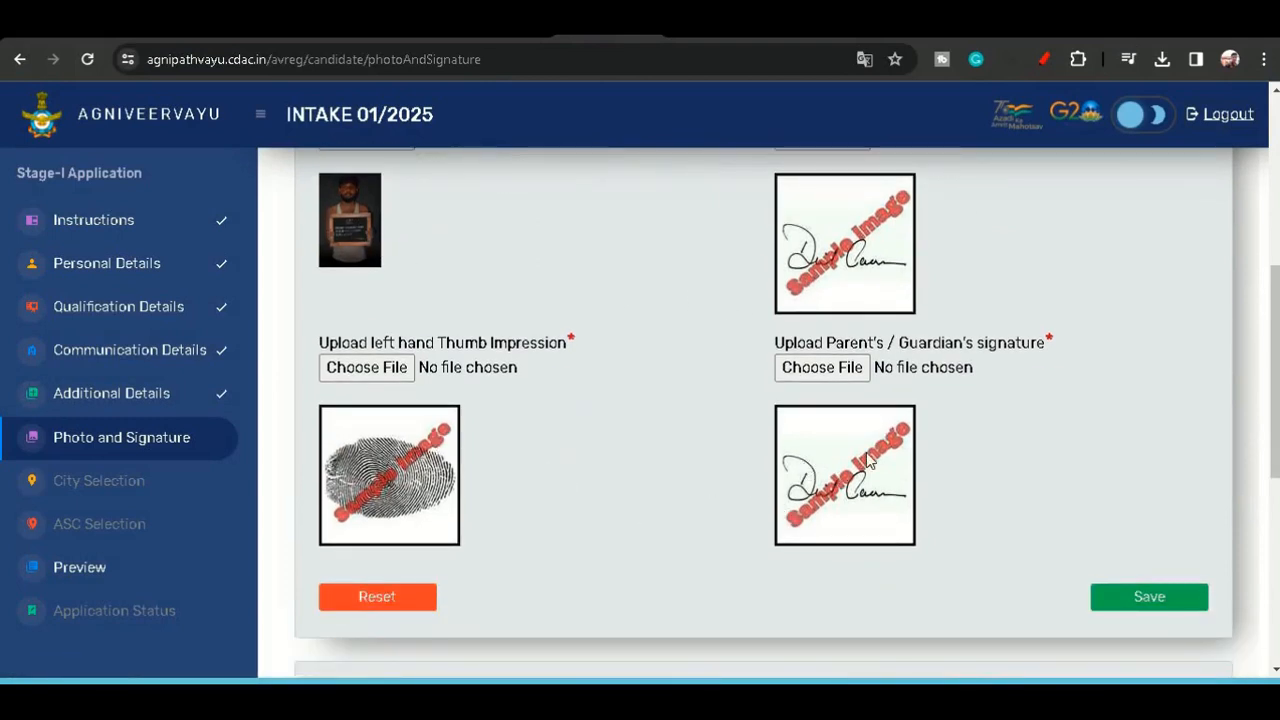
{"action": "scroll", "coordinate": [917, 515], "scroll_direction": "down", "scroll_amount": 2}
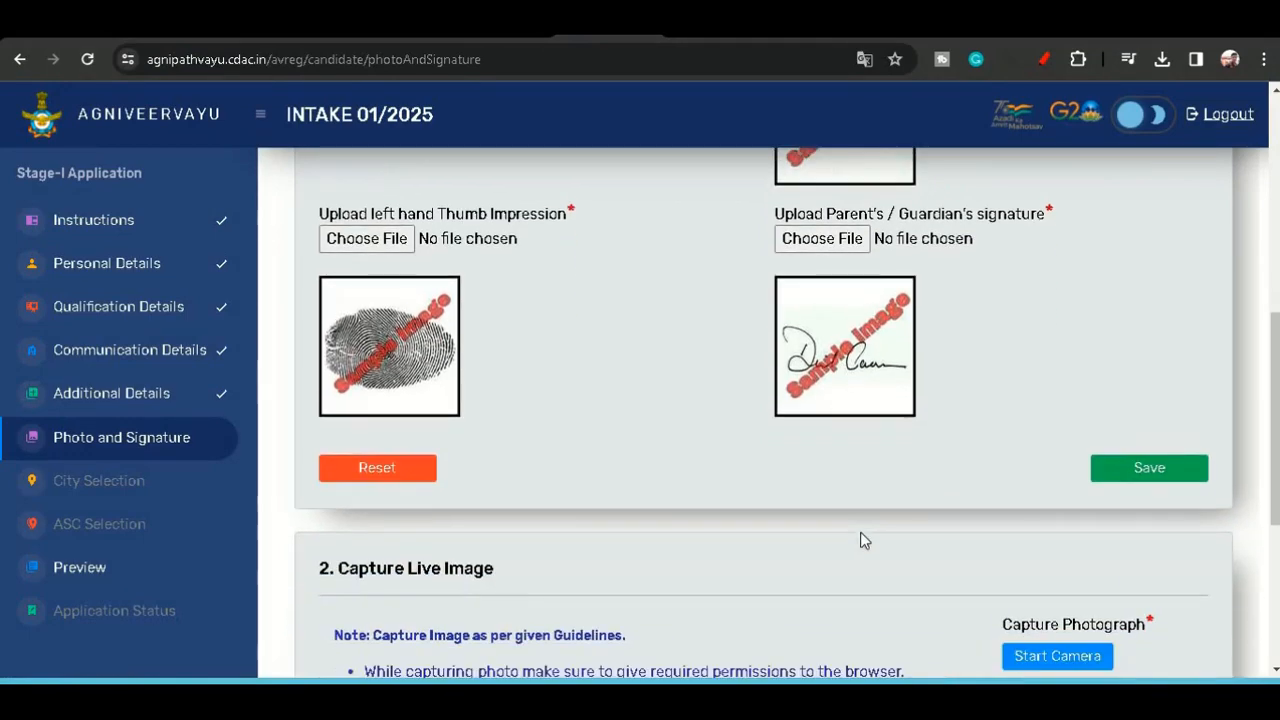
{"action": "scroll", "coordinate": [857, 533], "scroll_direction": "down", "scroll_amount": 3}
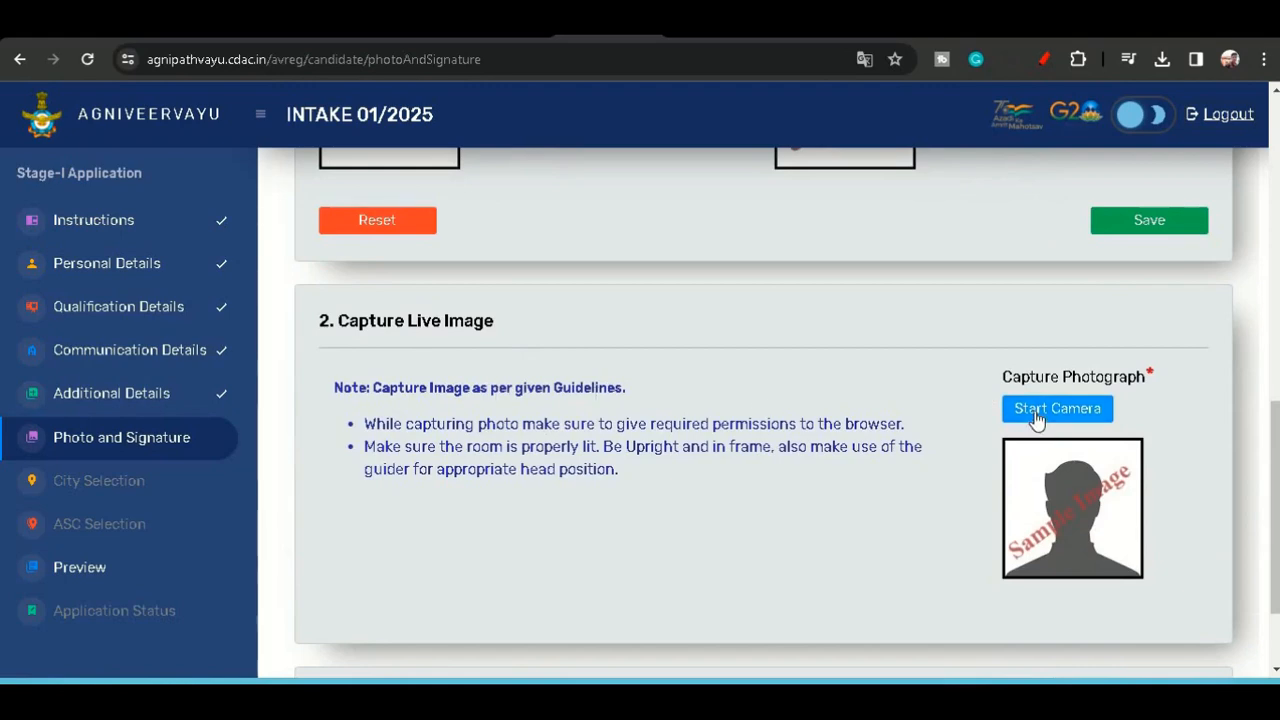
{"action": "scroll", "coordinate": [734, 392], "scroll_direction": "up", "scroll_amount": 3}
{"action": "scroll", "coordinate": [750, 380], "scroll_direction": "up", "scroll_amount": 2}
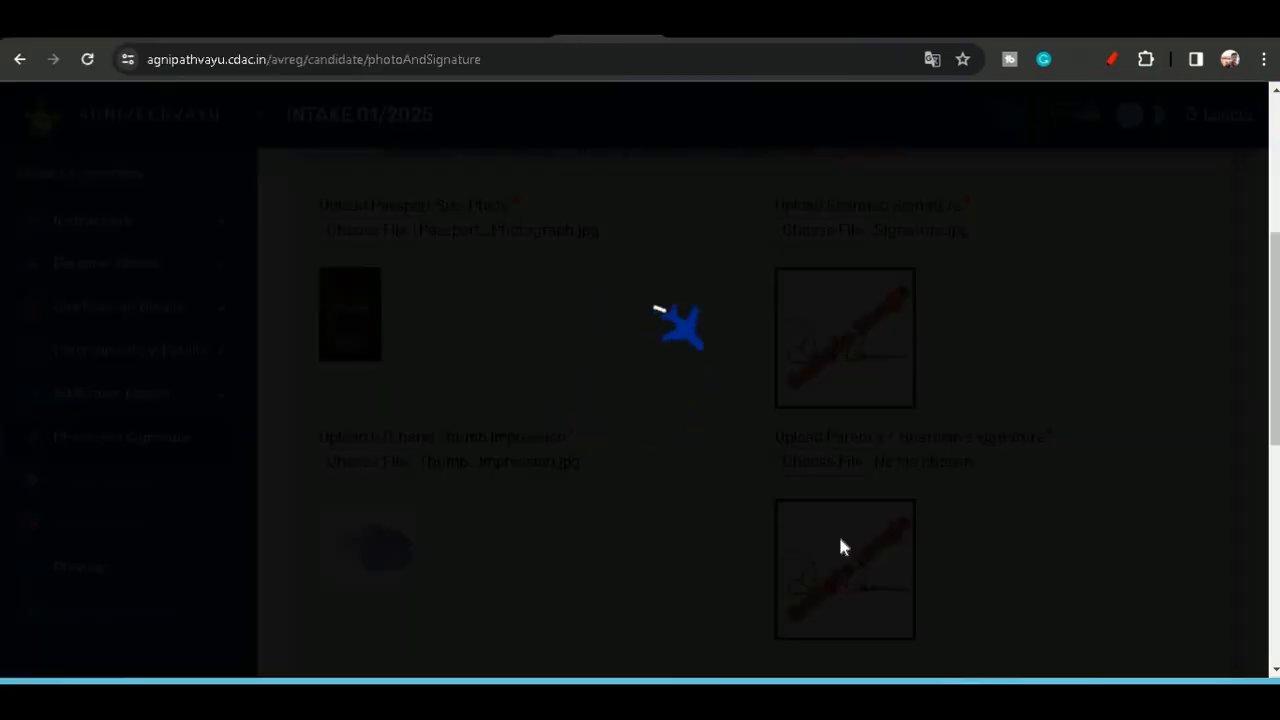
{"action": "scroll", "coordinate": [840, 541], "scroll_direction": "up", "scroll_amount": 4}
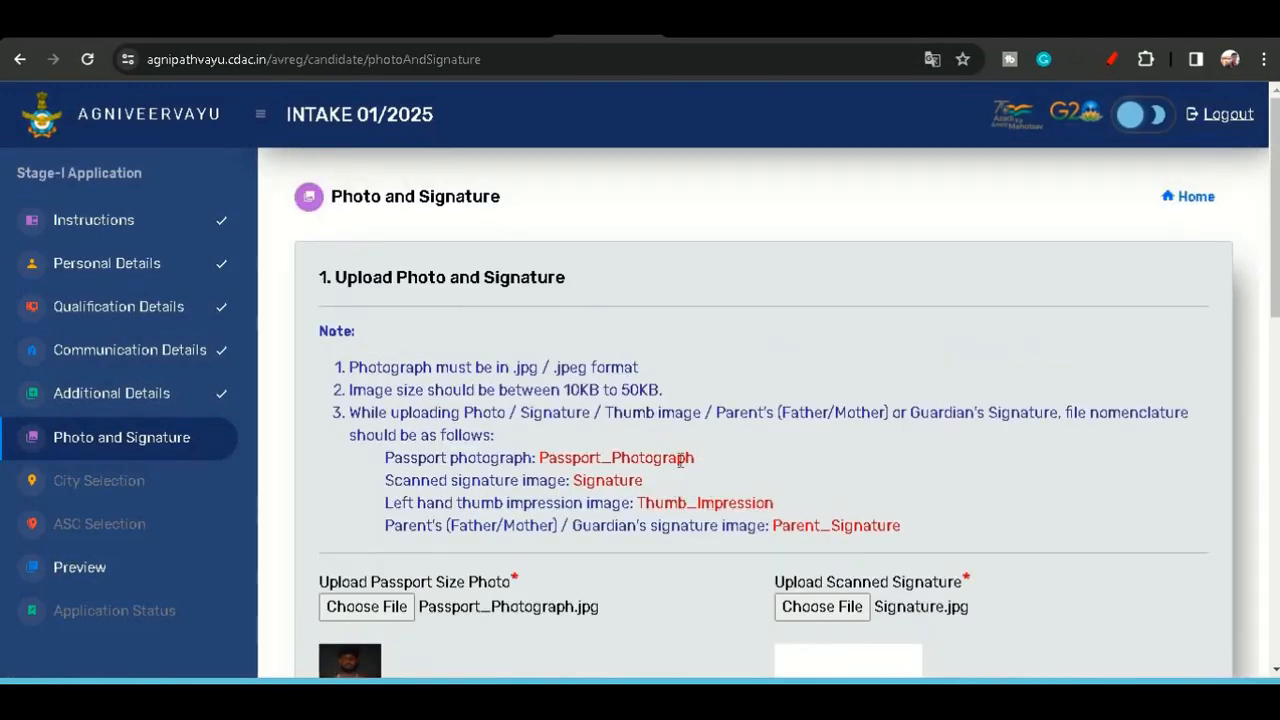
{"action": "scroll", "coordinate": [680, 460], "scroll_direction": "down", "scroll_amount": 1}
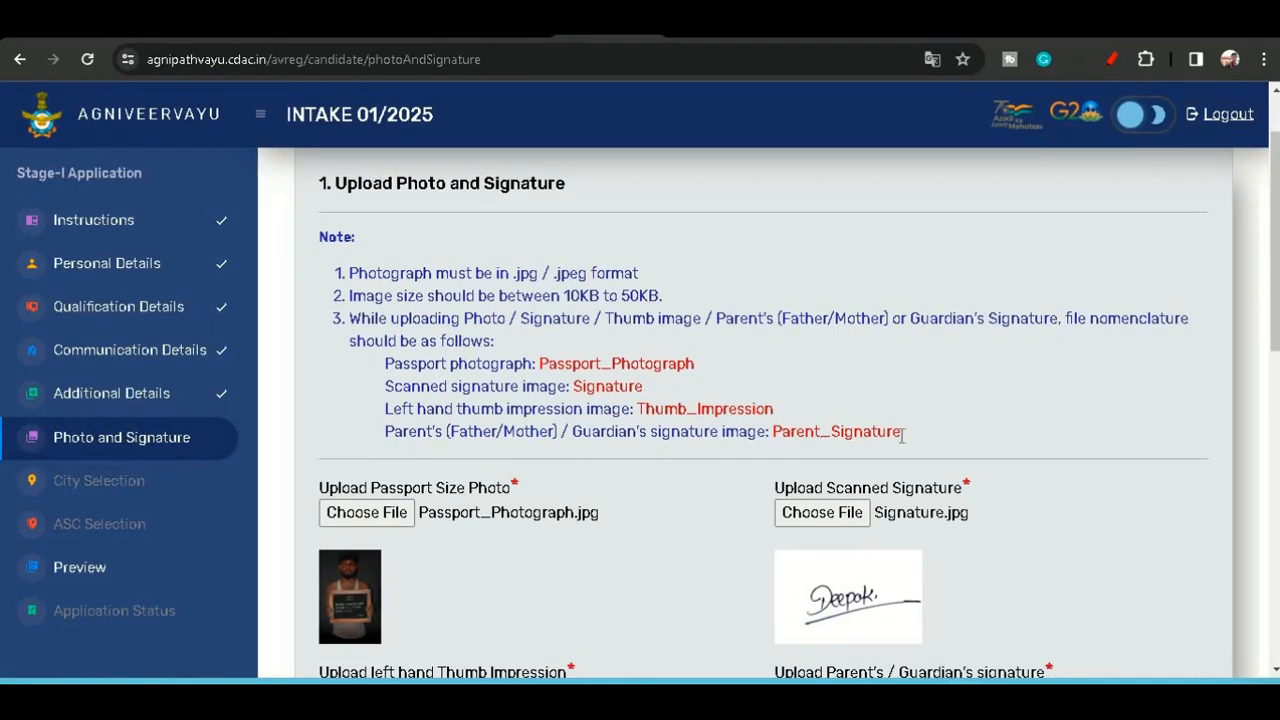
- Upload the Parent_Signature file from Downloads as the parent's / guardian's signature and accept automatic compression
{"action": "left_click_drag", "start_coordinate": [902, 431], "coordinate": [791, 430]}
{"action": "left_click", "coordinate": [793, 428]}
{"action": "scroll", "coordinate": [793, 428], "scroll_direction": "down", "scroll_amount": 3}
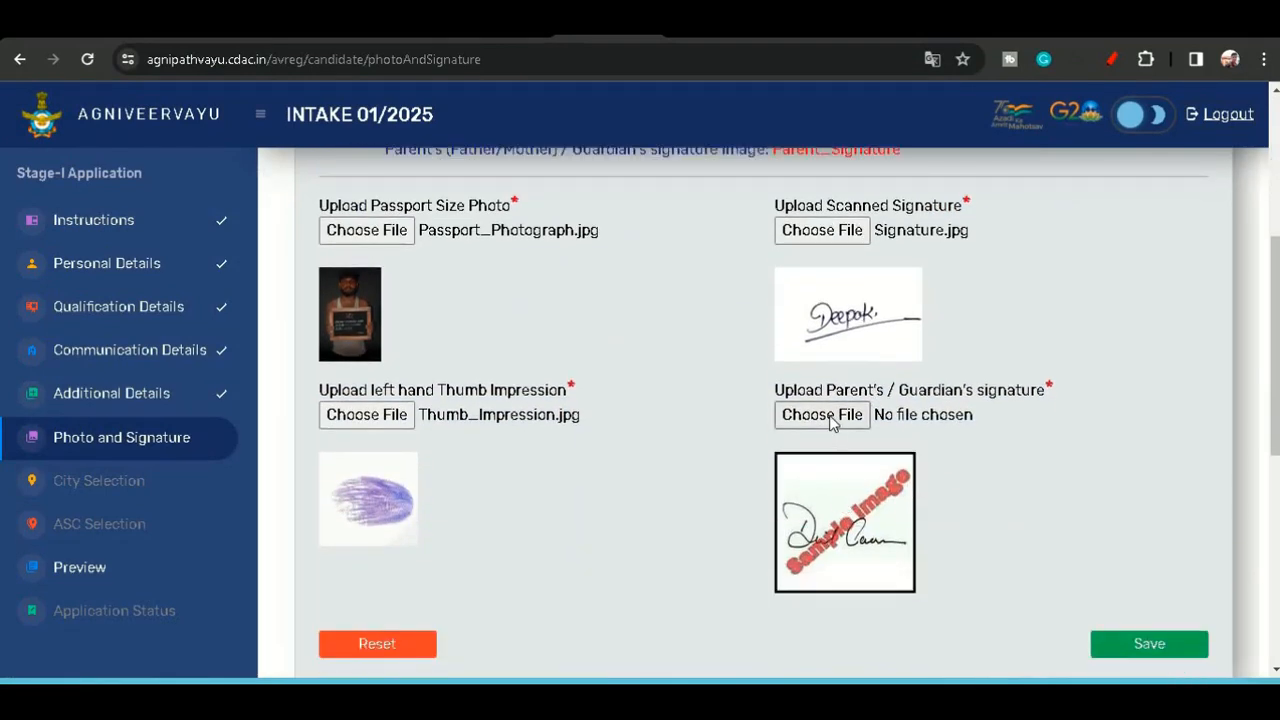
{"action": "left_click", "coordinate": [831, 417]}
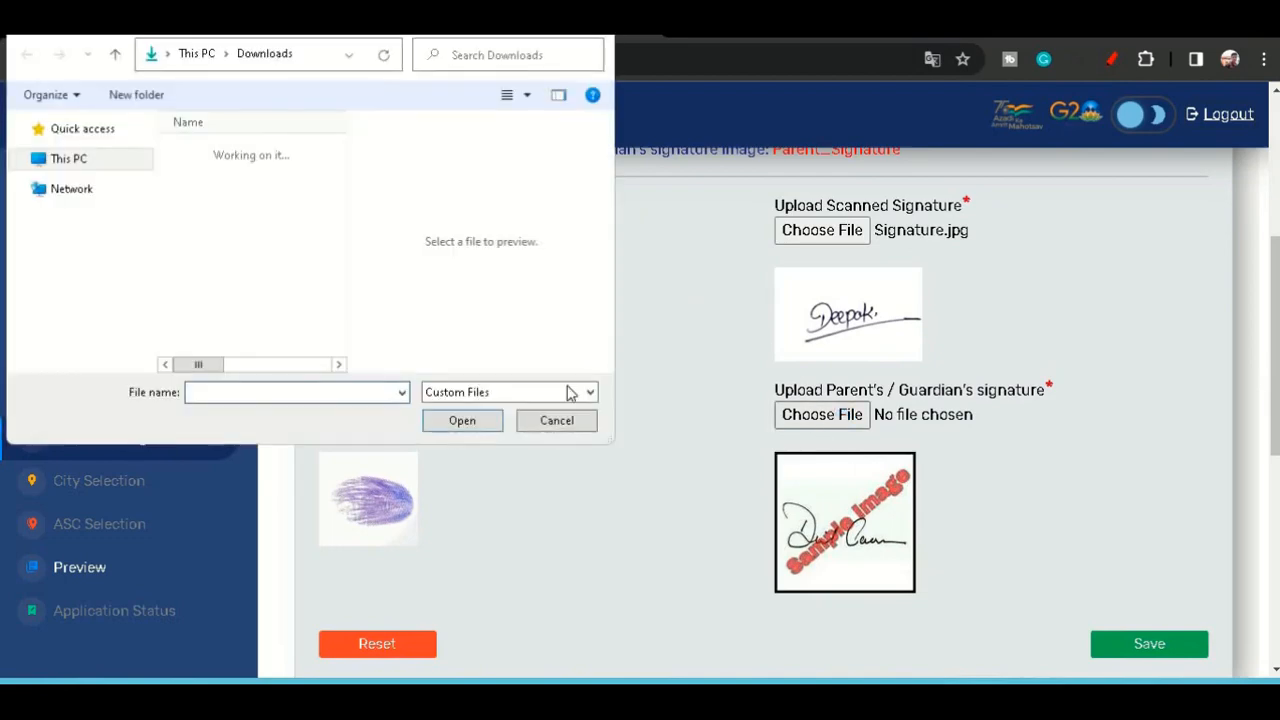
{"action": "double_click", "coordinate": [206, 304]}
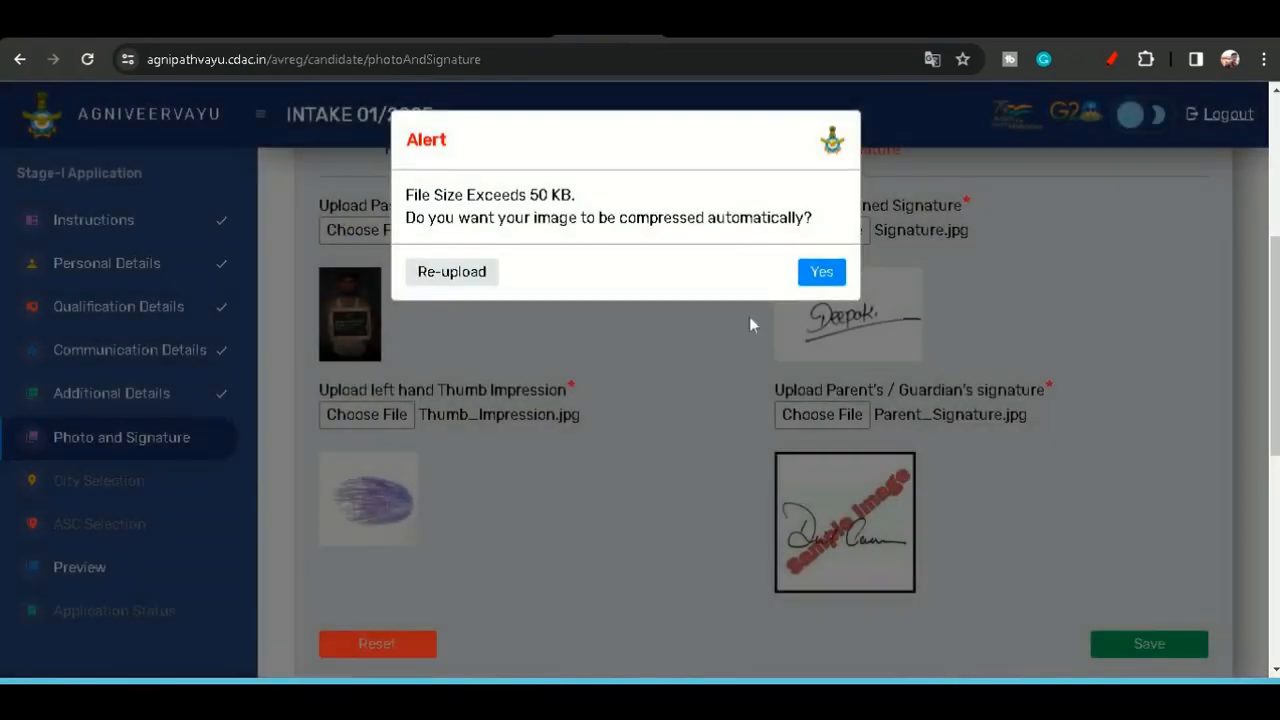
{"action": "left_click", "coordinate": [816, 268]}
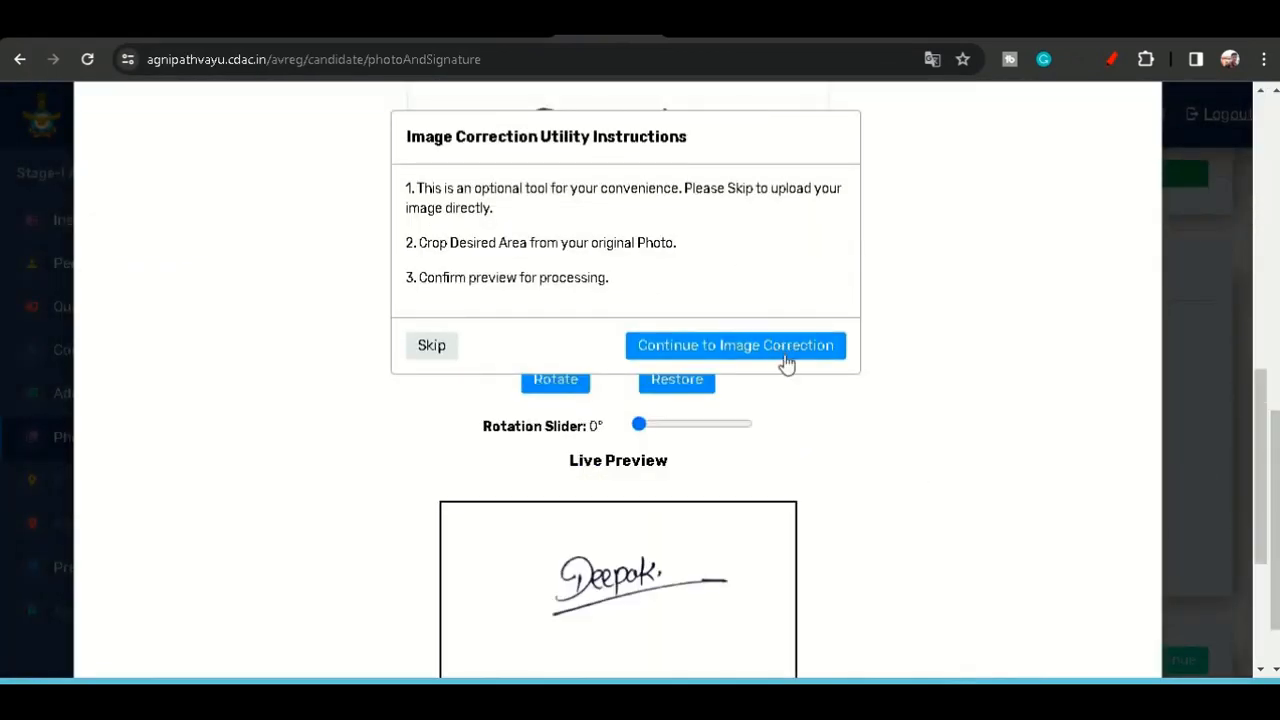
- Continue to image correction, preview the signature and submit the processed image
{"action": "left_click", "coordinate": [785, 350]}
{"action": "scroll", "coordinate": [900, 510], "scroll_direction": "down", "scroll_amount": 3}
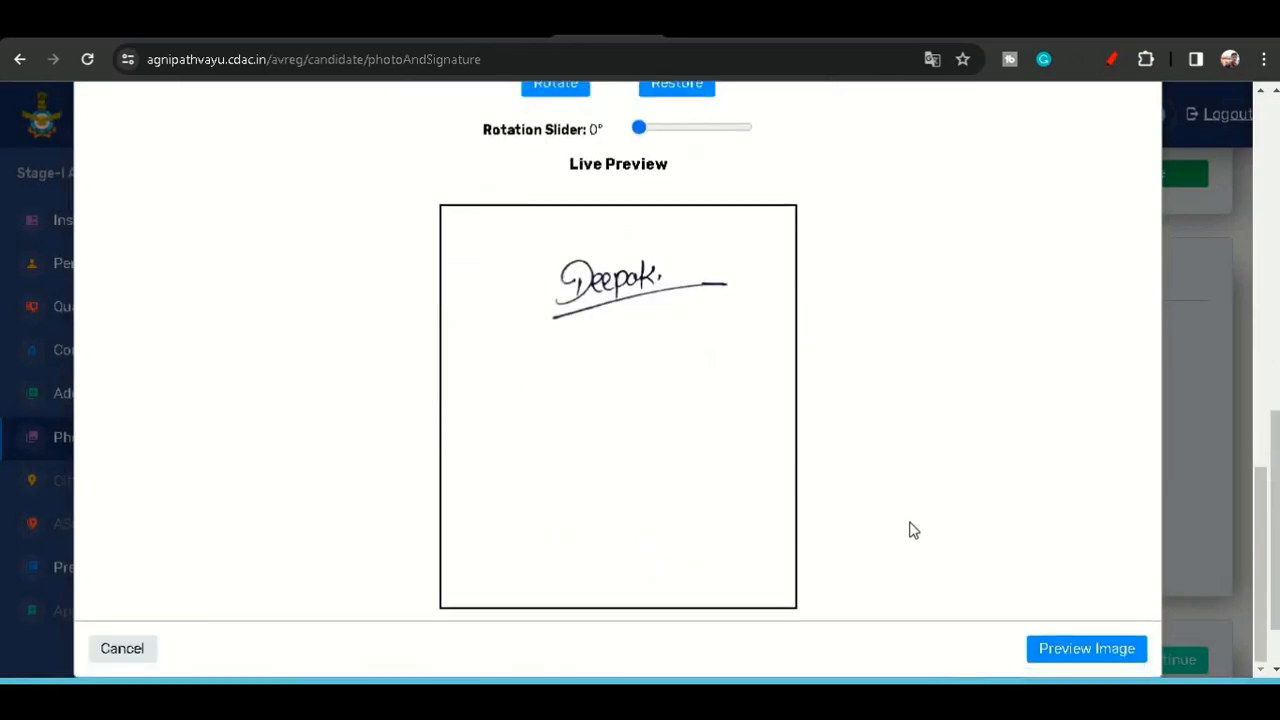
{"action": "left_click", "coordinate": [1068, 650]}
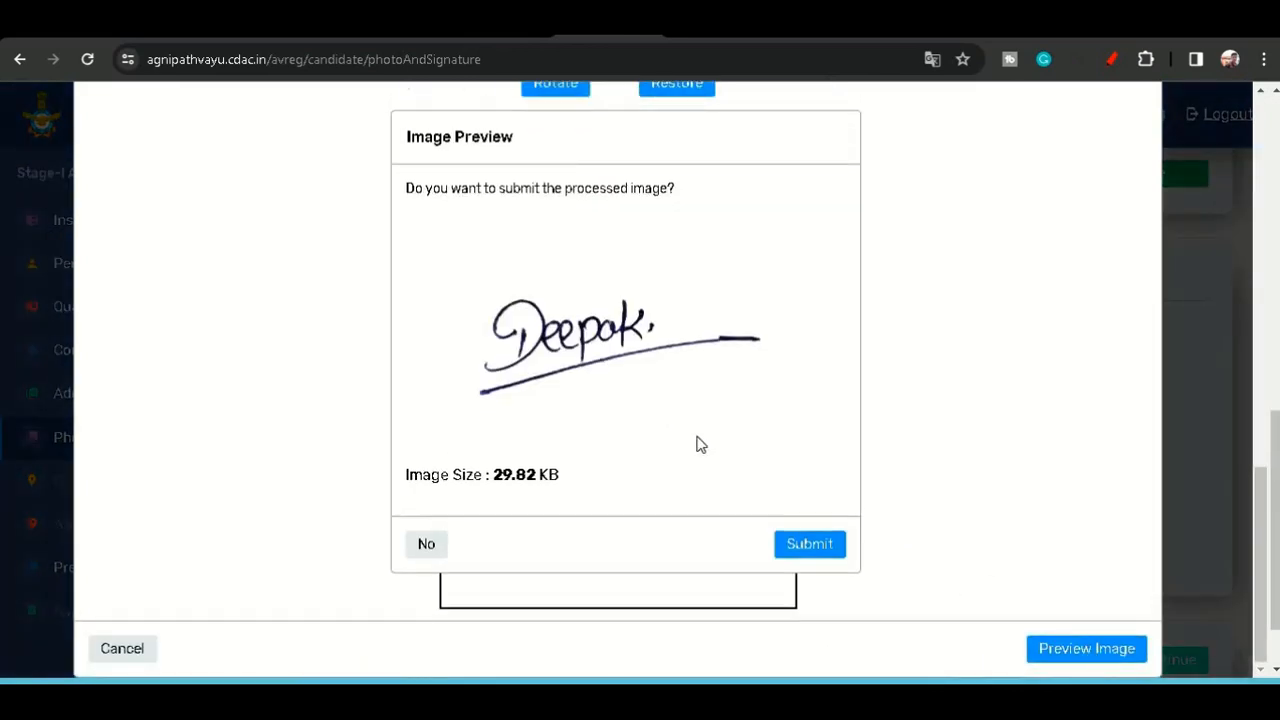
{"action": "left_click", "coordinate": [810, 545]}
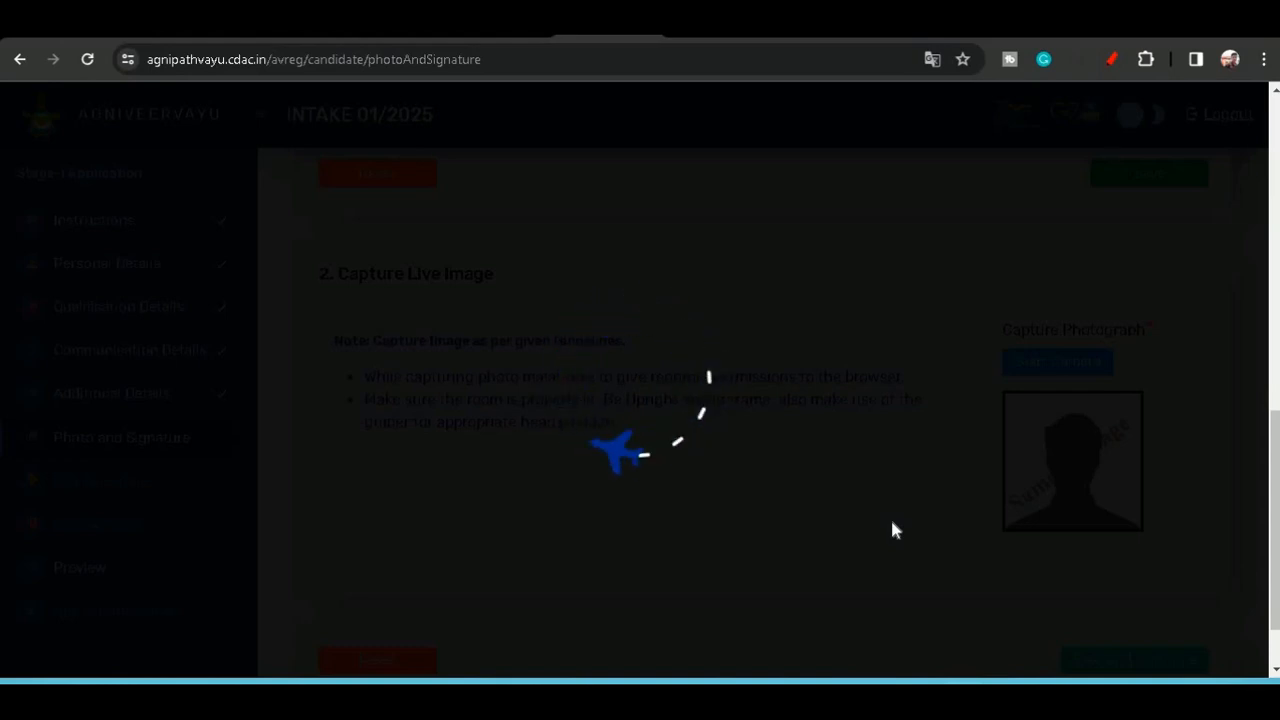
- Save the uploaded photo, signature, thumb impression and parent's signature documents and acknowledge the confirmation
{"action": "scroll", "coordinate": [891, 521], "scroll_direction": "up", "scroll_amount": 2}
{"action": "scroll", "coordinate": [893, 522], "scroll_direction": "up", "scroll_amount": 3}
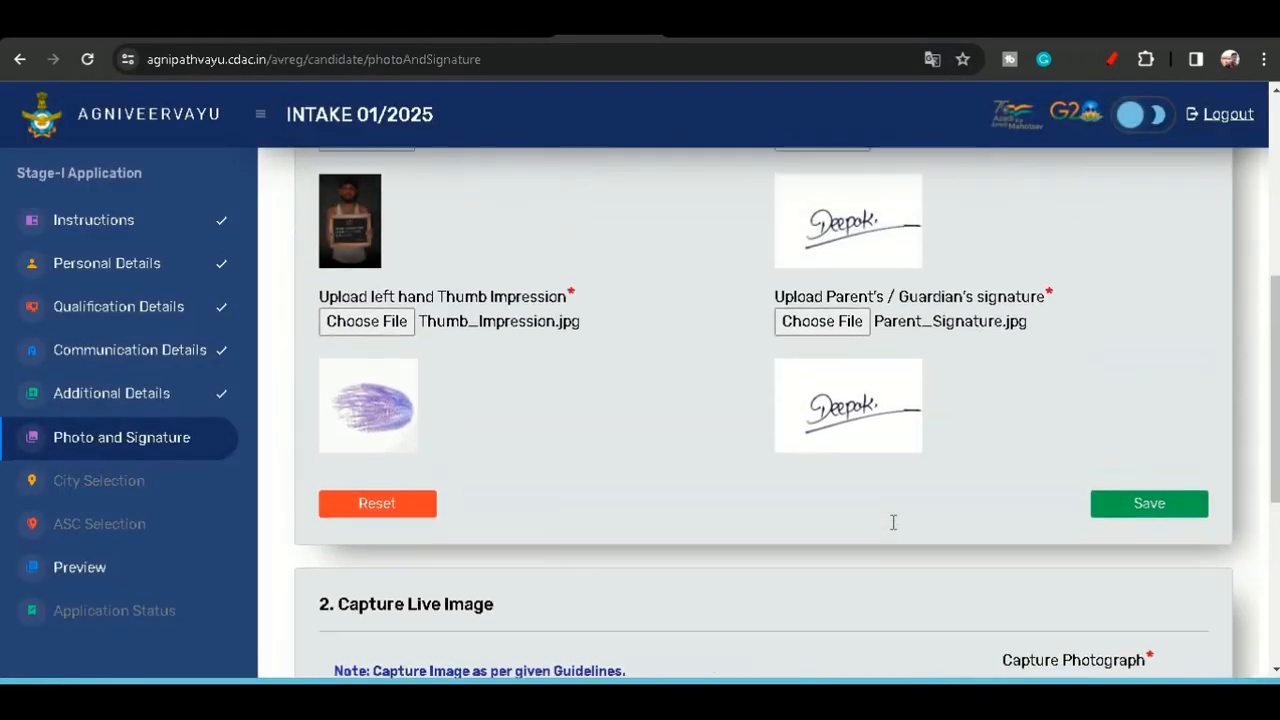
{"action": "scroll", "coordinate": [928, 510], "scroll_direction": "down", "scroll_amount": 3}
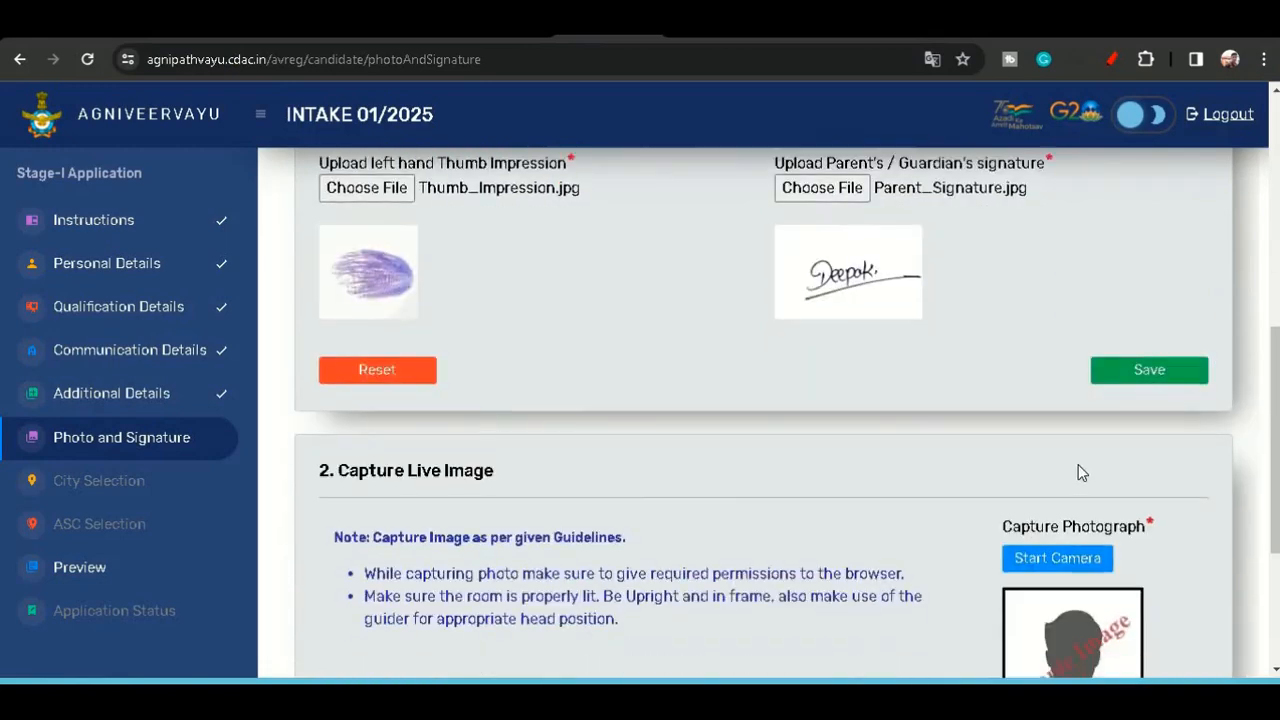
{"action": "left_click", "coordinate": [1151, 315]}
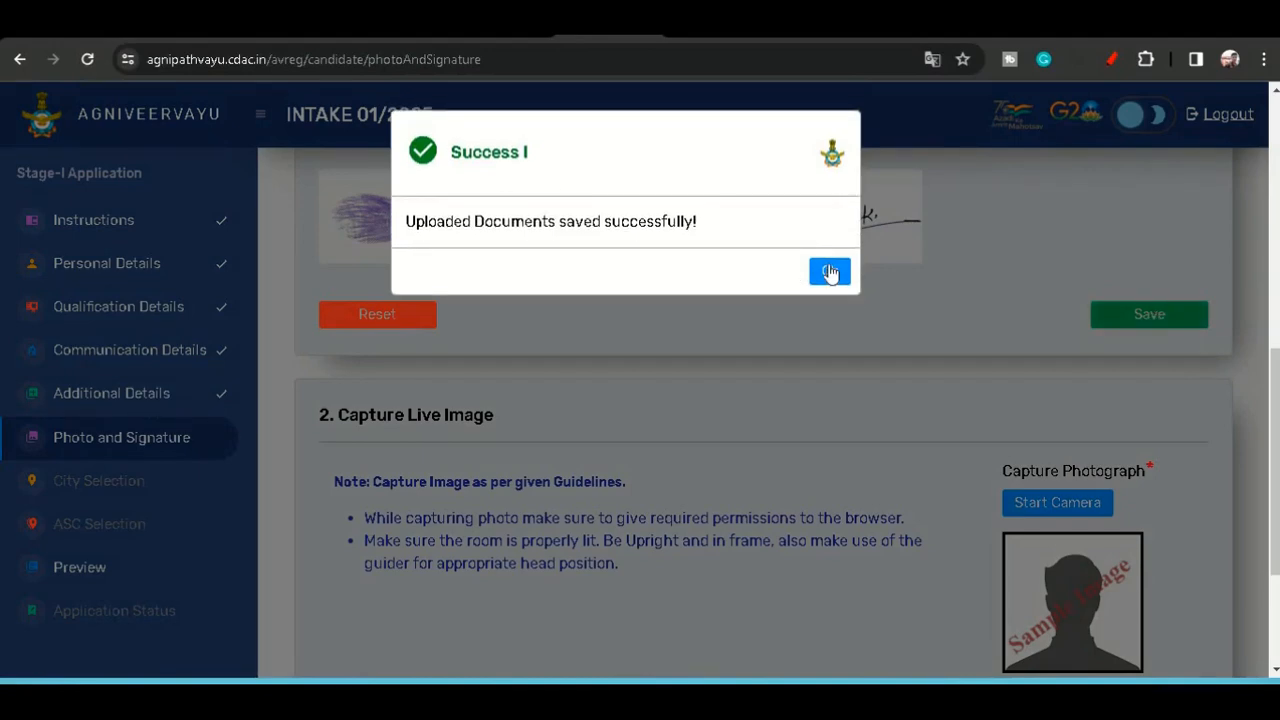
{"action": "left_click", "coordinate": [829, 272]}
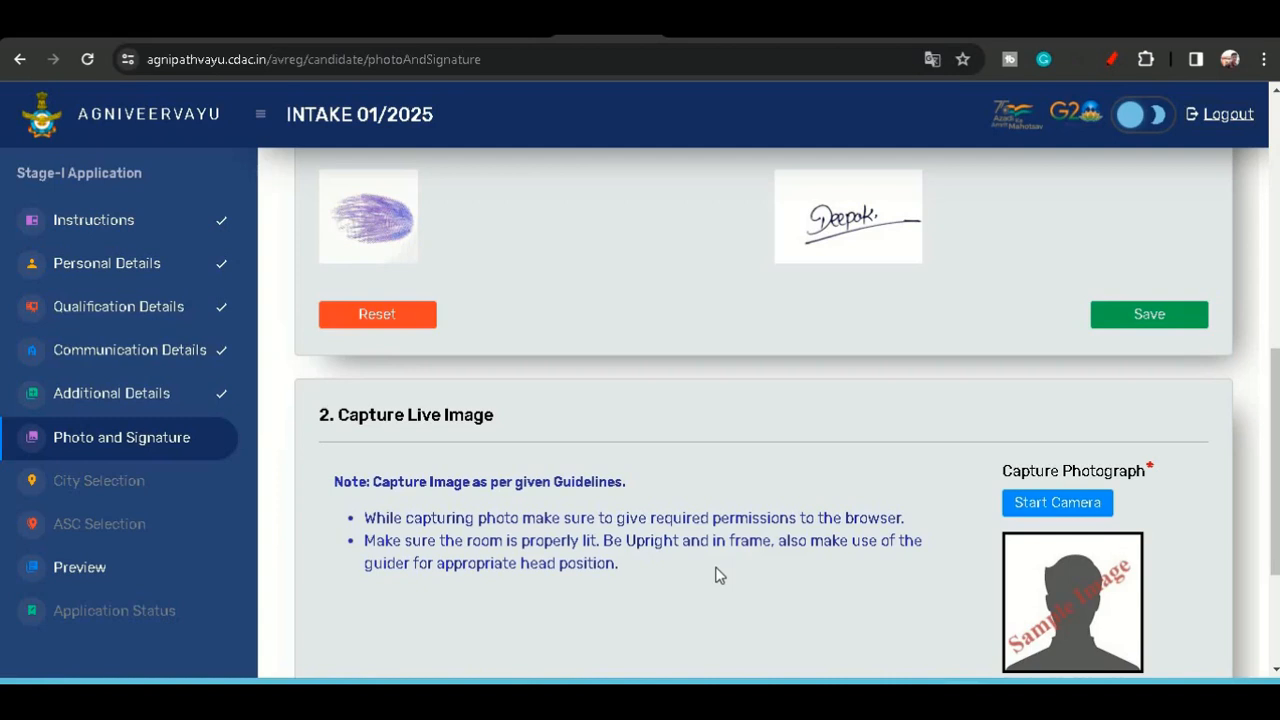
- Start the camera for the live image capture and allow the site to use the camera
{"action": "scroll", "coordinate": [560, 448], "scroll_direction": "down", "scroll_amount": 1}
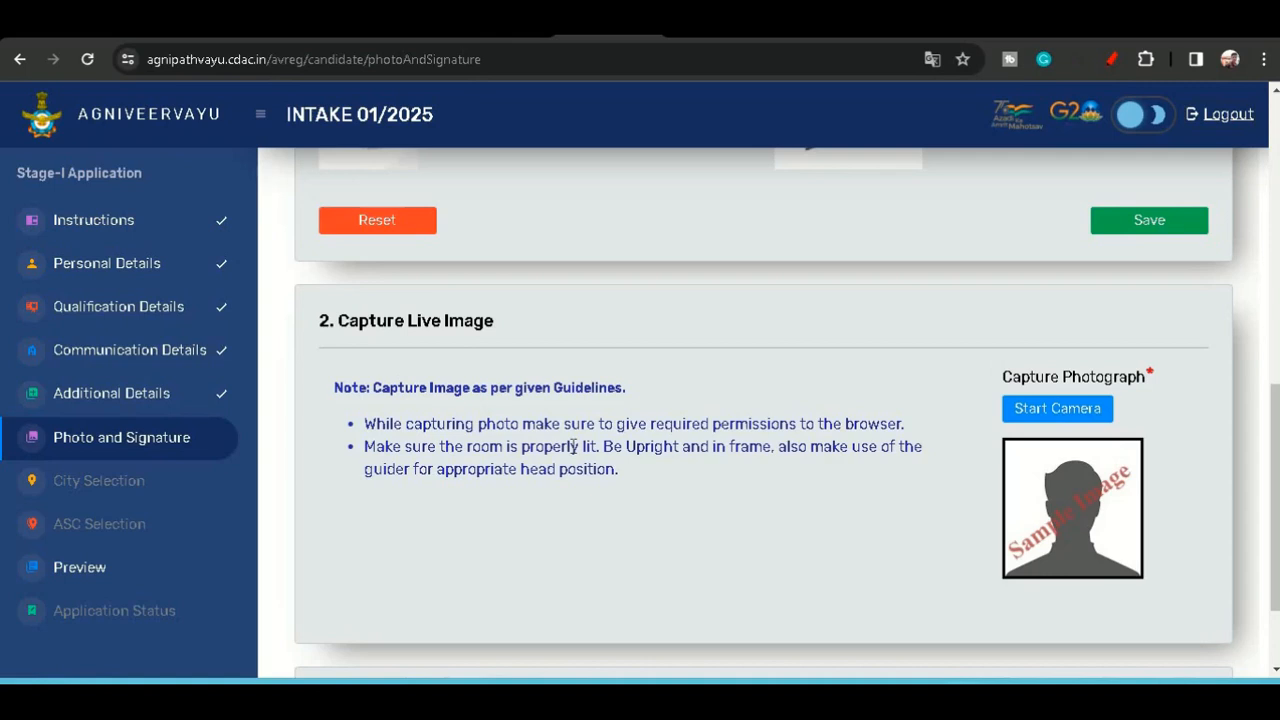
{"action": "left_click", "coordinate": [1055, 408]}
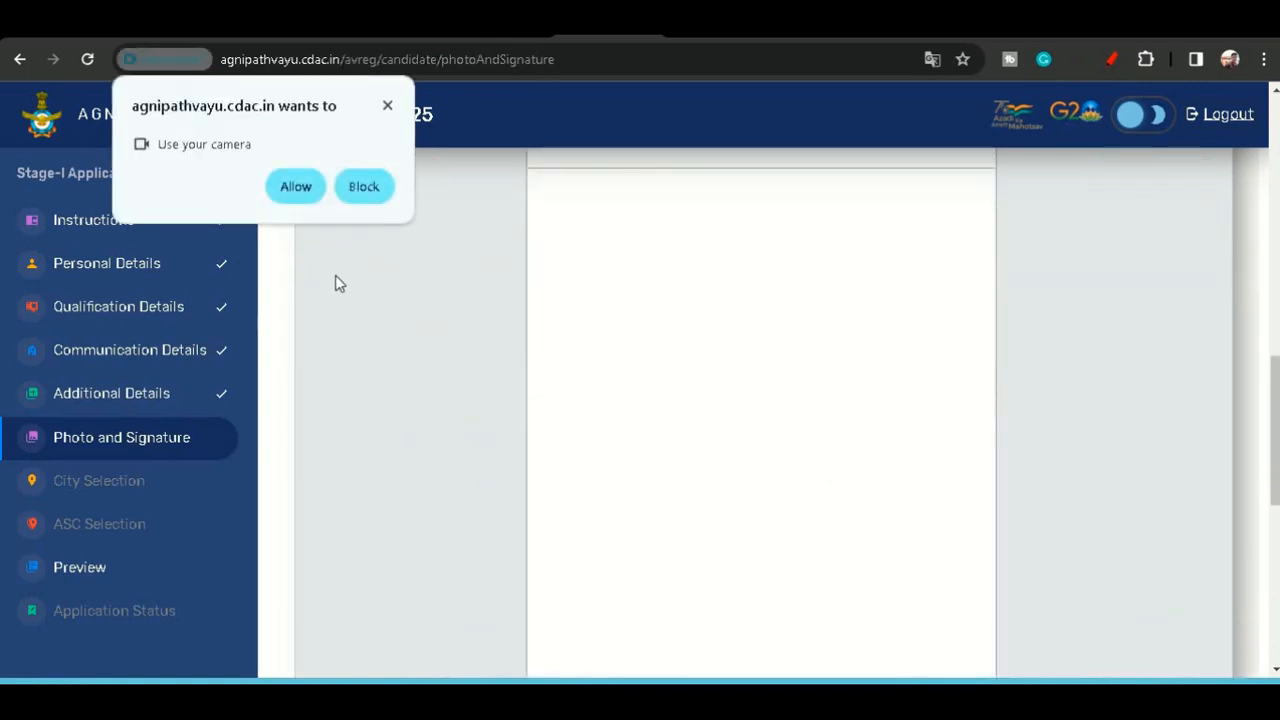
{"action": "left_click", "coordinate": [295, 186]}
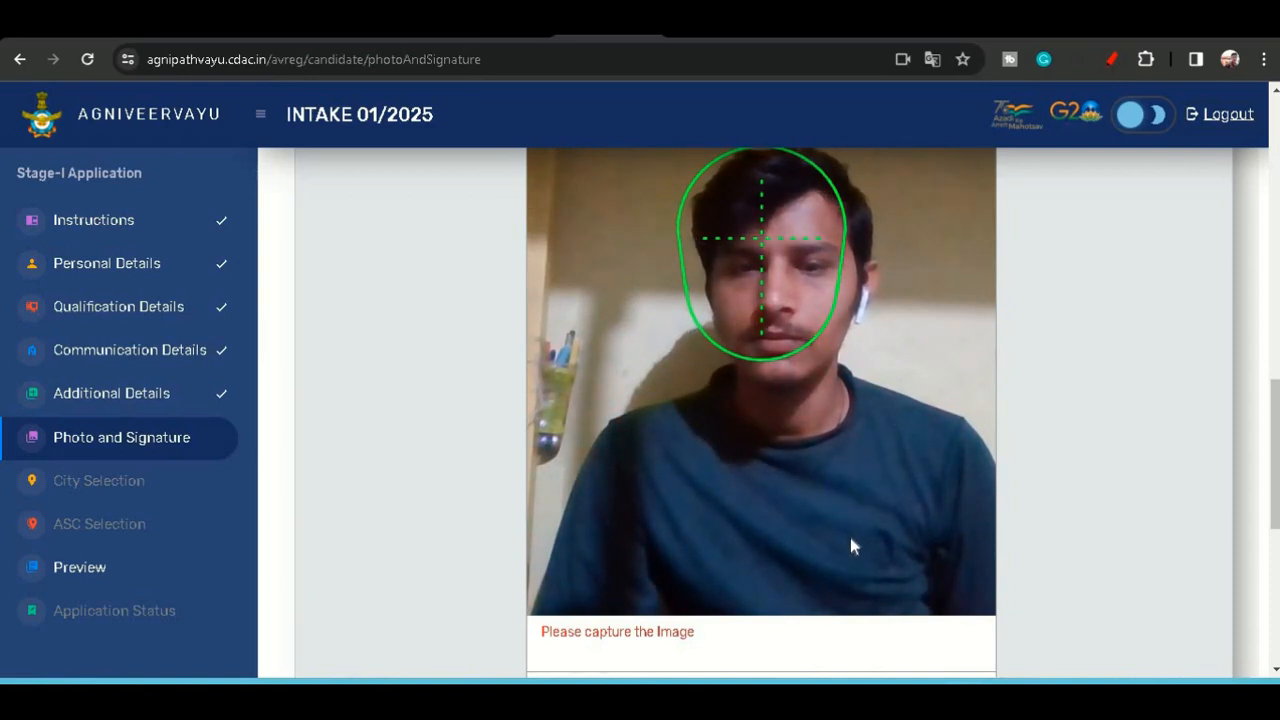
- Try to capture the live photograph and dismiss the resulting alert
{"action": "scroll", "coordinate": [862, 580], "scroll_direction": "down", "scroll_amount": 4}
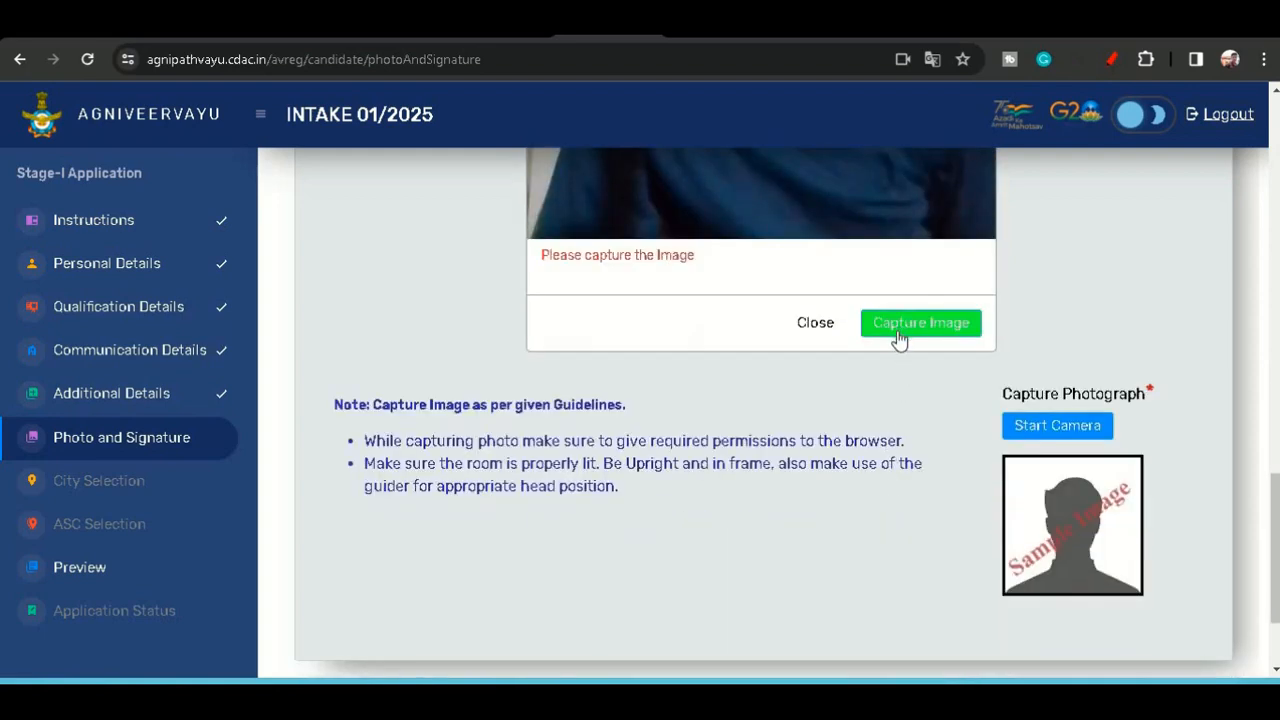
{"action": "left_click", "coordinate": [898, 338]}
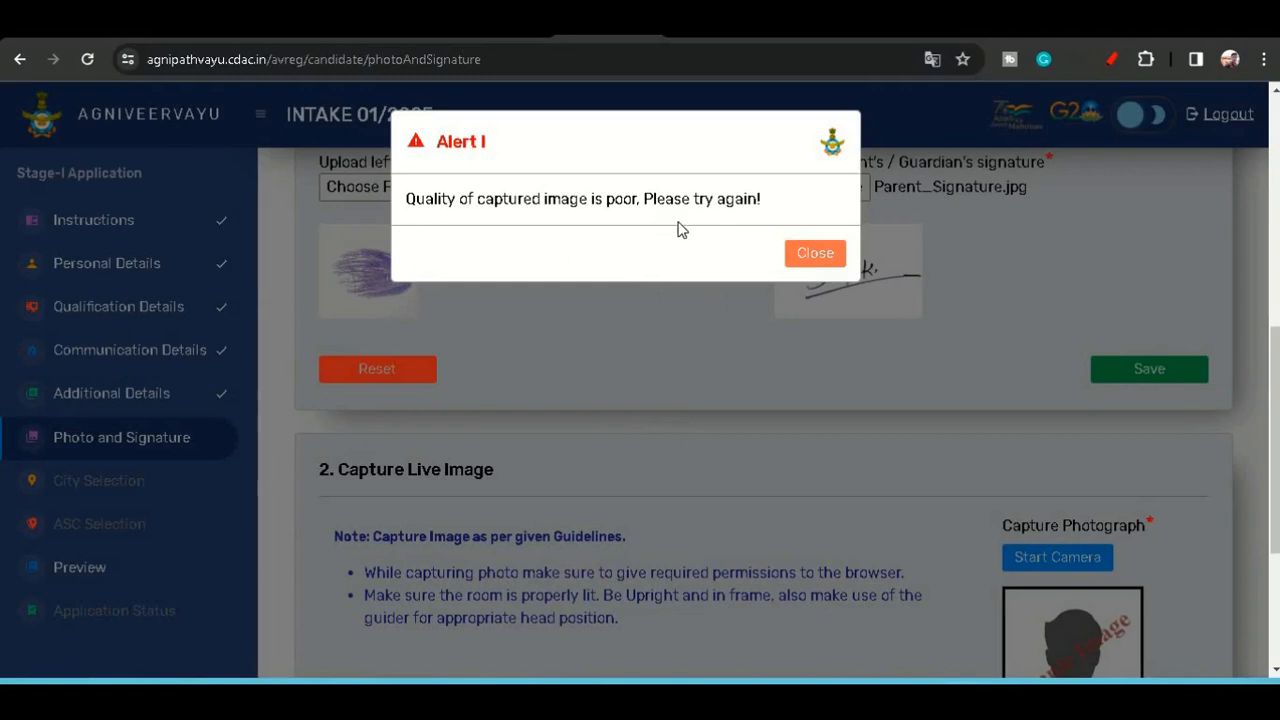
{"action": "left_click", "coordinate": [815, 253]}
- Restart the camera and try capturing the live photograph again with the face inside the guide
{"action": "scroll", "coordinate": [1000, 480], "scroll_direction": "down", "scroll_amount": 1}
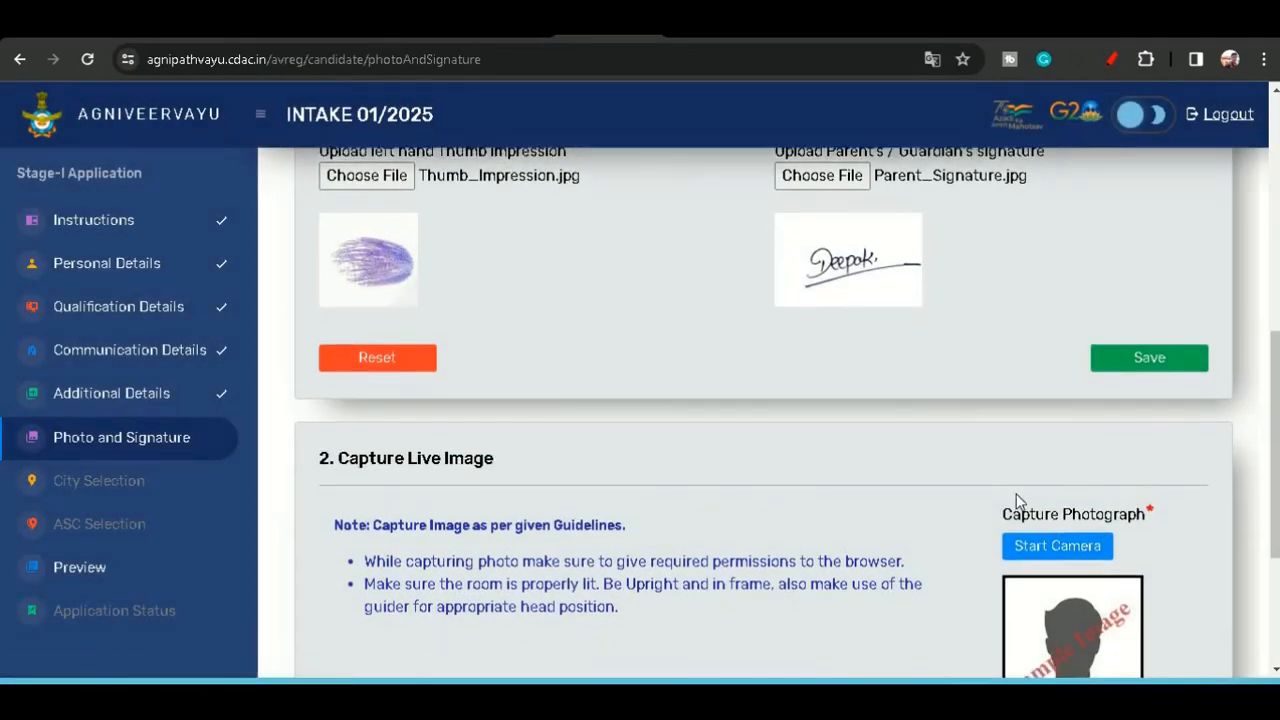
{"action": "left_click", "coordinate": [1018, 466]}
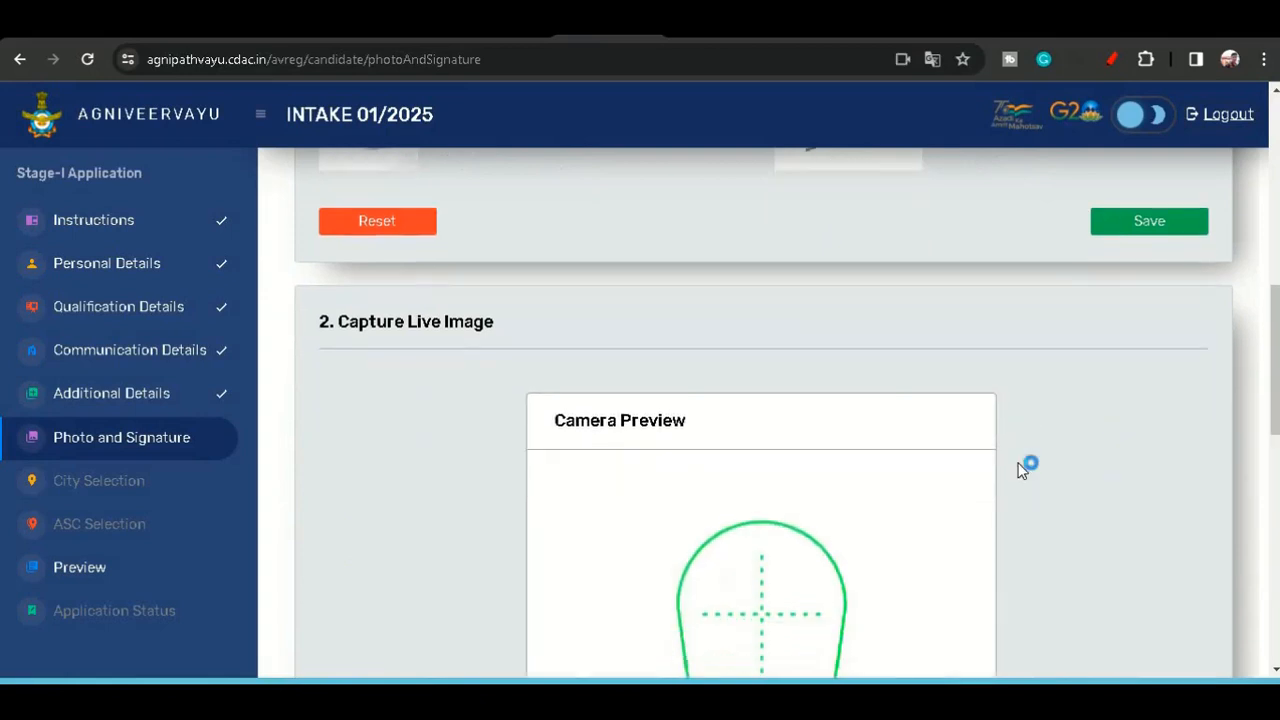
{"action": "scroll", "coordinate": [1030, 440], "scroll_direction": "down", "scroll_amount": 3}
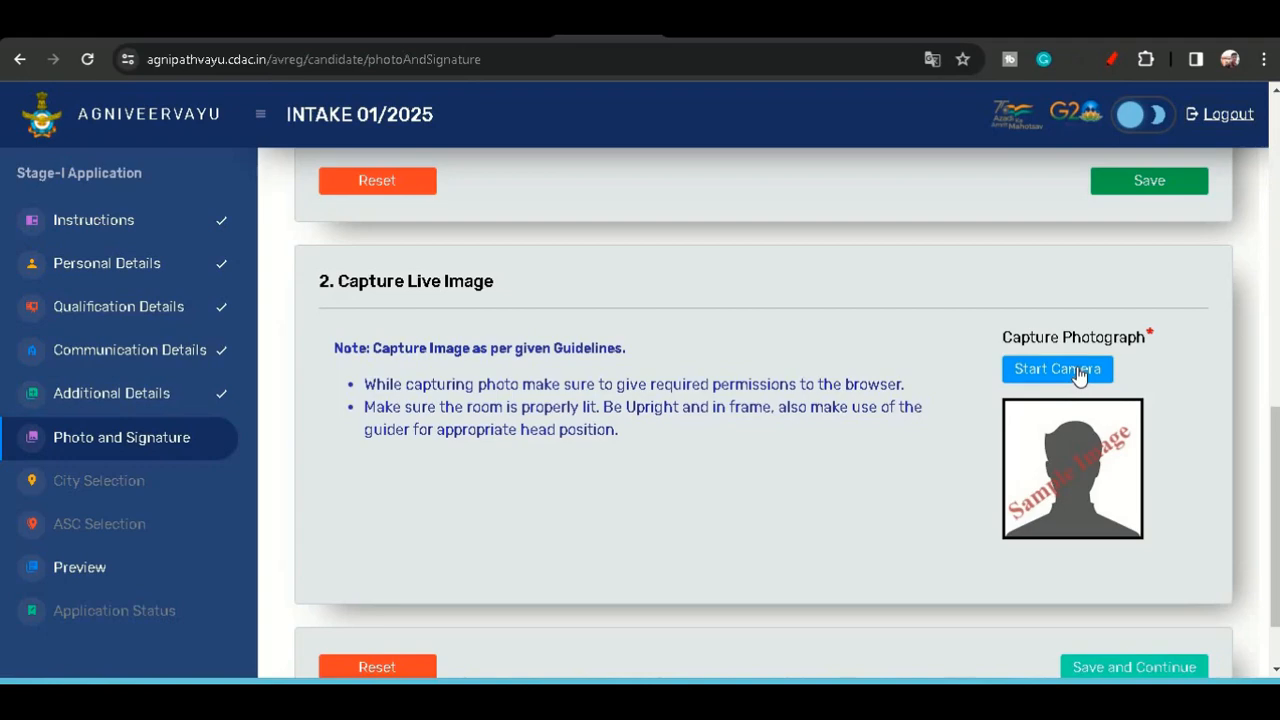
{"action": "left_click", "coordinate": [1077, 370]}
{"action": "scroll", "coordinate": [886, 343], "scroll_direction": "down", "scroll_amount": 2}
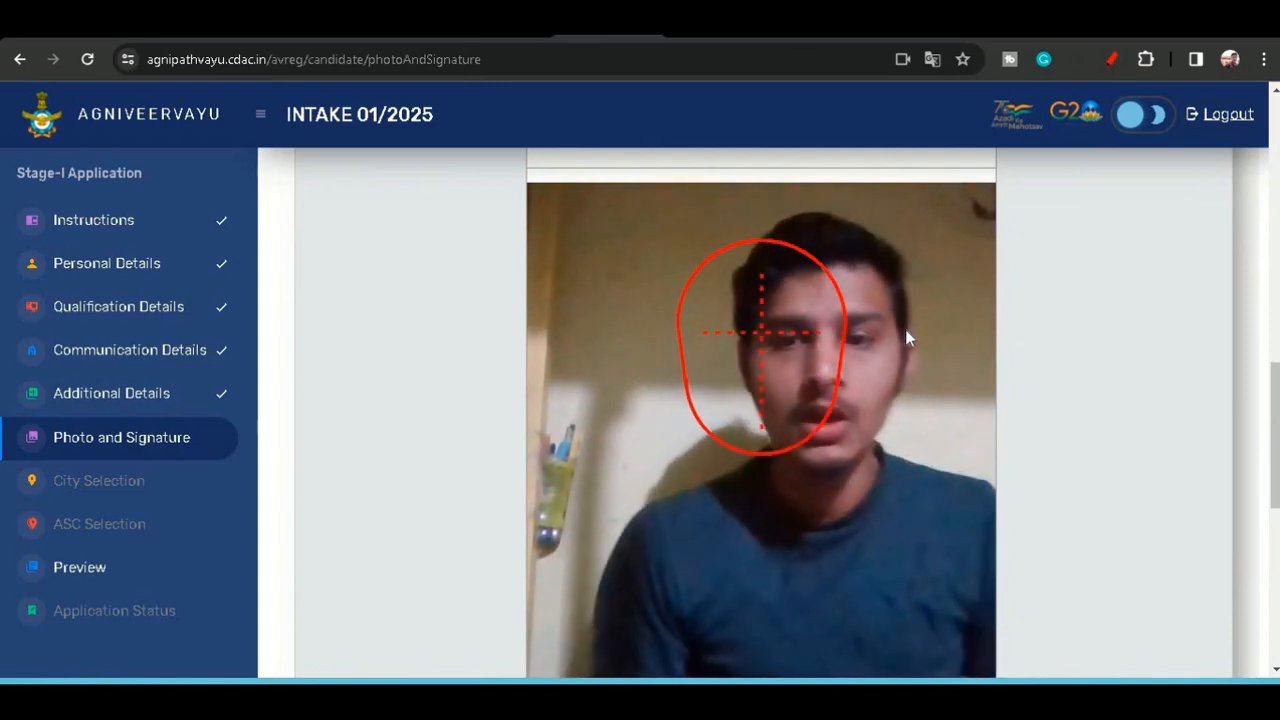
{"action": "scroll", "coordinate": [905, 329], "scroll_direction": "down", "scroll_amount": 2}
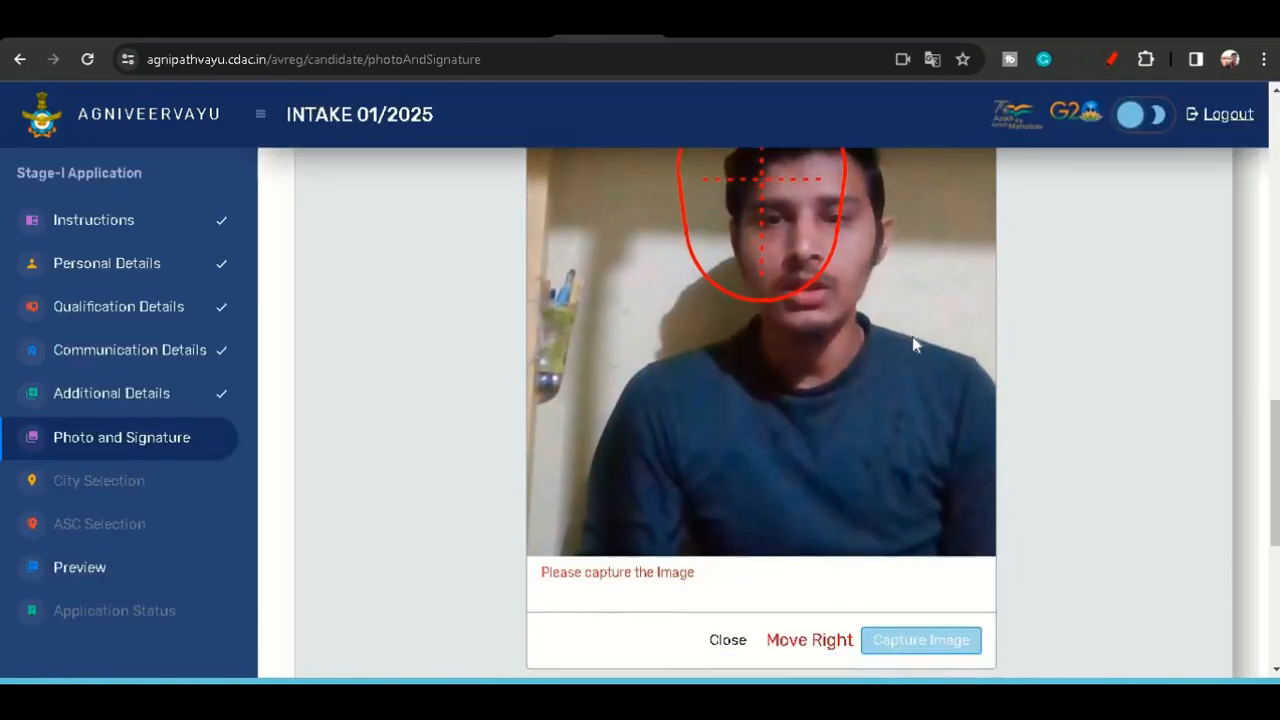
{"action": "scroll", "coordinate": [912, 343], "scroll_direction": "down", "scroll_amount": 1}
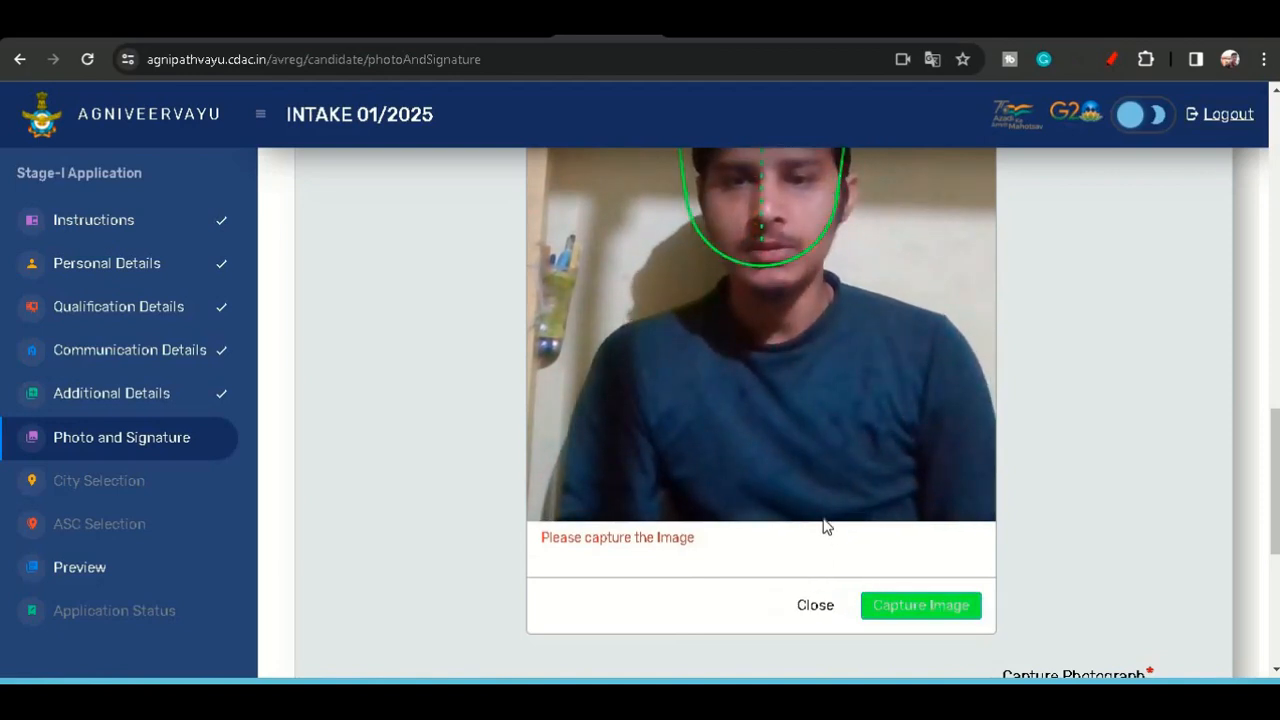
{"action": "left_click", "coordinate": [915, 608]}
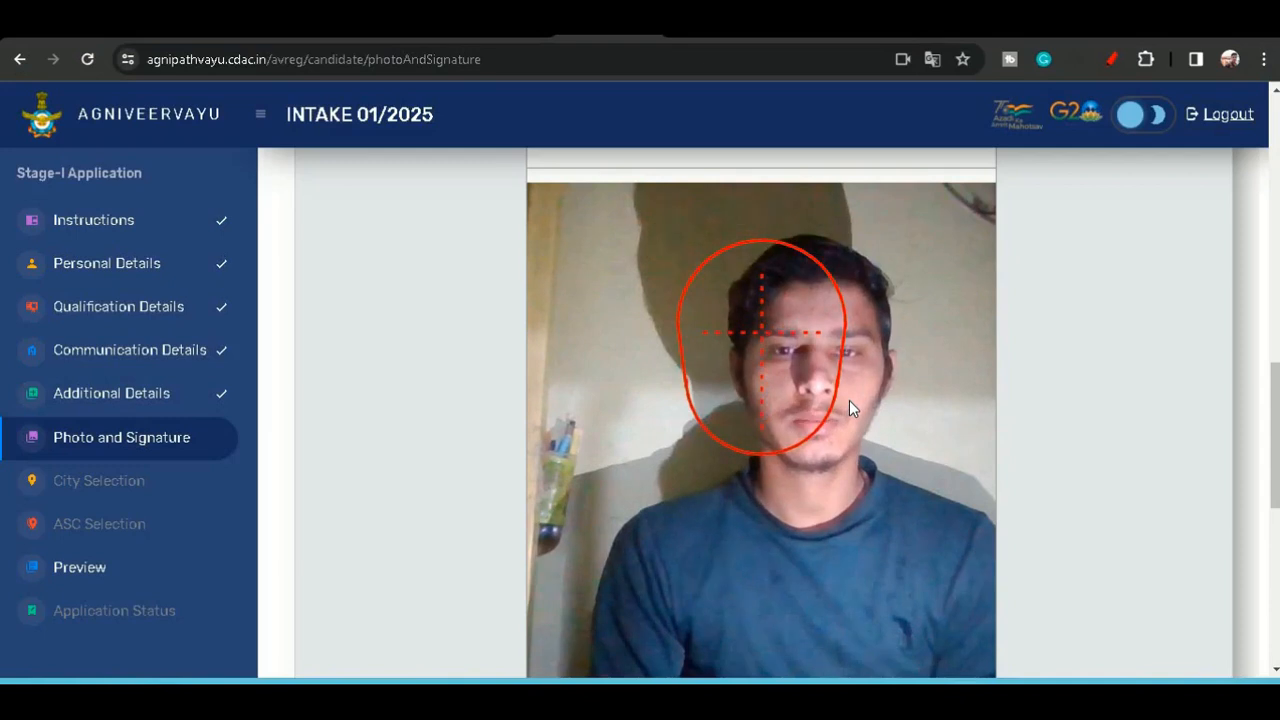
- Examine the camera preview's face guide and the uploaded files section before capturing
{"action": "scroll", "coordinate": [849, 400], "scroll_direction": "down", "scroll_amount": 1}
{"action": "scroll", "coordinate": [849, 400], "scroll_direction": "down", "scroll_amount": 2}
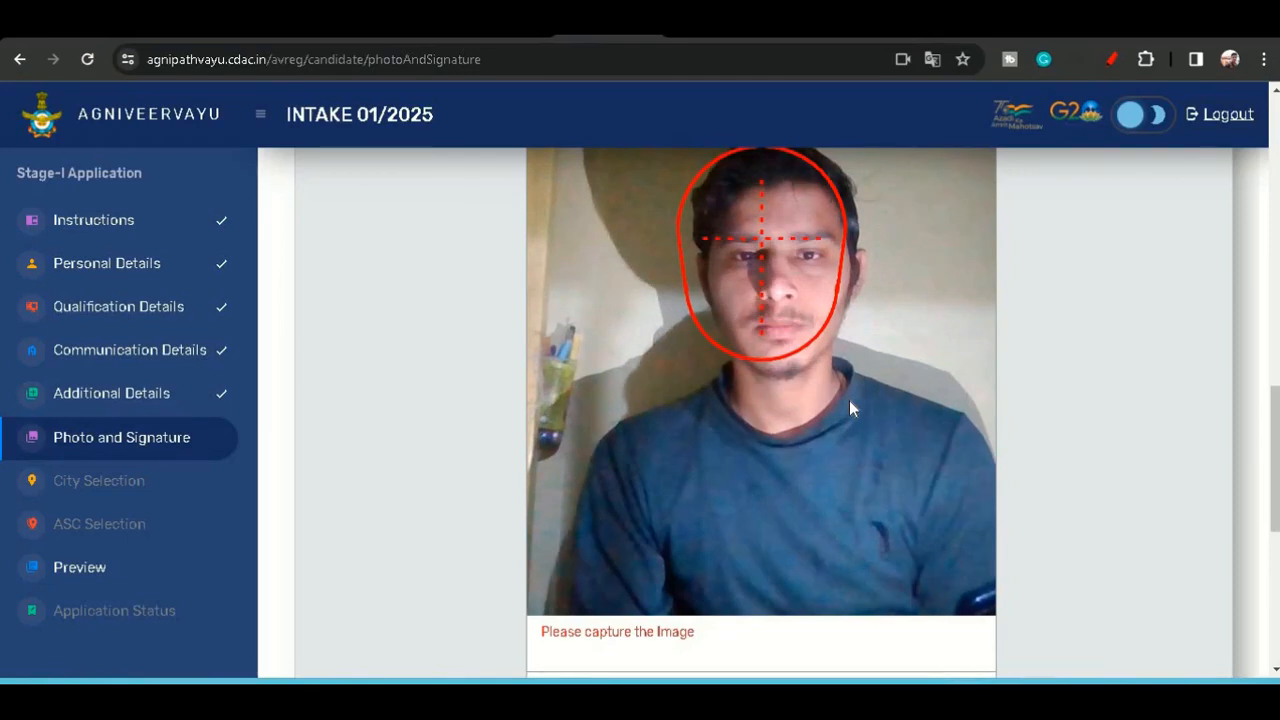
{"action": "scroll", "coordinate": [922, 560], "scroll_direction": "down", "scroll_amount": 2}
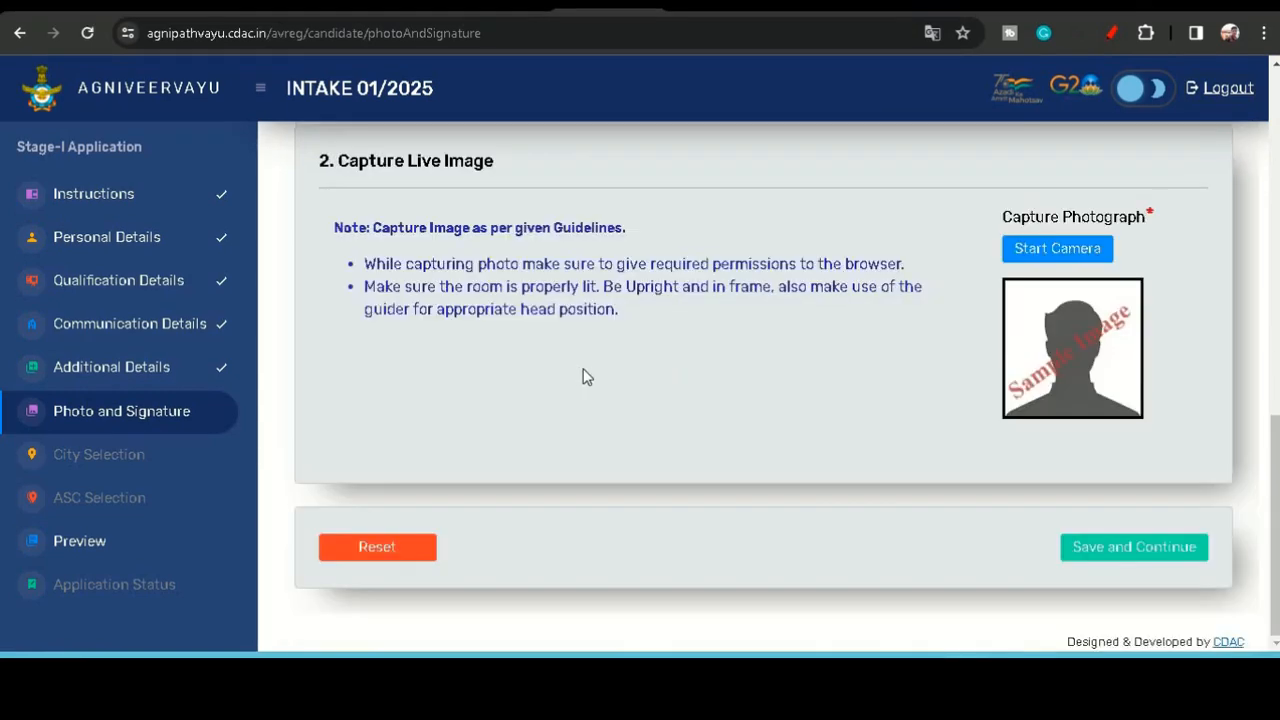
{"action": "scroll", "coordinate": [584, 364], "scroll_direction": "up", "scroll_amount": 3}
{"action": "scroll", "coordinate": [585, 368], "scroll_direction": "up", "scroll_amount": 6}
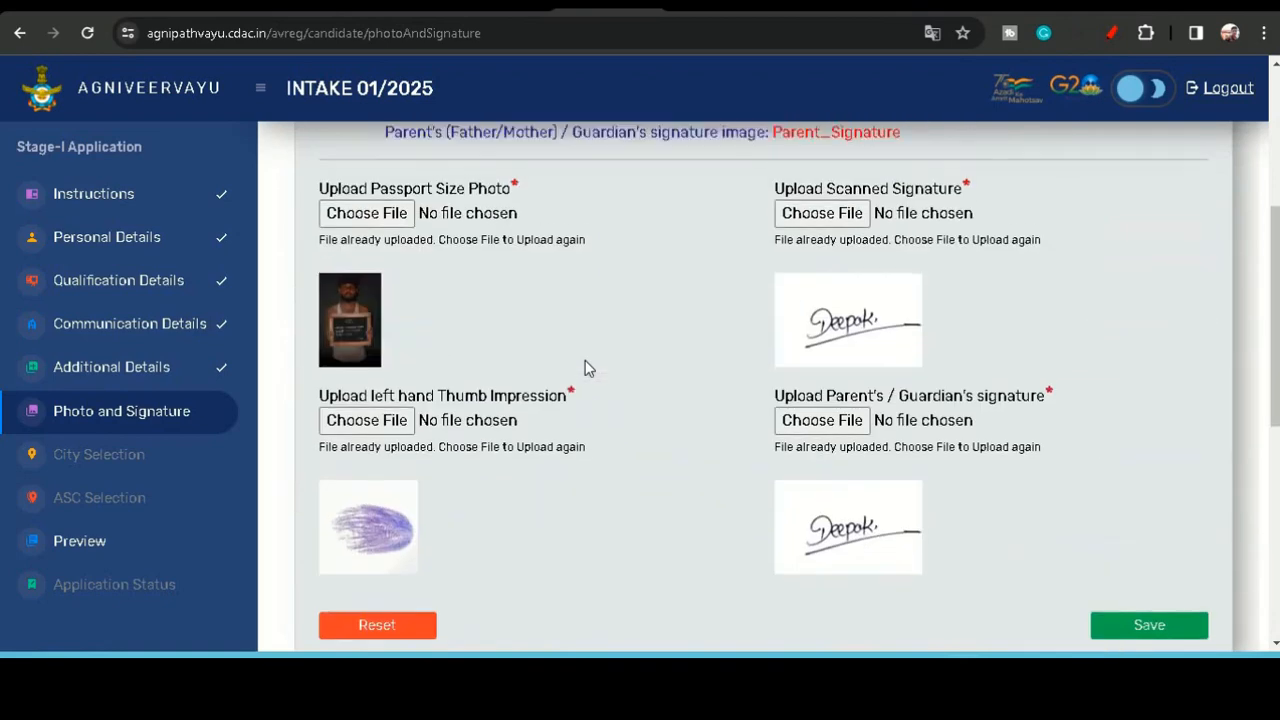
{"action": "scroll", "coordinate": [585, 368], "scroll_direction": "down", "scroll_amount": 3}
{"action": "scroll", "coordinate": [587, 368], "scroll_direction": "down", "scroll_amount": 6}
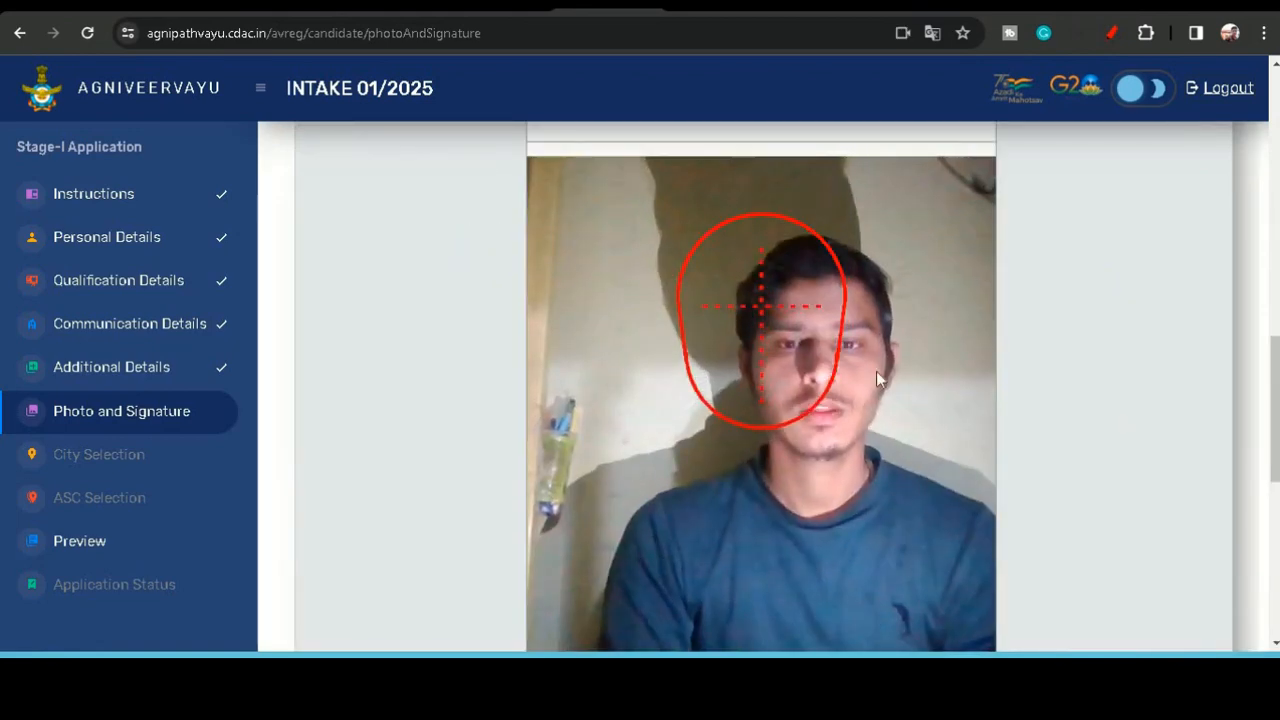
{"action": "scroll", "coordinate": [906, 467], "scroll_direction": "down", "scroll_amount": 3}
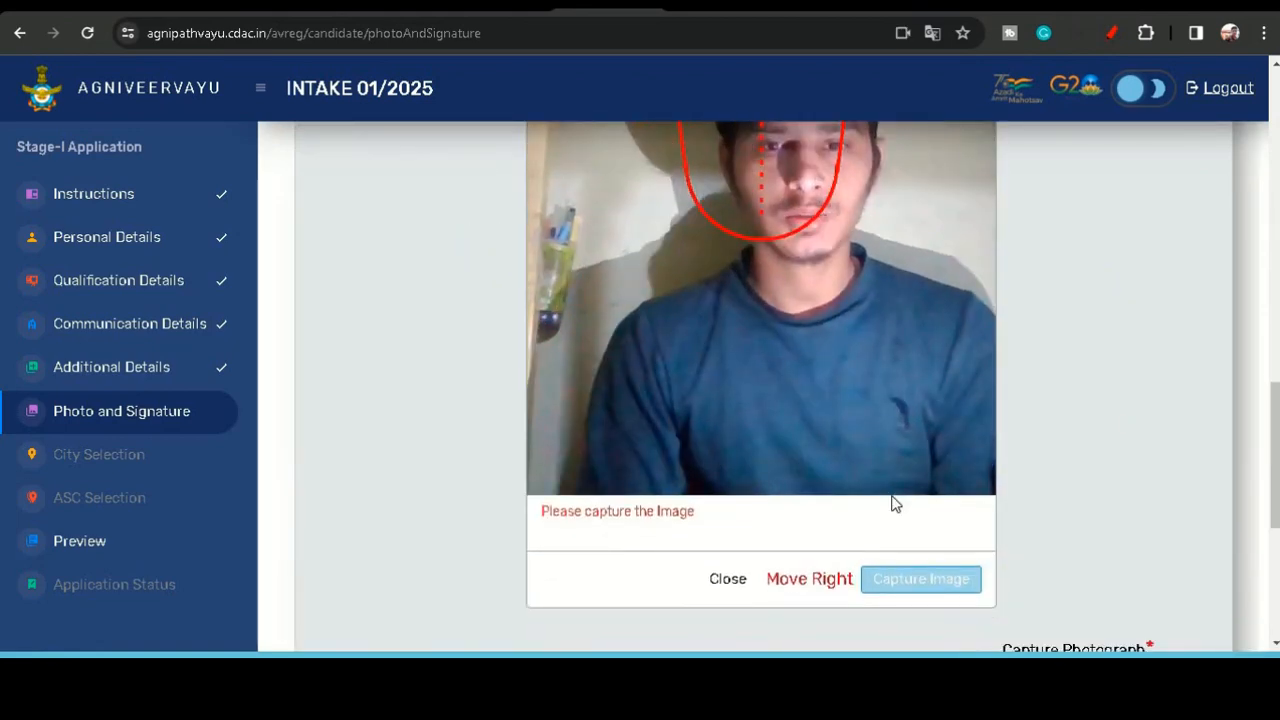
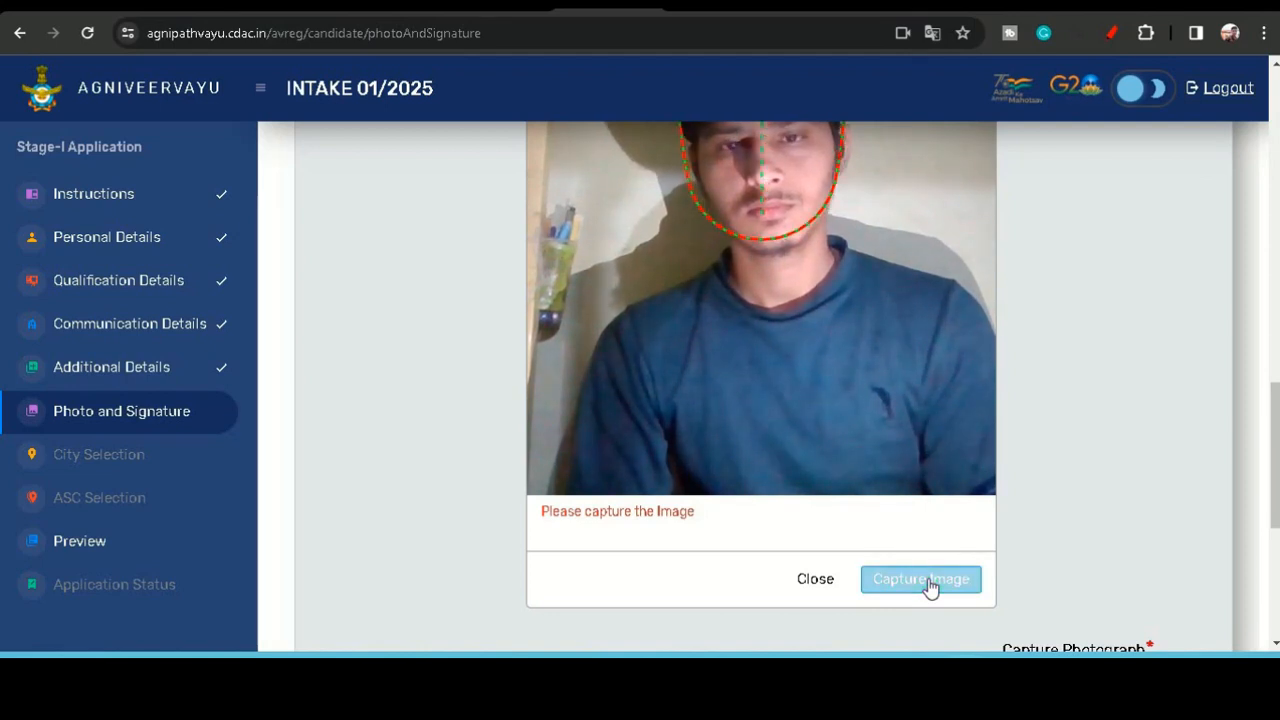
- Capture the live photograph with the face inside the guide, then save the photo and signature page and acknowledge the success message
{"action": "left_click", "coordinate": [929, 587]}
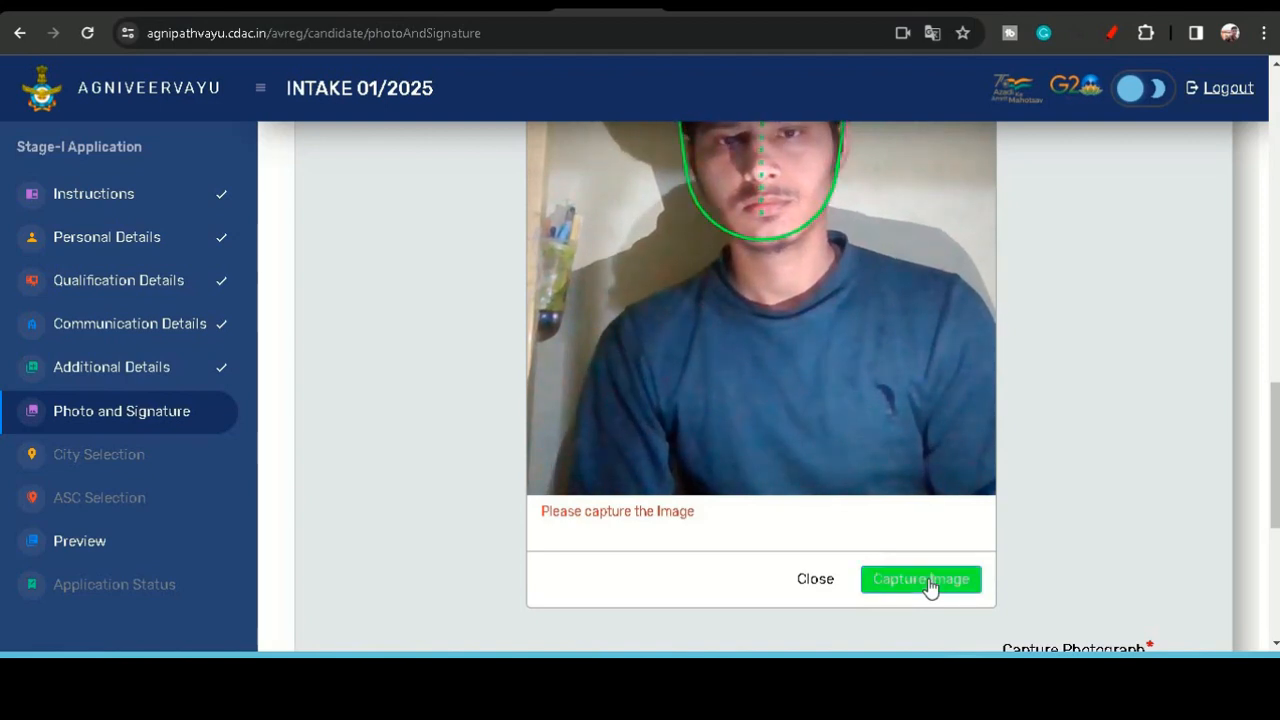
{"action": "left_click", "coordinate": [928, 580]}
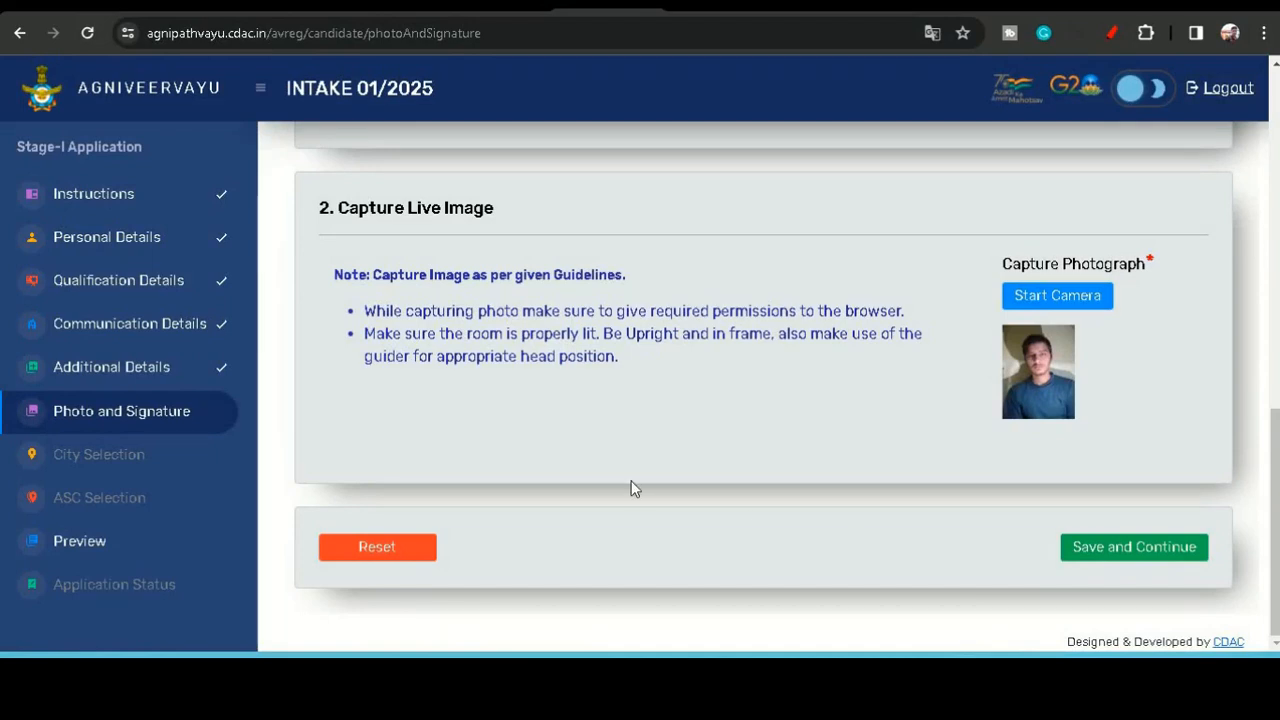
{"action": "scroll", "coordinate": [912, 297], "scroll_direction": "up", "scroll_amount": 2}
{"action": "scroll", "coordinate": [915, 297], "scroll_direction": "down", "scroll_amount": 2}
{"action": "left_click", "coordinate": [1118, 559]}
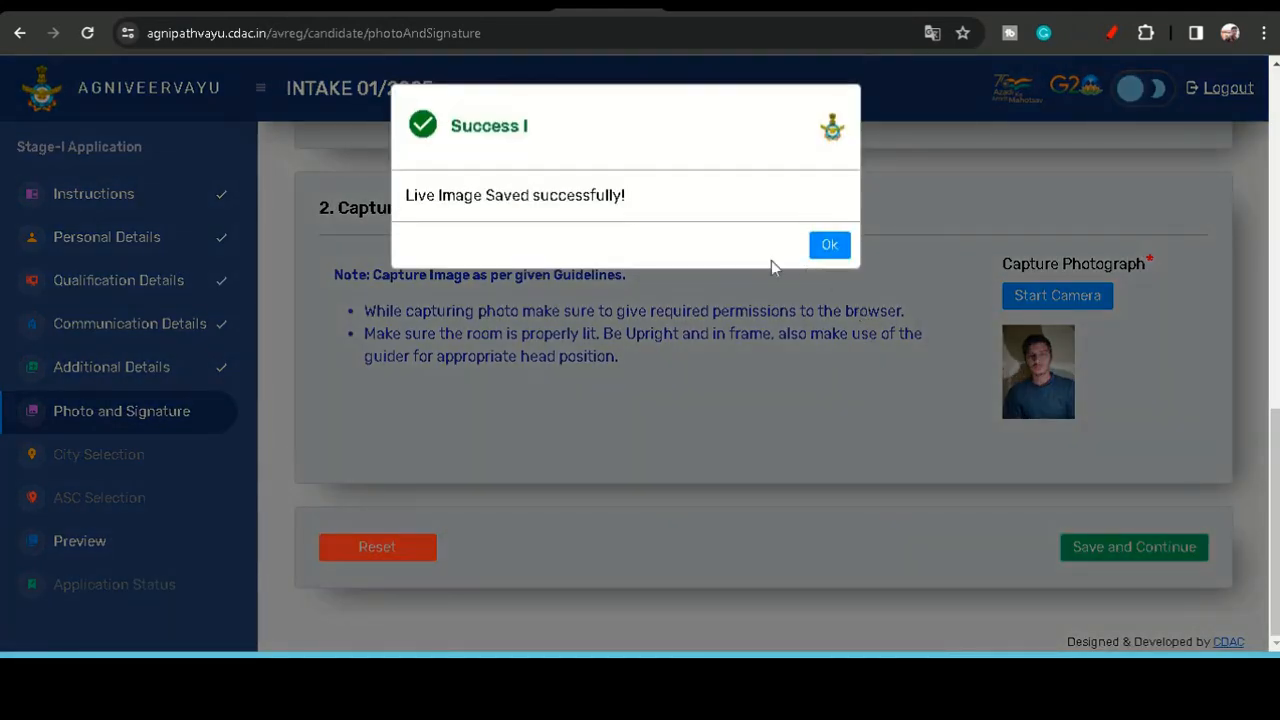
{"action": "left_click", "coordinate": [830, 252]}
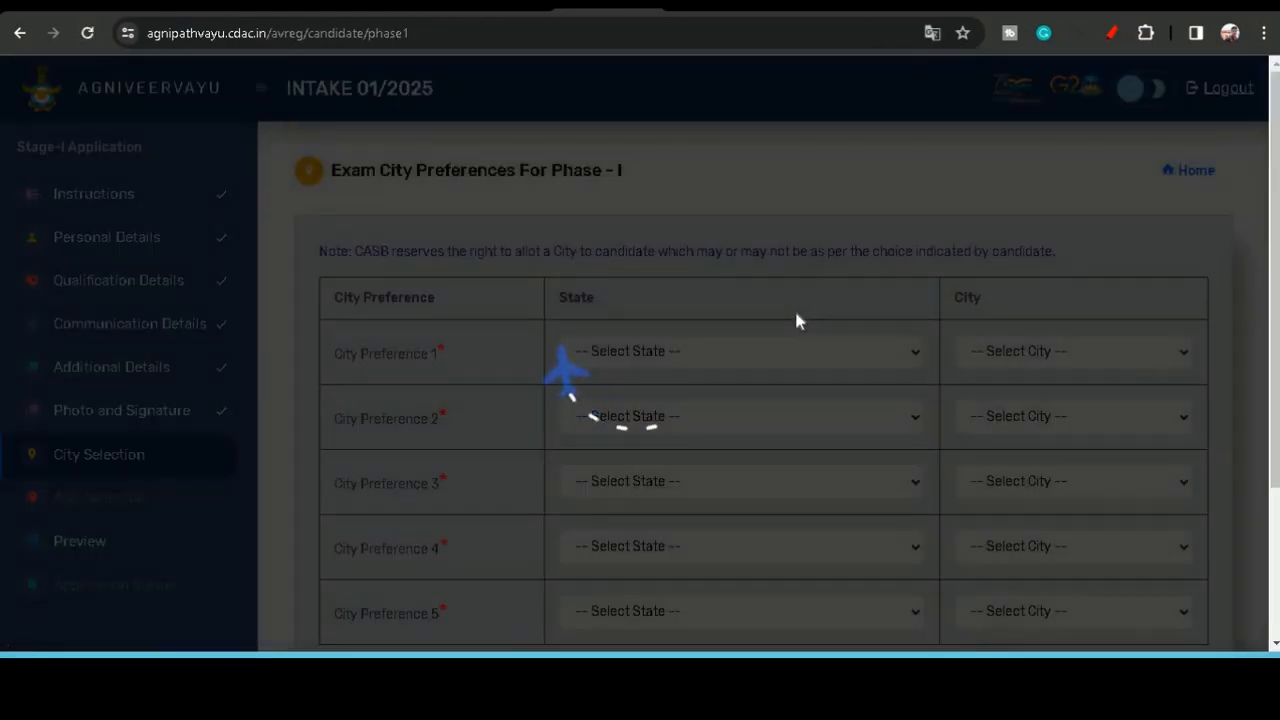
- Set exam city preference 1 to Madhya Pradesh, Bhopal
{"action": "scroll", "coordinate": [797, 320], "scroll_direction": "down", "scroll_amount": 1}
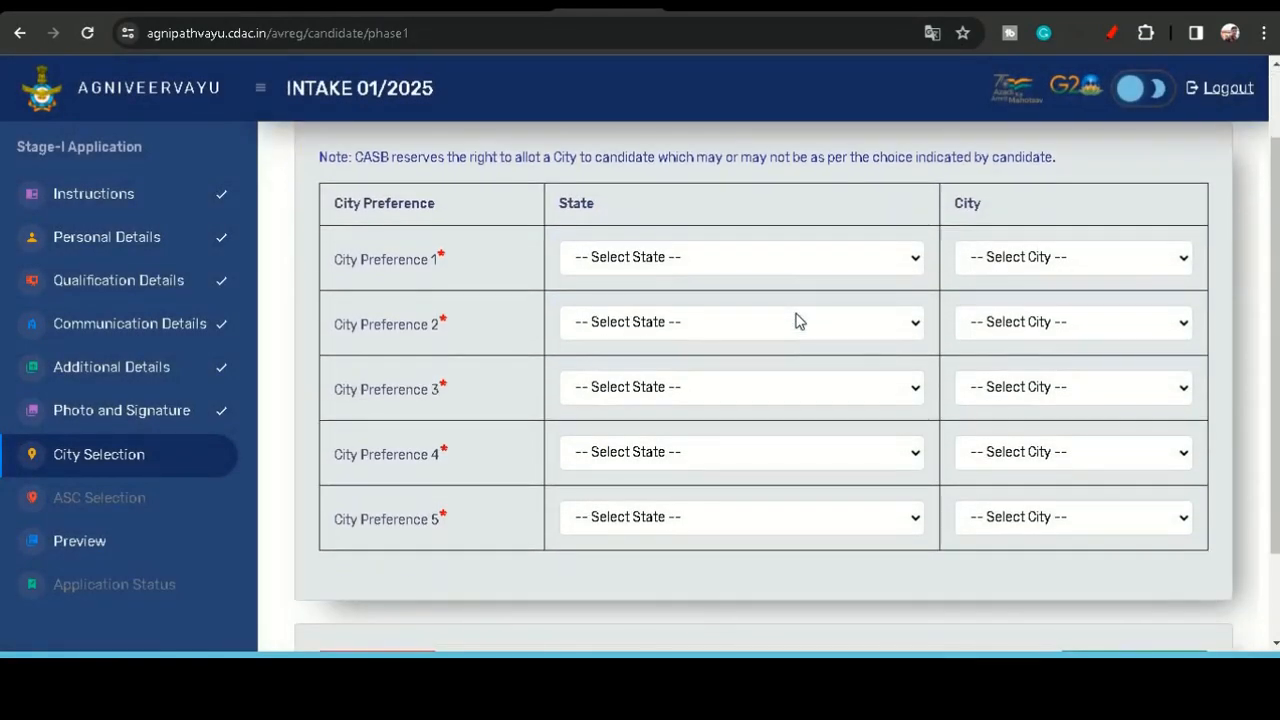
{"action": "left_click", "coordinate": [735, 256]}
{"action": "scroll", "coordinate": [708, 328], "scroll_direction": "down", "scroll_amount": 2}
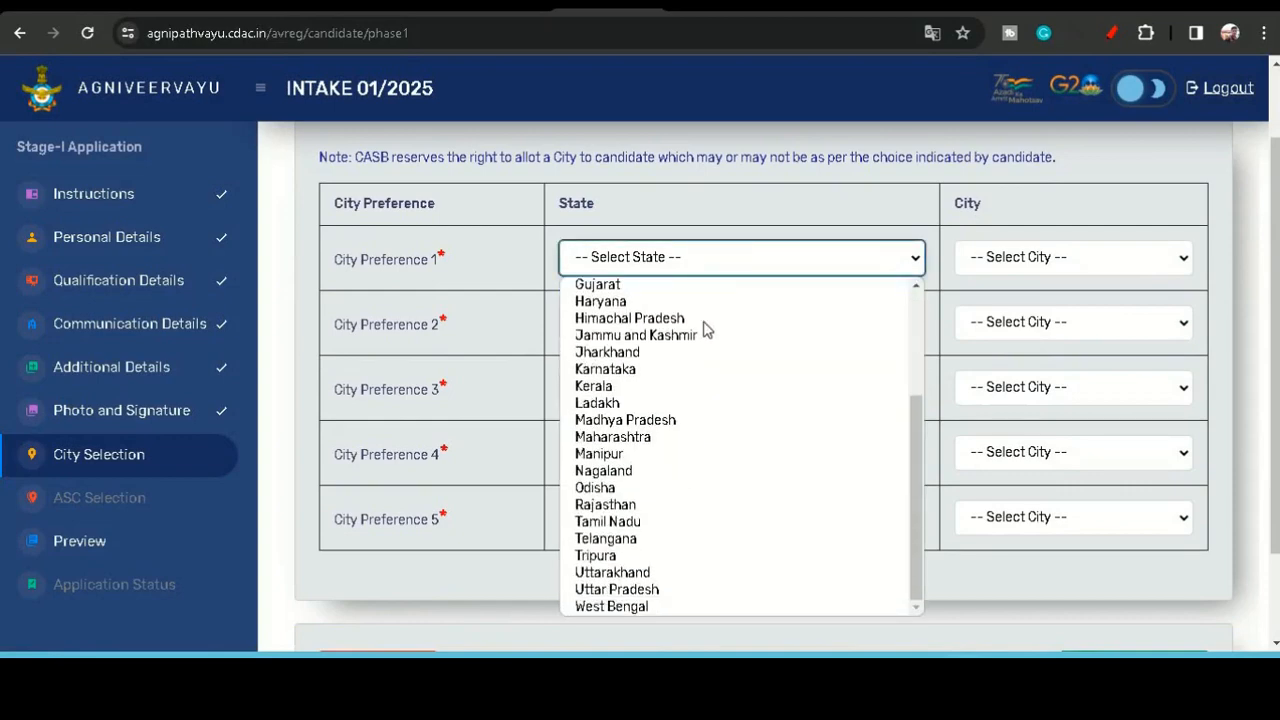
{"action": "key", "text": "m"}
{"action": "key", "text": "Return"}
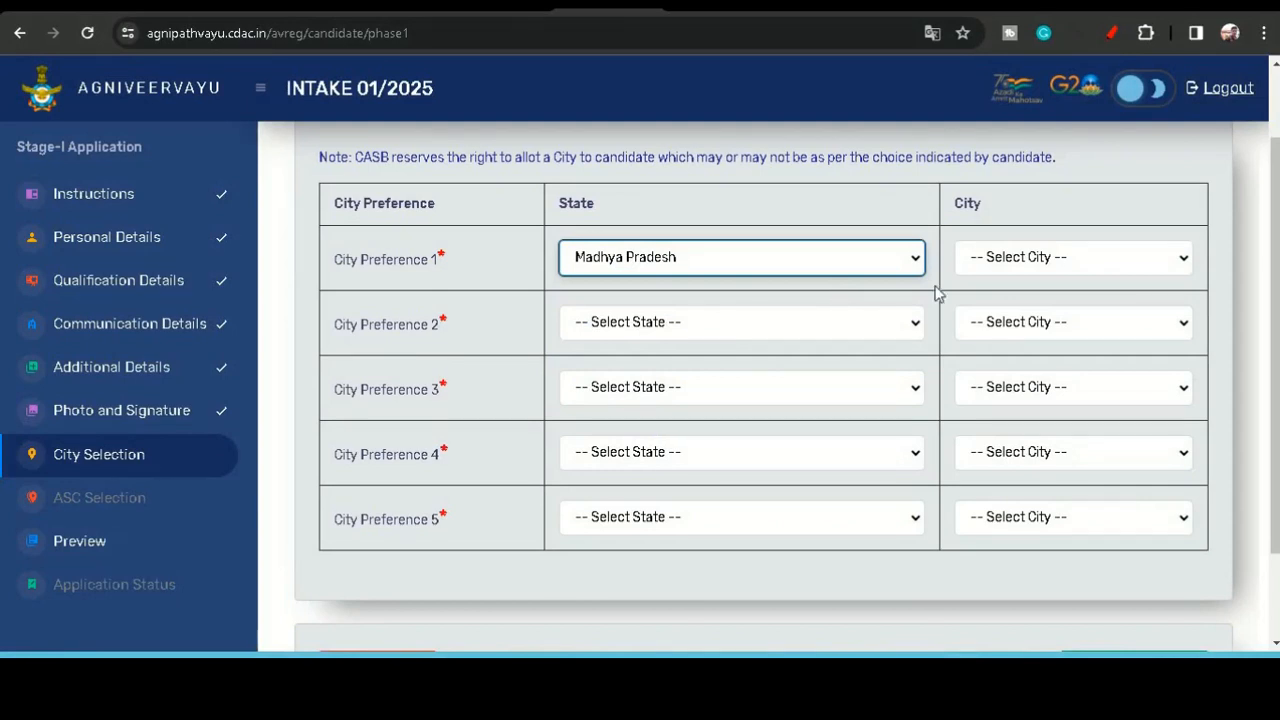
{"action": "left_click", "coordinate": [1008, 262]}
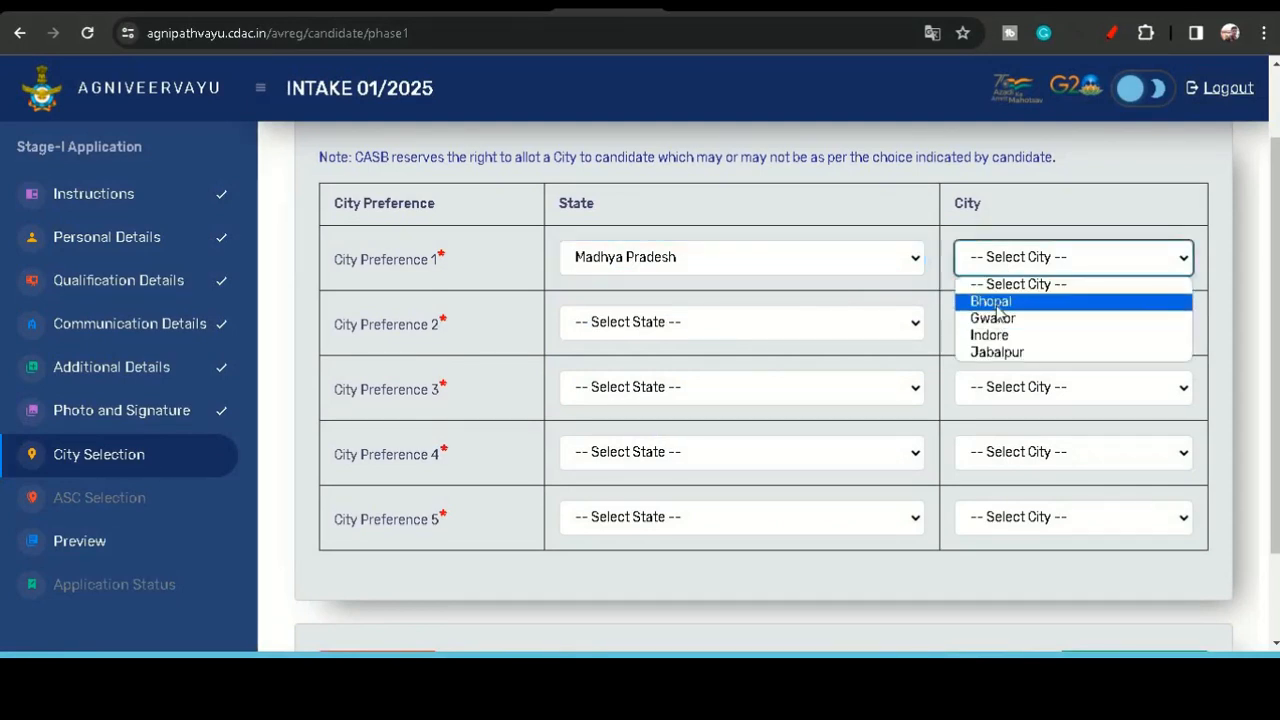
{"action": "left_click", "coordinate": [995, 297]}
- Set exam city preference 2 to Madhya Pradesh, Gwalior
{"action": "left_click", "coordinate": [782, 322]}
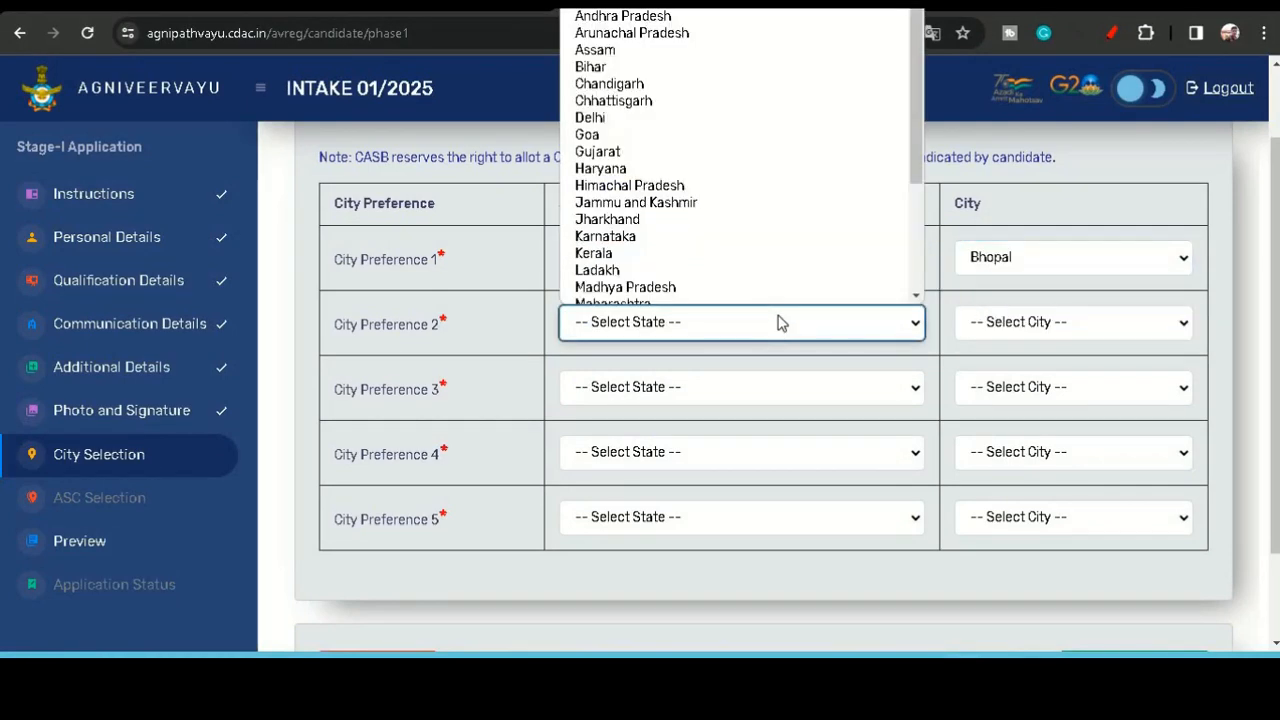
{"action": "key", "text": "m"}
{"action": "key", "text": "Return"}
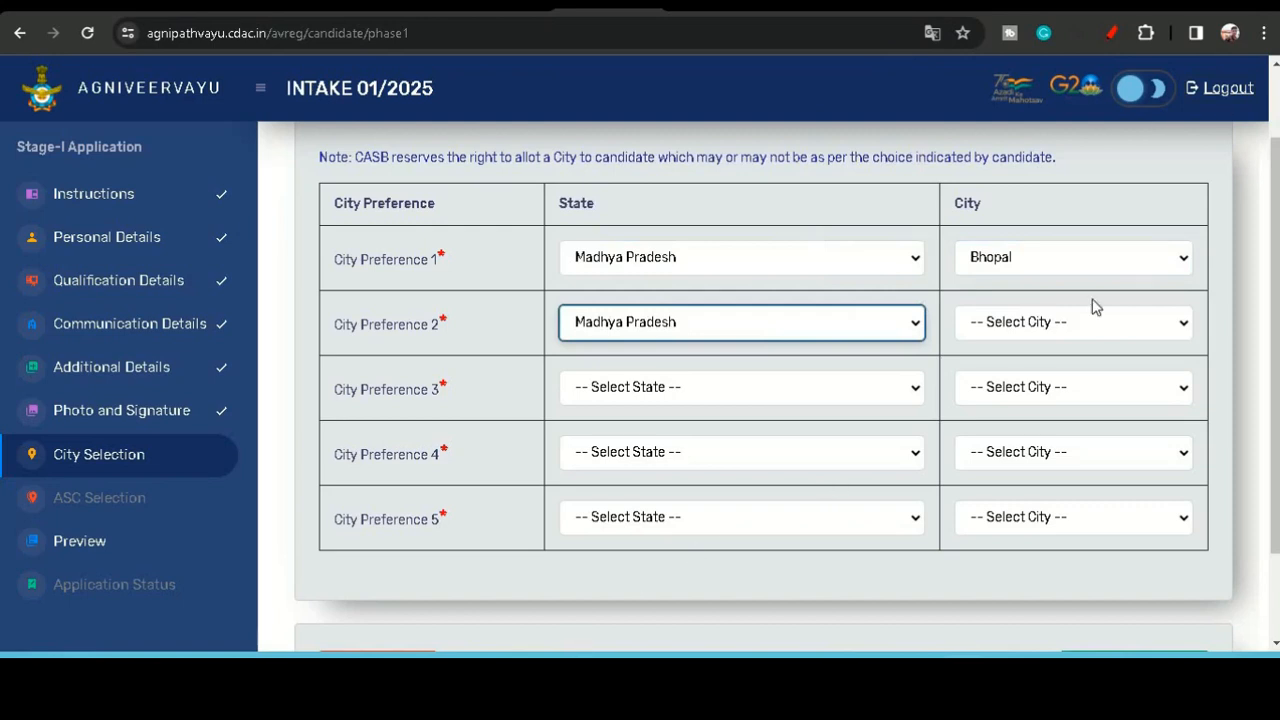
{"action": "left_click", "coordinate": [1049, 325]}
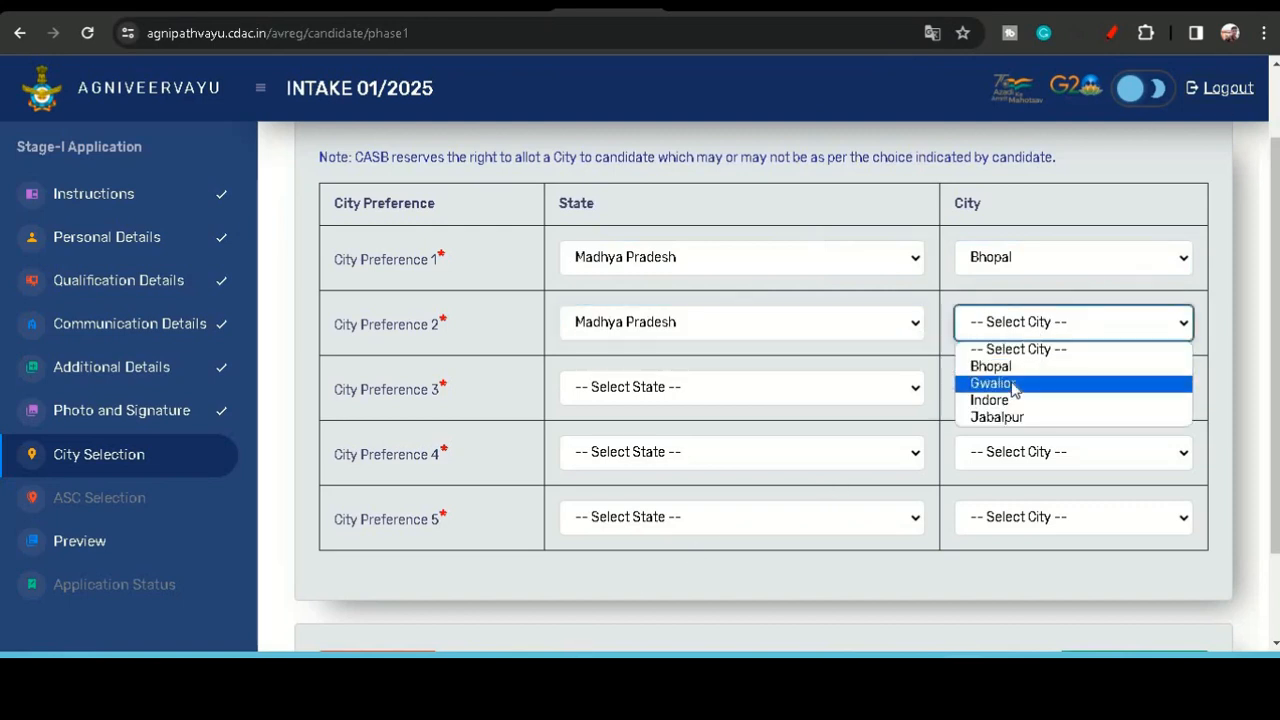
{"action": "left_click", "coordinate": [1015, 381]}
- Set exam city preference 3 to Madhya Pradesh, Indore
{"action": "left_click", "coordinate": [630, 406]}
{"action": "key", "text": "m"}
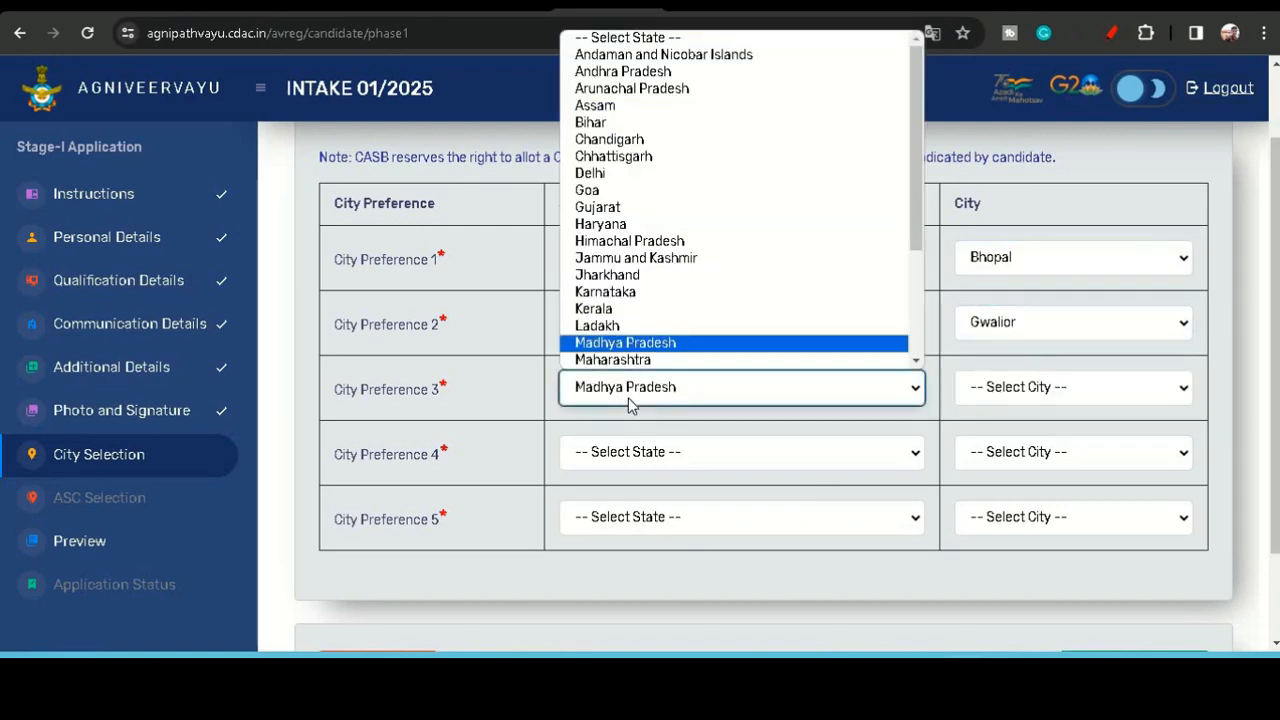
{"action": "key", "text": "Return"}
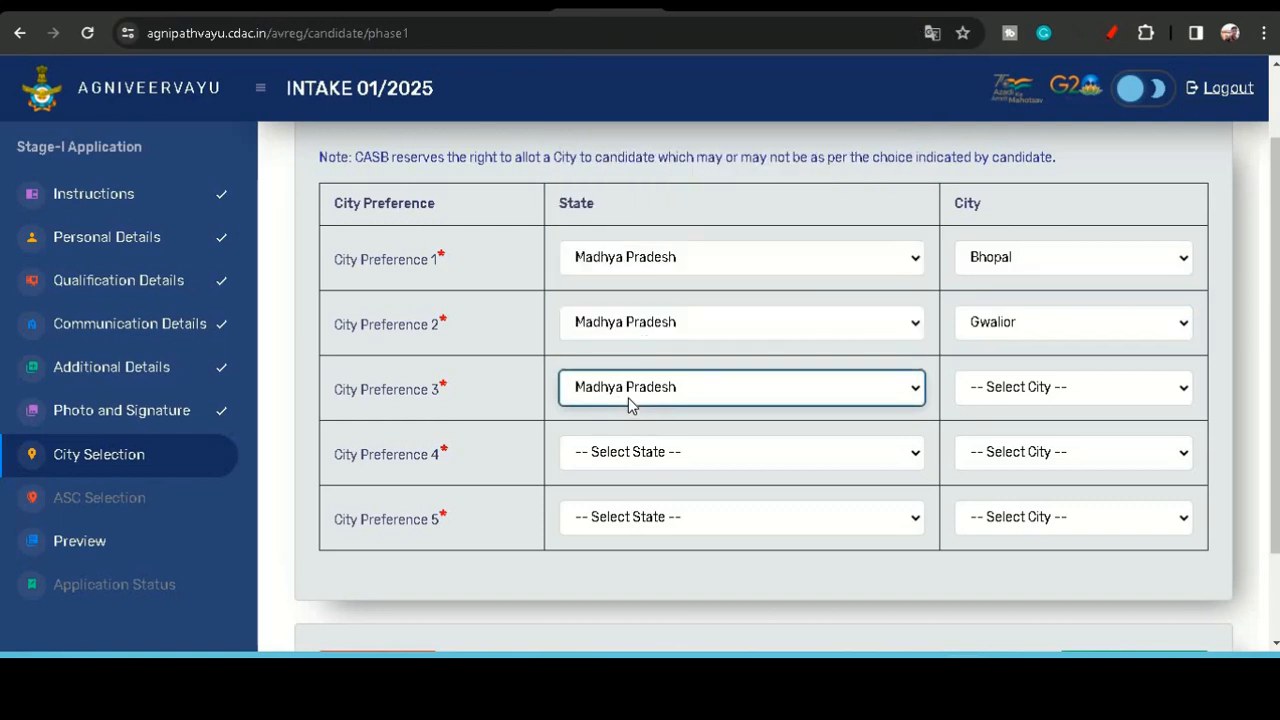
{"action": "left_click", "coordinate": [975, 387]}
{"action": "left_click", "coordinate": [968, 463]}
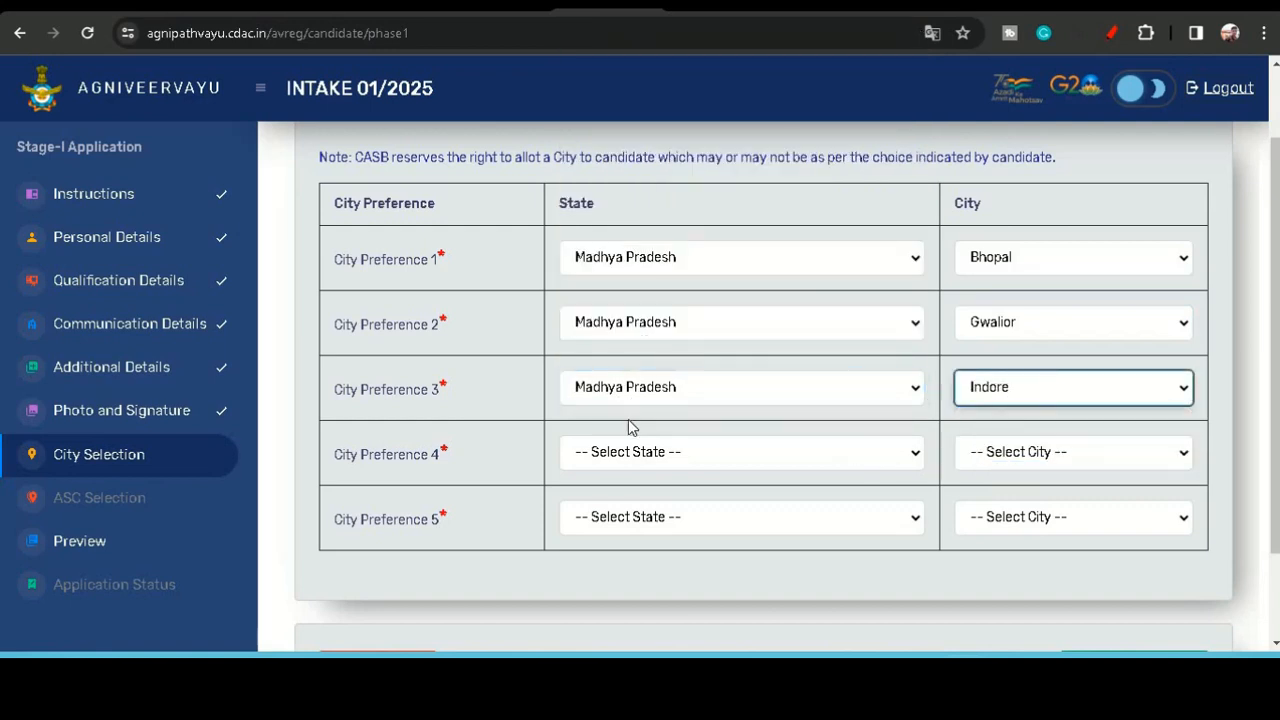
- Set exam city preference 4 to Madhya Pradesh, Jabalpur
{"action": "left_click", "coordinate": [645, 452]}
{"action": "key", "text": "m"}
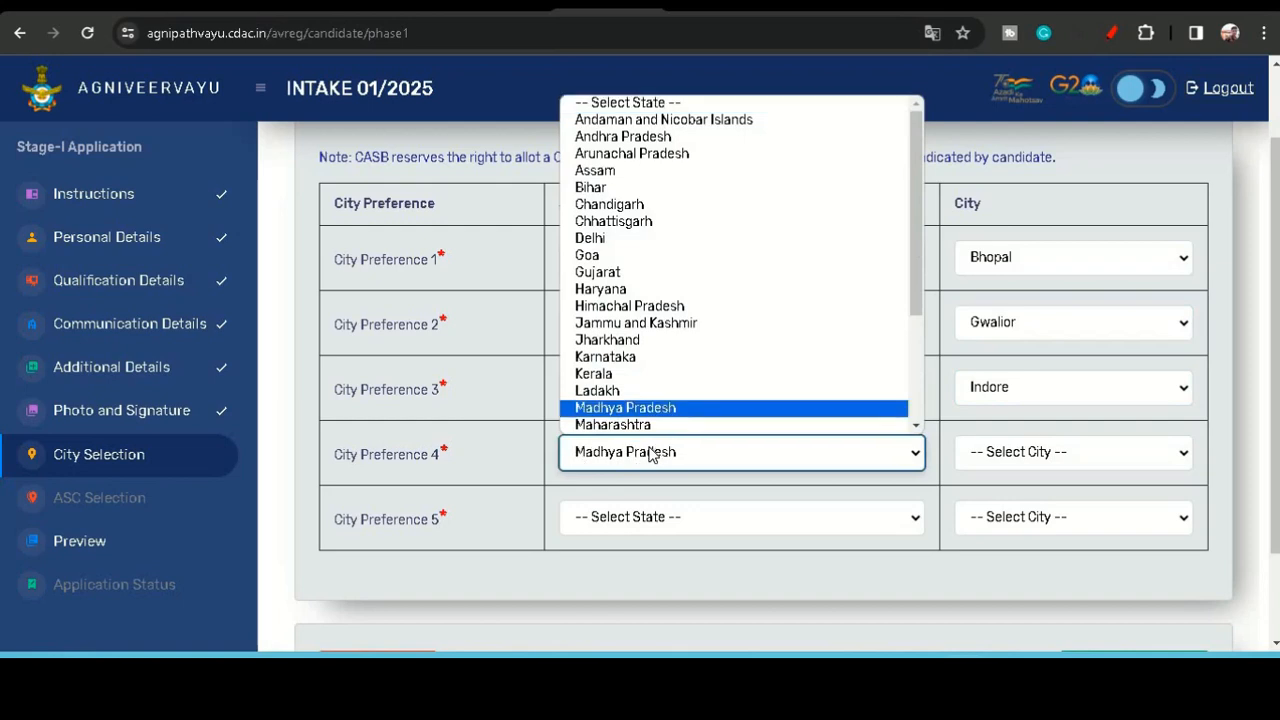
{"action": "key", "text": "Return"}
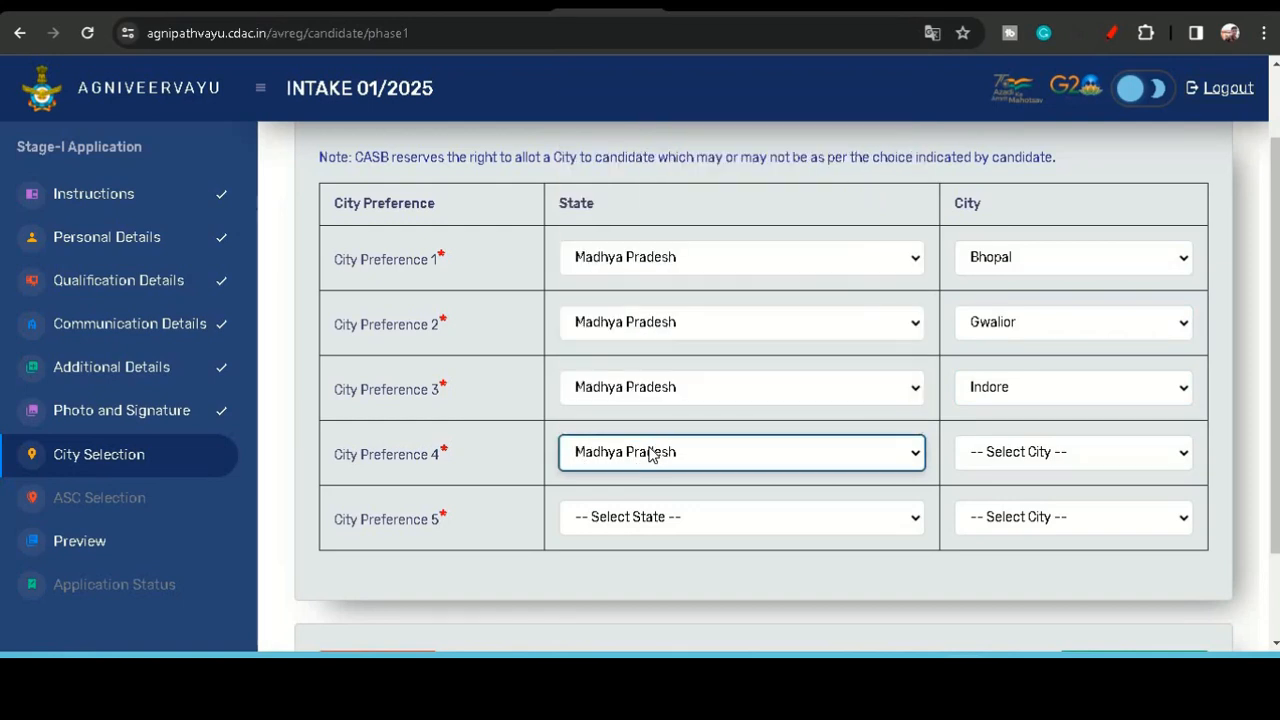
{"action": "left_click", "coordinate": [1040, 457]}
{"action": "left_click", "coordinate": [997, 546]}
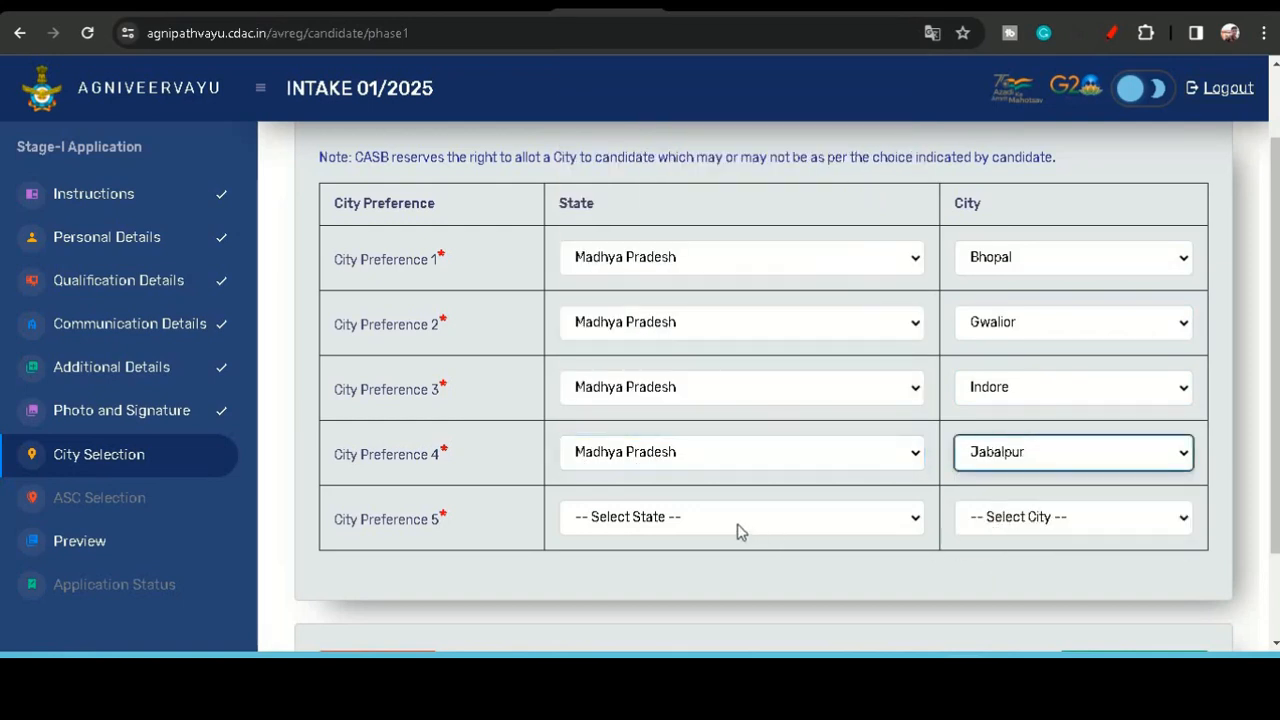
- Set exam city preference 5 to Maharashtra, Pune
{"action": "left_click", "coordinate": [738, 531]}
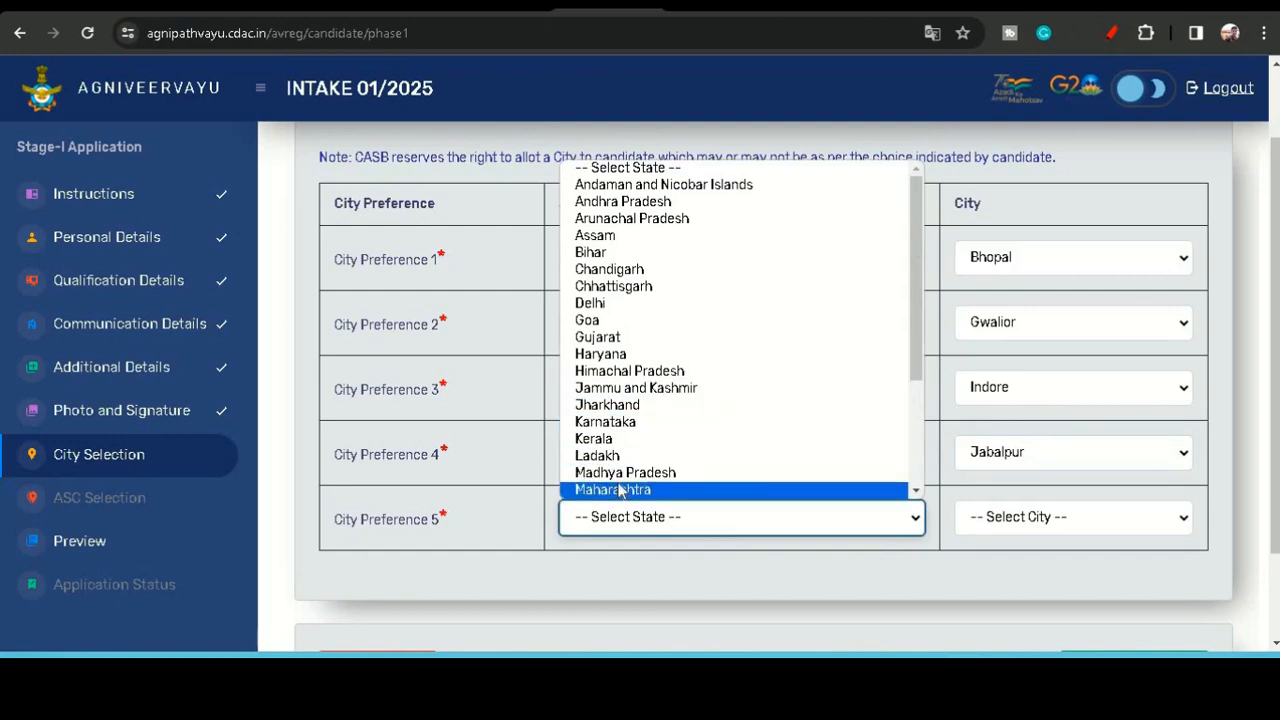
{"action": "left_click", "coordinate": [619, 490]}
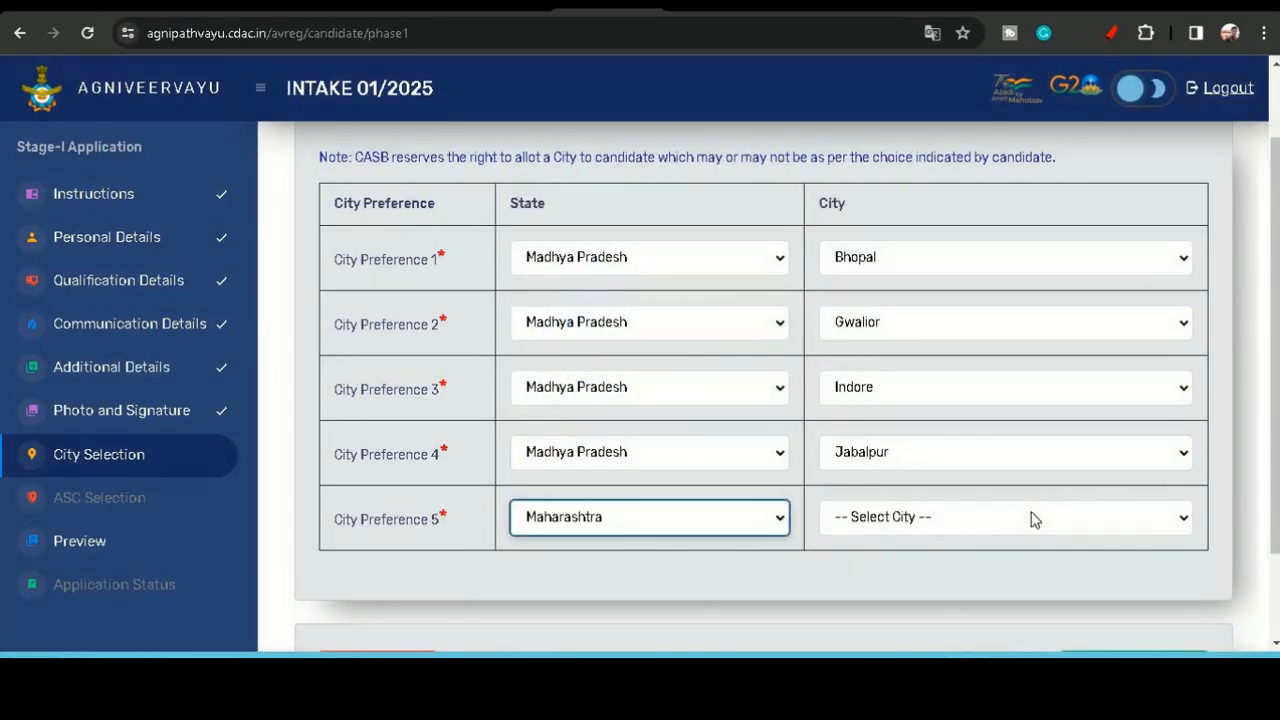
{"action": "left_click", "coordinate": [1035, 519]}
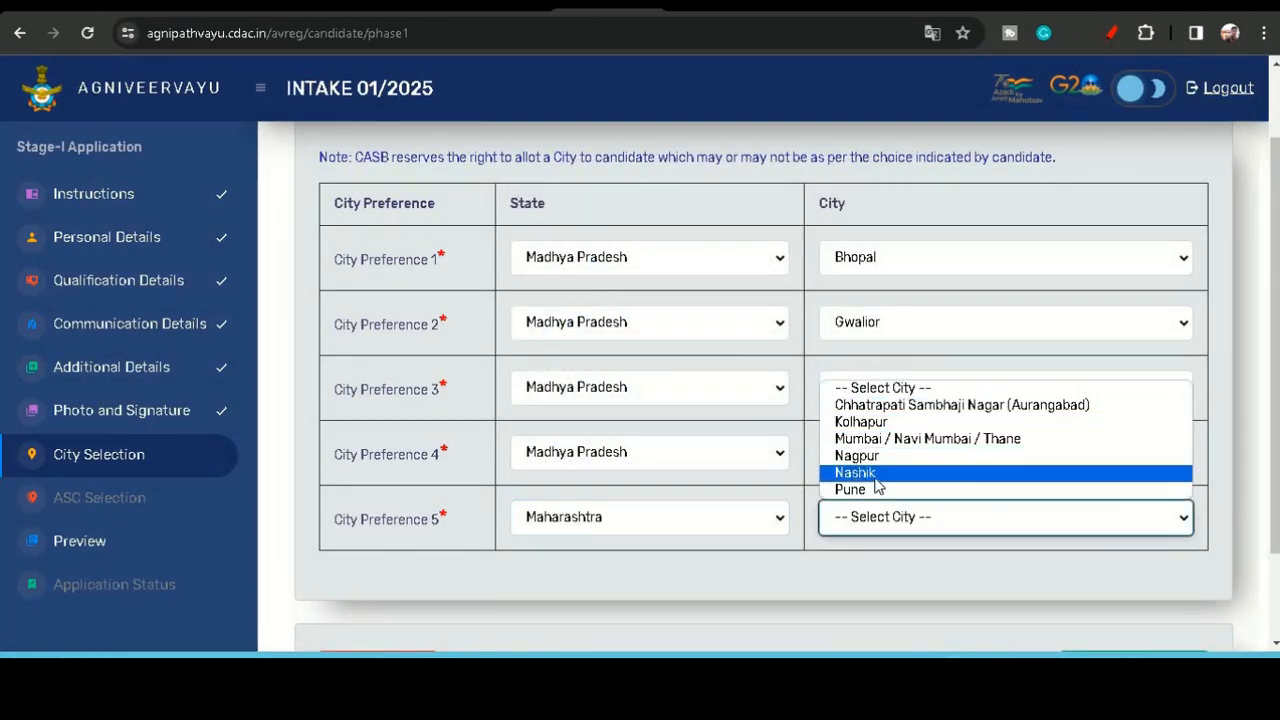
{"action": "left_click", "coordinate": [840, 489]}
- Save the exam city preferences and continue, acknowledging the success message
{"action": "scroll", "coordinate": [829, 551], "scroll_direction": "down", "scroll_amount": 2}
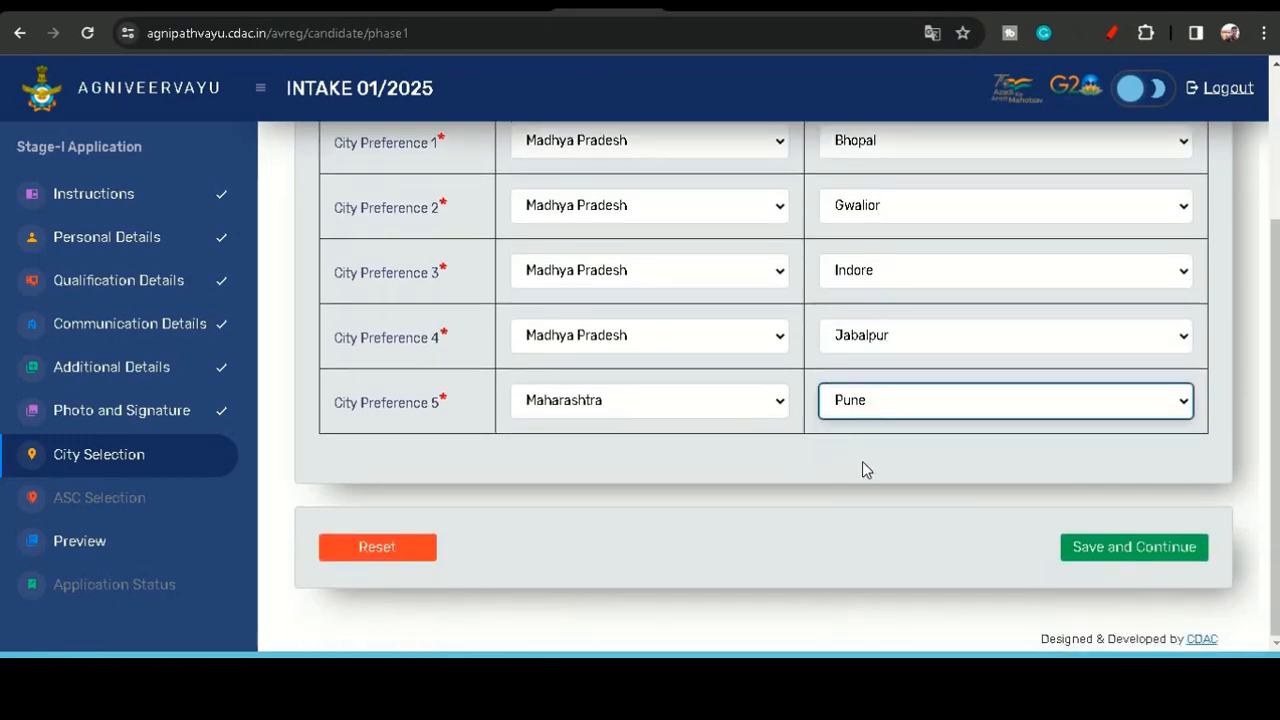
{"action": "left_click", "coordinate": [1110, 546]}
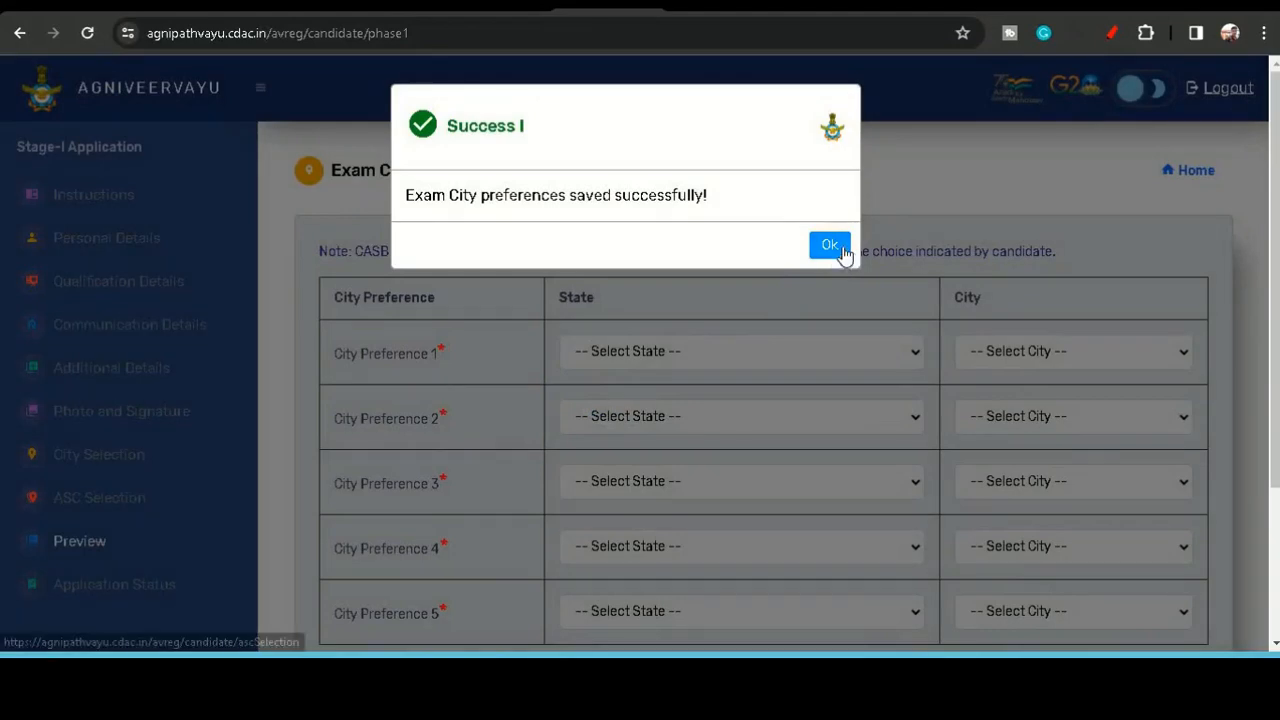
{"action": "left_click", "coordinate": [826, 247]}
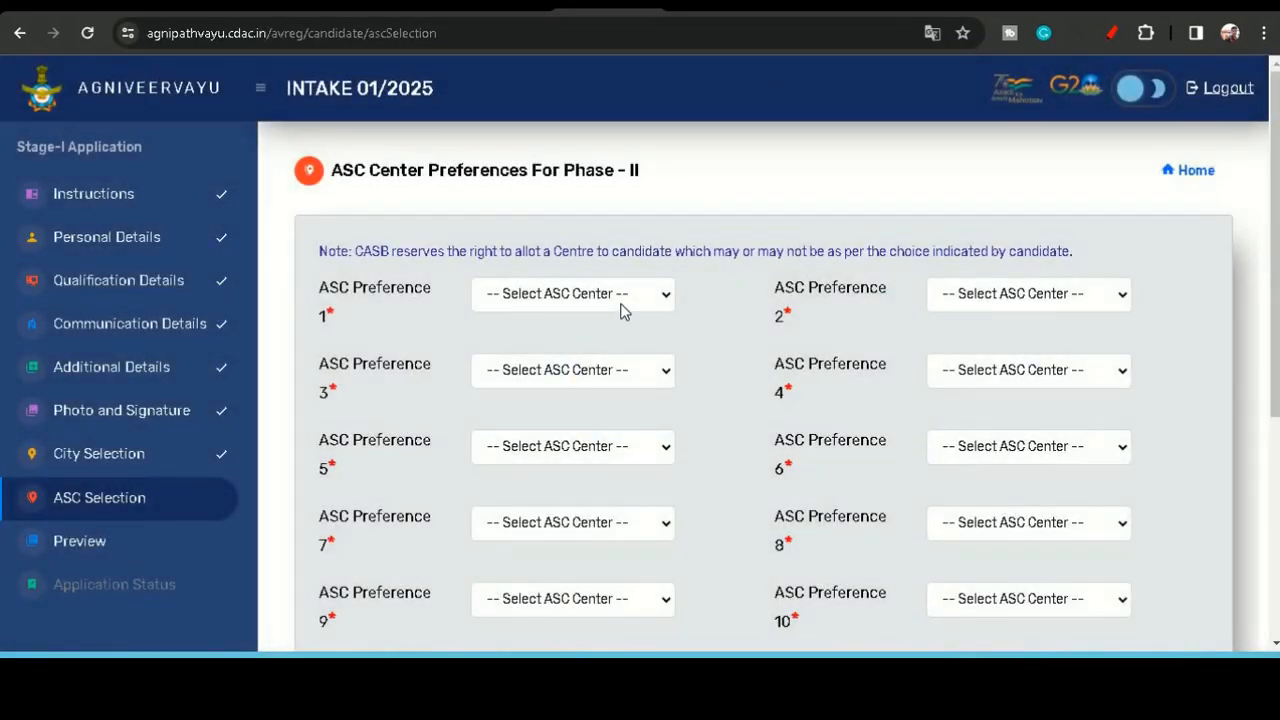
- Set ASC preference 1 to 1 ASC, Ambala Cantt (Haryana) and preference 2 to 2 ASC, New Delhi
{"action": "left_click", "coordinate": [620, 308]}
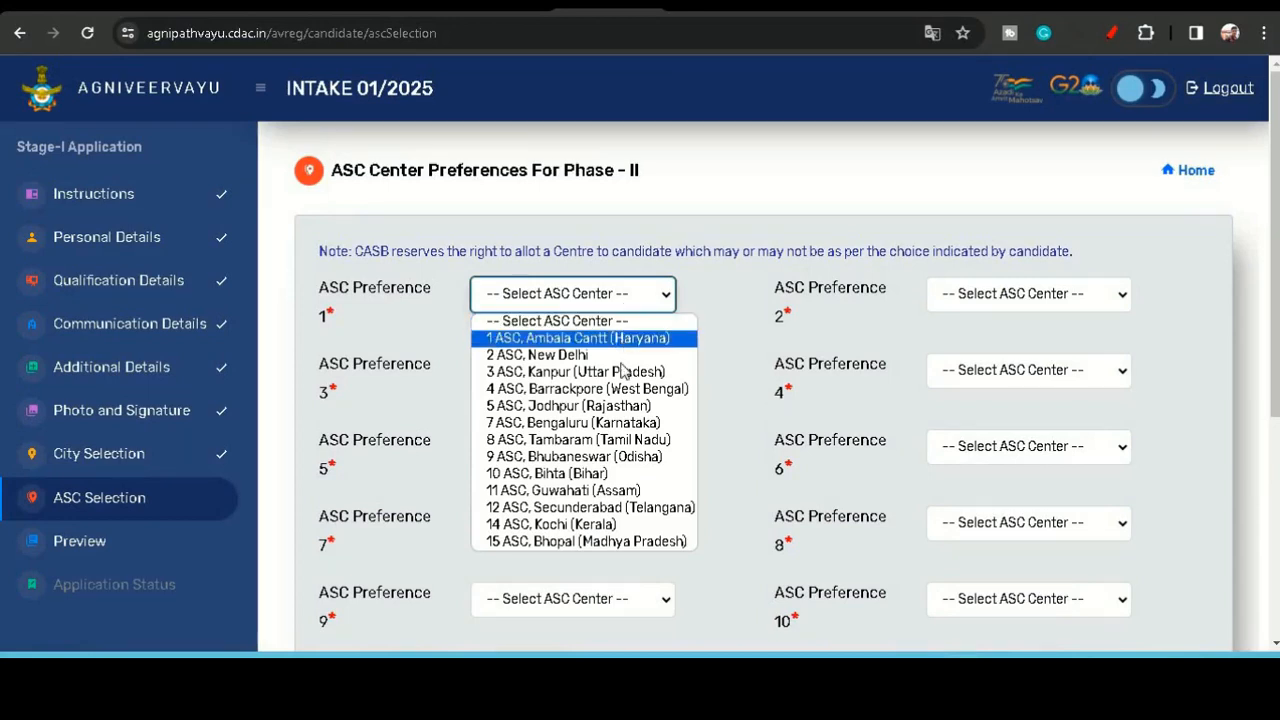
{"action": "left_click", "coordinate": [726, 484]}
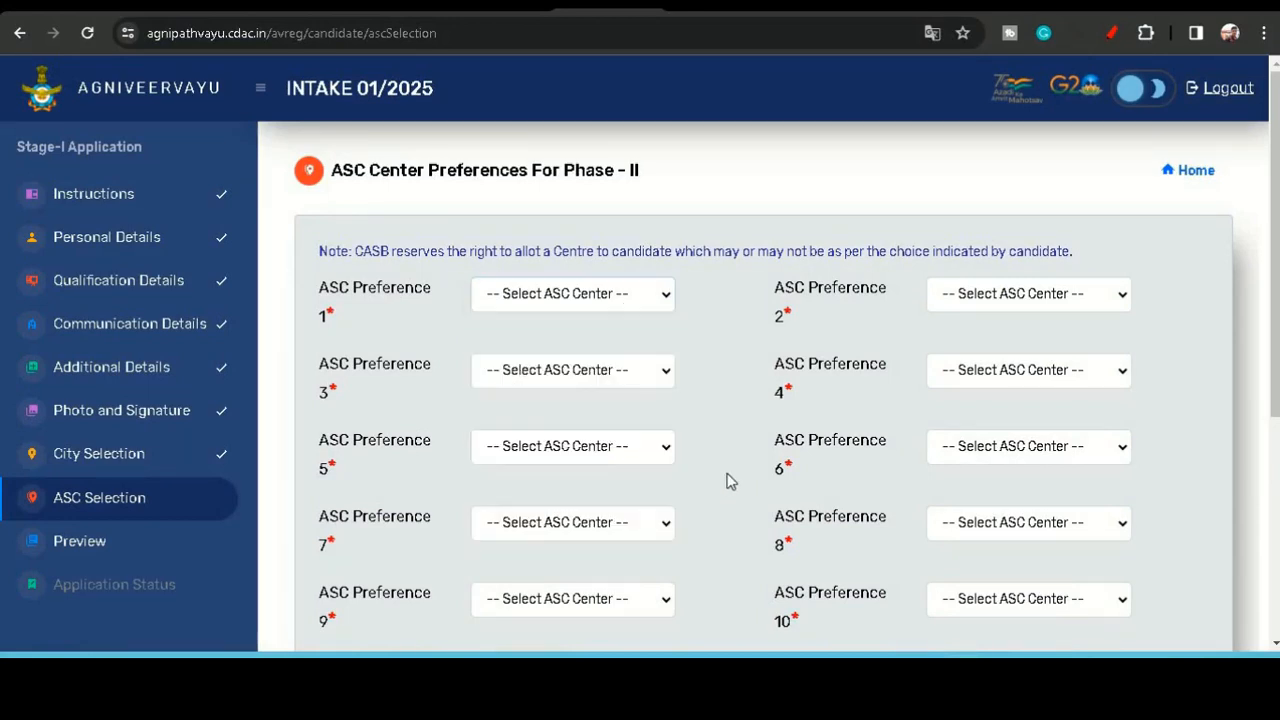
{"action": "scroll", "coordinate": [721, 468], "scroll_direction": "down", "scroll_amount": 3}
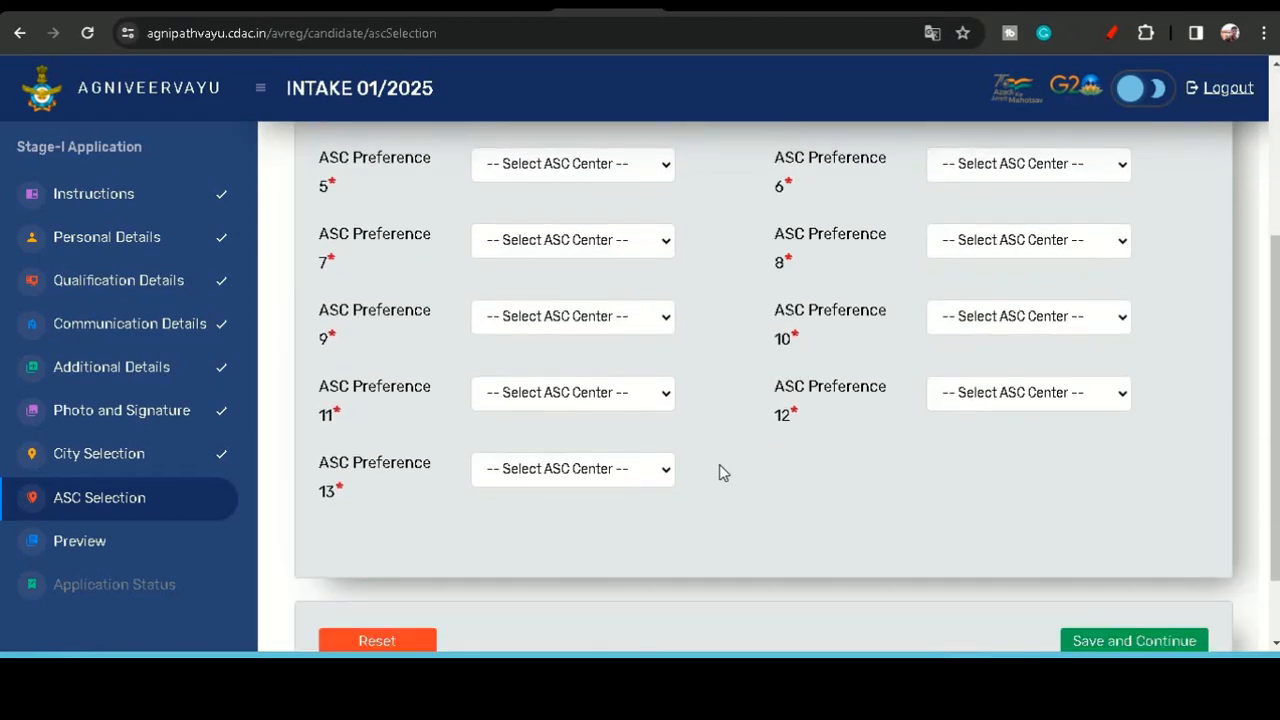
{"action": "scroll", "coordinate": [719, 464], "scroll_direction": "up", "scroll_amount": 3}
{"action": "scroll", "coordinate": [719, 464], "scroll_direction": "down", "scroll_amount": 3}
{"action": "scroll", "coordinate": [719, 468], "scroll_direction": "up", "scroll_amount": 3}
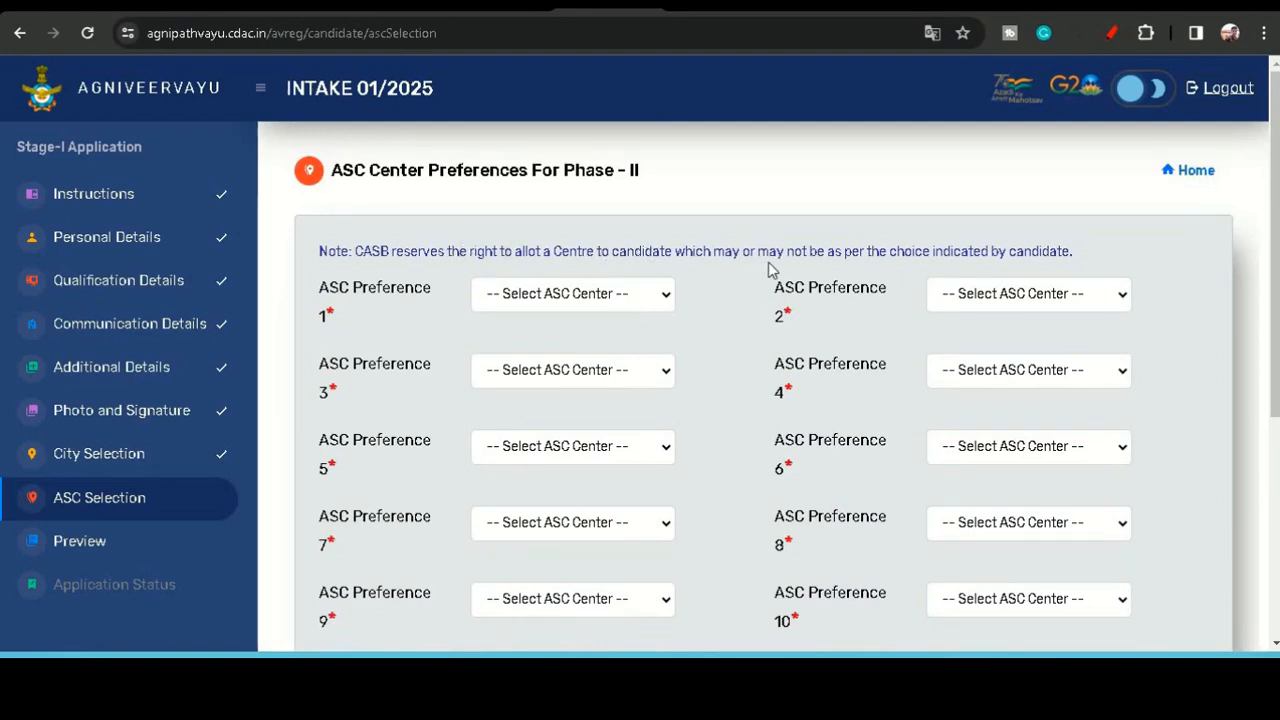
{"action": "left_click", "coordinate": [622, 297]}
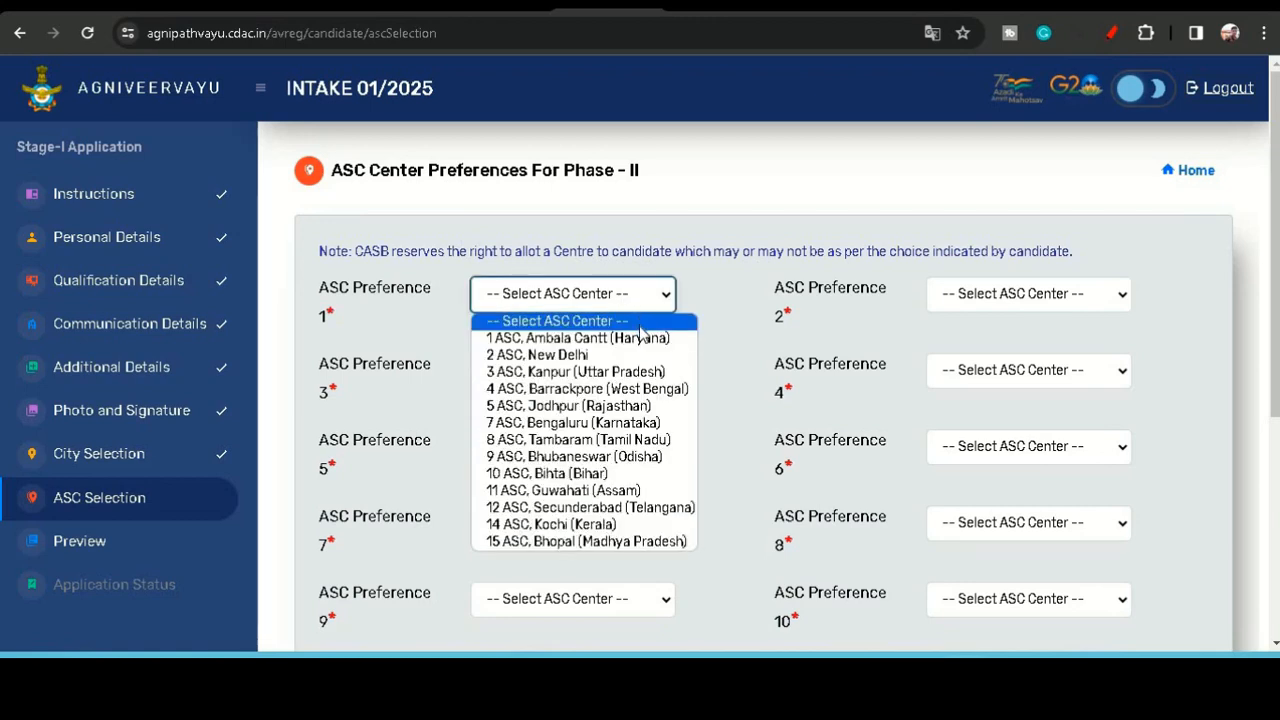
{"action": "left_click", "coordinate": [641, 339]}
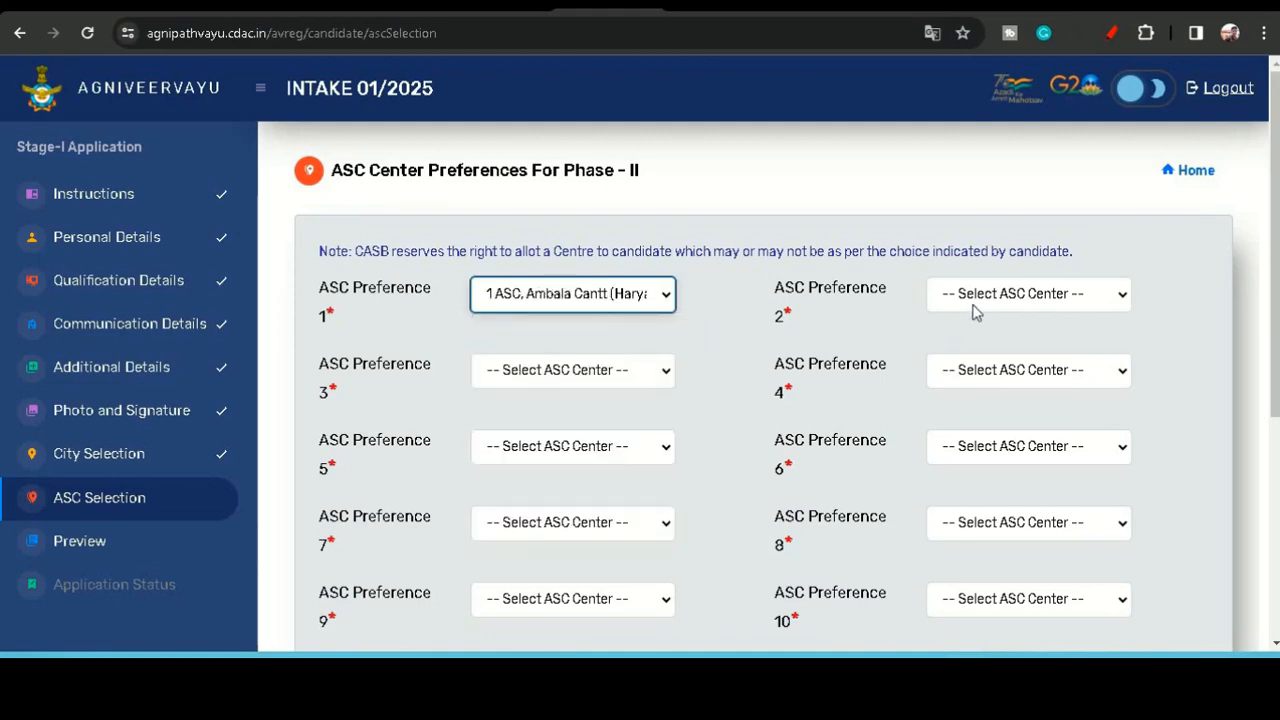
{"action": "left_click", "coordinate": [975, 313]}
{"action": "left_click", "coordinate": [975, 357]}
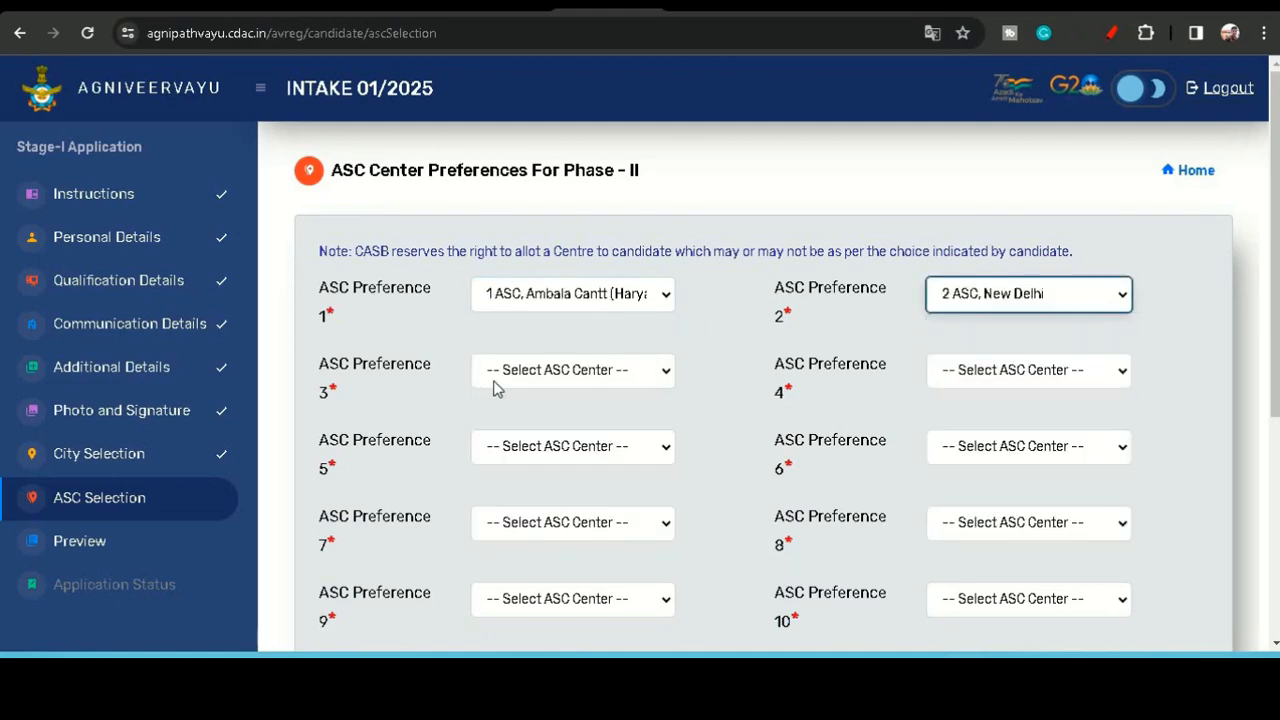
- Set ASC preference 3 to 3 ASC, Kanpur (Uttar Pradesh) and preference 4 to 4 ASC, Barrackpore (West Bengal)
{"action": "left_click", "coordinate": [545, 378]}
{"action": "left_click", "coordinate": [595, 445]}
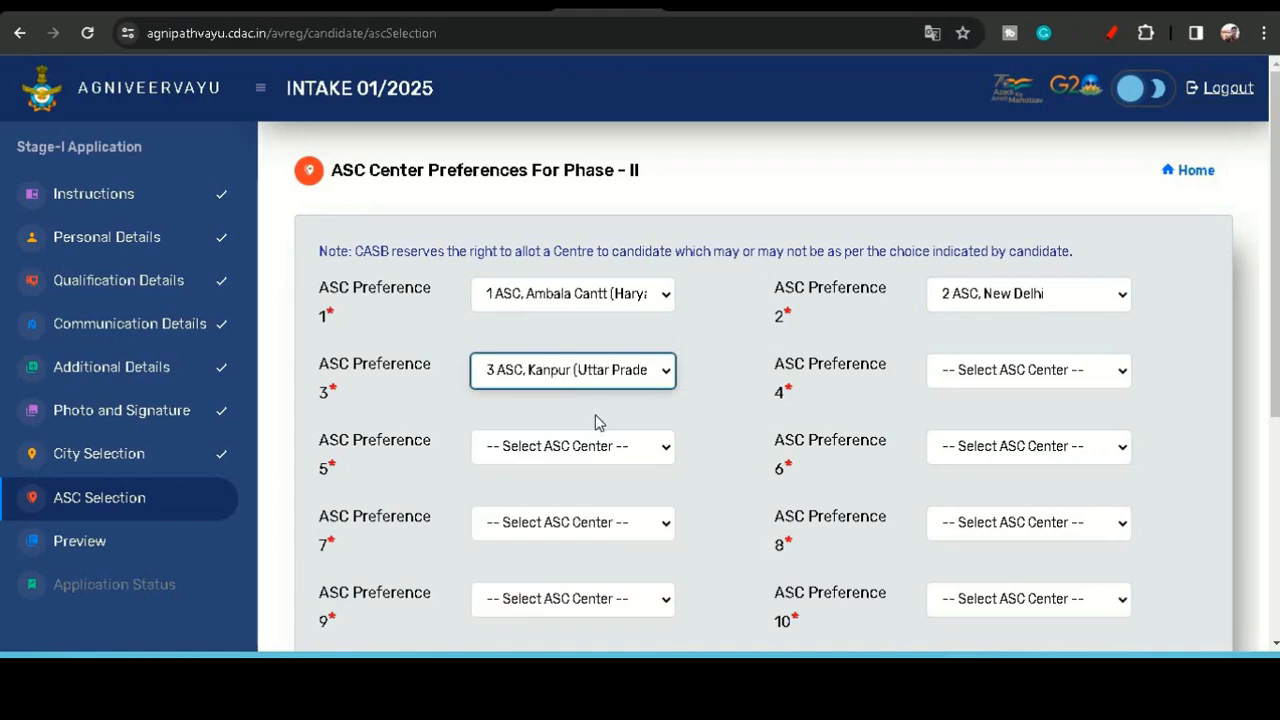
{"action": "left_click", "coordinate": [1040, 376]}
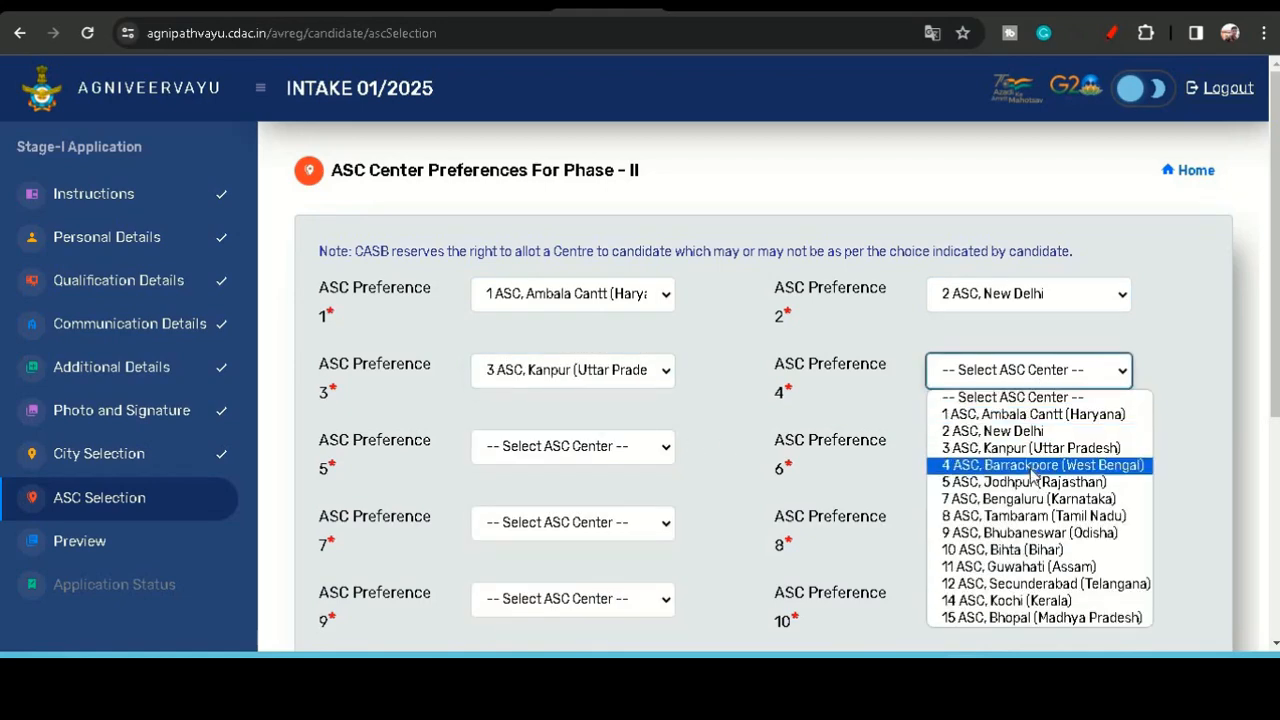
{"action": "left_click", "coordinate": [1000, 458]}
- Set ASC preference 5 to 5 ASC, Jodhpur (Rajasthan) and preference 6 to 7 ASC, Bengaluru (Karnataka)
{"action": "left_click", "coordinate": [526, 458]}
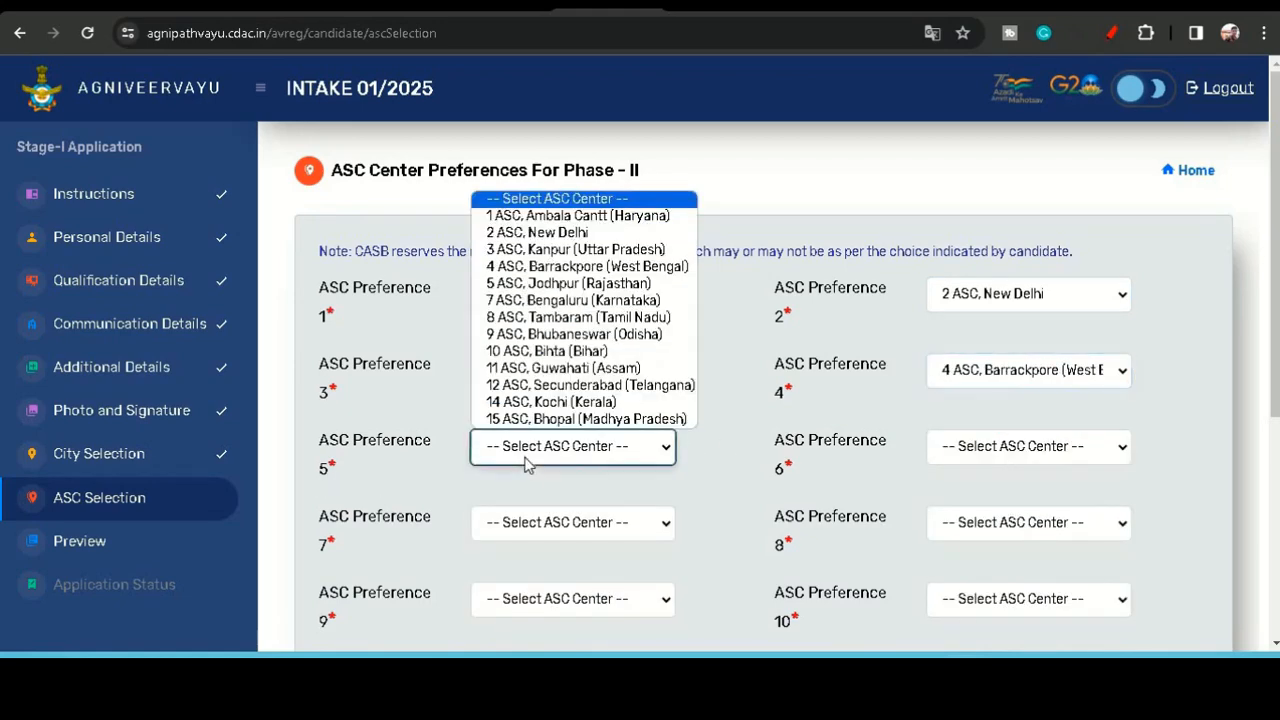
{"action": "left_click", "coordinate": [583, 284]}
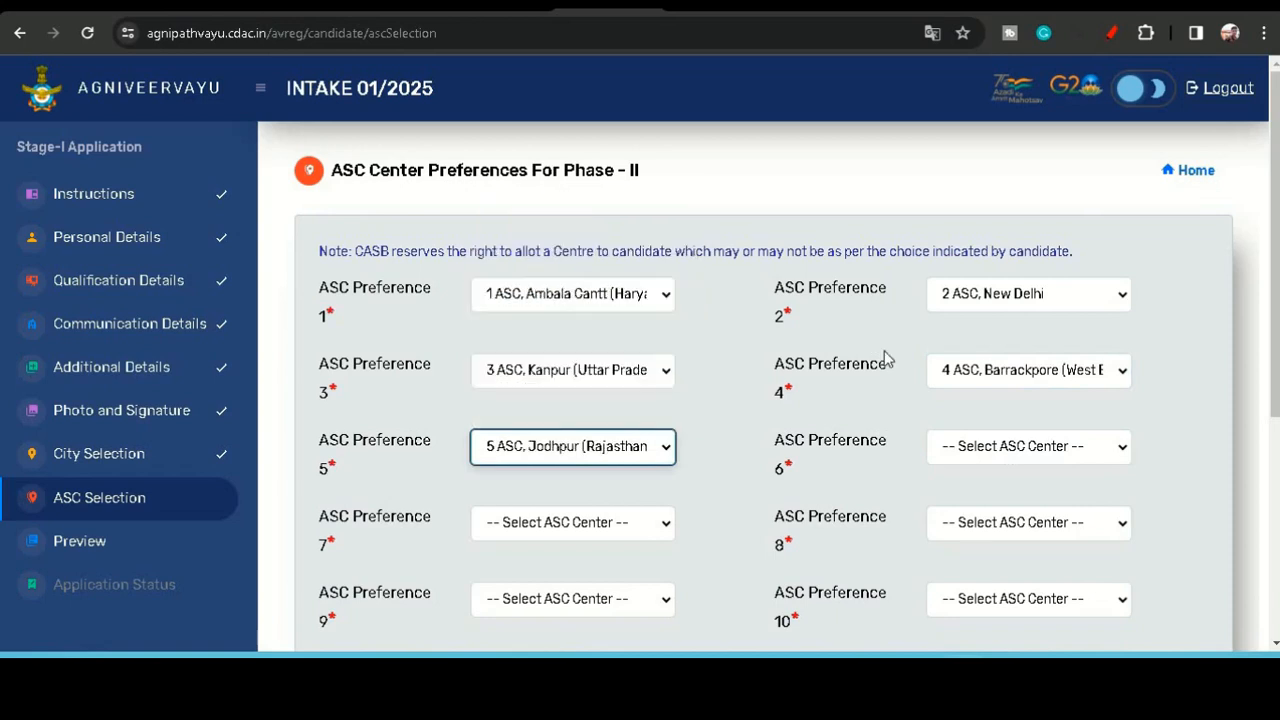
{"action": "left_click", "coordinate": [988, 452]}
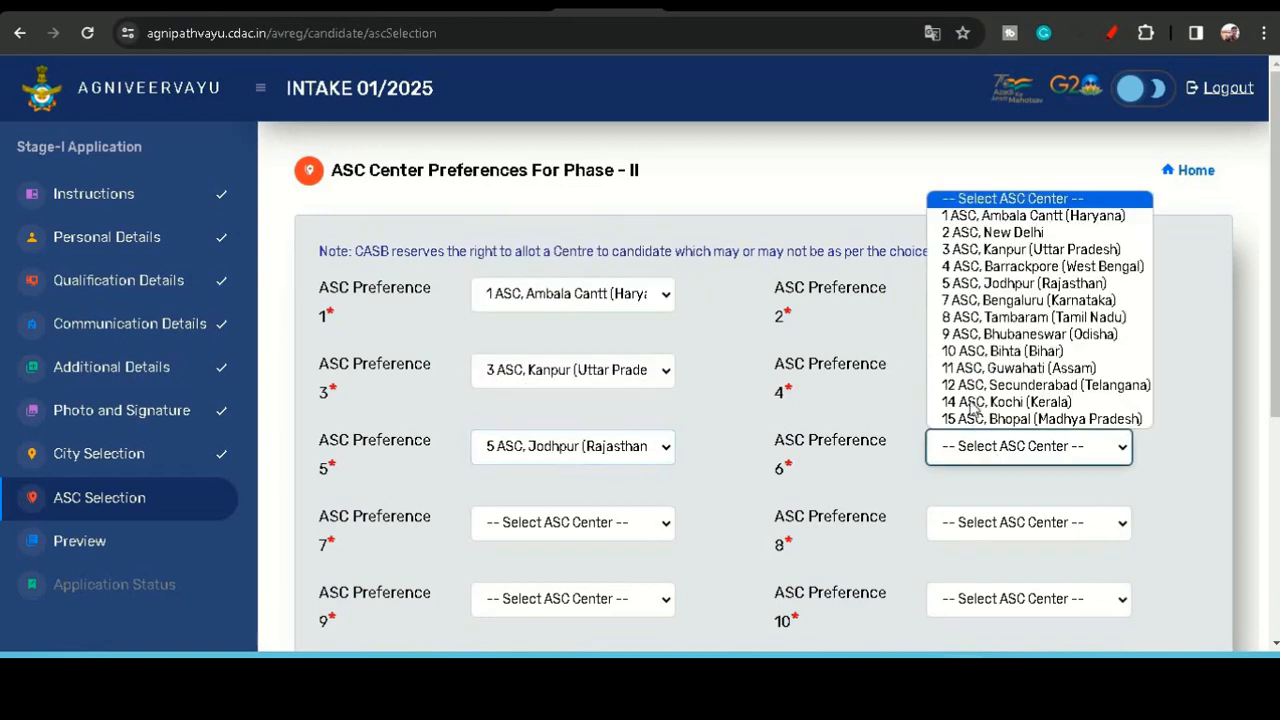
{"action": "left_click", "coordinate": [1003, 300]}
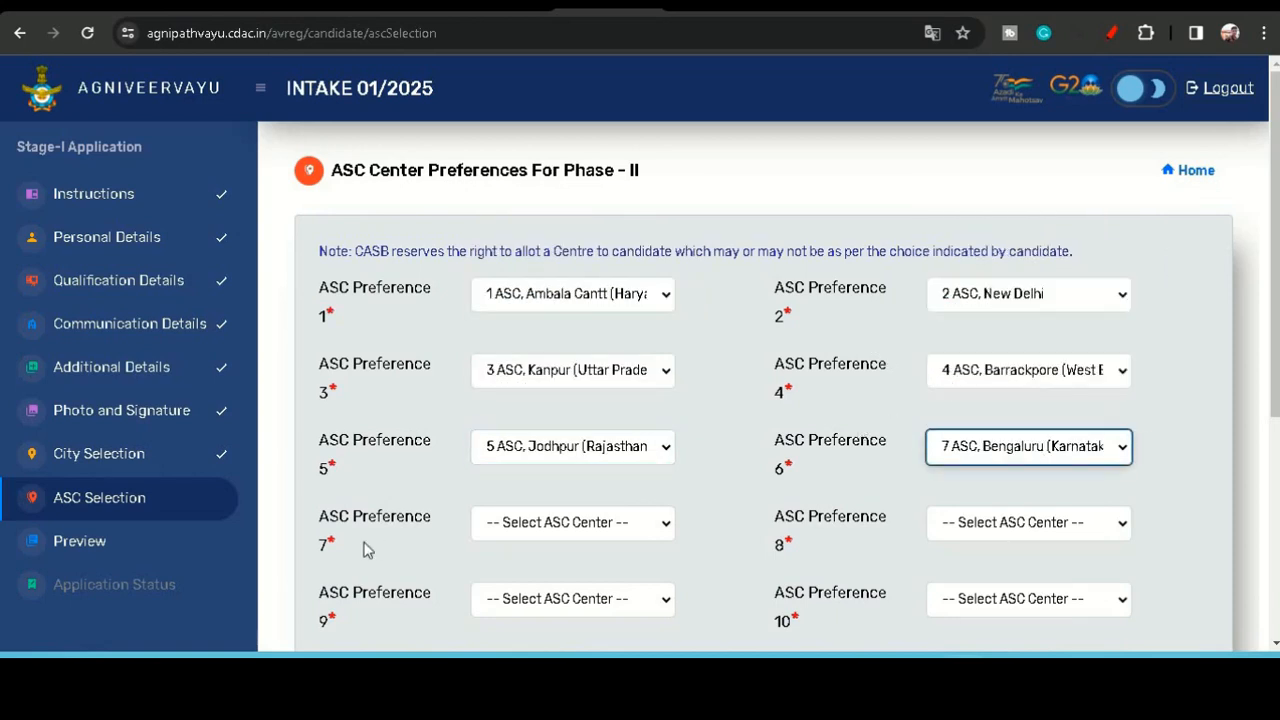
- Set ASC preference 7 to 8 ASC, Tambaram (Tamil Nadu) and preference 8 to 9 ASC, Bhubaneswar (Odisha)
{"action": "scroll", "coordinate": [569, 516], "scroll_direction": "down", "scroll_amount": 1}
{"action": "left_click", "coordinate": [563, 428]}
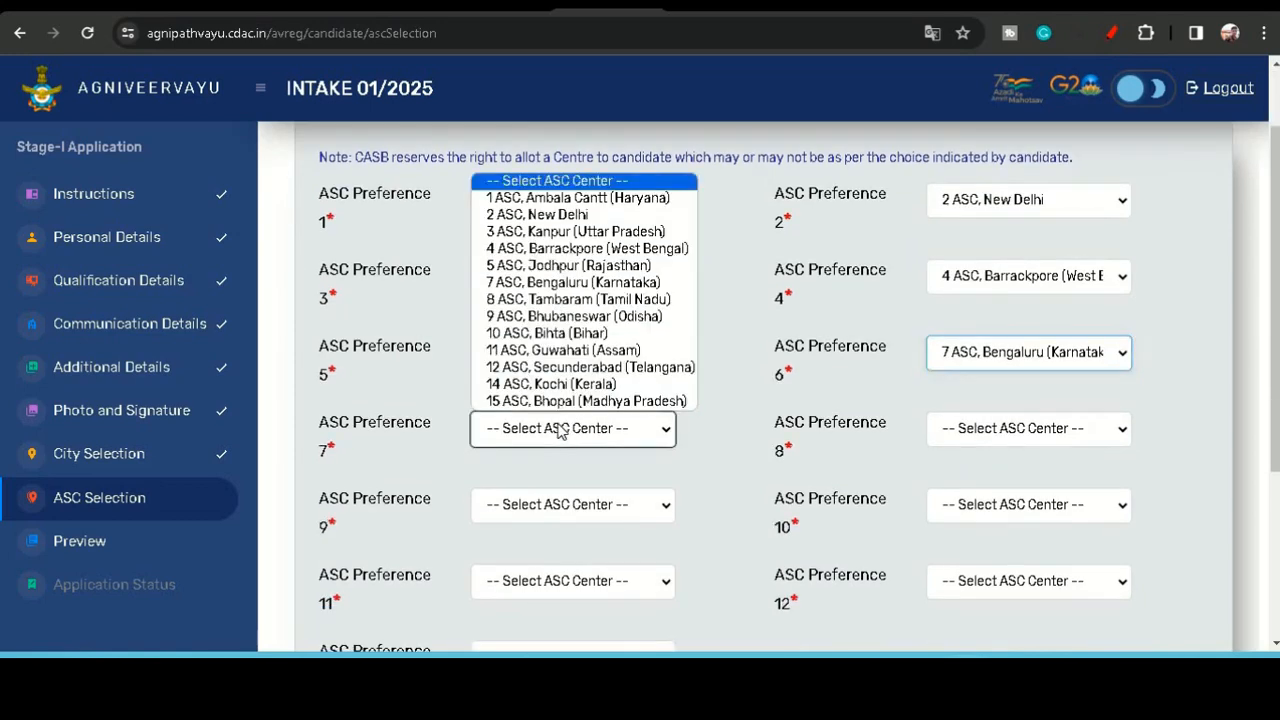
{"action": "left_click", "coordinate": [578, 300]}
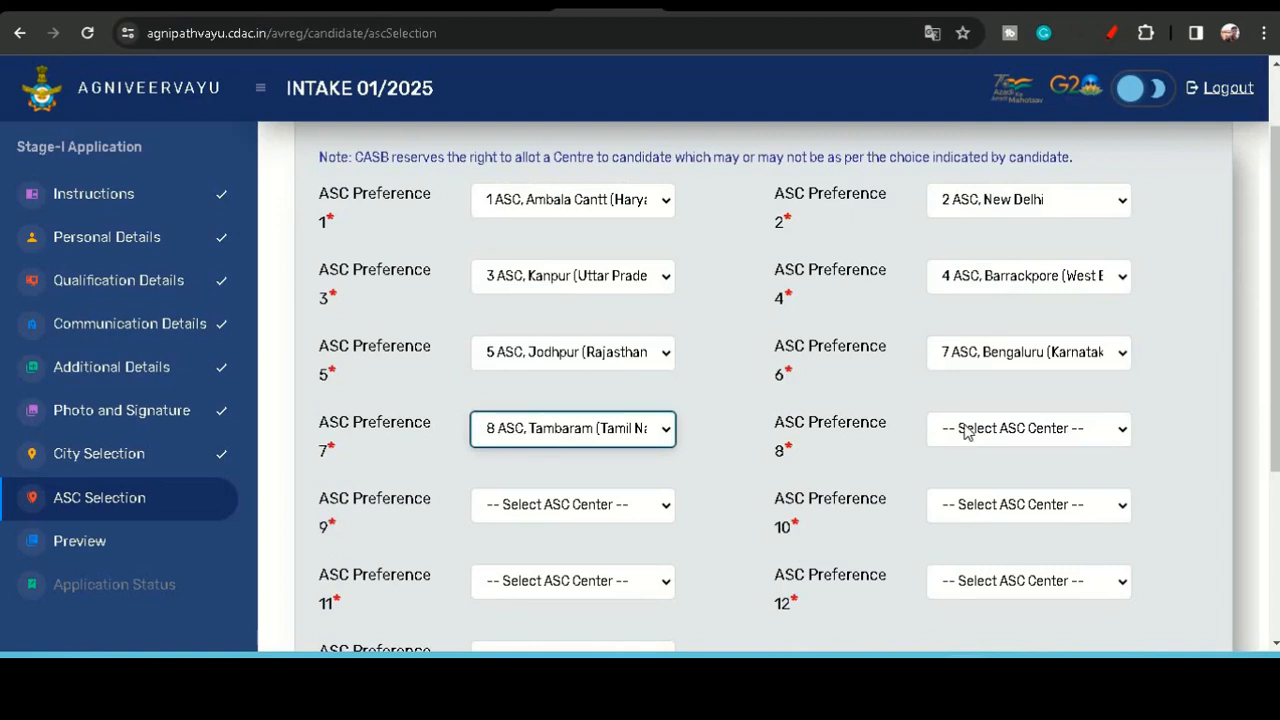
{"action": "left_click", "coordinate": [966, 430]}
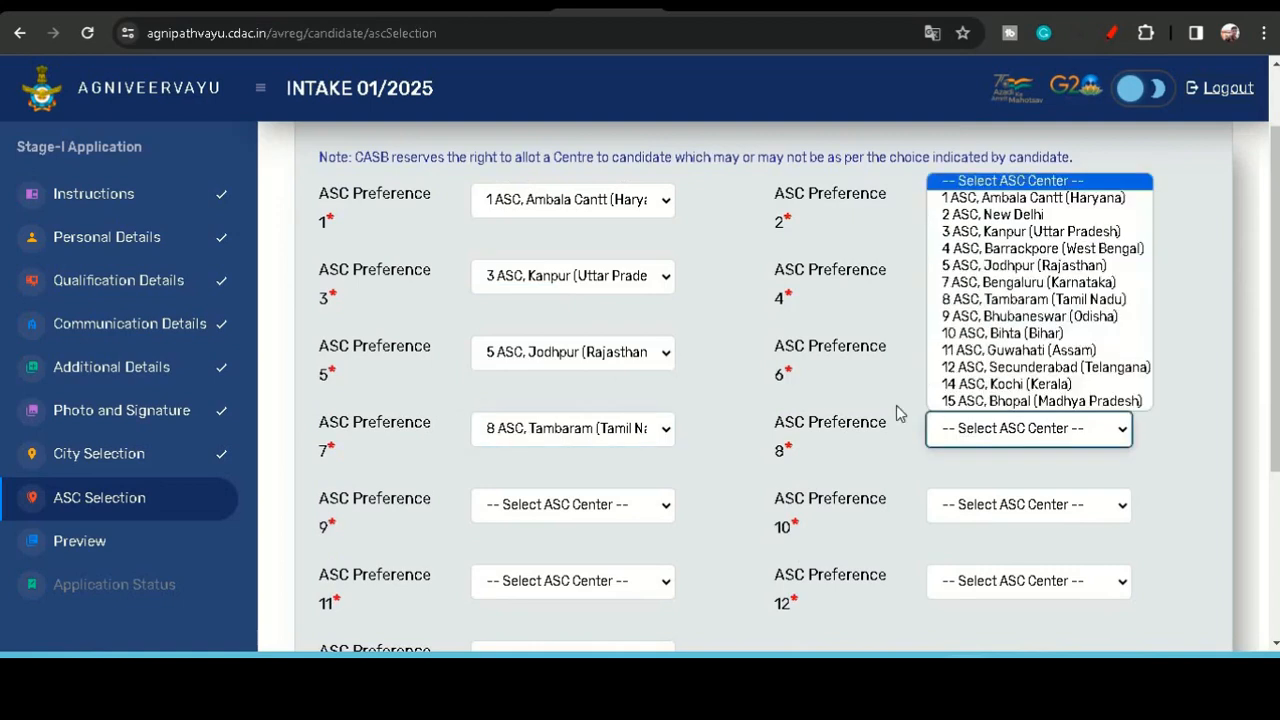
{"action": "left_click", "coordinate": [980, 318]}
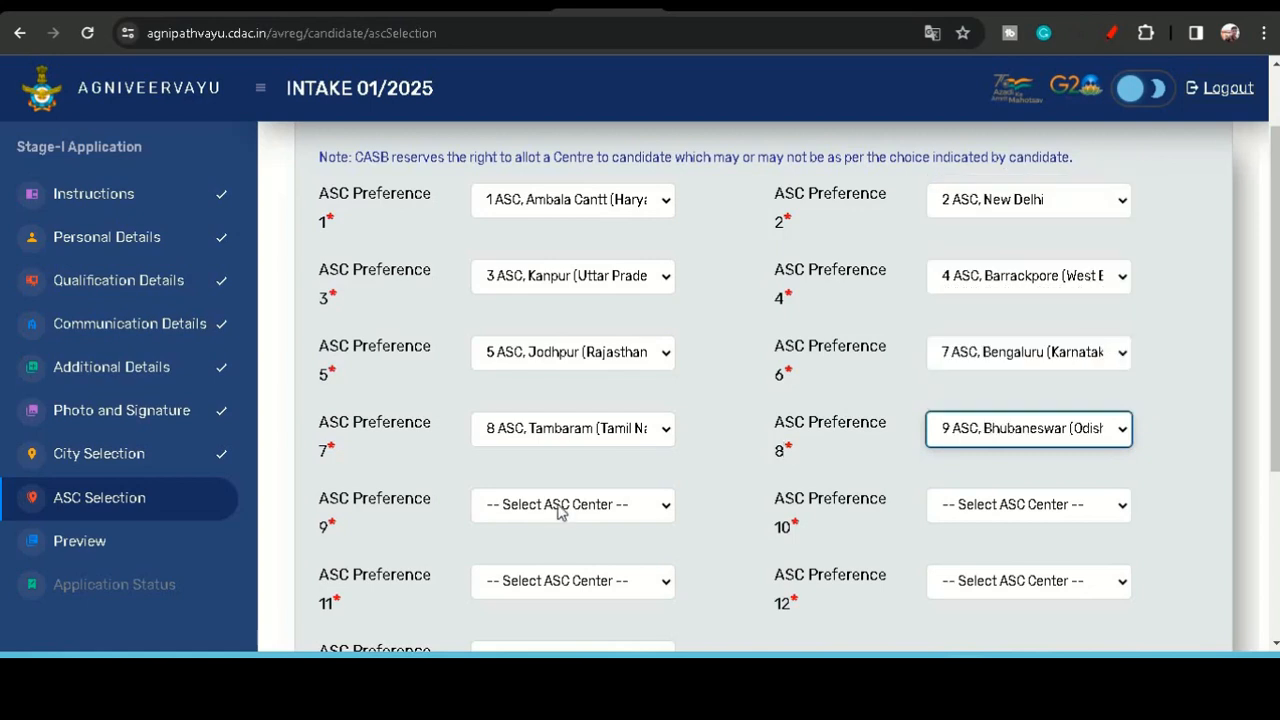
- Set ASC preference 9 to 10 ASC, Bihta (Bihar) and preference 10 to 11 ASC, Guwahati (Assam)
{"action": "left_click", "coordinate": [560, 506]}
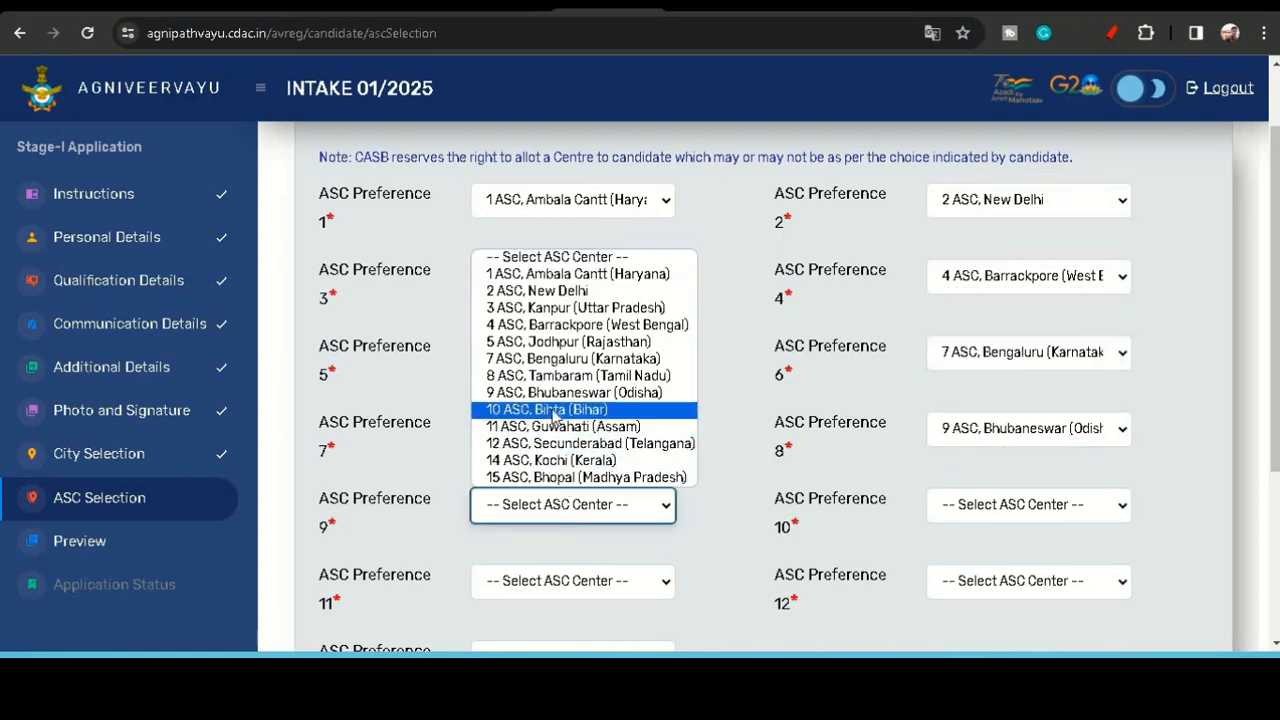
{"action": "left_click", "coordinate": [553, 410]}
{"action": "scroll", "coordinate": [1078, 511], "scroll_direction": "down", "scroll_amount": 1}
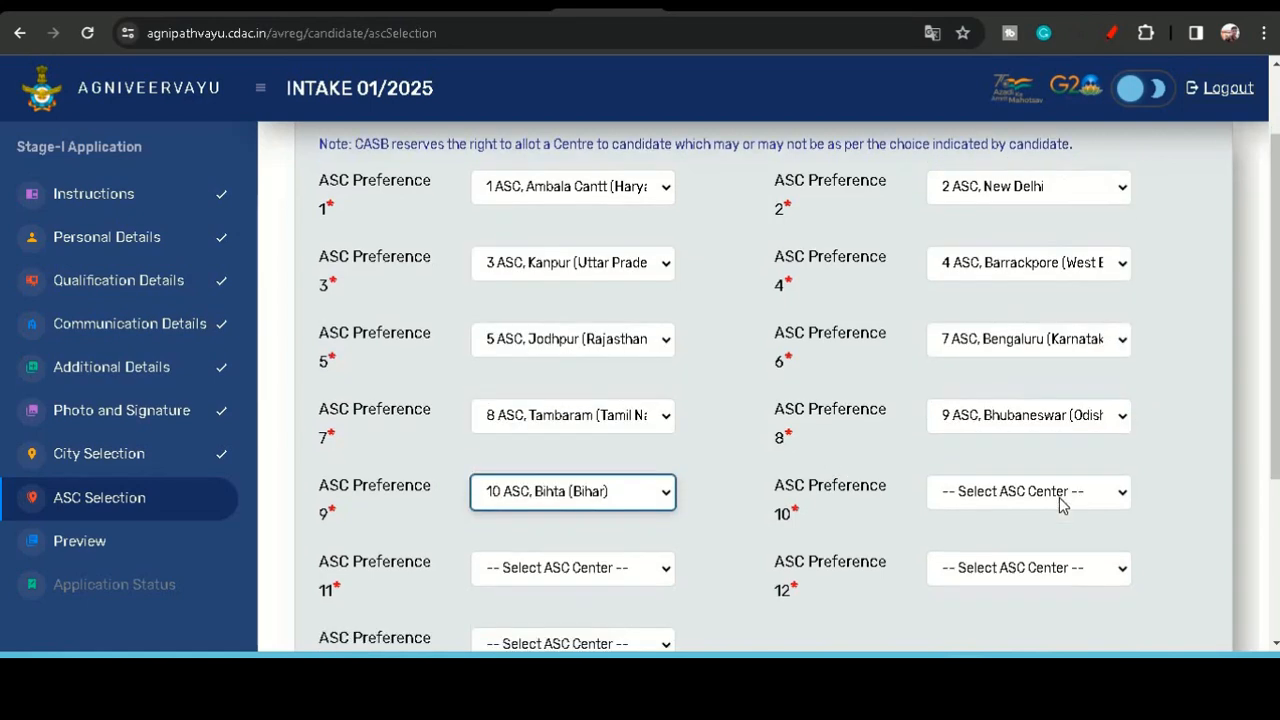
{"action": "left_click", "coordinate": [1046, 410]}
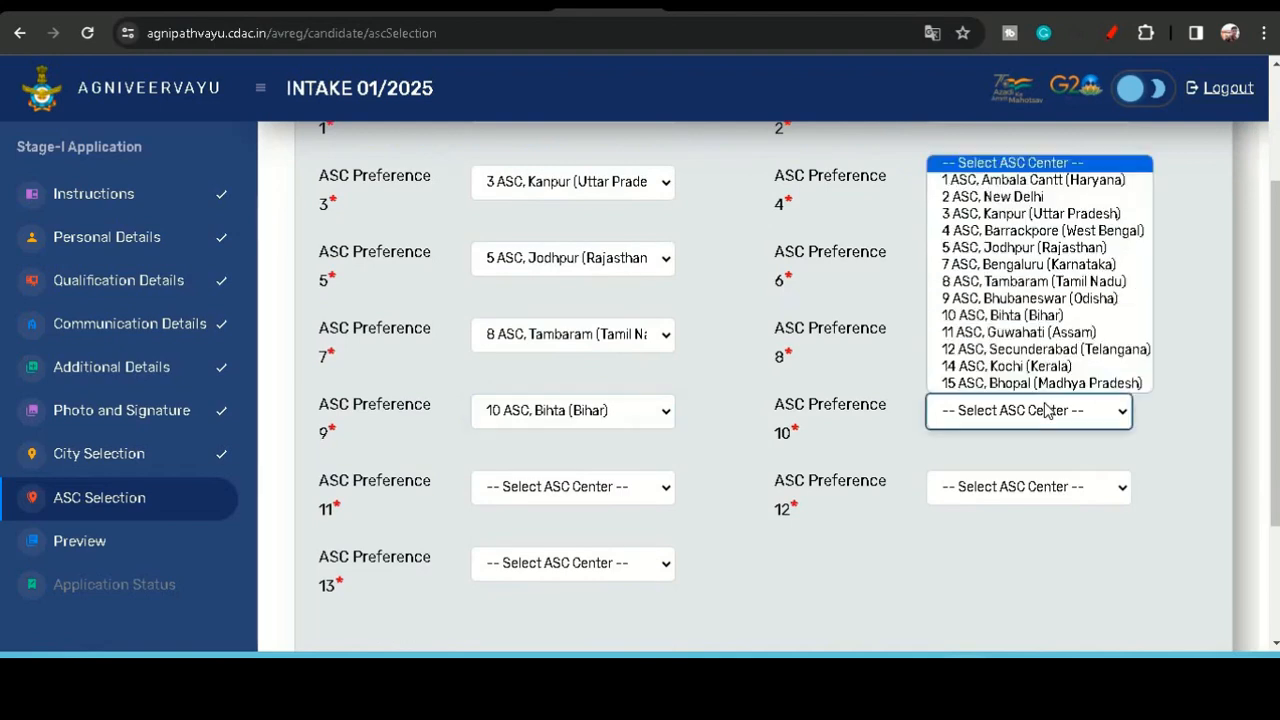
{"action": "left_click", "coordinate": [1035, 332]}
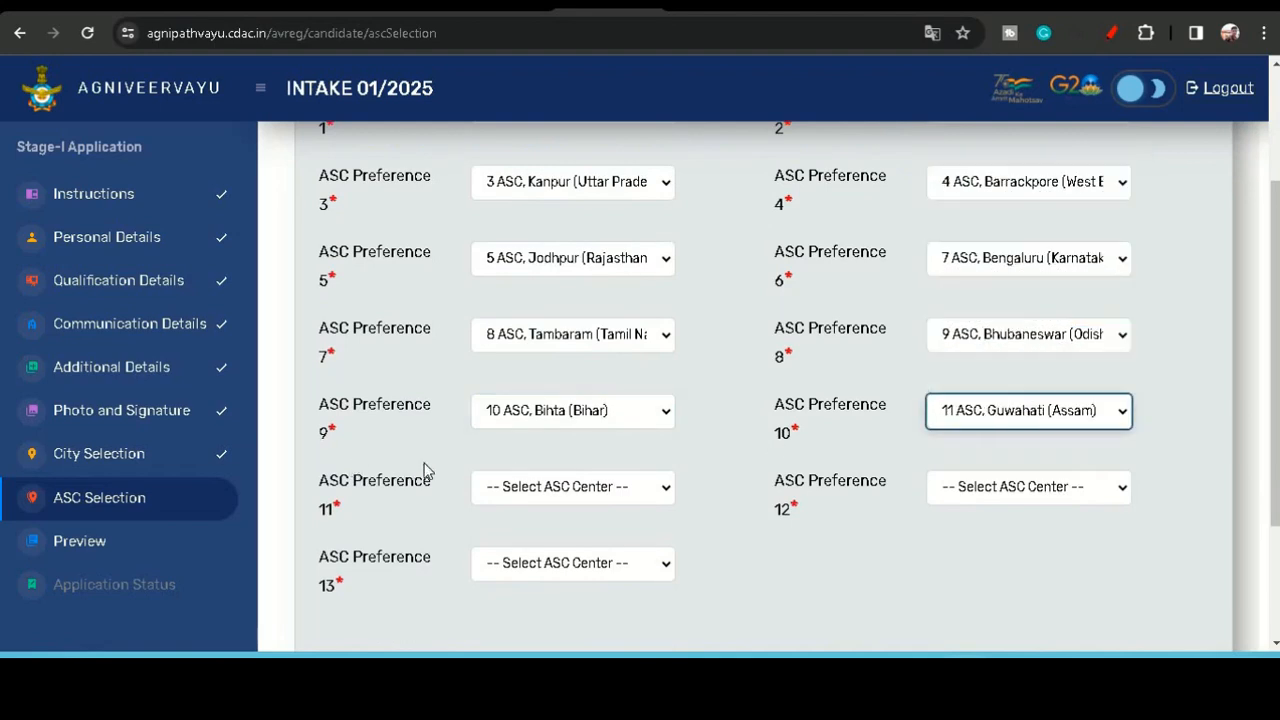
- Set ASC preference 11 to 12 ASC, Secunderabad (Telangana) and preference 12 to 14 ASC, Kochi (Kerala)
{"action": "left_click", "coordinate": [506, 486]}
{"action": "left_click", "coordinate": [523, 426]}
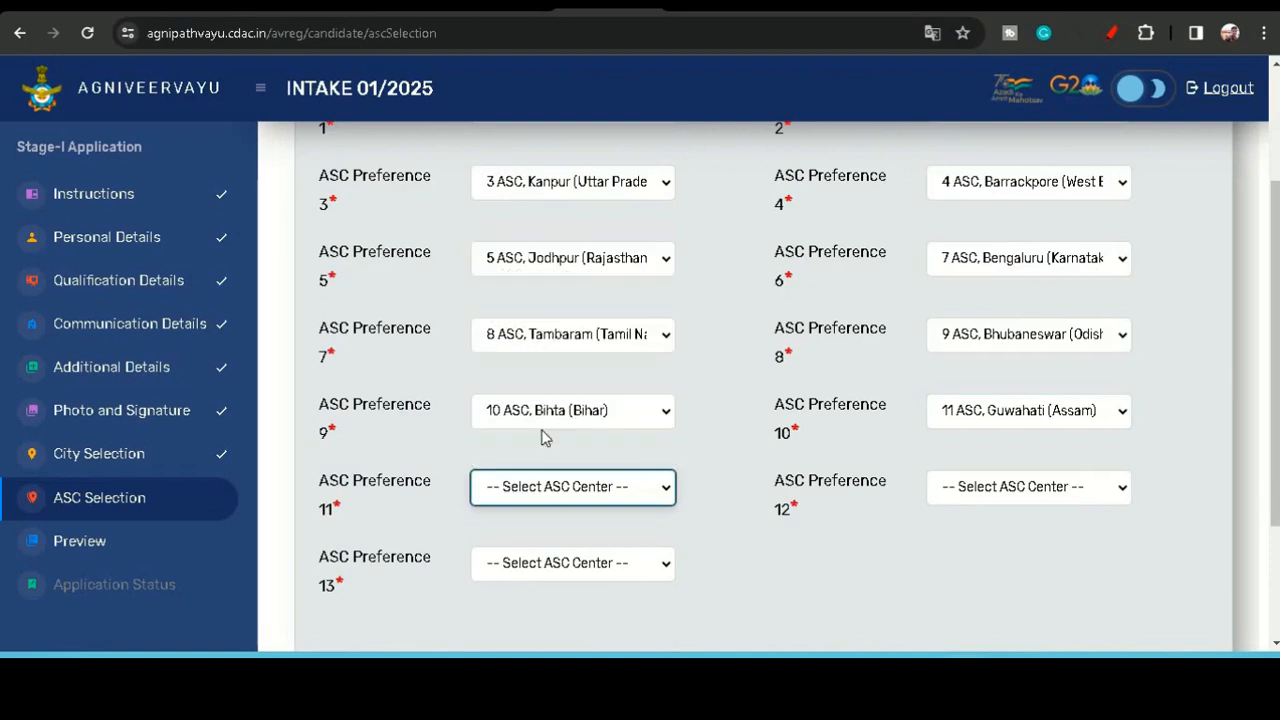
{"action": "left_click", "coordinate": [1078, 490]}
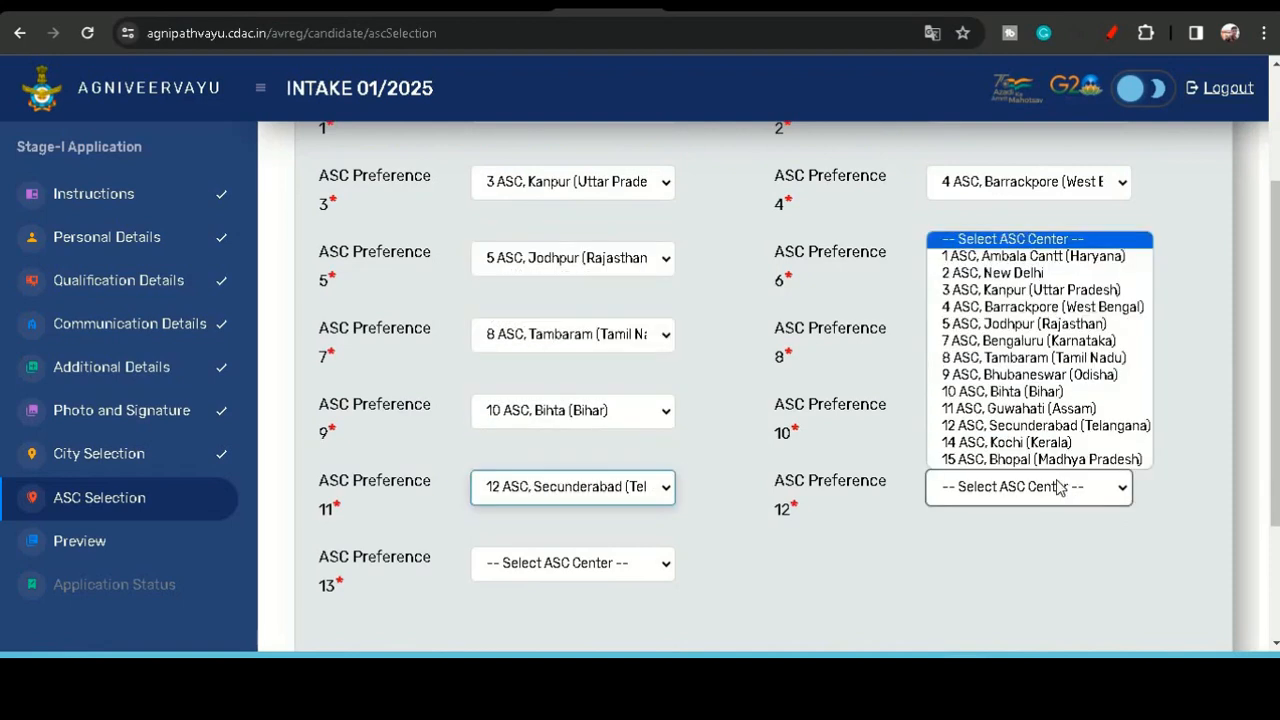
{"action": "left_click", "coordinate": [1003, 444]}
- Set ASC preference 13 to 15 ASC, Bhopal (Madhya Pradesh) and save the ASC preferences, acknowledging the success message
{"action": "left_click", "coordinate": [524, 565]}
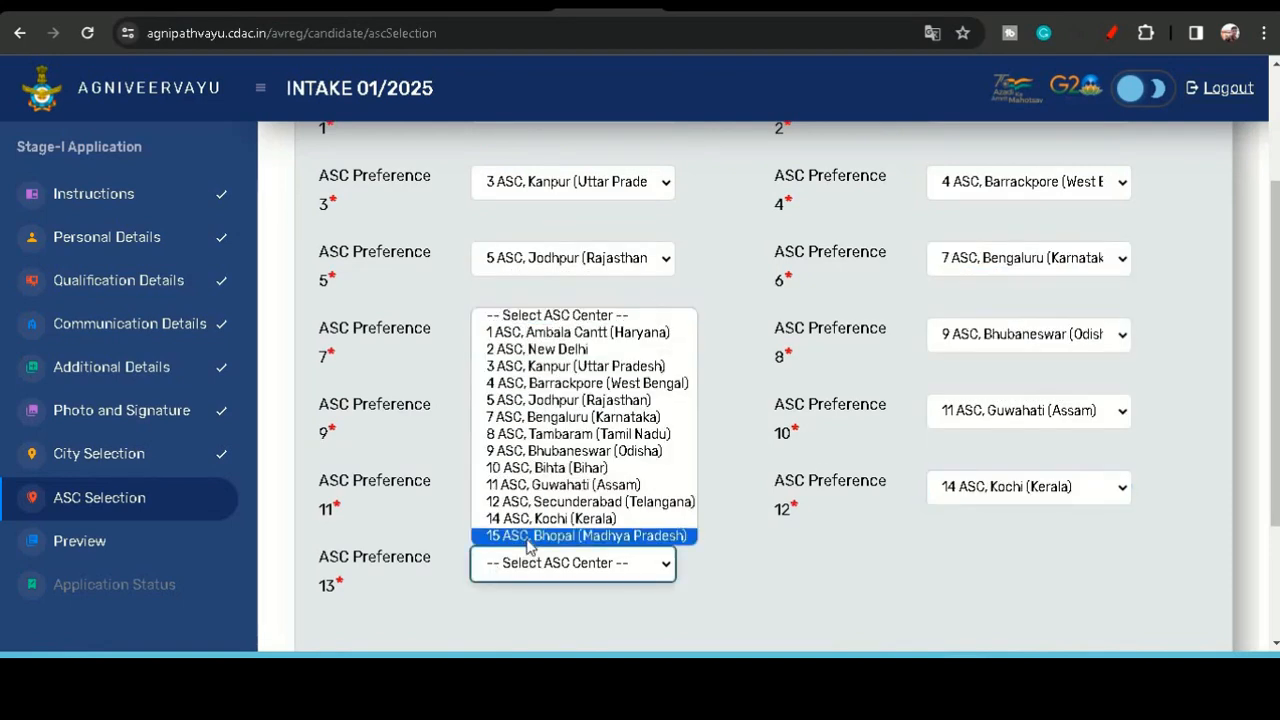
{"action": "left_click", "coordinate": [528, 536]}
{"action": "scroll", "coordinate": [537, 543], "scroll_direction": "down", "scroll_amount": 2}
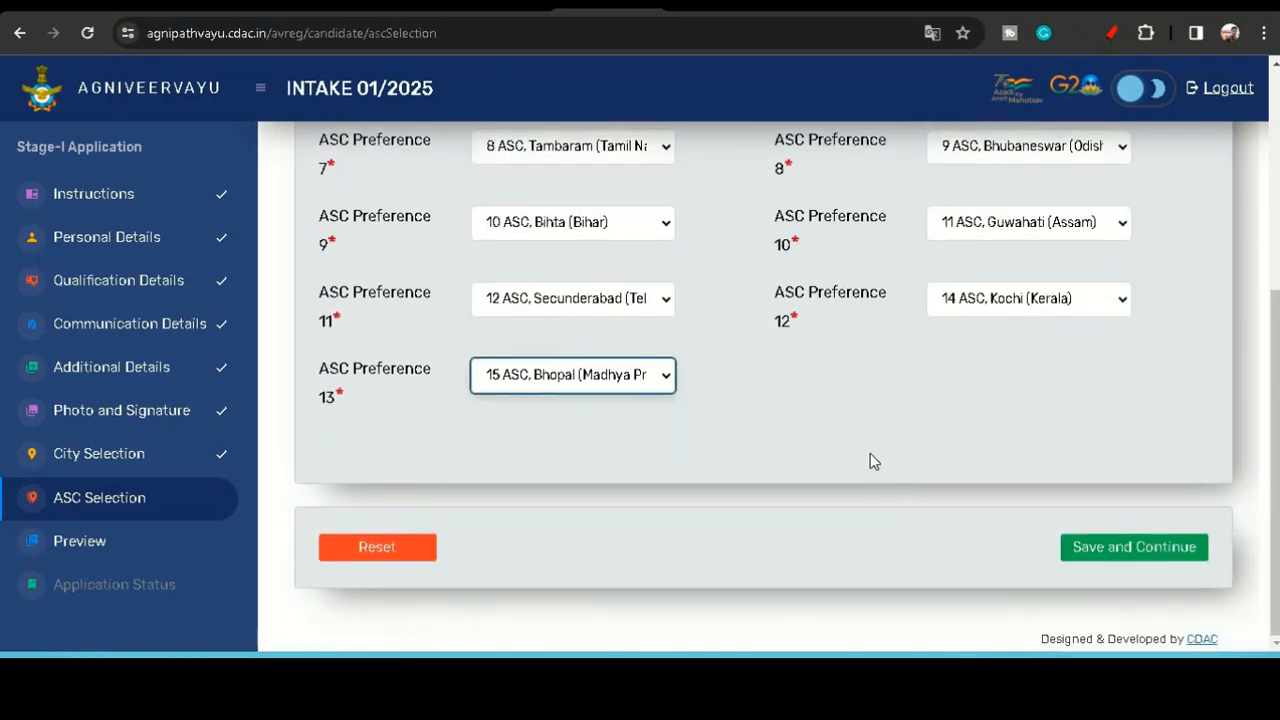
{"action": "scroll", "coordinate": [868, 450], "scroll_direction": "up", "scroll_amount": 3}
{"action": "scroll", "coordinate": [866, 434], "scroll_direction": "down", "scroll_amount": 3}
{"action": "left_click", "coordinate": [1150, 549]}
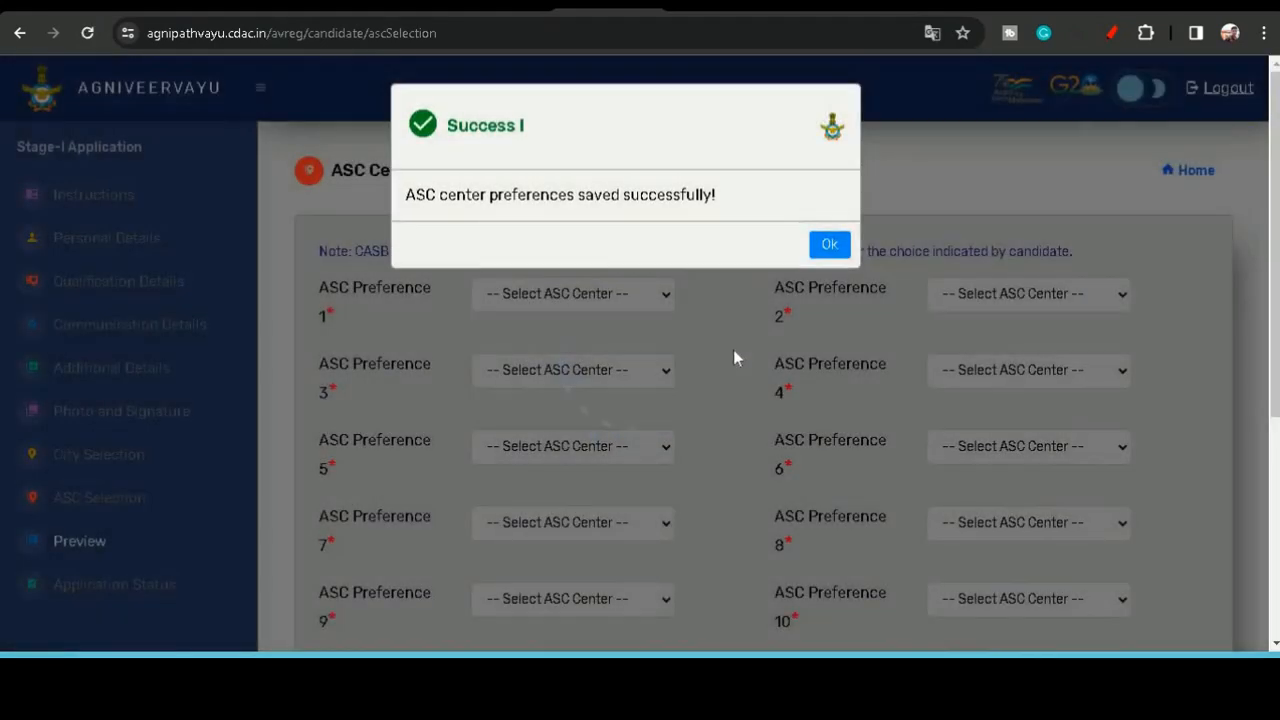
{"action": "left_click", "coordinate": [828, 246]}
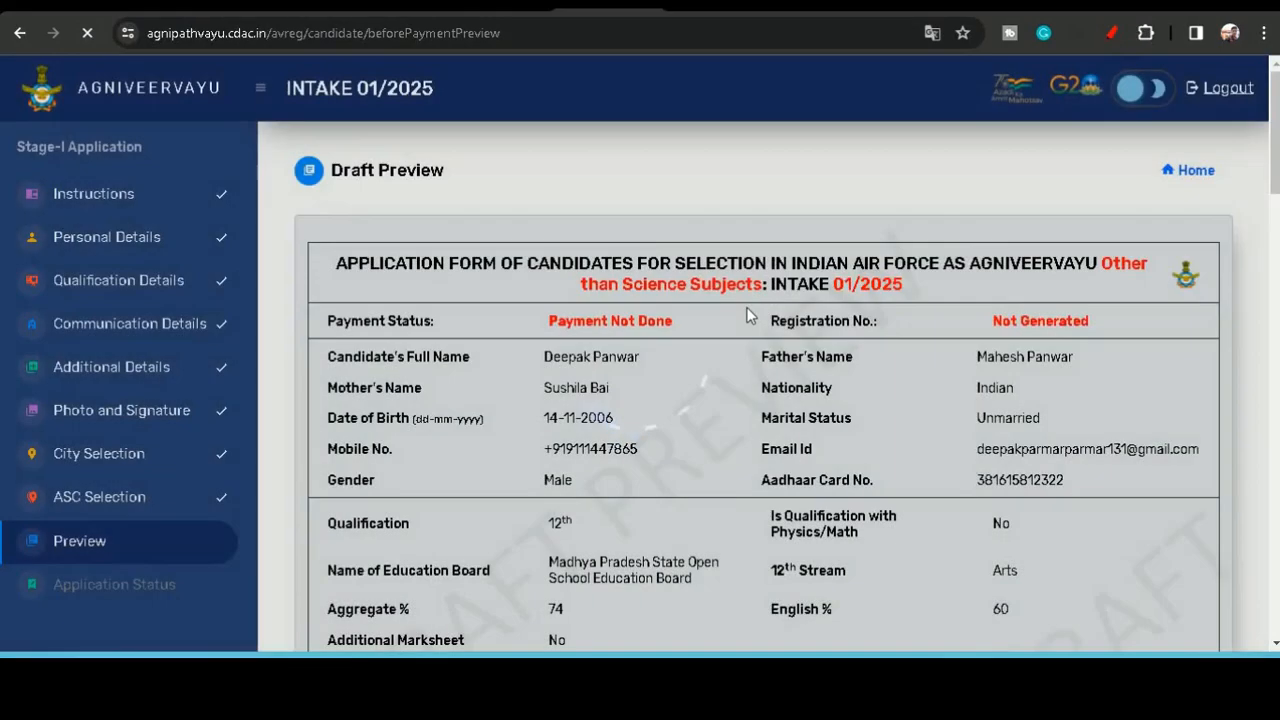
- Review the draft application preview from the personal details down to the download section
{"action": "scroll", "coordinate": [745, 316], "scroll_direction": "down", "scroll_amount": 5}
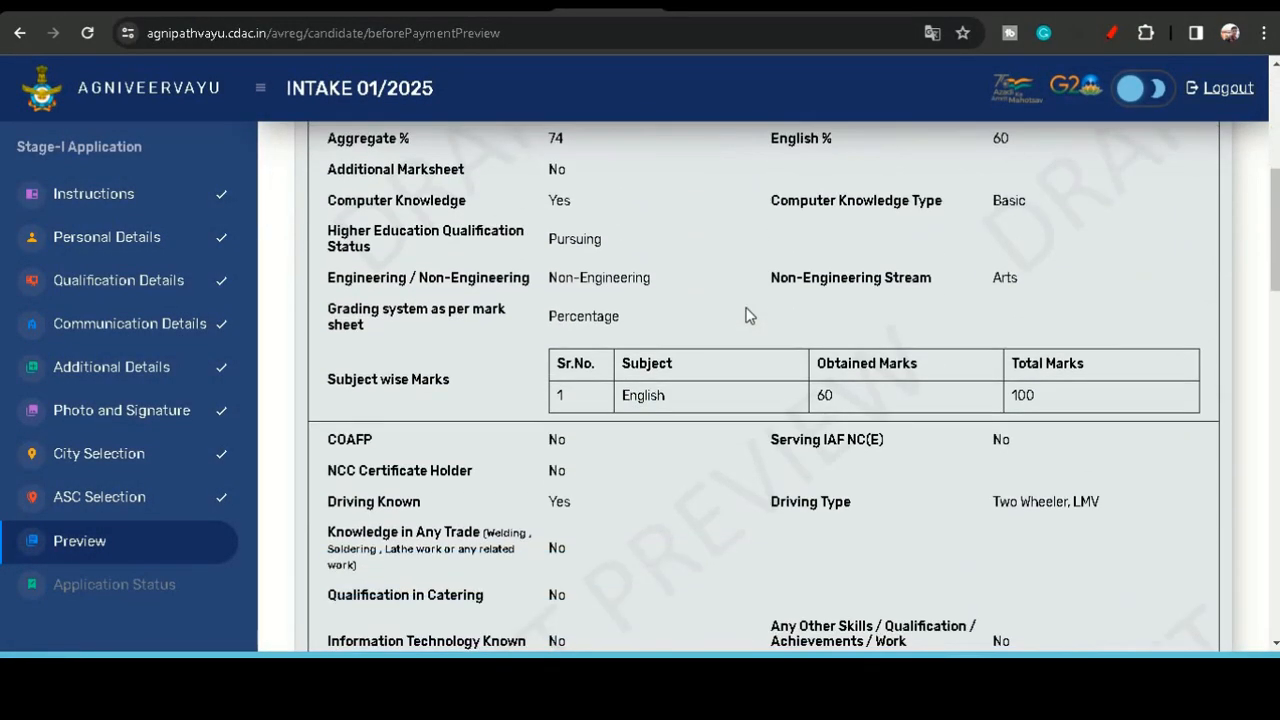
{"action": "scroll", "coordinate": [745, 316], "scroll_direction": "down", "scroll_amount": 5}
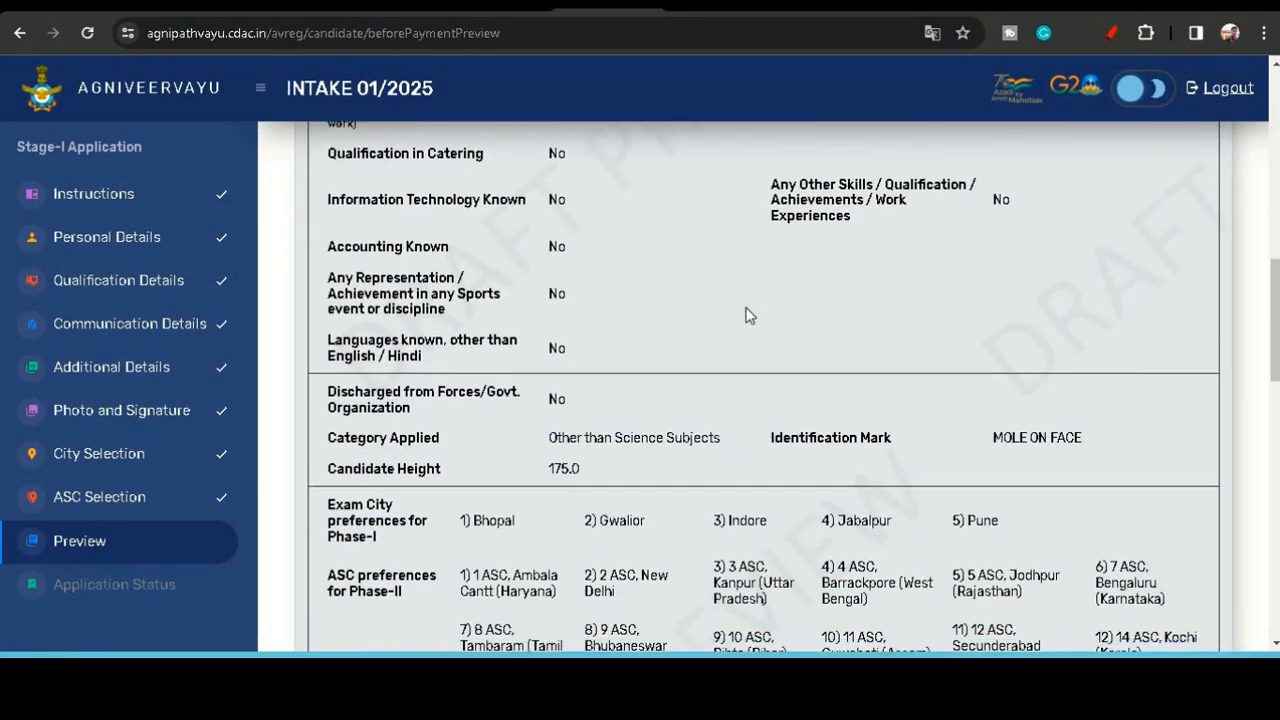
{"action": "scroll", "coordinate": [745, 316], "scroll_direction": "down", "scroll_amount": 4}
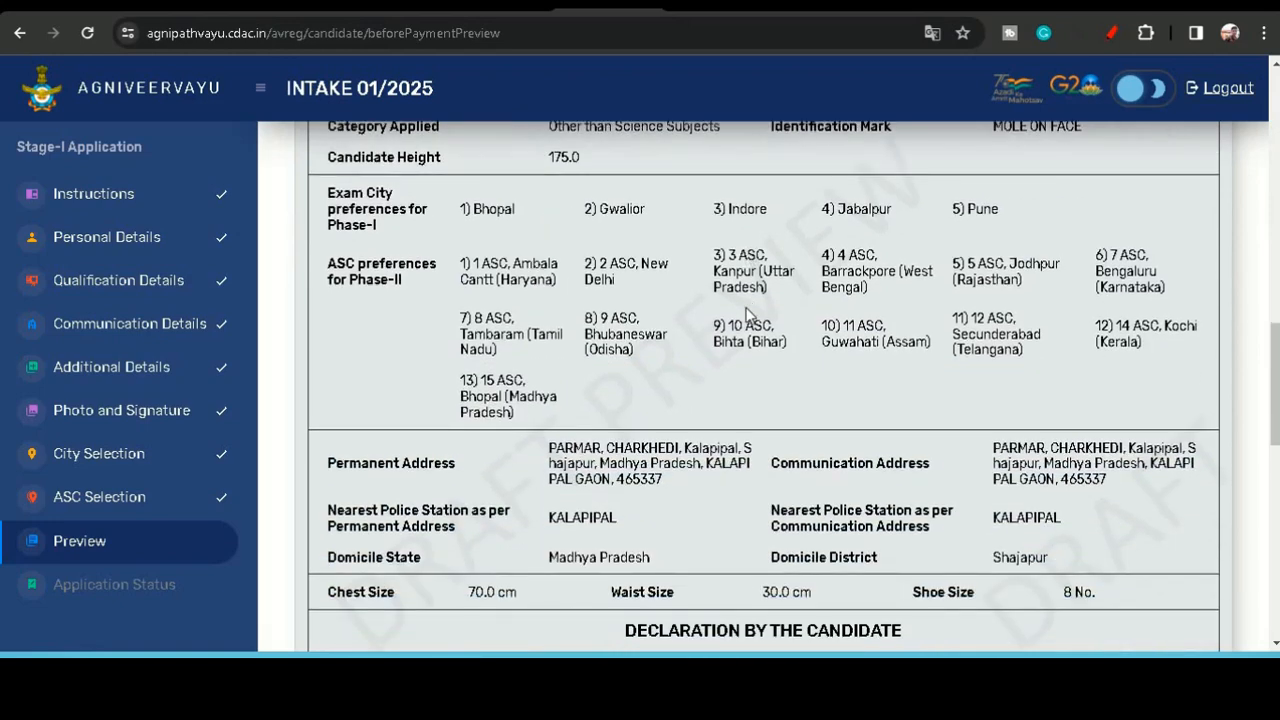
{"action": "scroll", "coordinate": [745, 316], "scroll_direction": "down", "scroll_amount": 4}
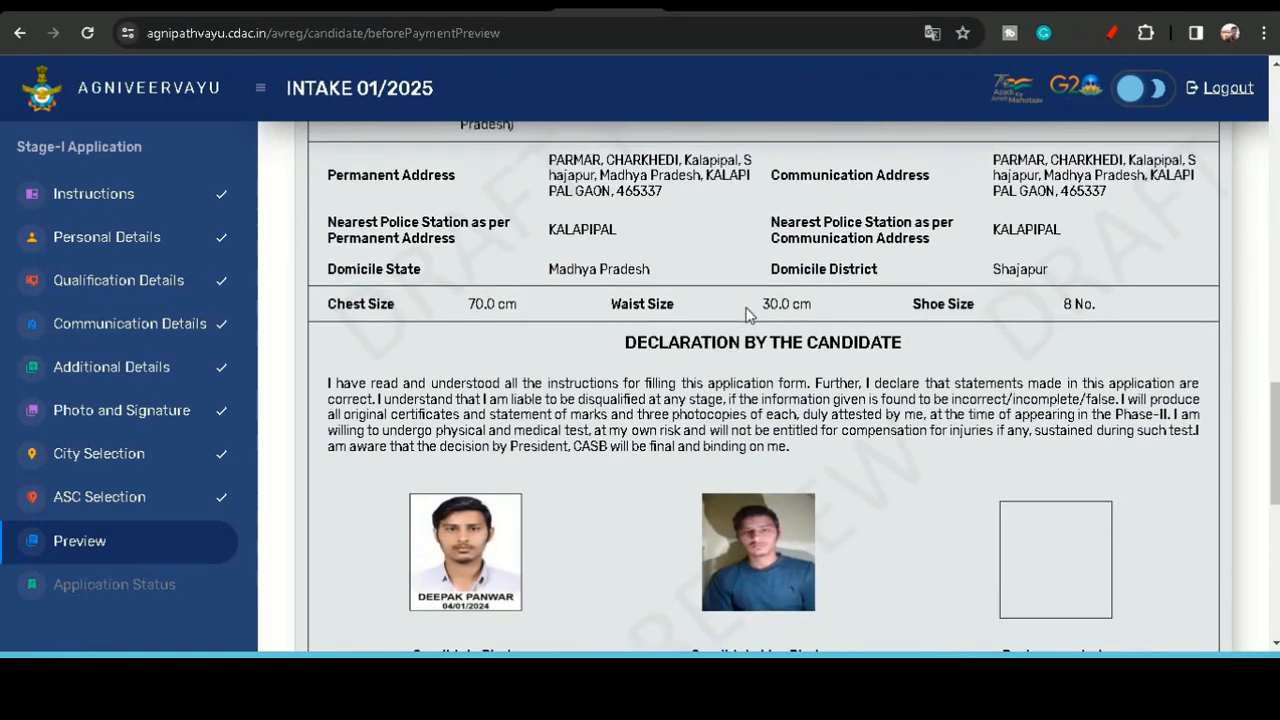
{"action": "scroll", "coordinate": [745, 310], "scroll_direction": "down", "scroll_amount": 1}
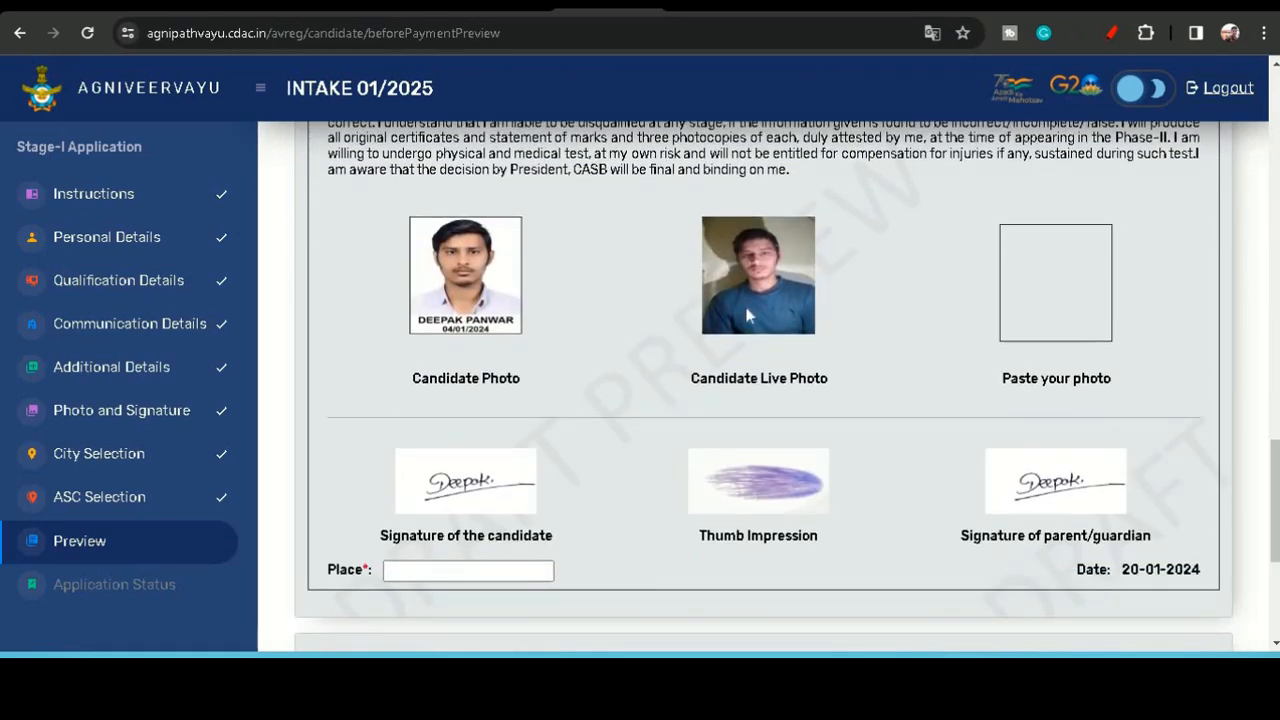
{"action": "scroll", "coordinate": [745, 315], "scroll_direction": "down", "scroll_amount": 1}
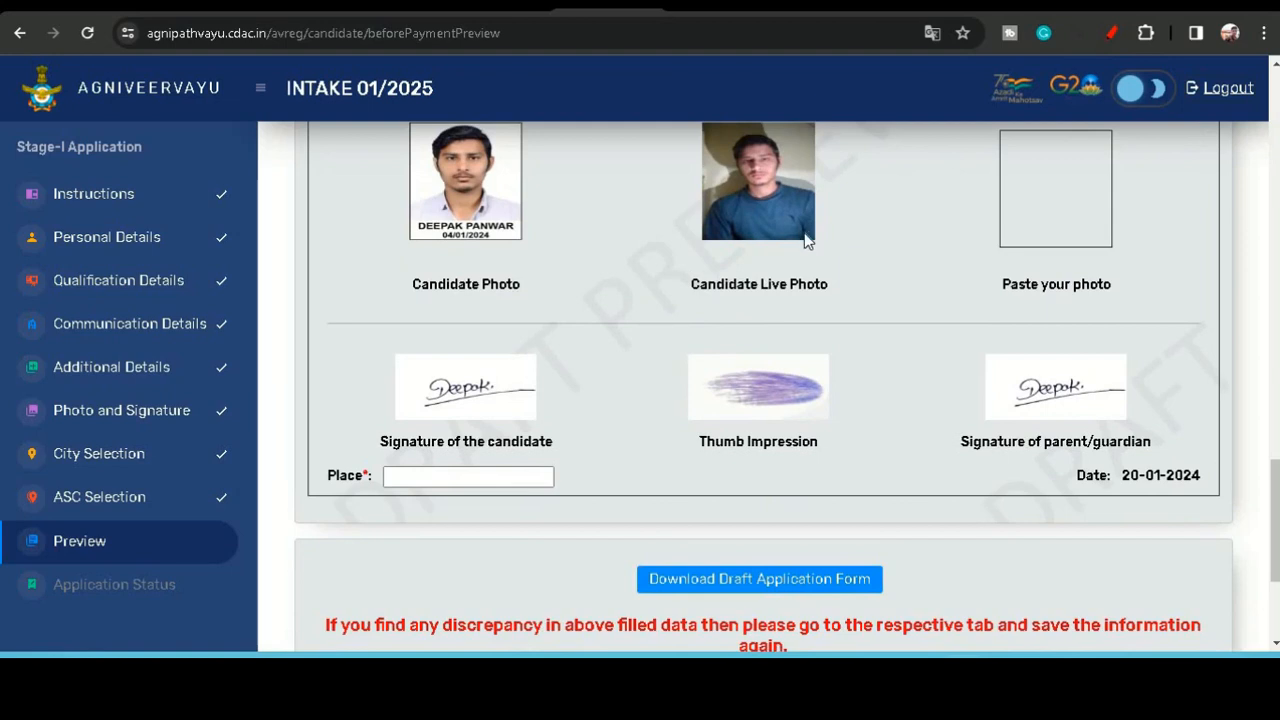
{"action": "scroll", "coordinate": [806, 240], "scroll_direction": "down", "scroll_amount": 3}
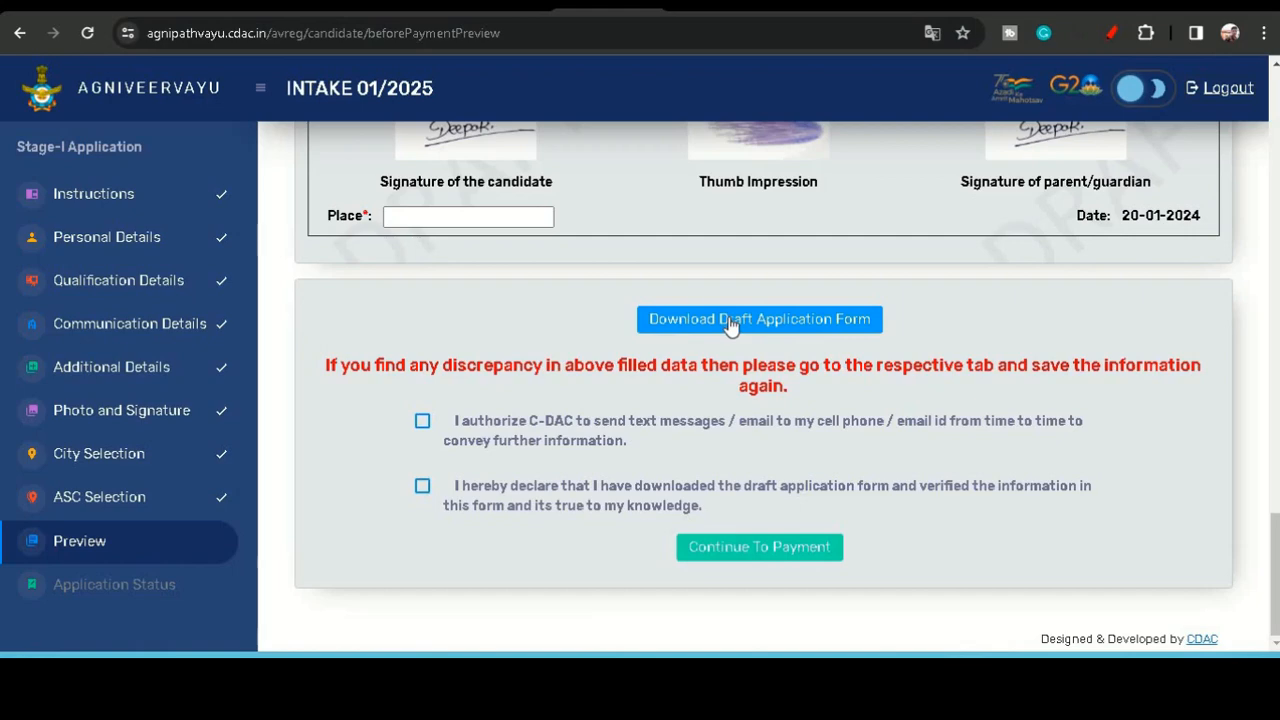
- Try to download the draft application form, dismissing the alert that appears
{"action": "left_click", "coordinate": [730, 320]}
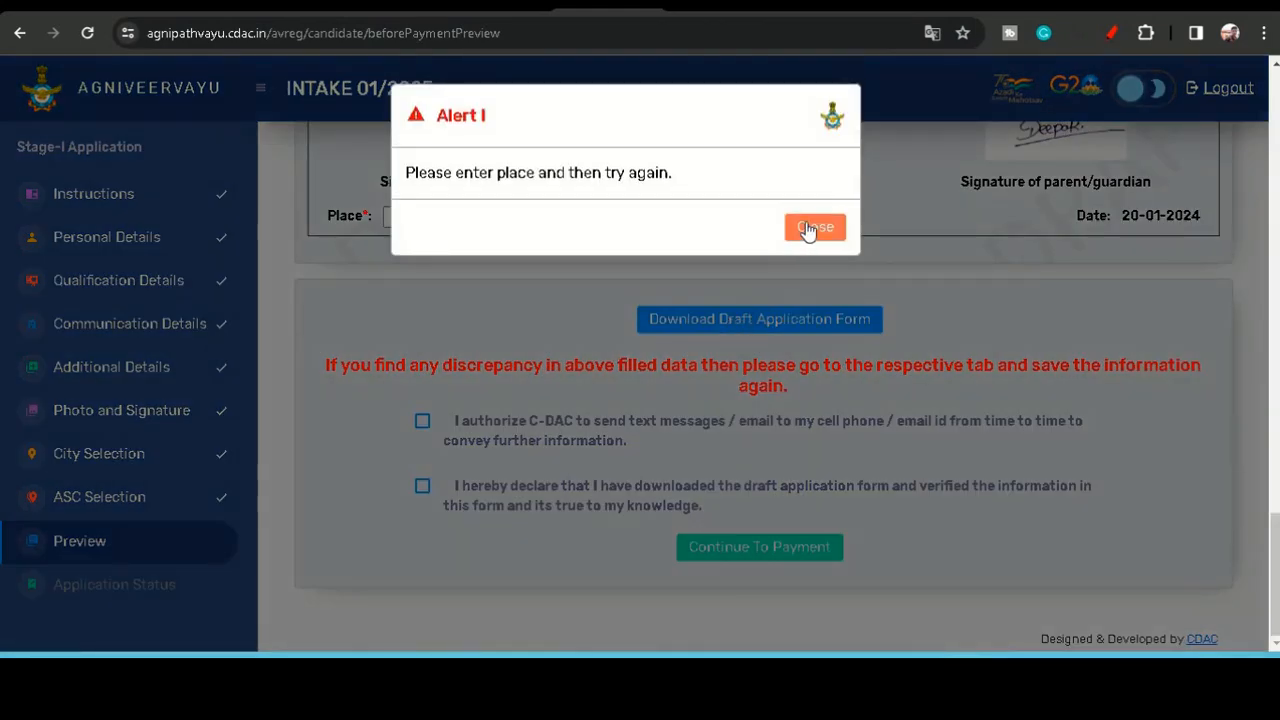
{"action": "left_click", "coordinate": [808, 229]}
- Enter madhya pradesh as the place and download the draft application form
{"action": "left_click", "coordinate": [520, 218]}
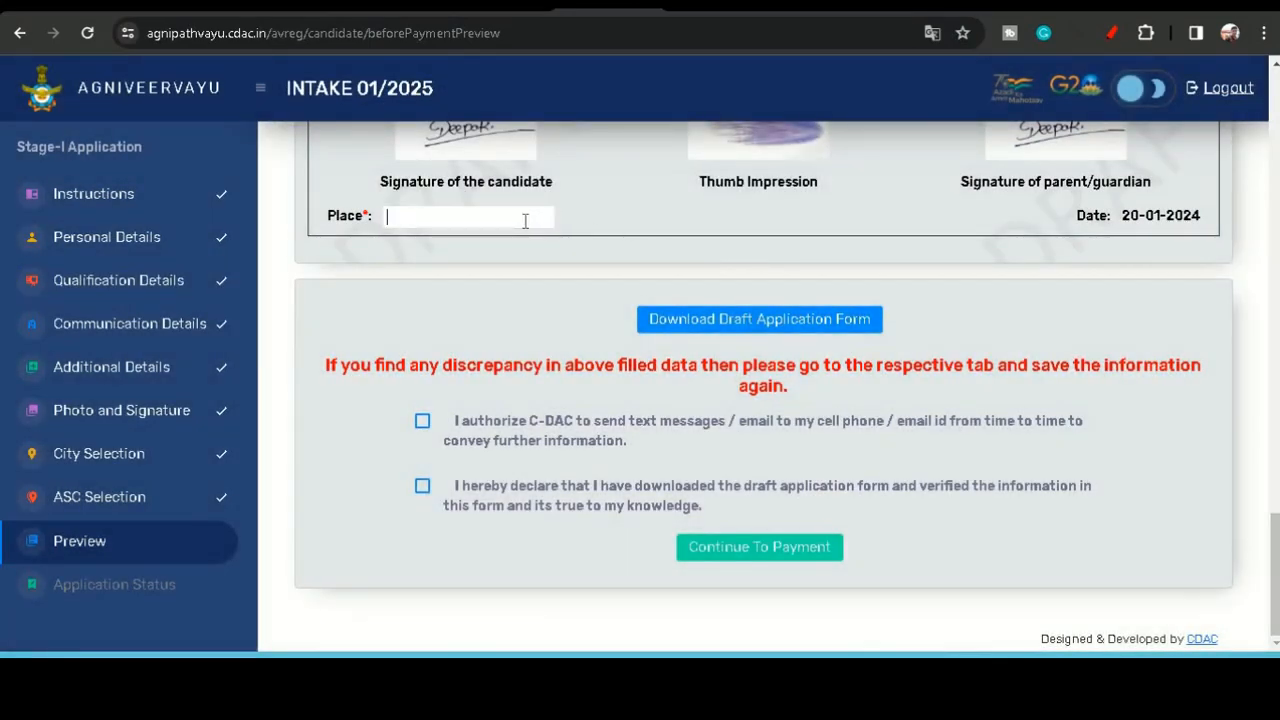
{"action": "type", "text": "madh"}
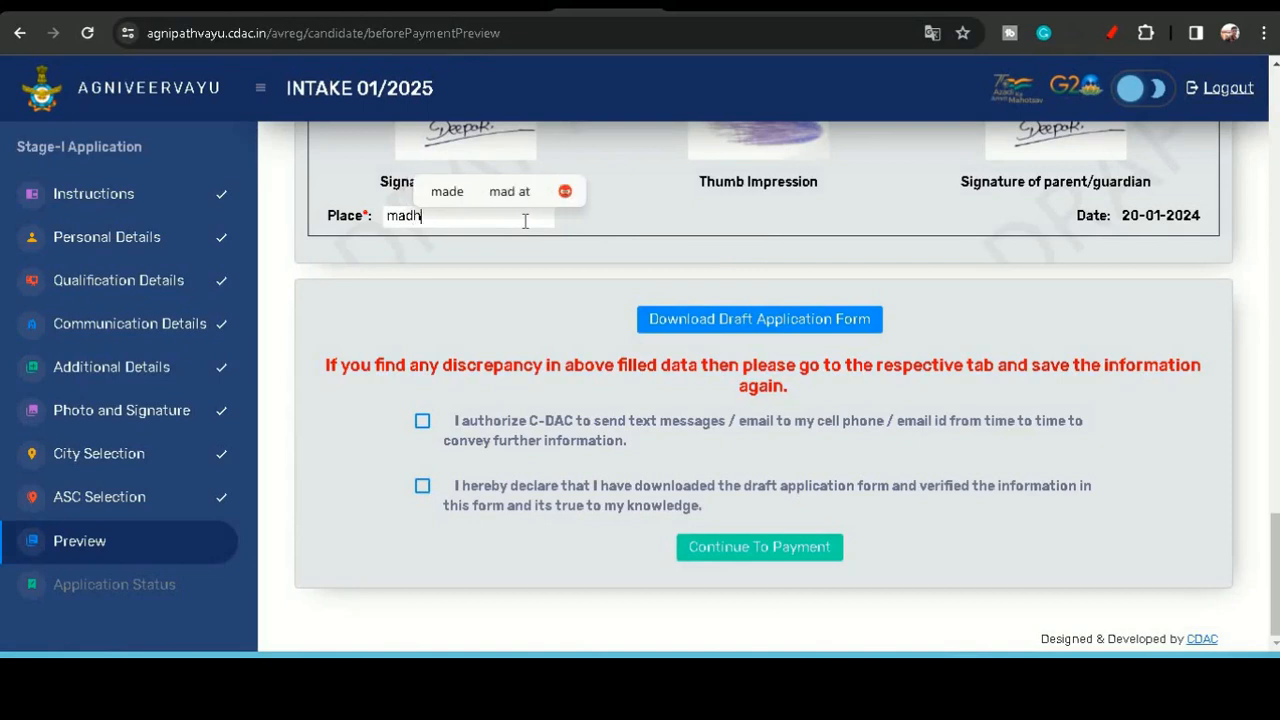
{"action": "type", "text": "ya pr"}
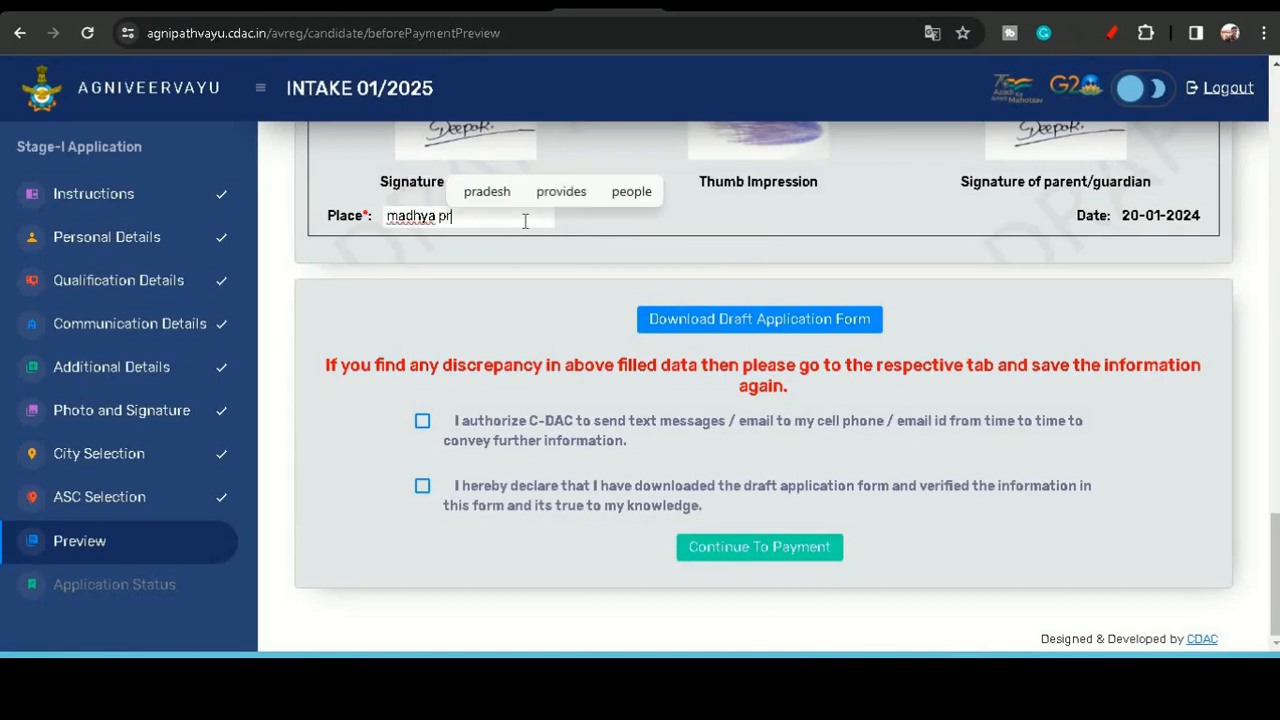
{"action": "type", "text": "adesh"}
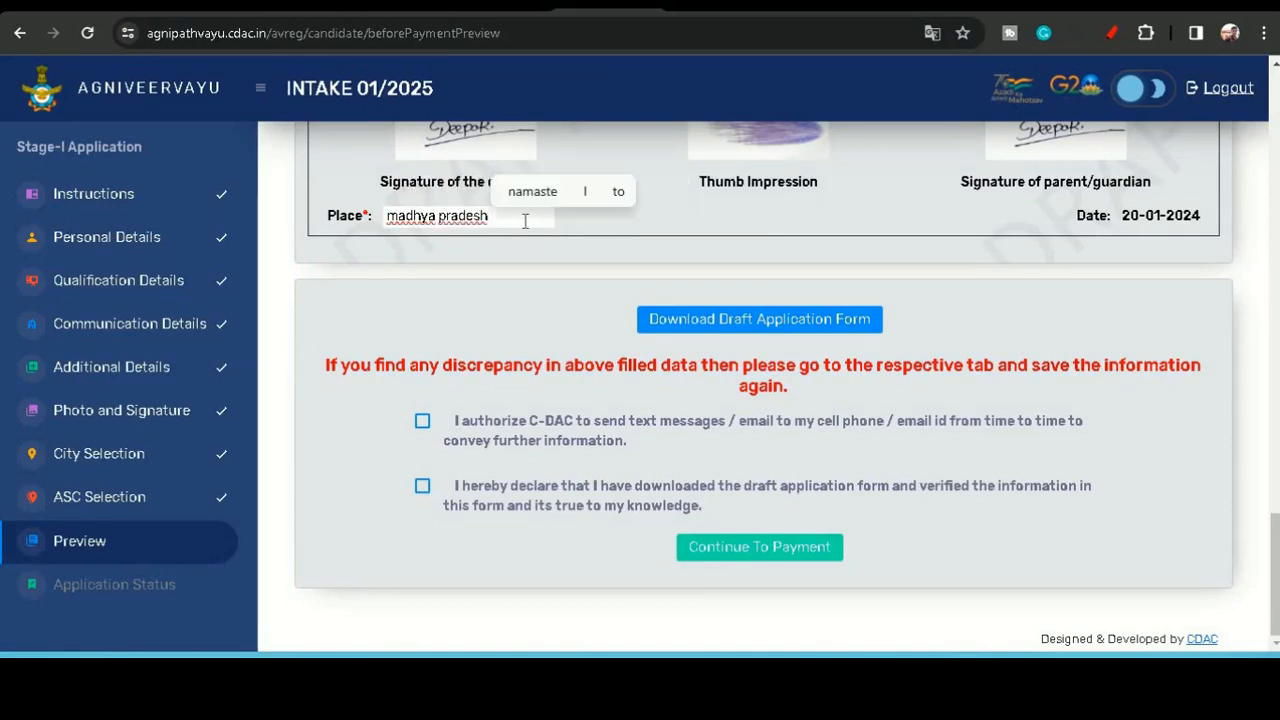
{"action": "left_click", "coordinate": [712, 328]}
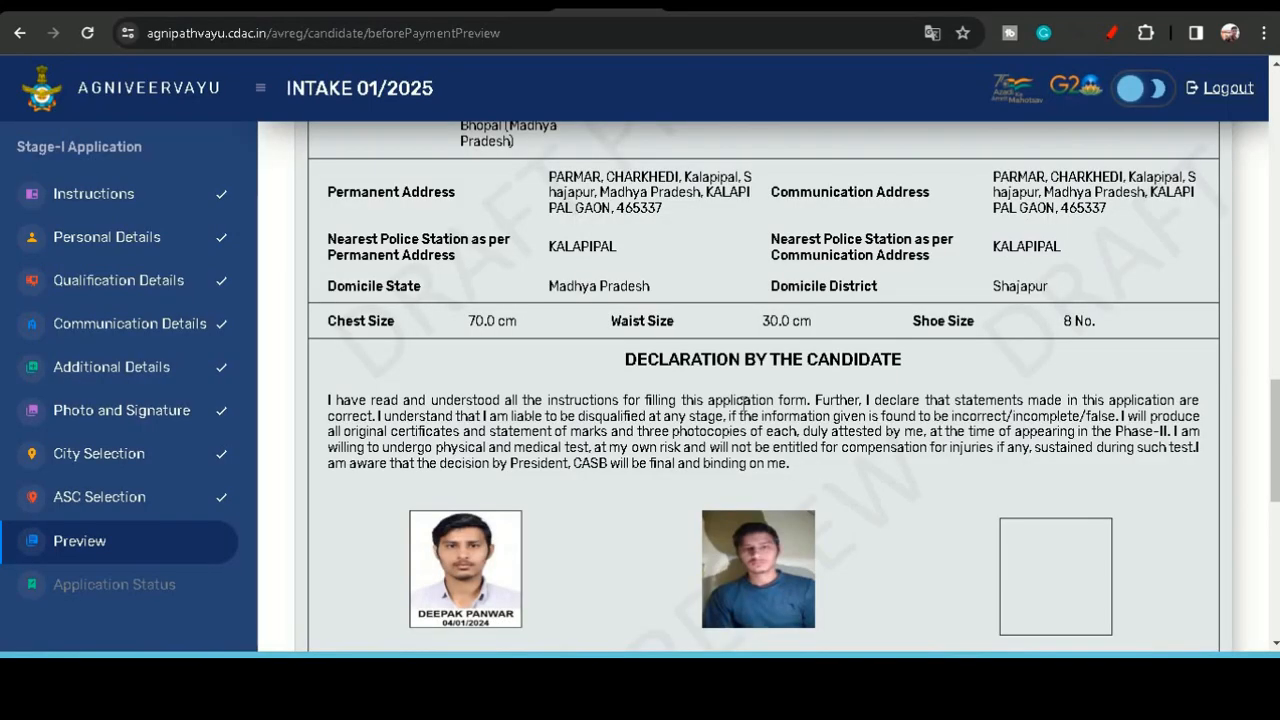
- Review the declaration, photos and signatures in the preview down to the consent checkboxes
{"action": "scroll", "coordinate": [597, 438], "scroll_direction": "down", "scroll_amount": 1}
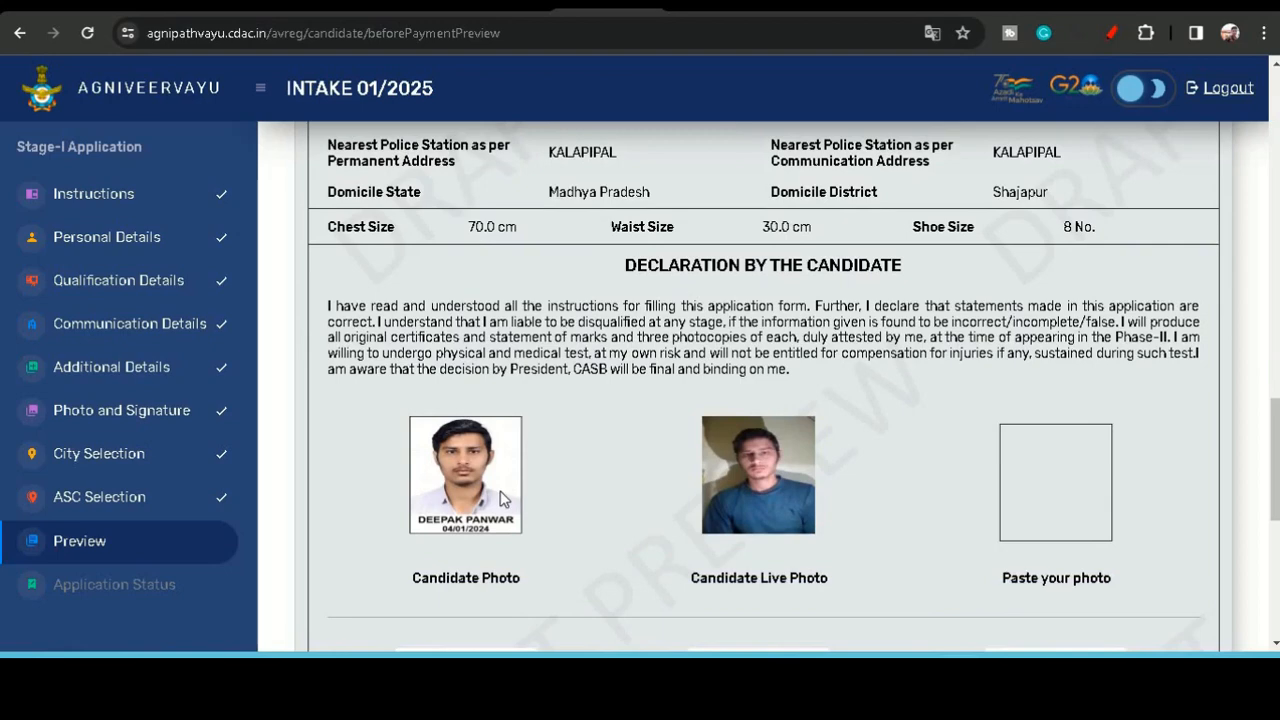
{"action": "scroll", "coordinate": [503, 497], "scroll_direction": "down", "scroll_amount": 1}
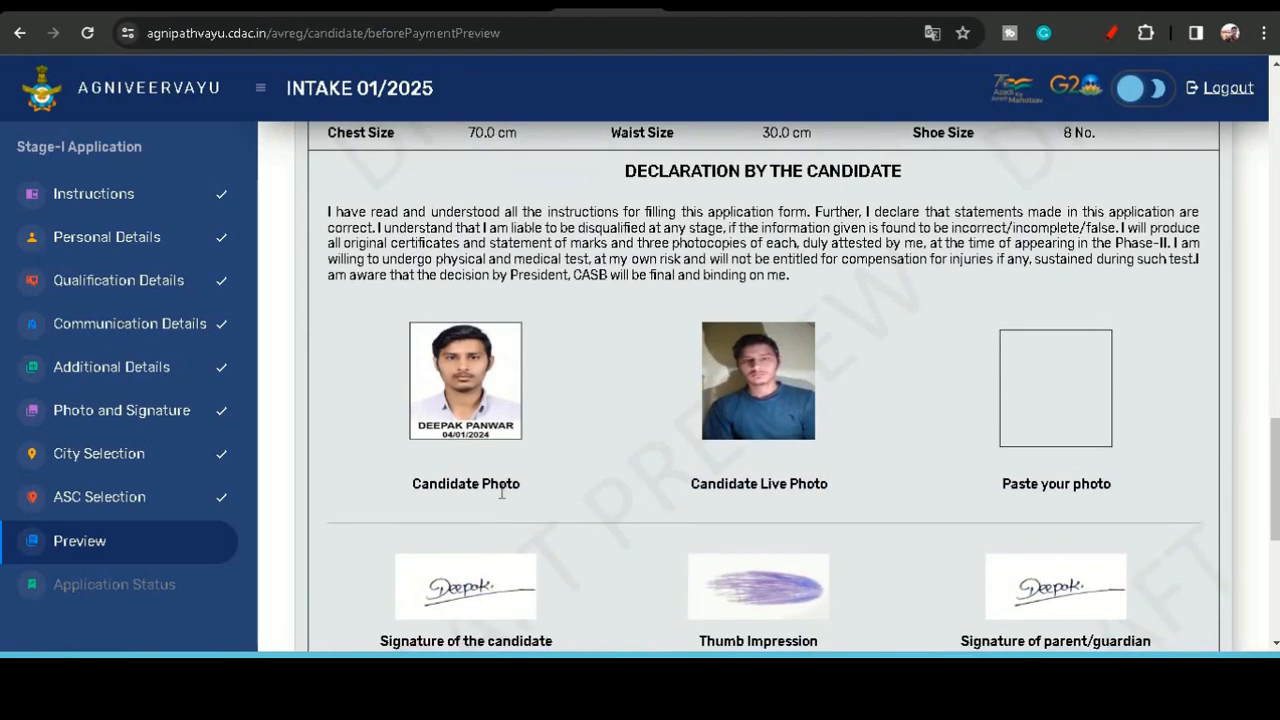
{"action": "scroll", "coordinate": [714, 449], "scroll_direction": "down", "scroll_amount": 4}
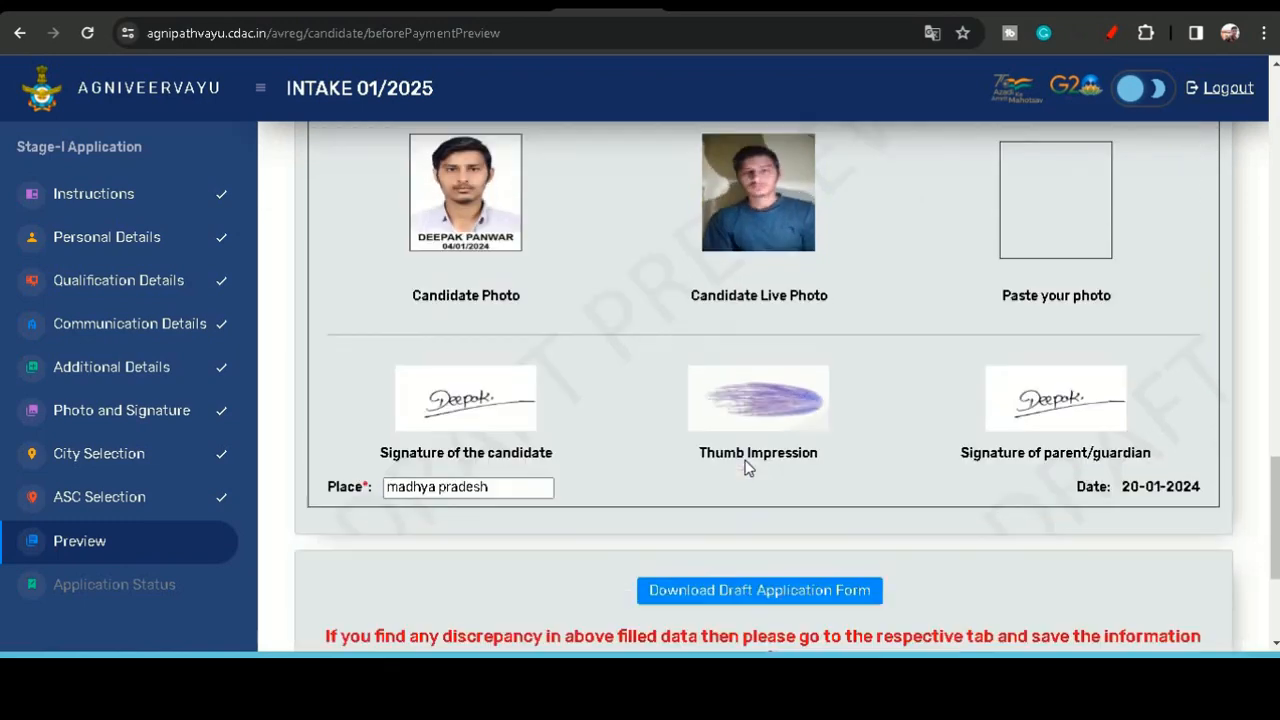
{"action": "scroll", "coordinate": [745, 460], "scroll_direction": "down", "scroll_amount": 1}
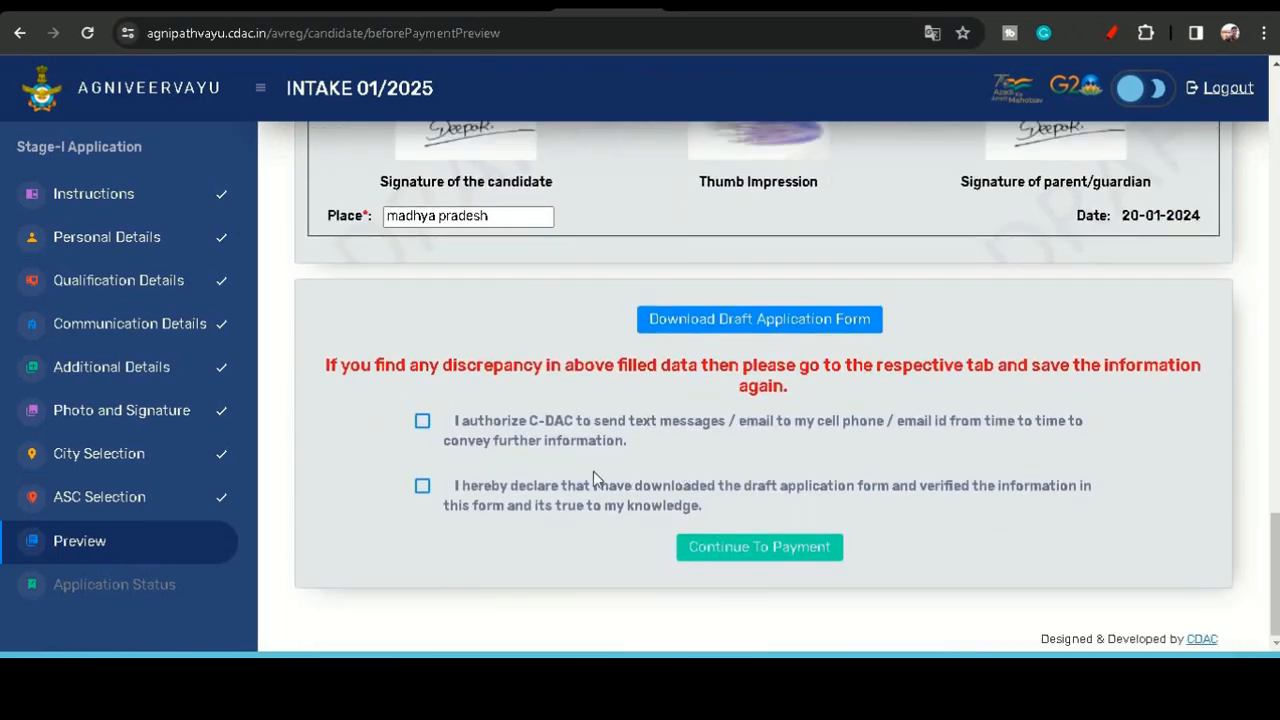
- Tick both consent declarations, continue to payment and confirm the details in the summary
{"action": "left_click", "coordinate": [421, 420]}
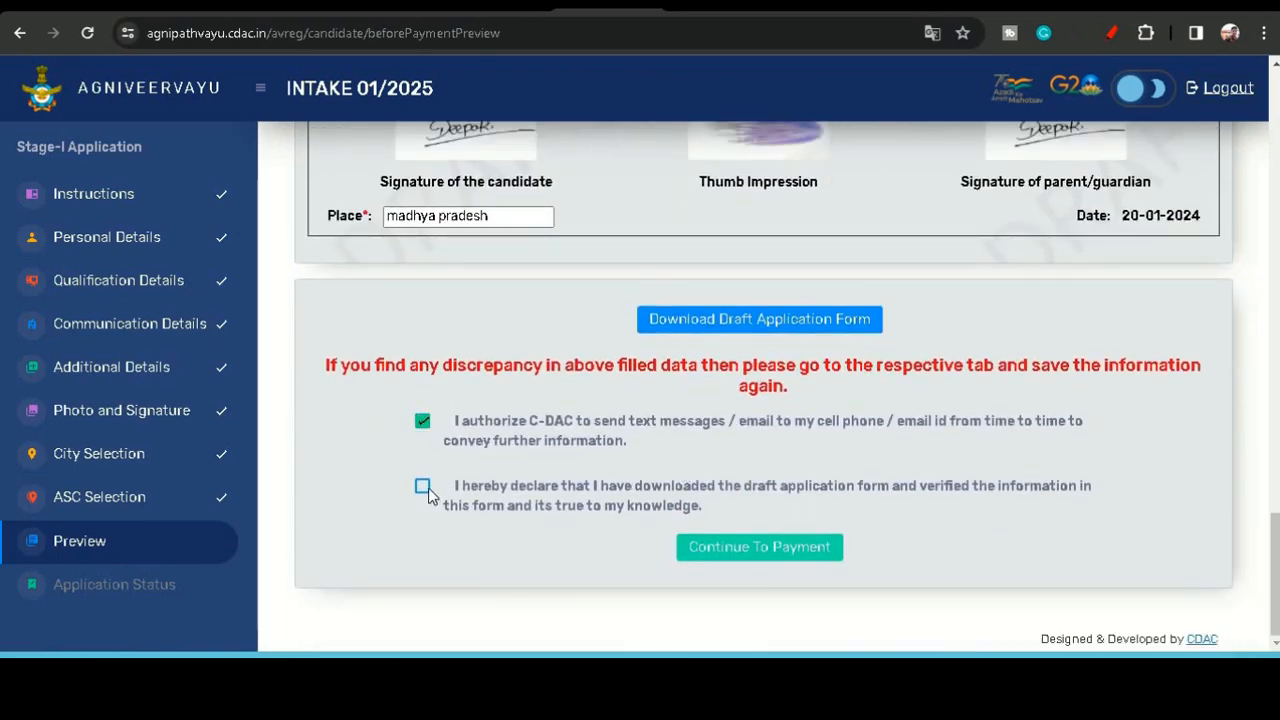
{"action": "left_click", "coordinate": [423, 488]}
{"action": "left_click", "coordinate": [749, 553]}
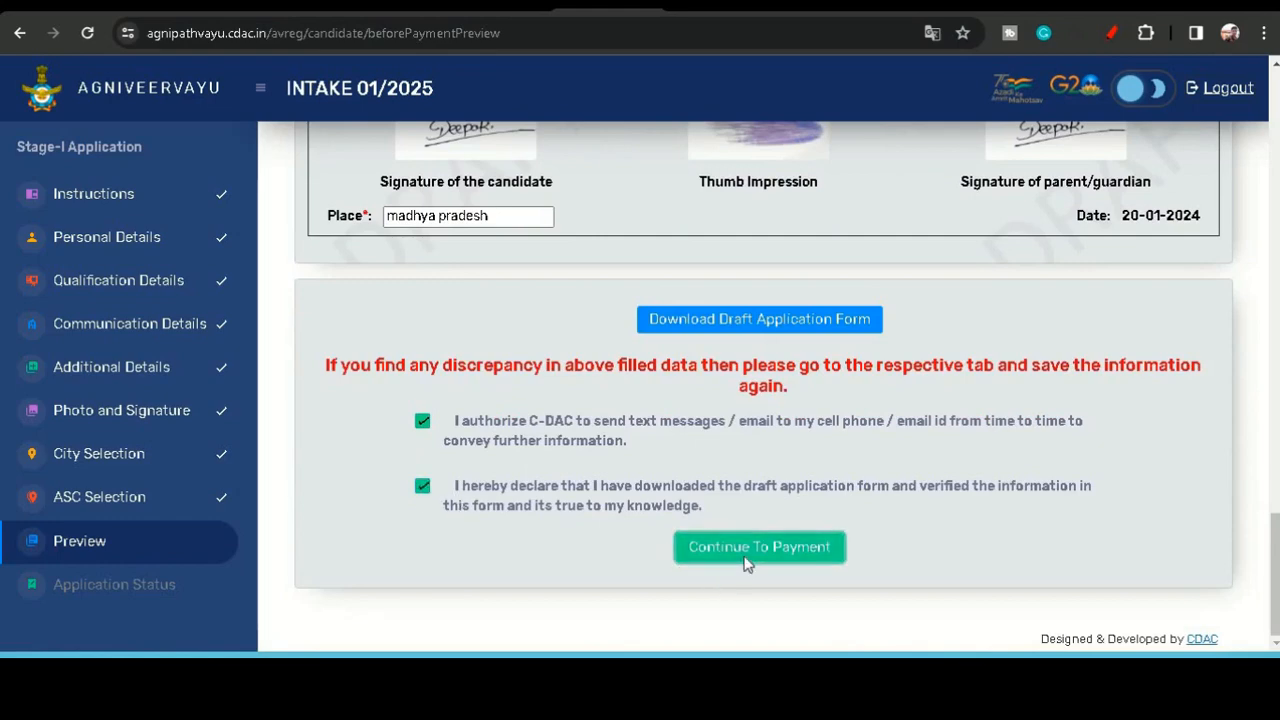
{"action": "scroll", "coordinate": [724, 452], "scroll_direction": "down", "scroll_amount": 2}
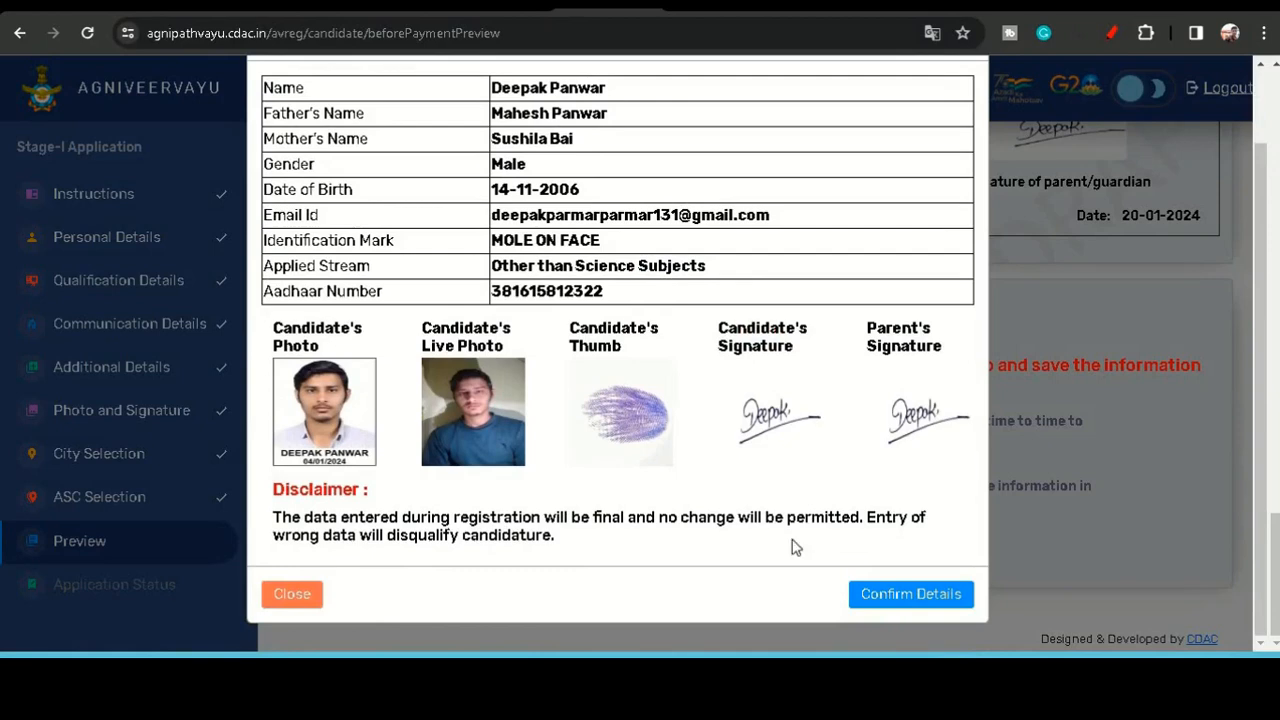
{"action": "left_click", "coordinate": [893, 596]}
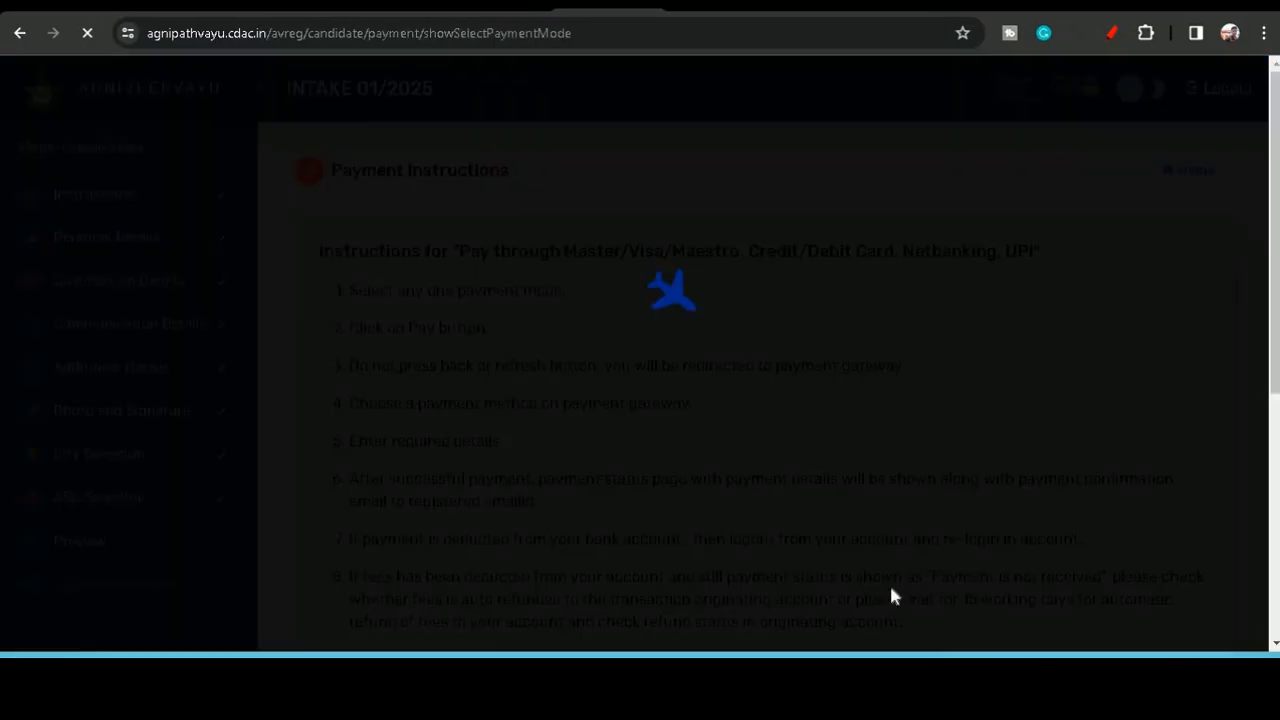
- Select Payment Gateway 2 for the fee, after dismissing the alert from paying without one, and proceed to pay
{"action": "scroll", "coordinate": [680, 423], "scroll_direction": "down", "scroll_amount": 3}
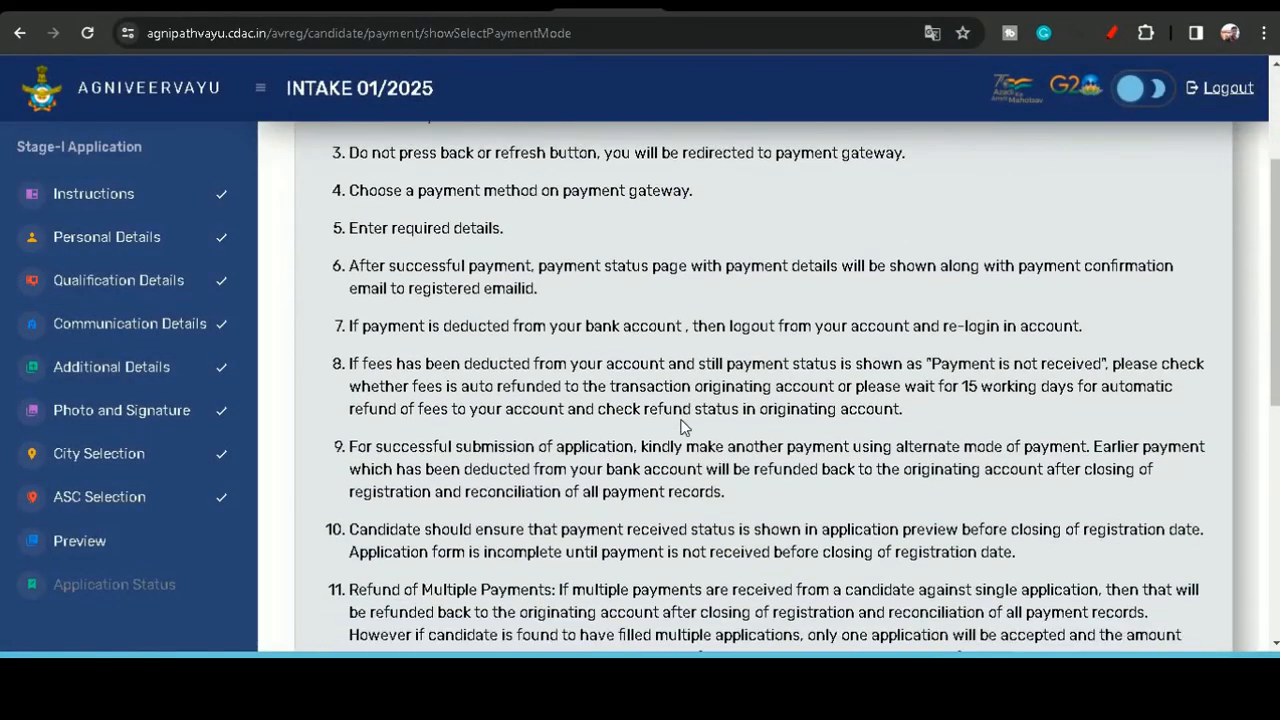
{"action": "scroll", "coordinate": [680, 423], "scroll_direction": "down", "scroll_amount": 5}
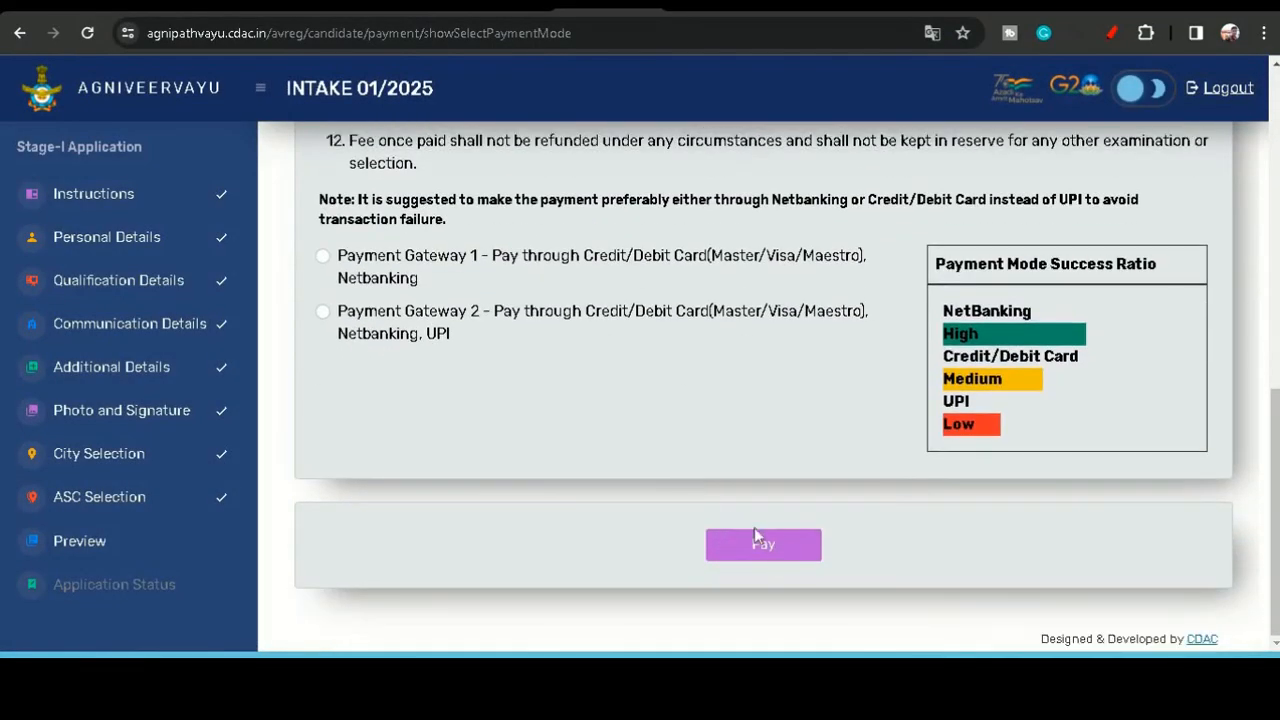
{"action": "left_click", "coordinate": [779, 549]}
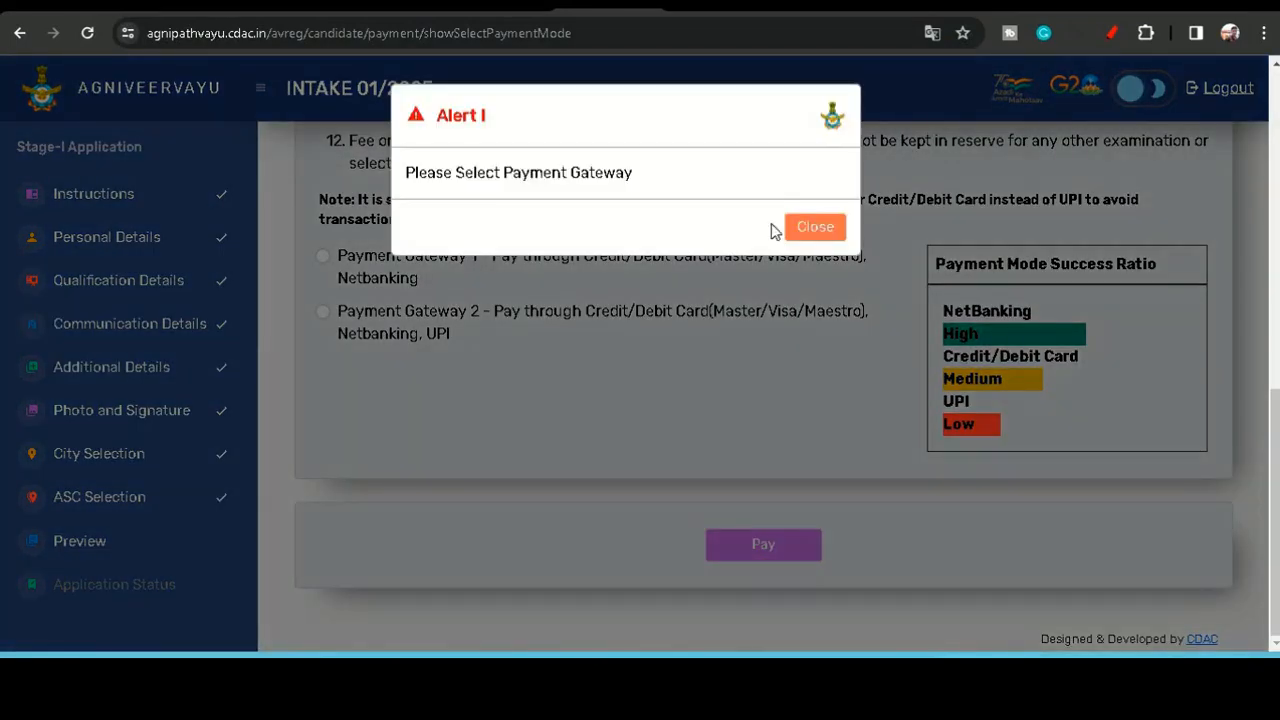
{"action": "left_click", "coordinate": [818, 228]}
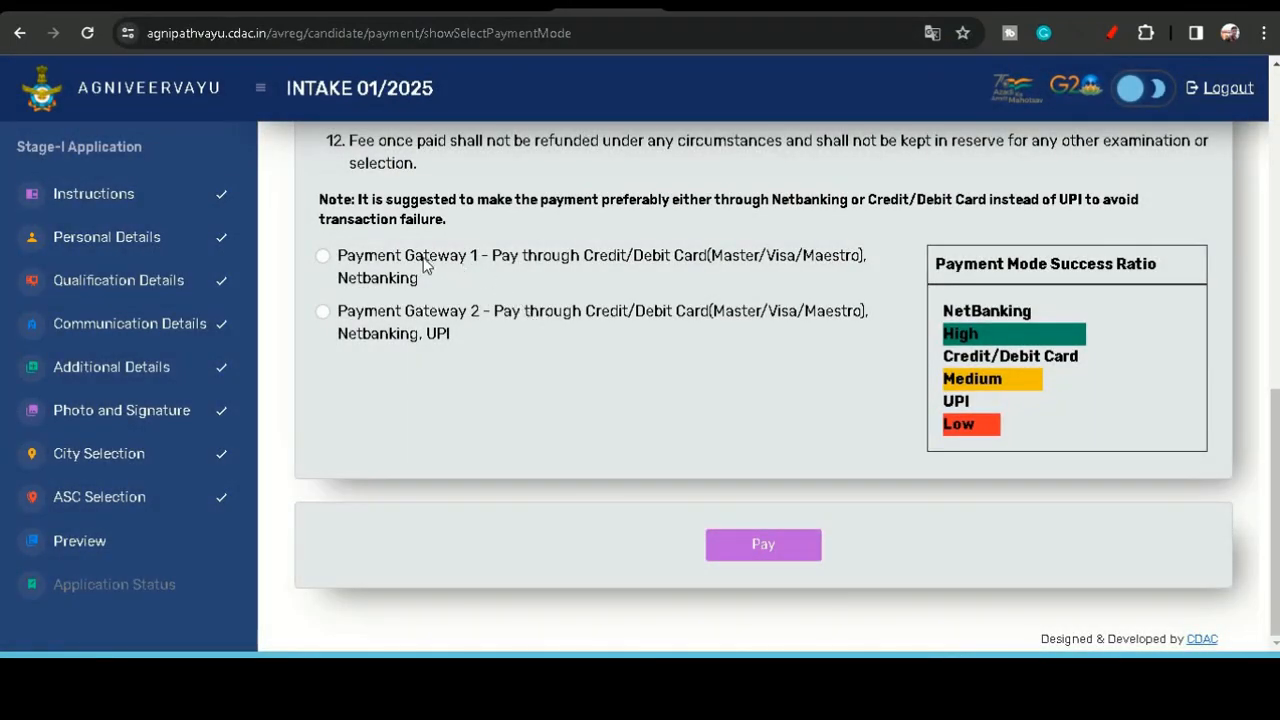
{"action": "left_click", "coordinate": [324, 313]}
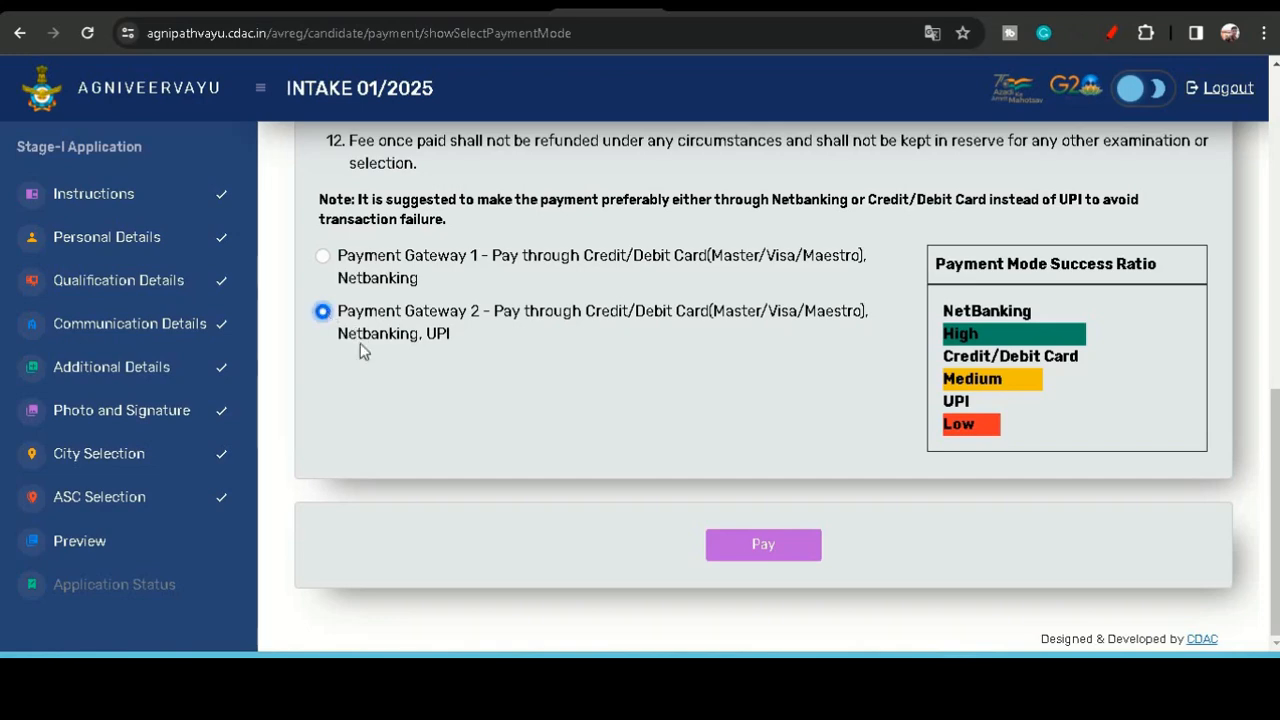
{"action": "left_click", "coordinate": [771, 548]}
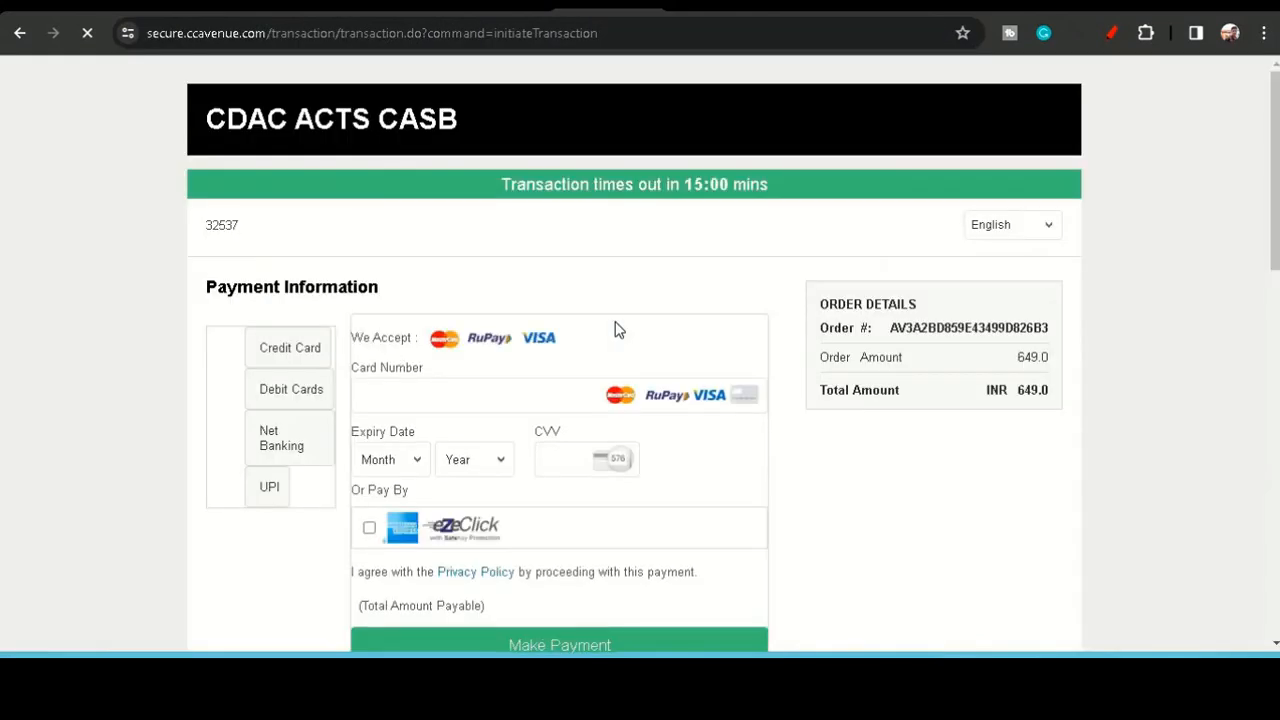
- Choose UPI as the payment method on the payment page and start entering the UPI ID
{"action": "scroll", "coordinate": [455, 387], "scroll_direction": "down", "scroll_amount": 1}
{"action": "left_click", "coordinate": [268, 408]}
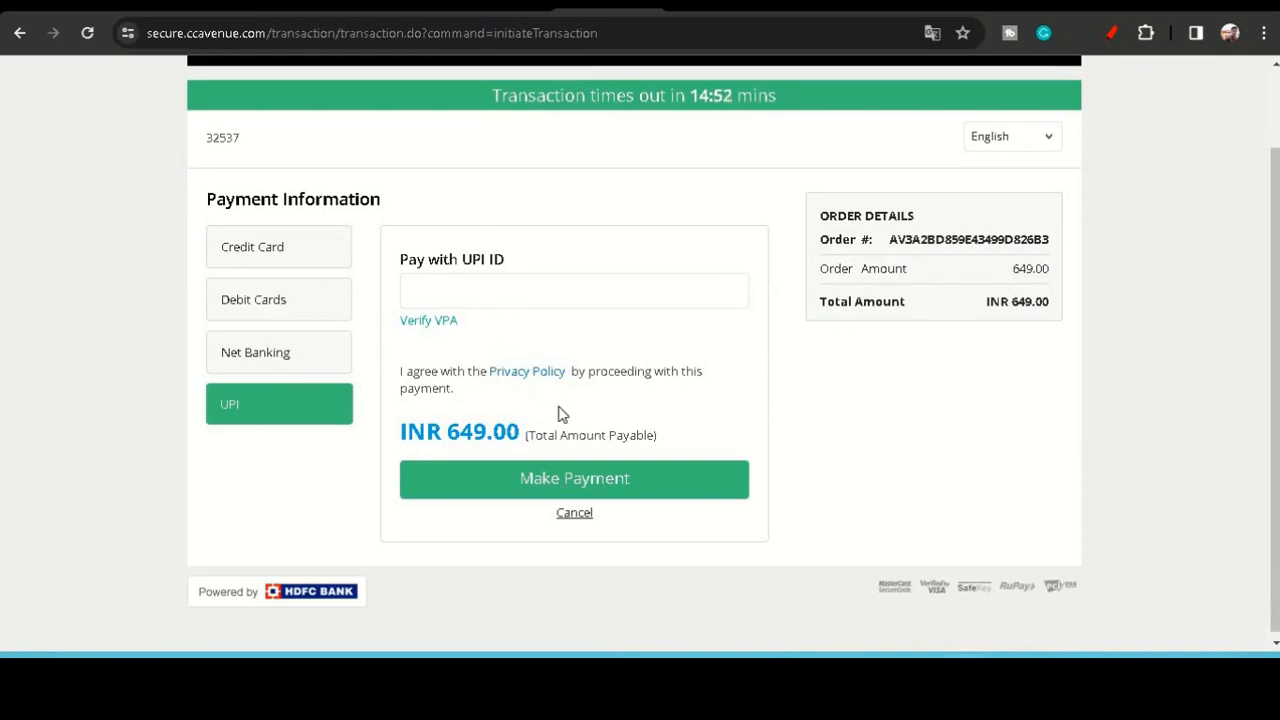
{"action": "left_click", "coordinate": [589, 300]}
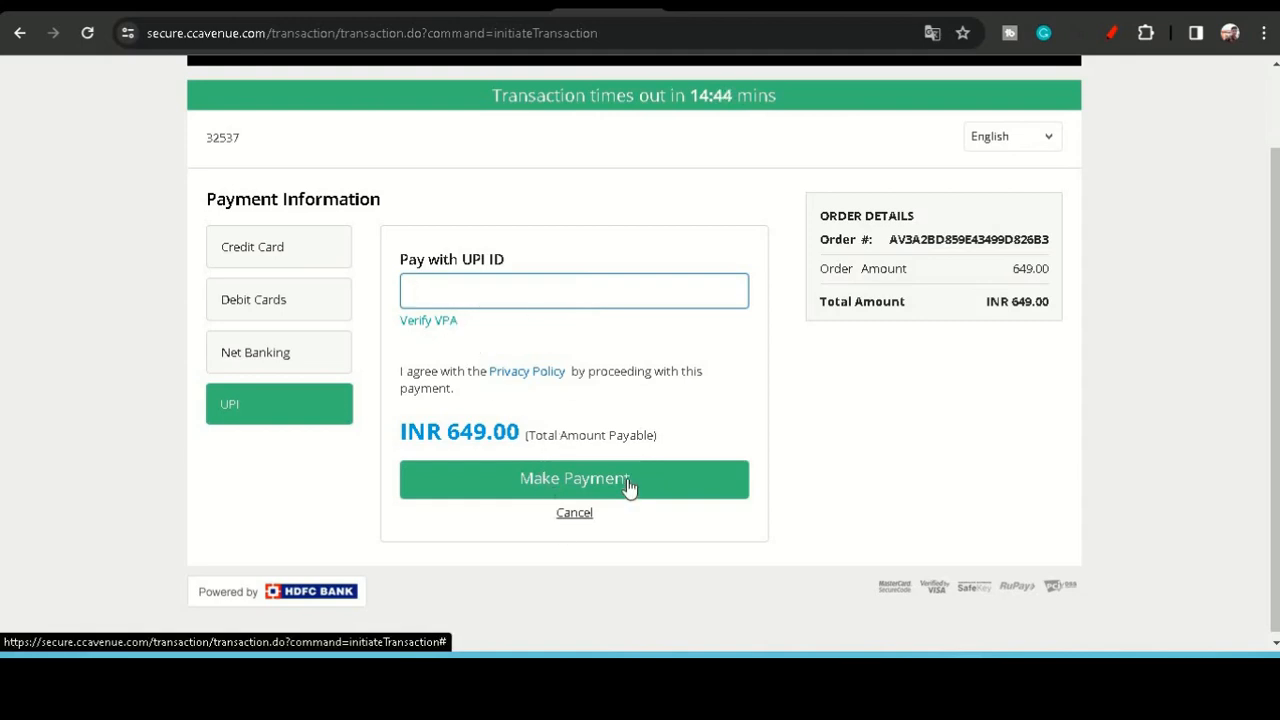
{"action": "scroll", "coordinate": [570, 300], "scroll_direction": "up", "scroll_amount": 1}
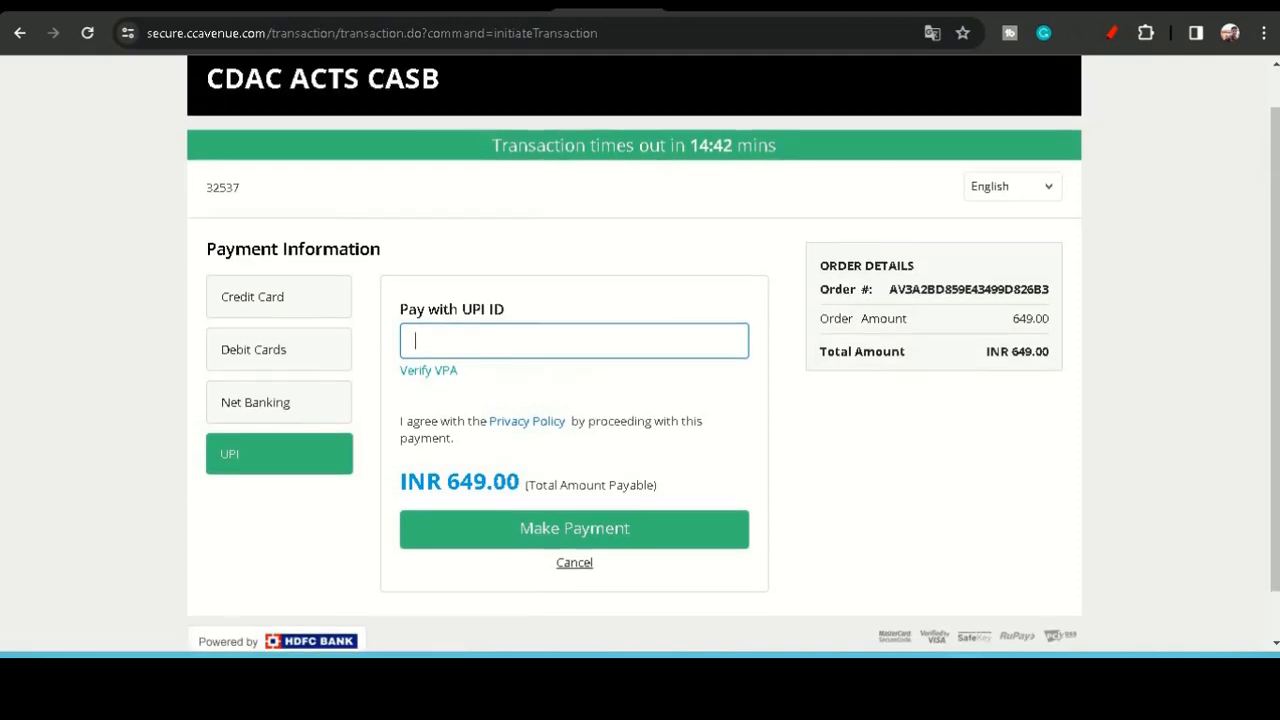